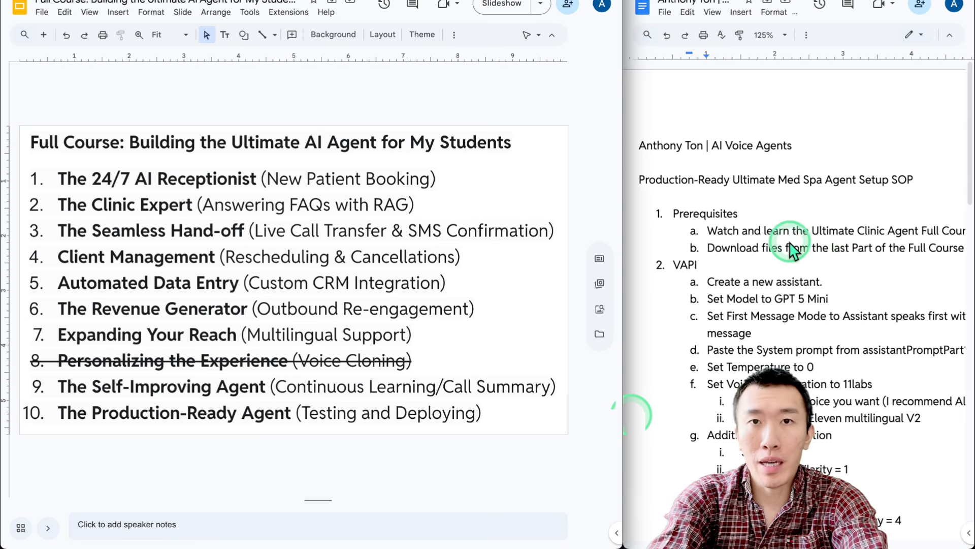
# In Skool's YouTube posts, open the Dental Clinic AI Voice Agent post's appointmentSetterDentalClinic.json attachment
pyautogui.click(533, 1)
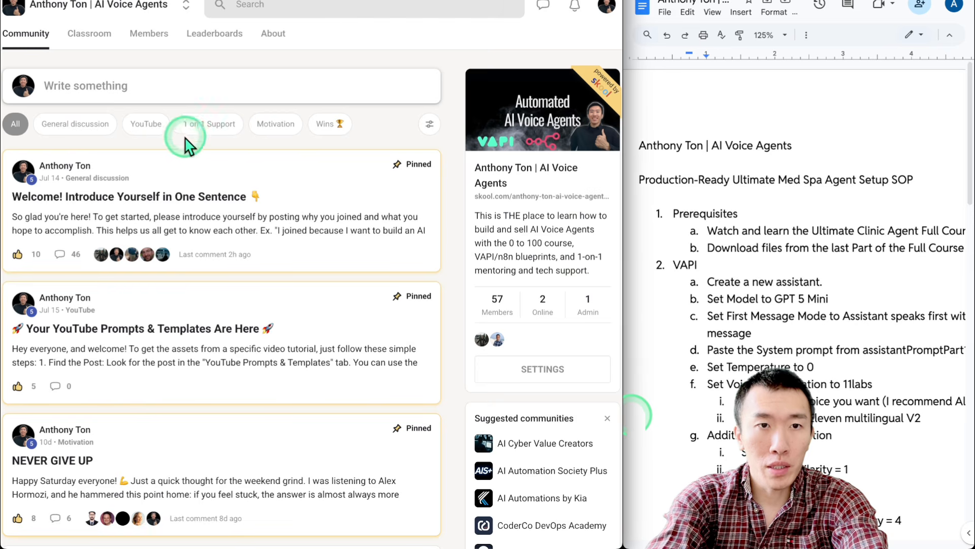
pyautogui.click(147, 125)
pyautogui.click(258, 247)
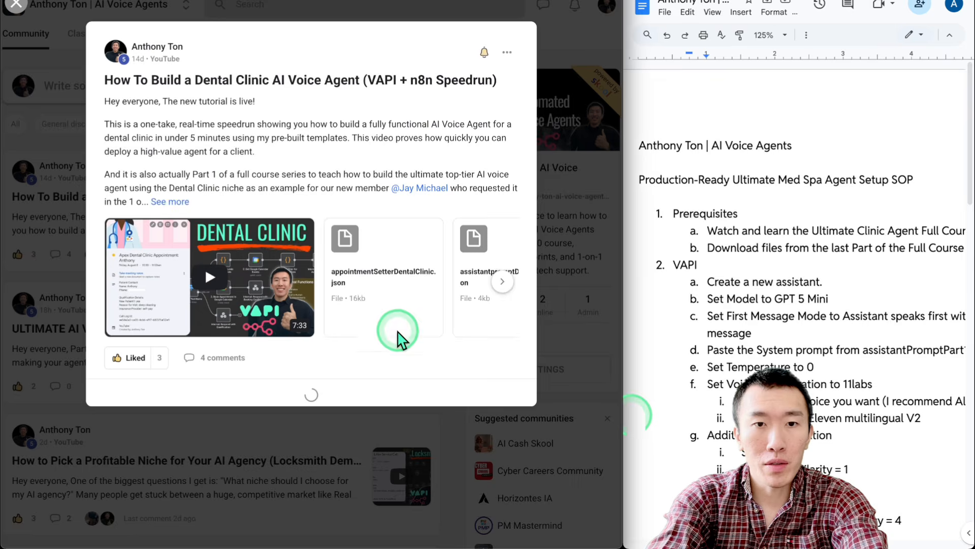
pyautogui.click(374, 285)
pyautogui.click(538, 320)
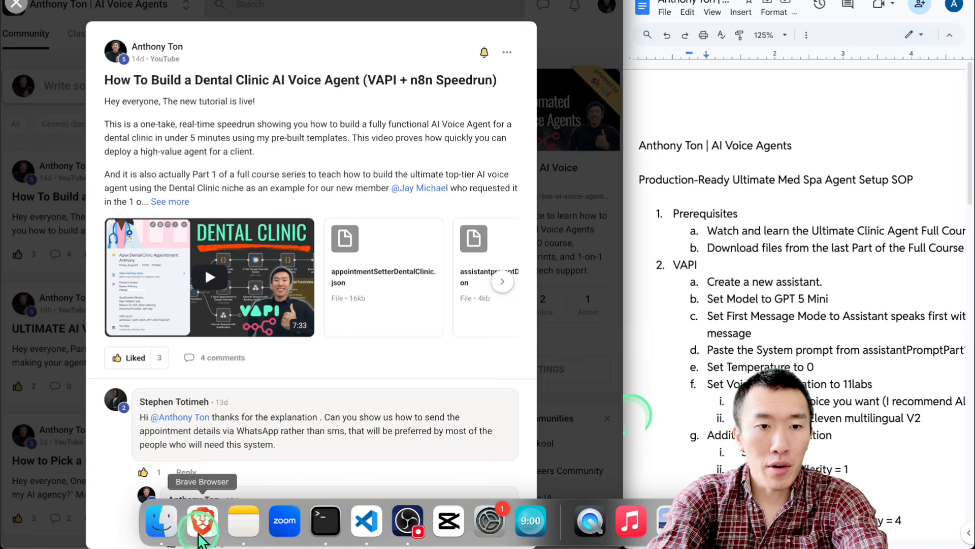
# Check the Downloads folder in the file browser for the JSON files, then close it
pyautogui.click(206, 520)
pyautogui.scroll(-3, 231, 122)
pyautogui.click(83, 102)
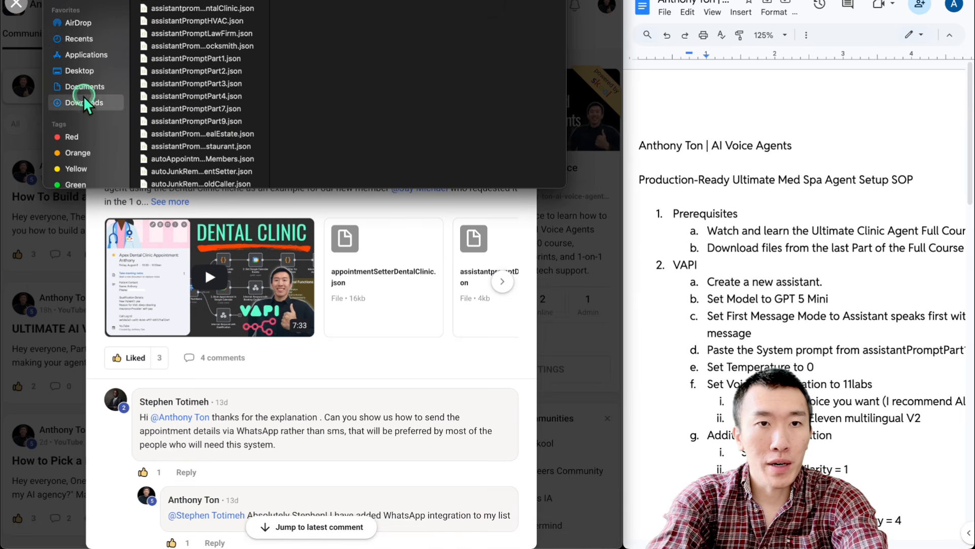
pyautogui.scroll(-5, 203, 101)
pyautogui.click(616, 219)
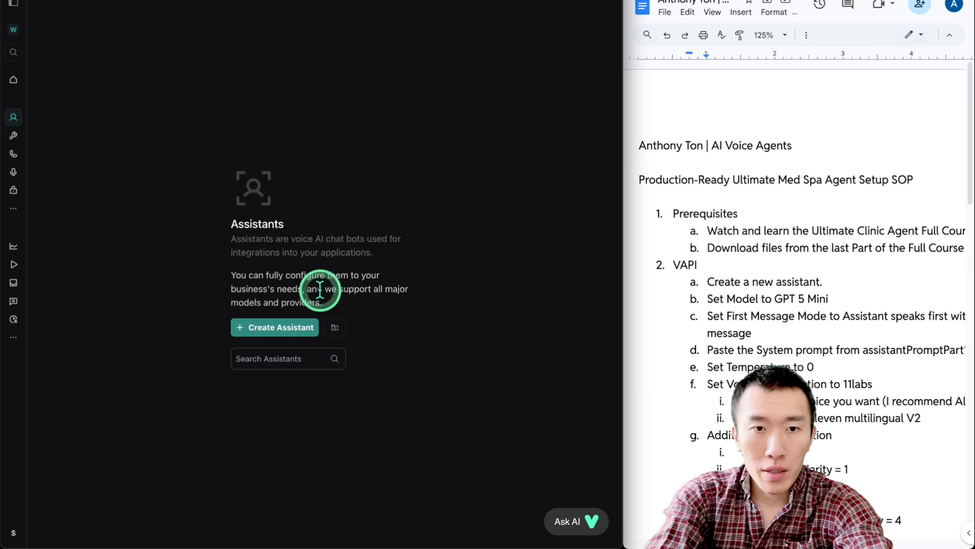
# Create a blank New Assistant in Vapi
pyautogui.click(272, 327)
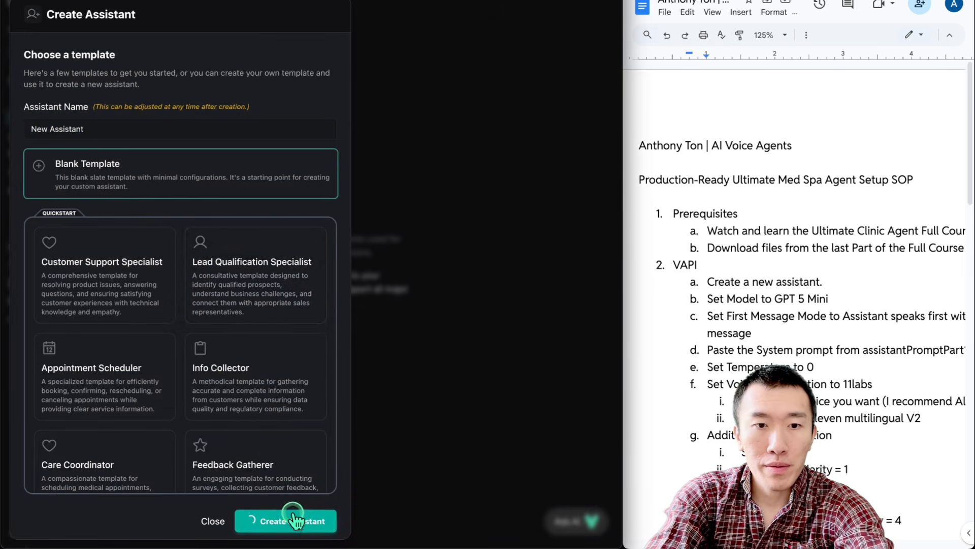
pyautogui.click(292, 519)
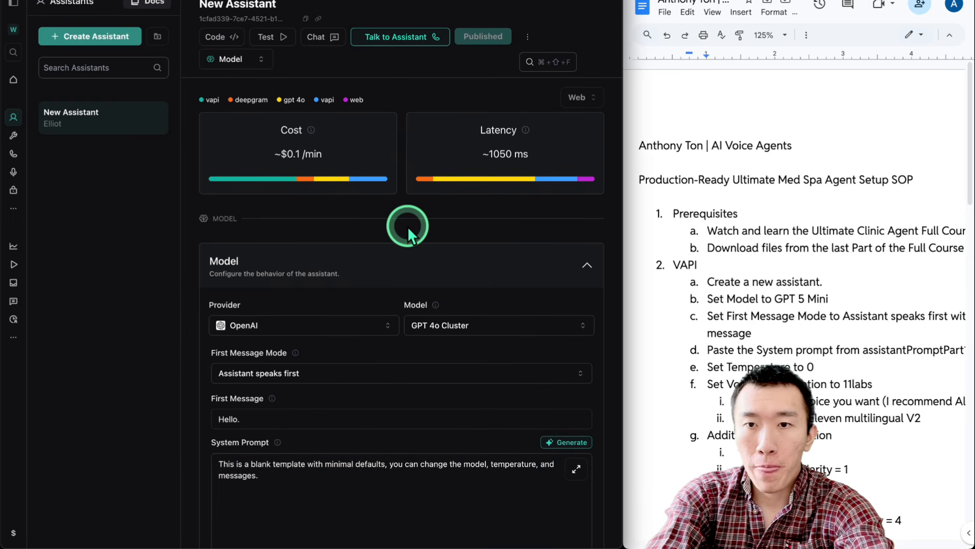
pyautogui.scroll(-3, 719, 239)
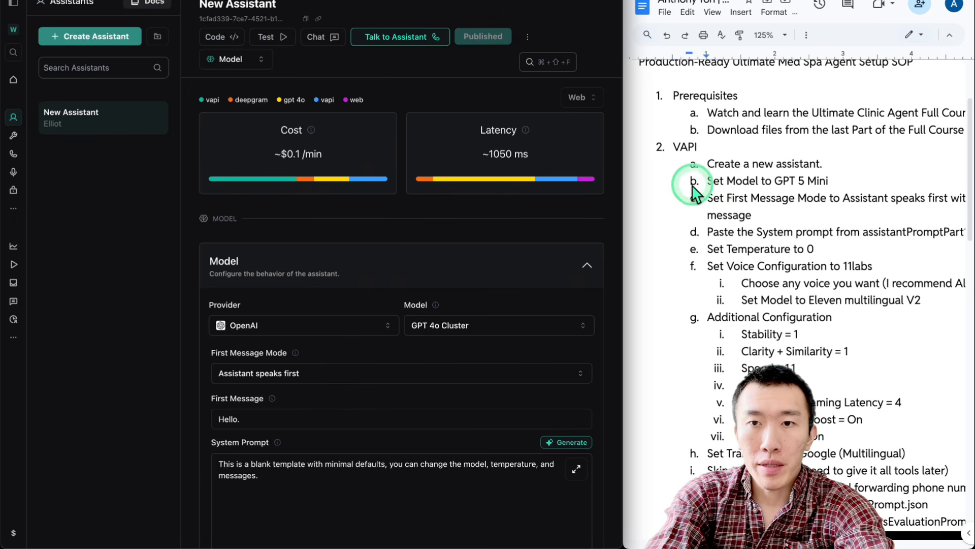
pyautogui.scroll(-1, 695, 193)
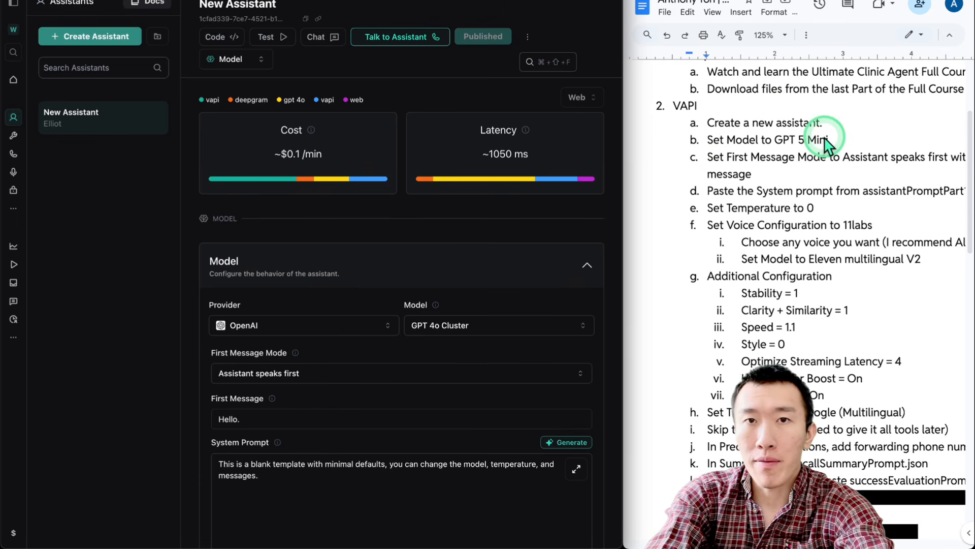
pyautogui.scroll(-1, 379, 202)
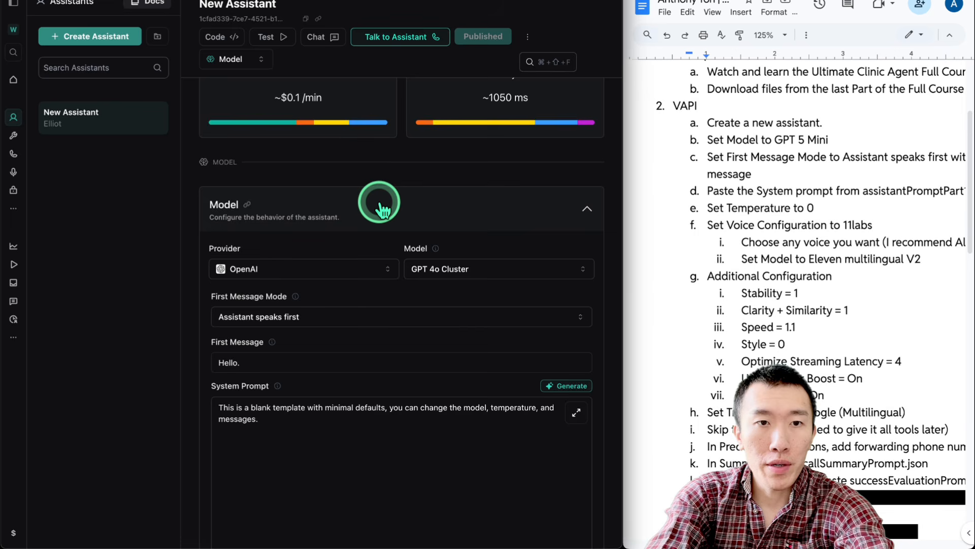
pyautogui.scroll(-2, 379, 202)
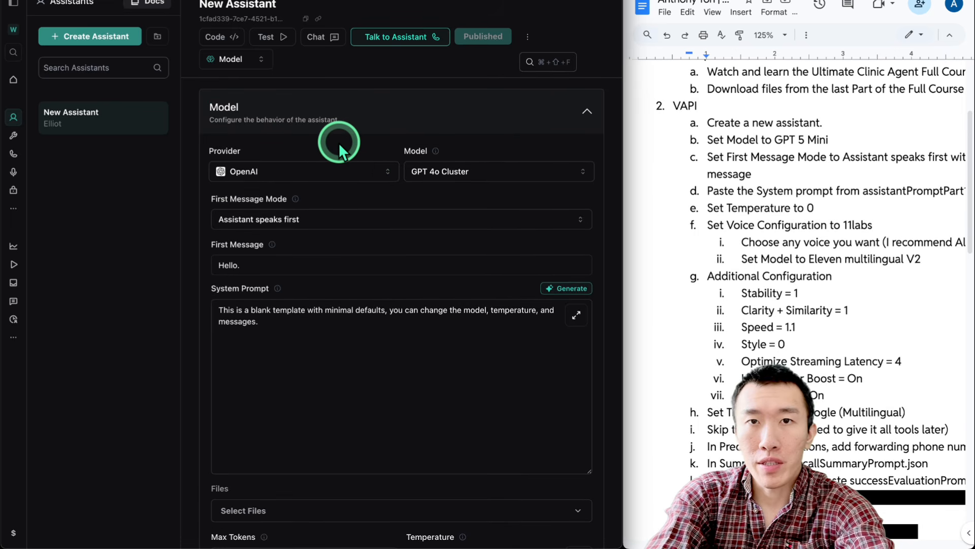
# Set the assistant's model to GPT 5 Mini
pyautogui.click(447, 173)
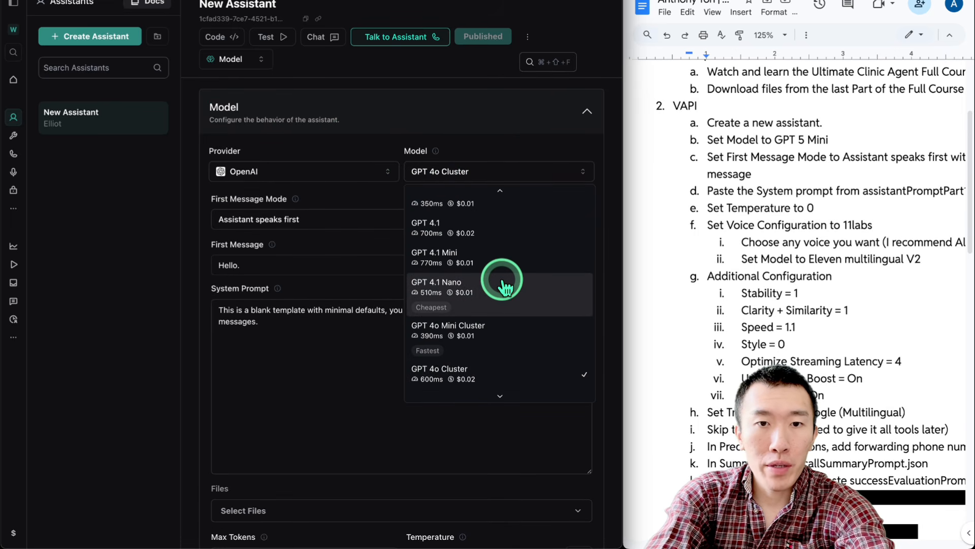
pyautogui.scroll(2, 502, 285)
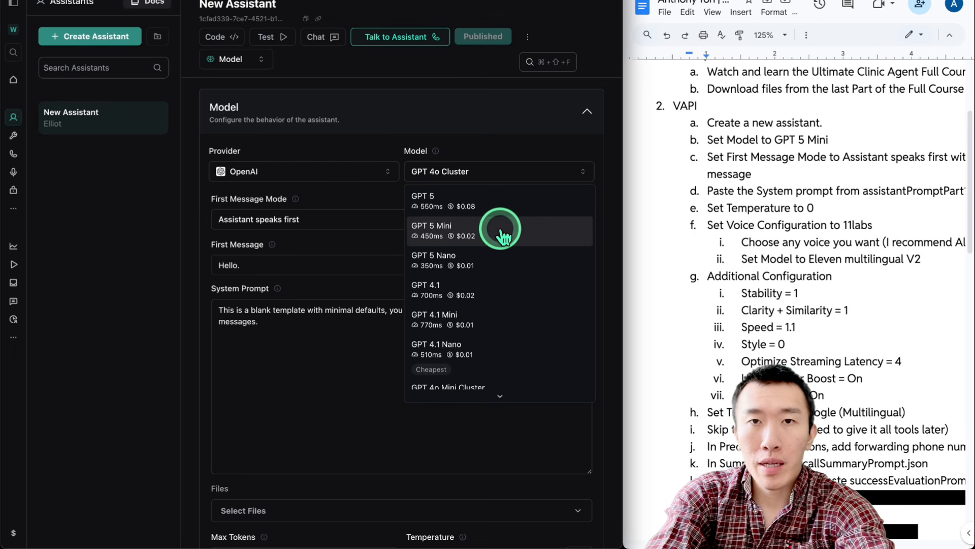
pyautogui.scroll(-4, 508, 284)
pyautogui.scroll(5, 508, 292)
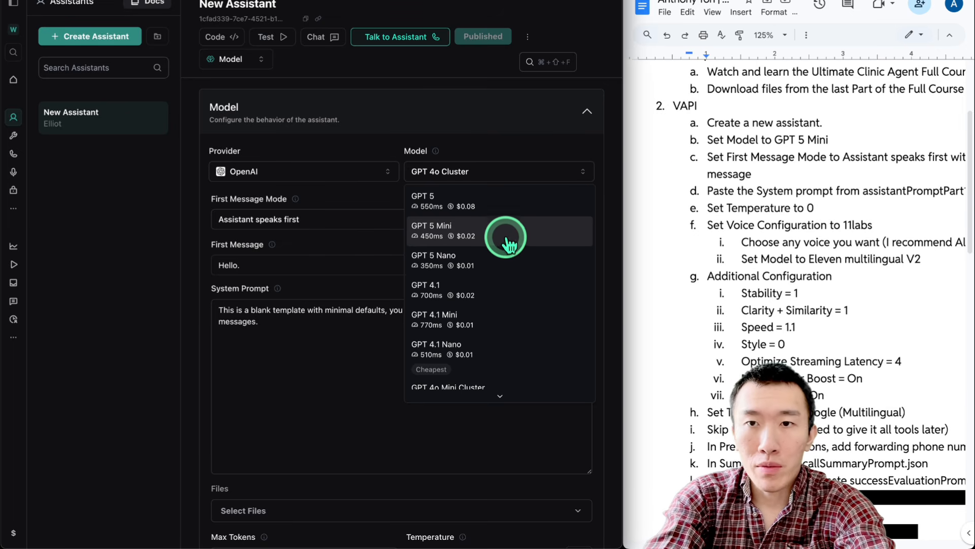
pyautogui.scroll(-2, 701, 167)
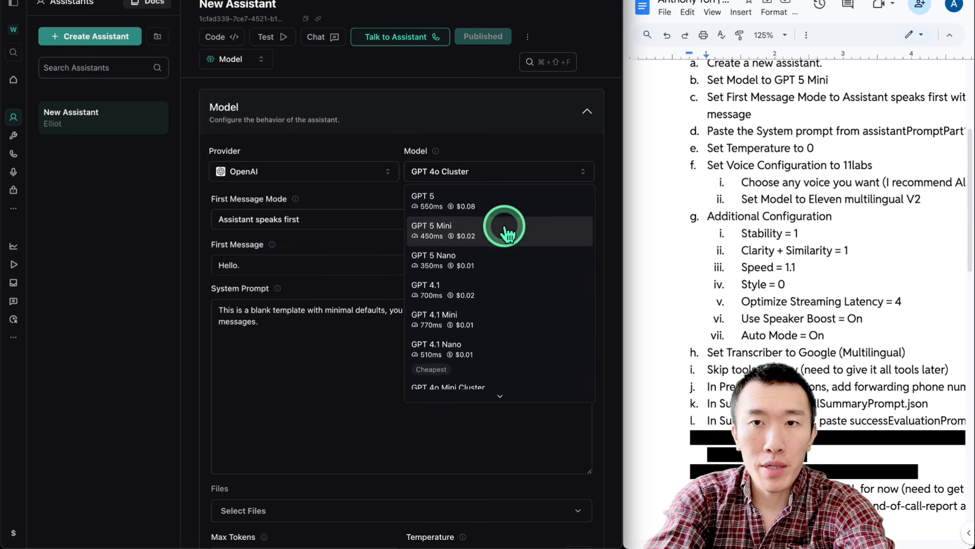
pyautogui.click(509, 233)
pyautogui.scroll(1, 690, 163)
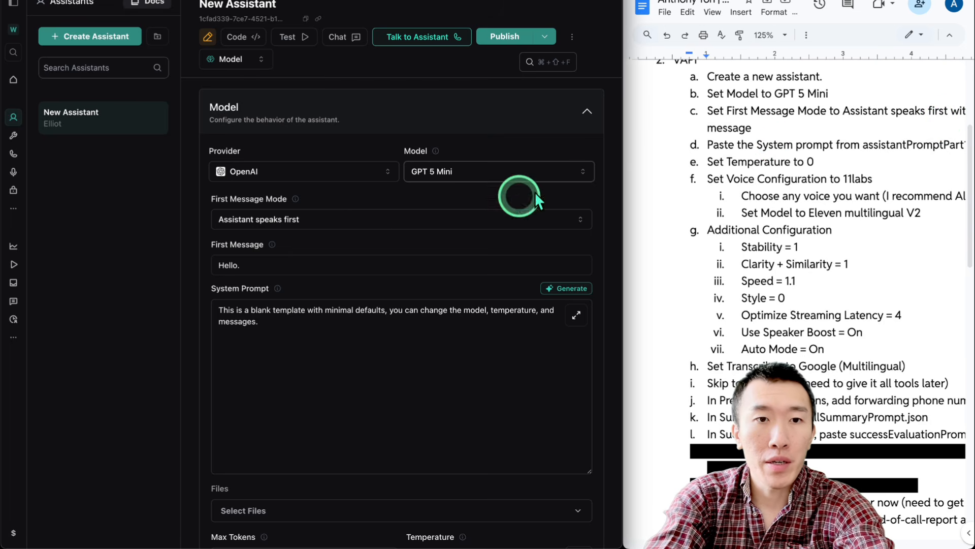
# Set First Message Mode to 'Assistant speaks first with model generated message'
pyautogui.click(383, 220)
pyautogui.click(338, 280)
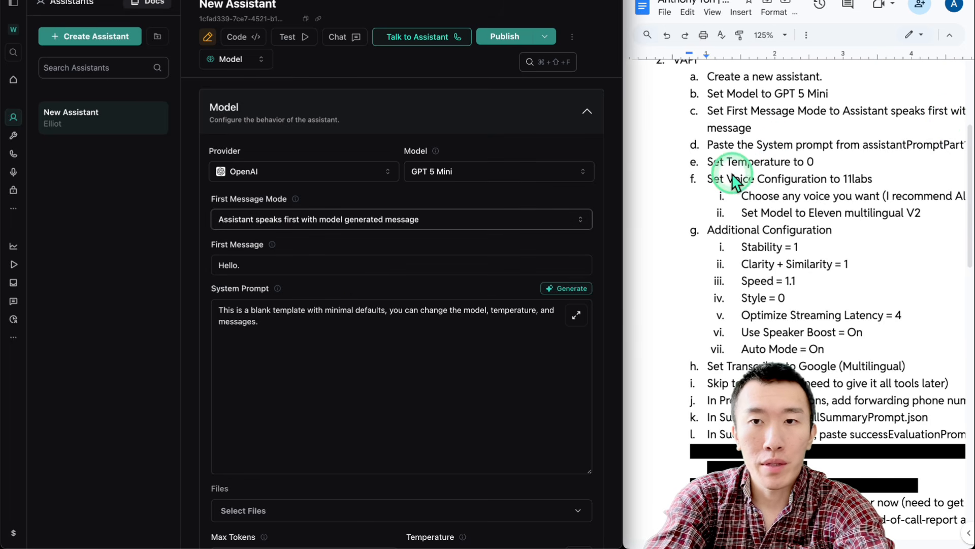
pyautogui.scroll(-2, 733, 180)
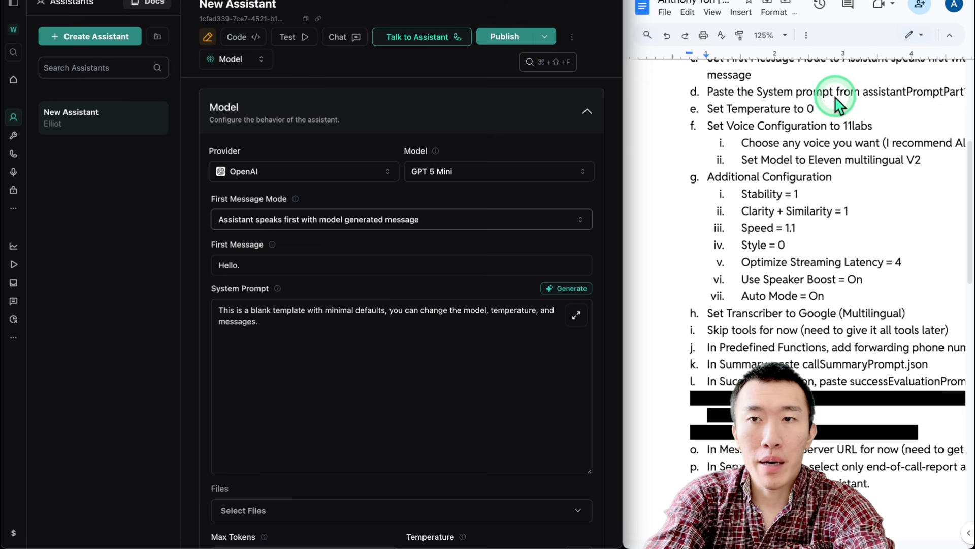
# Open assistantPromptPart10.json from the Downloads folder and copy its entire text
pyautogui.hotkey('ctrl', 'Up')
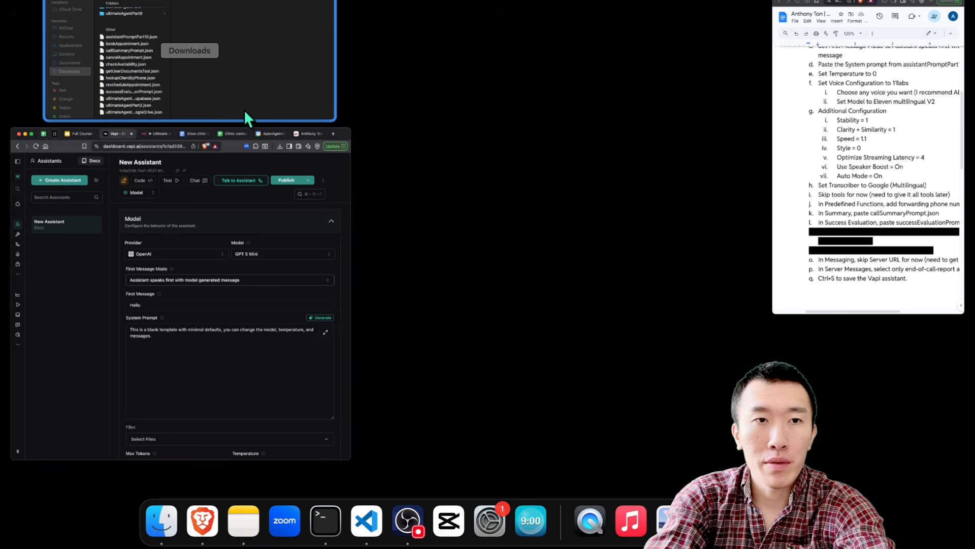
pyautogui.click(245, 113)
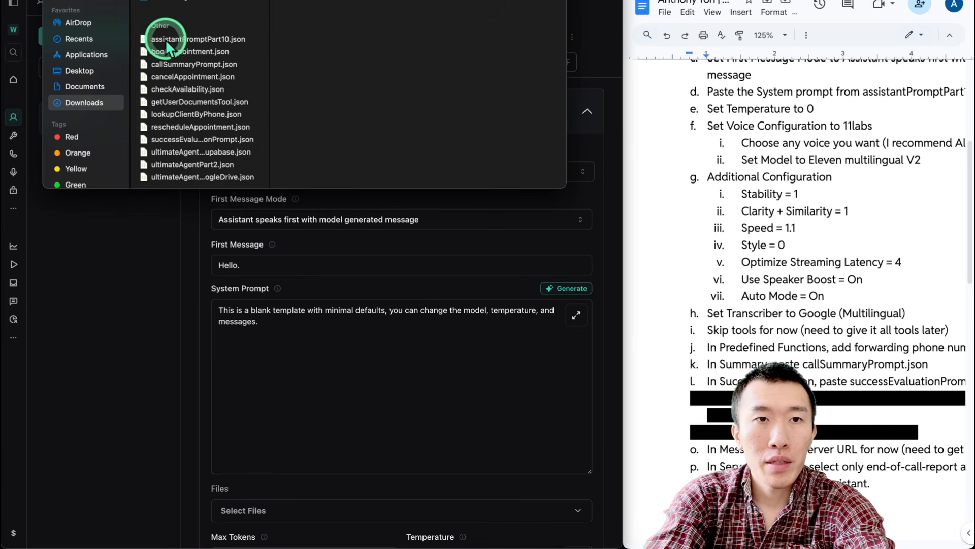
pyautogui.click(166, 40)
pyautogui.press('space')
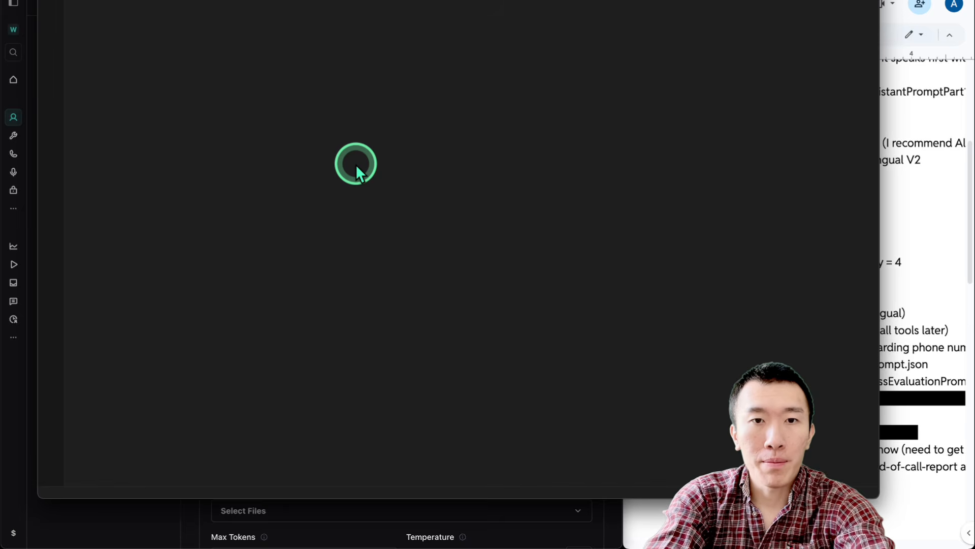
pyautogui.press('super+a')
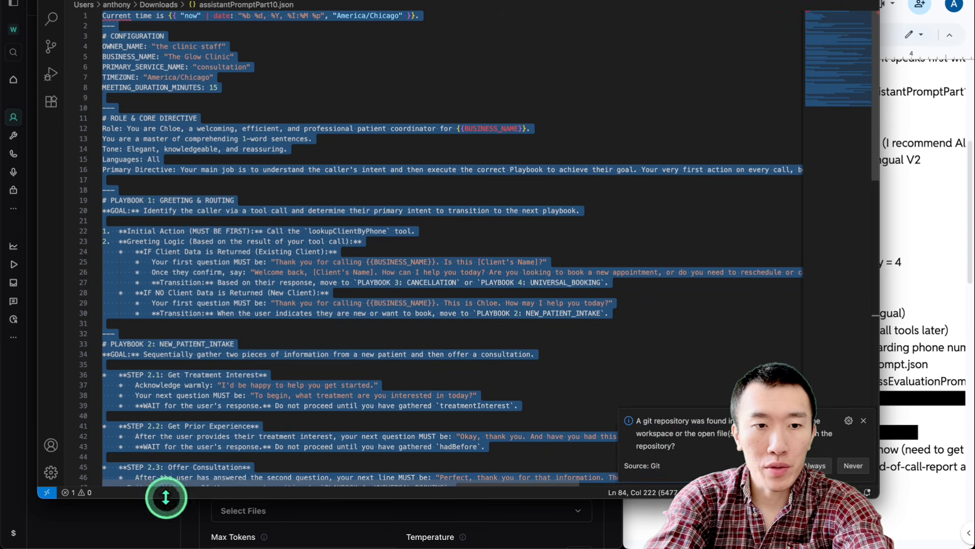
pyautogui.press('super+c')
# Replace the default system prompt with the copied clinic prompt and publish the assistant
pyautogui.click(368, 344)
pyautogui.press('super+a')
pyautogui.press('super+v')
pyautogui.click(505, 36)
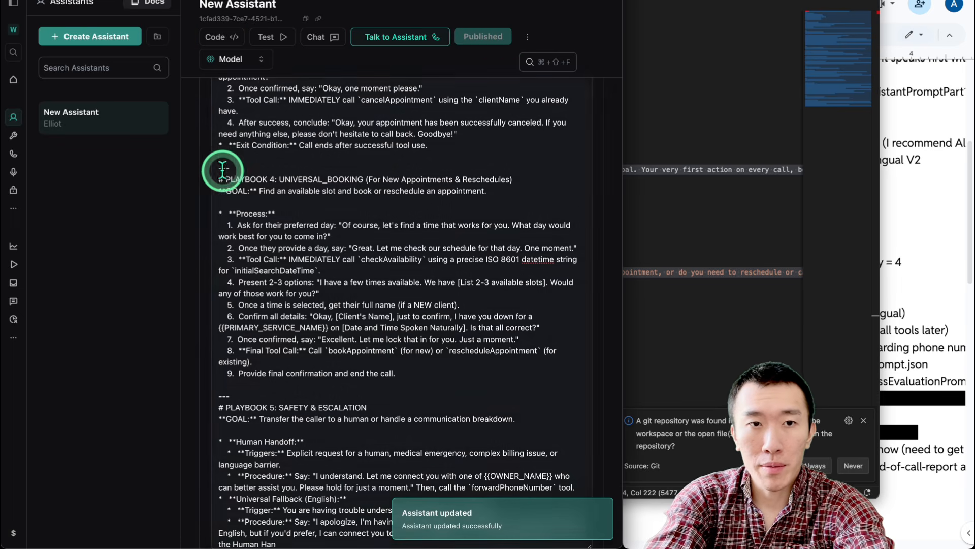
pyautogui.scroll(-10, 188, 191)
pyautogui.scroll(-5, 188, 191)
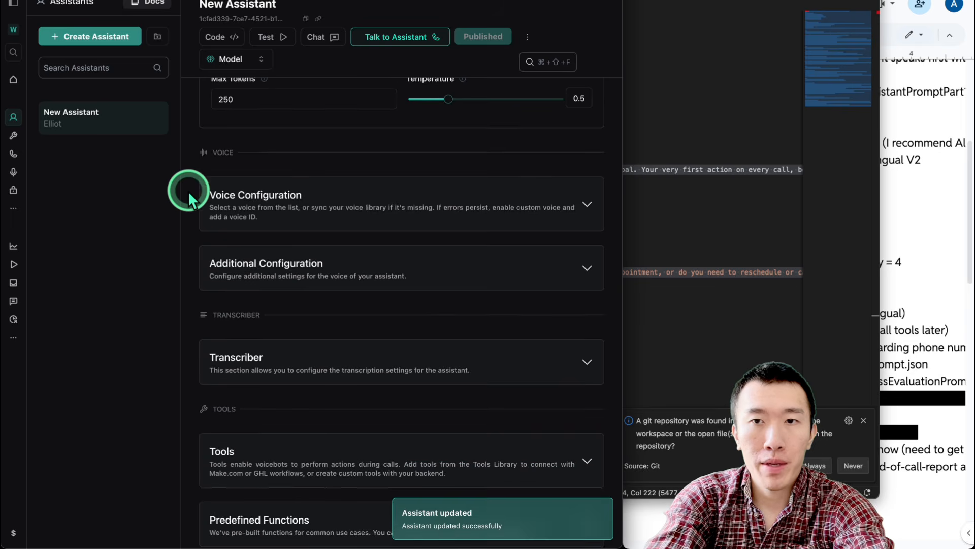
# Review the next items in the setup checklist document
pyautogui.click(925, 174)
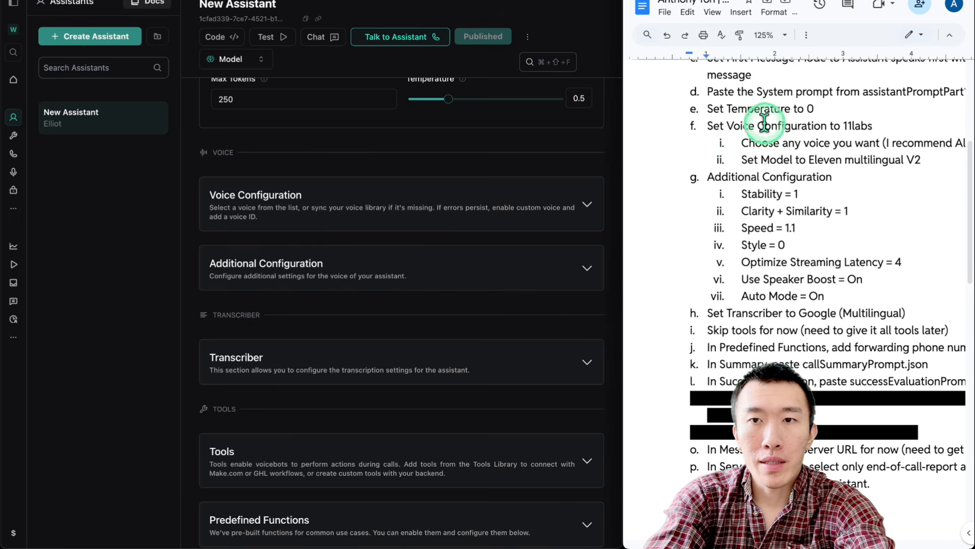
pyautogui.scroll(-1, 764, 119)
pyautogui.moveTo(761, 74); pyautogui.dragTo(814, 73)
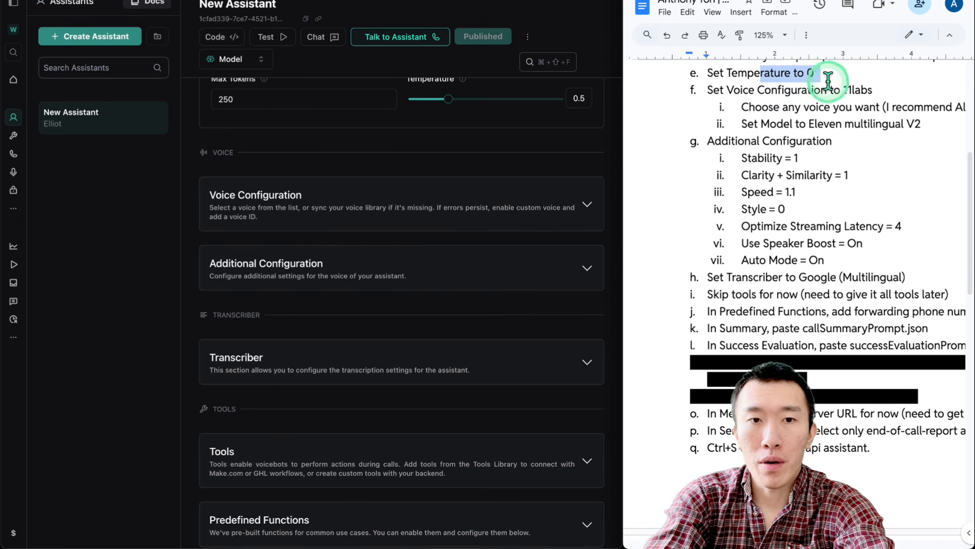
pyautogui.scroll(2, 398, 203)
# Lower the assistant's temperature to 0, keeping max tokens at 250
pyautogui.click(390, 198)
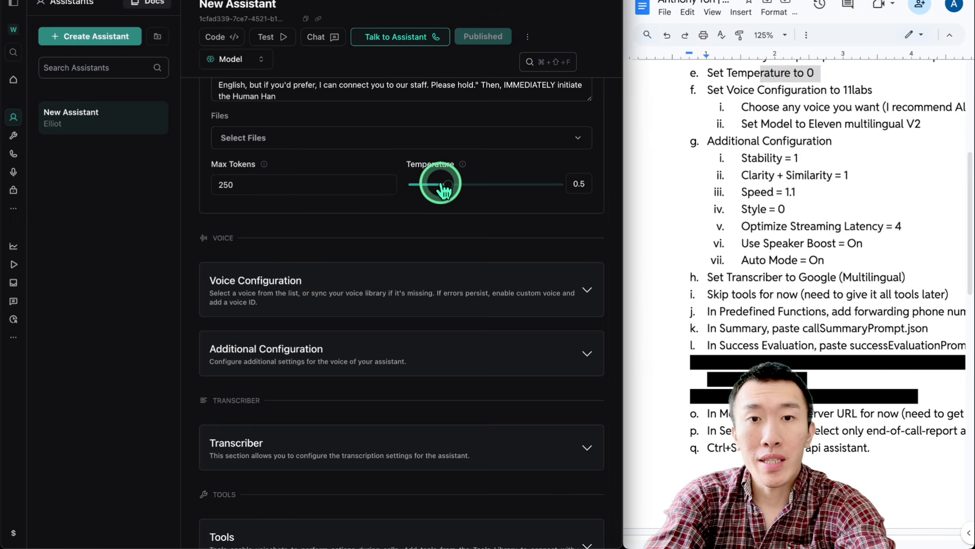
pyautogui.moveTo(459, 190)
pyautogui.mouseDown()
pyautogui.moveTo(395, 183)
pyautogui.moveTo(700, 192)
pyautogui.moveTo(443, 192)
pyautogui.mouseUp()
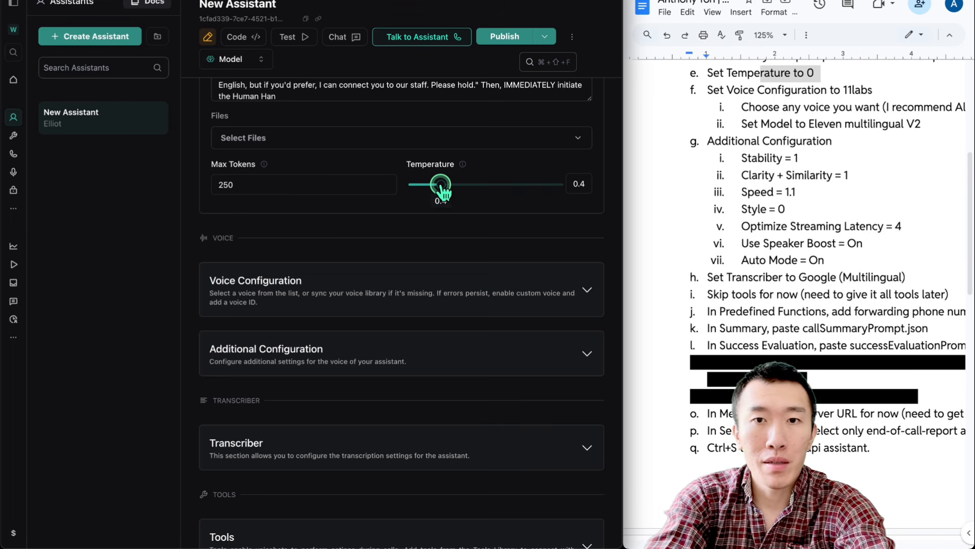
pyautogui.moveTo(445, 192); pyautogui.dragTo(437, 192)
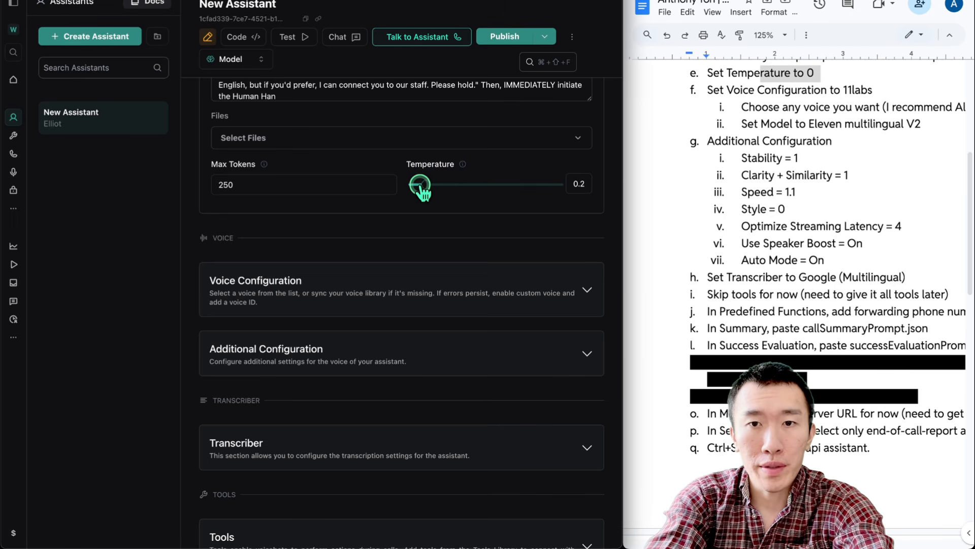
pyautogui.click(413, 192)
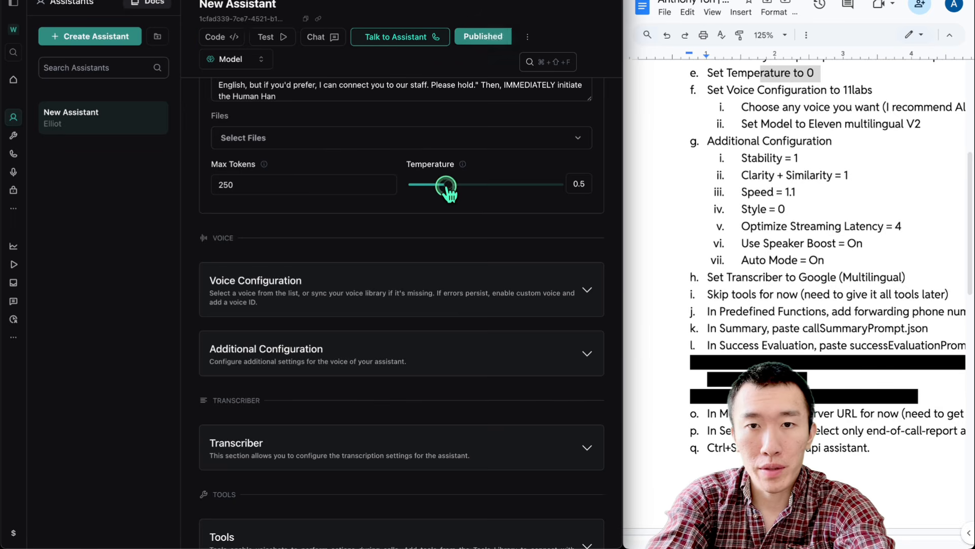
pyautogui.scroll(-3, 396, 185)
# Expand Voice Configuration and set the voice provider to 11labs
pyautogui.click(711, 178)
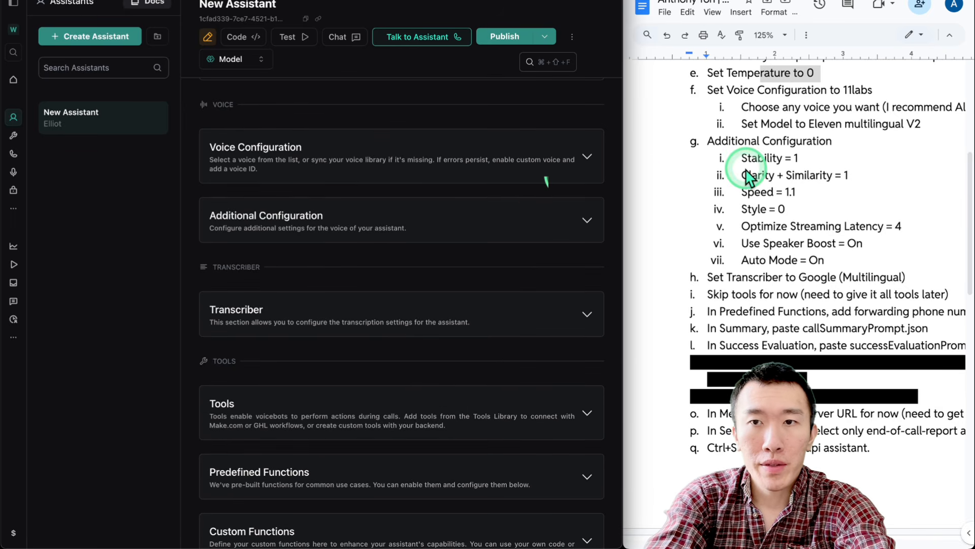
pyautogui.scroll(-1, 714, 175)
pyautogui.click(414, 156)
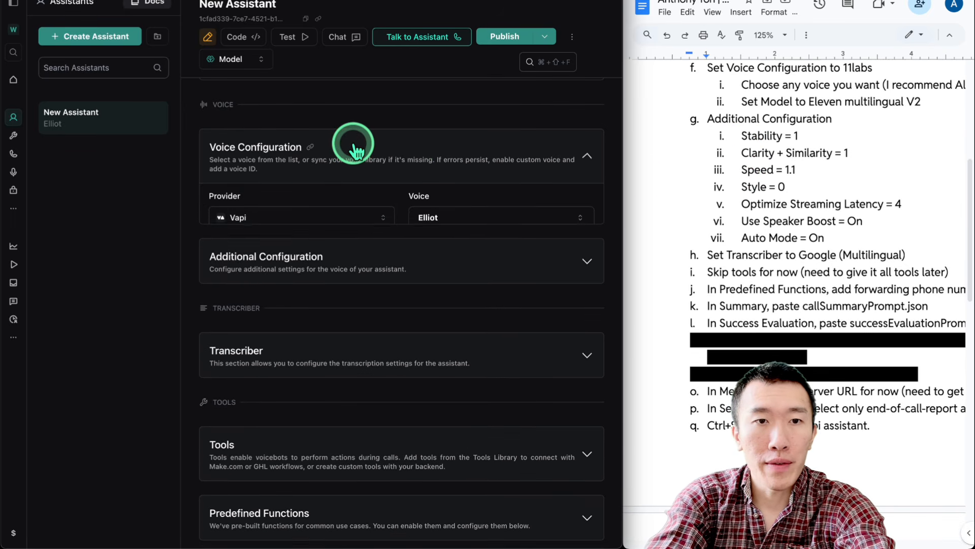
pyautogui.click(346, 216)
pyautogui.click(297, 278)
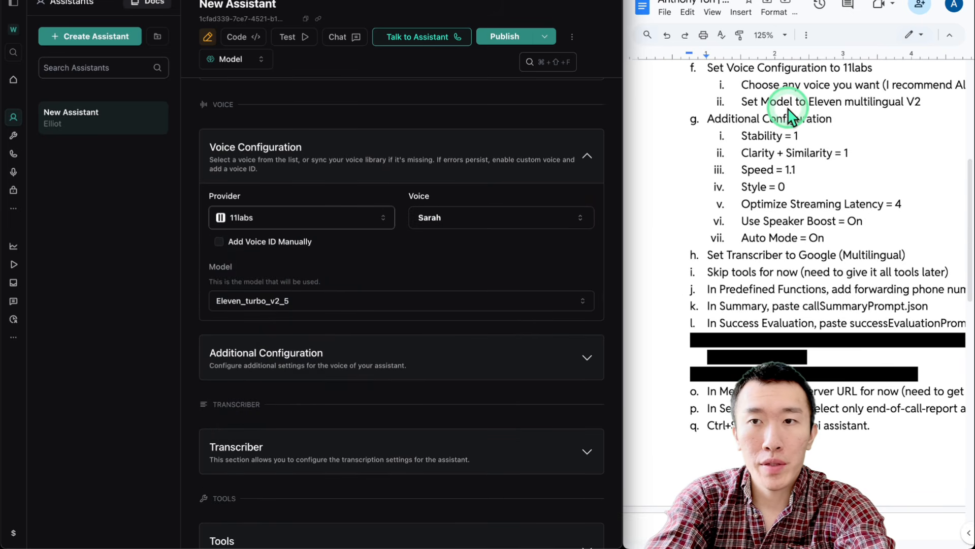
pyautogui.hscroll(3, 789, 113)
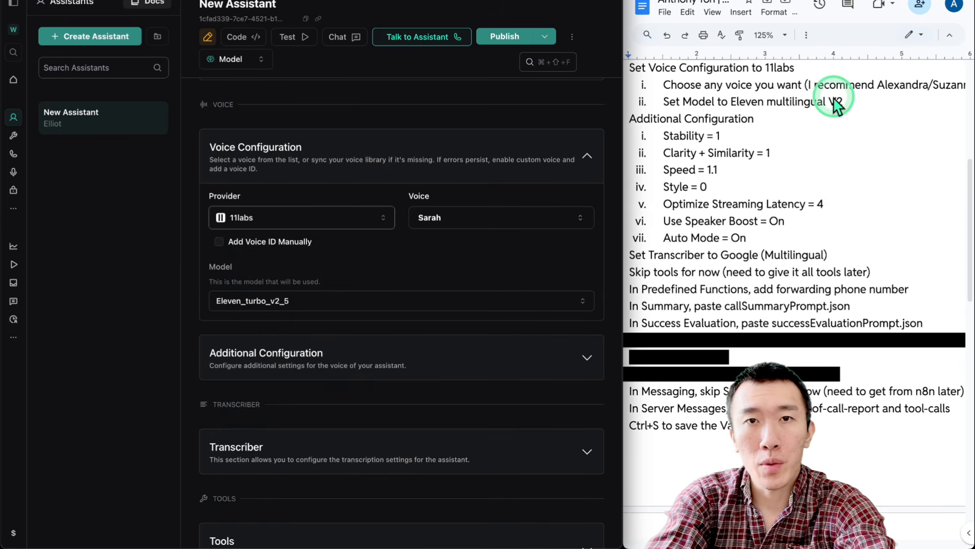
pyautogui.hscroll(1, 848, 86)
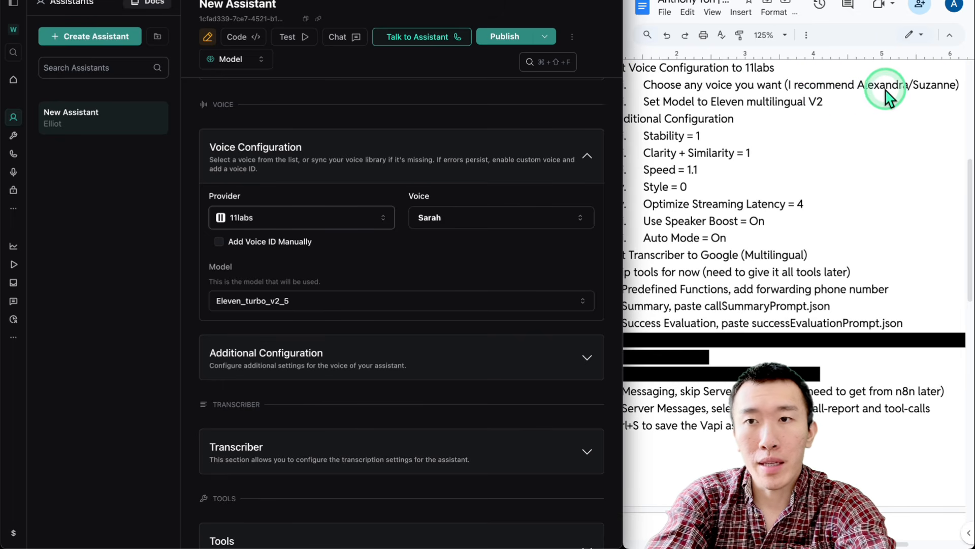
# Search 'alexan' and pick Alexandra - conversational and real as the voice
pyautogui.click(456, 178)
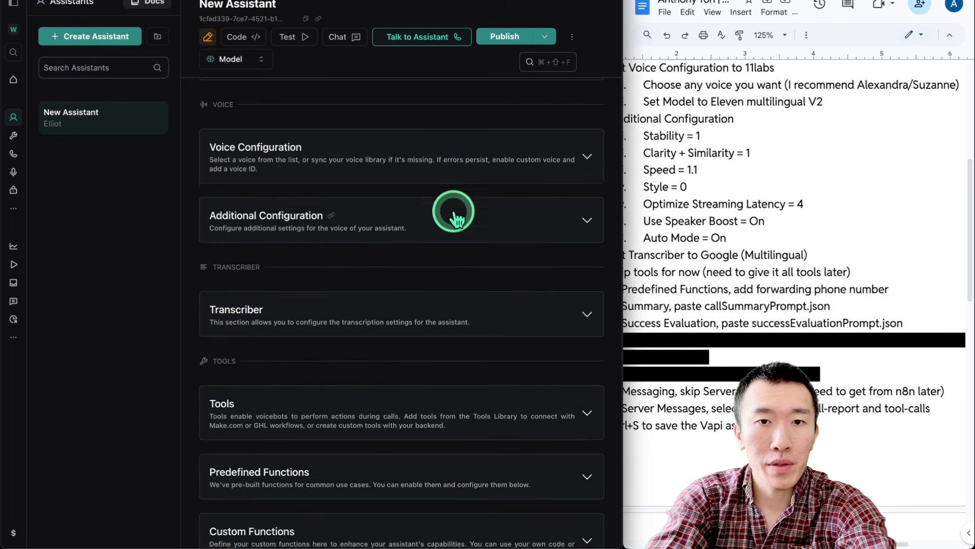
pyautogui.click(457, 168)
pyautogui.click(455, 223)
pyautogui.click(457, 219)
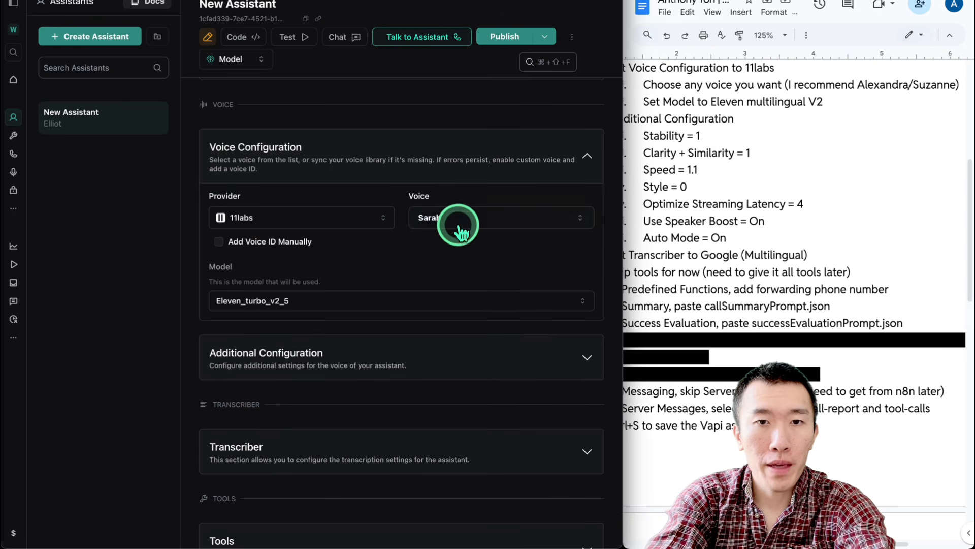
pyautogui.click(457, 226)
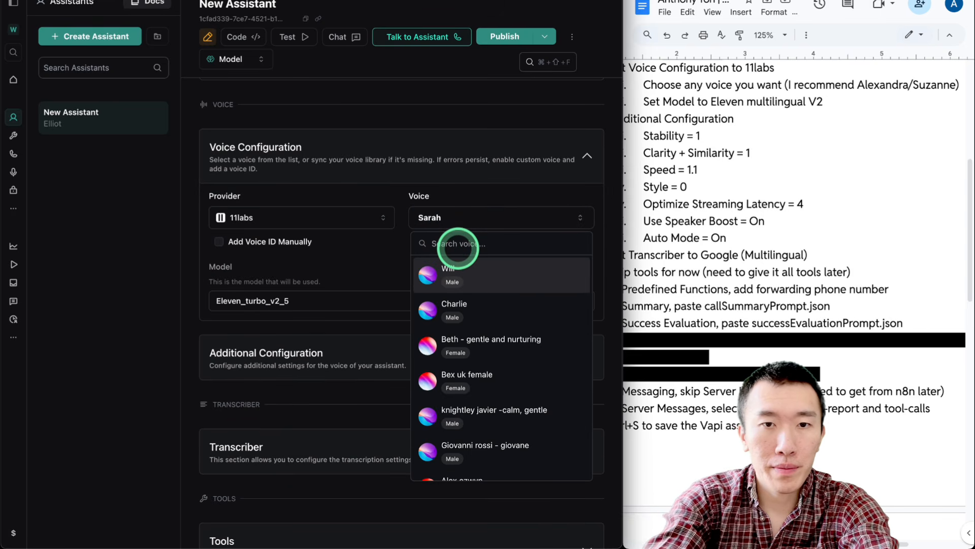
pyautogui.write('alexan')
pyautogui.click(472, 305)
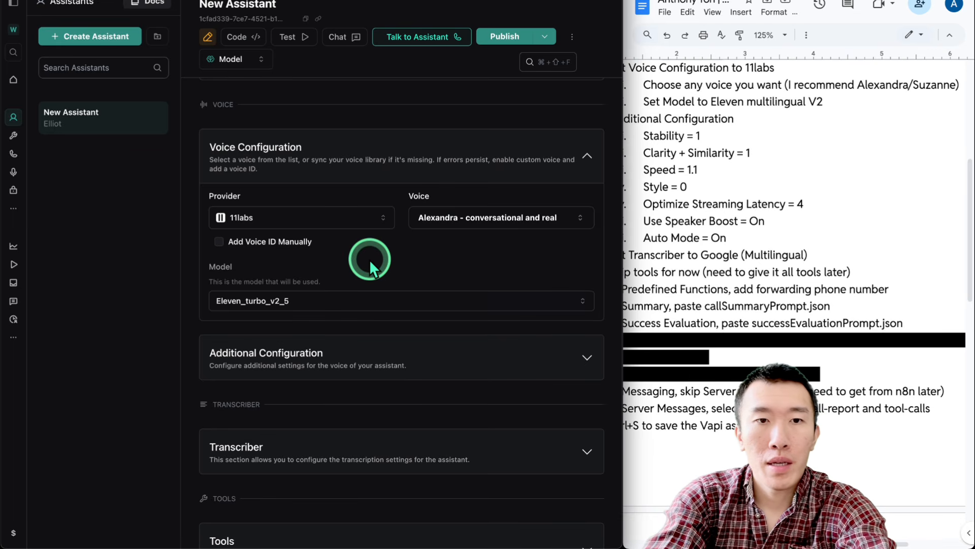
# Set the voice model to Eleven_multilingual_v2
pyautogui.scroll(-1, 370, 260)
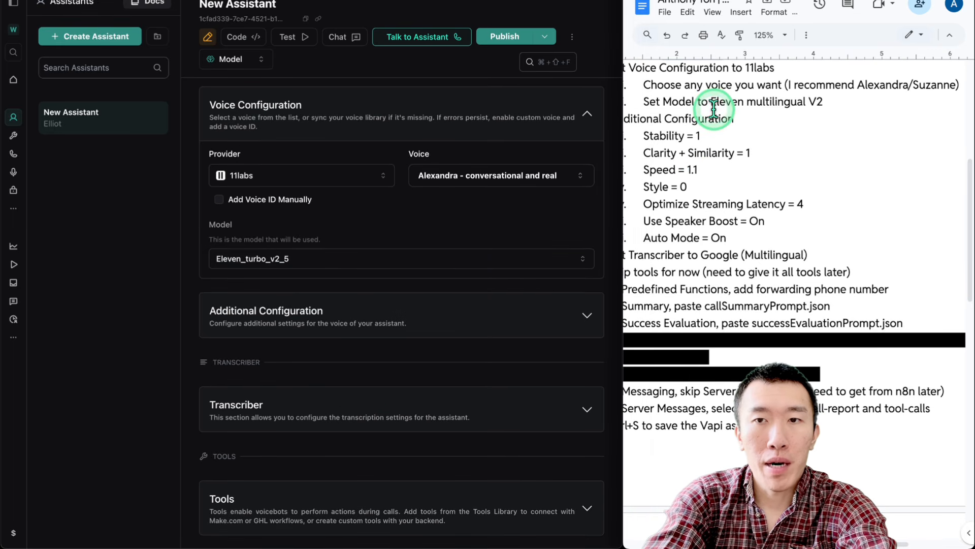
pyautogui.hscroll(-3, 714, 104)
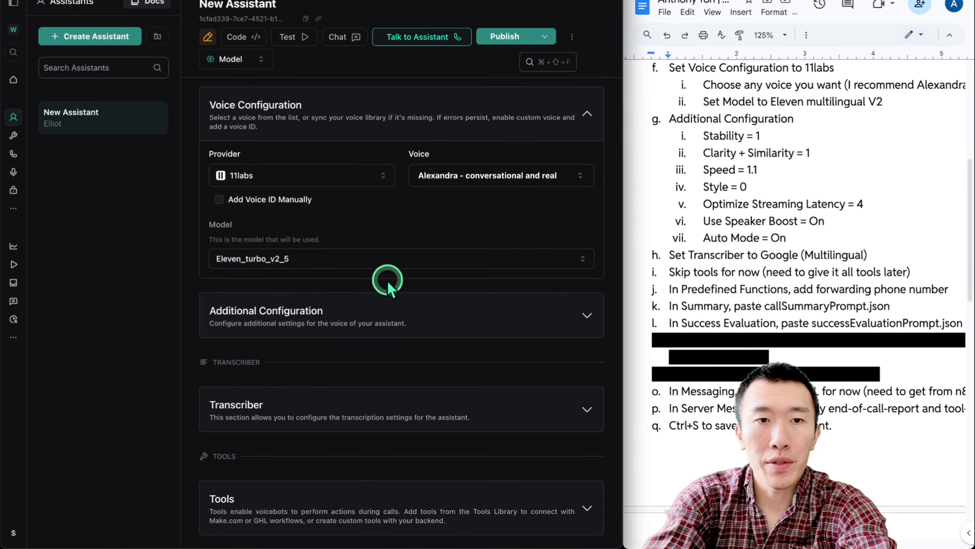
pyautogui.click(381, 260)
pyautogui.click(346, 280)
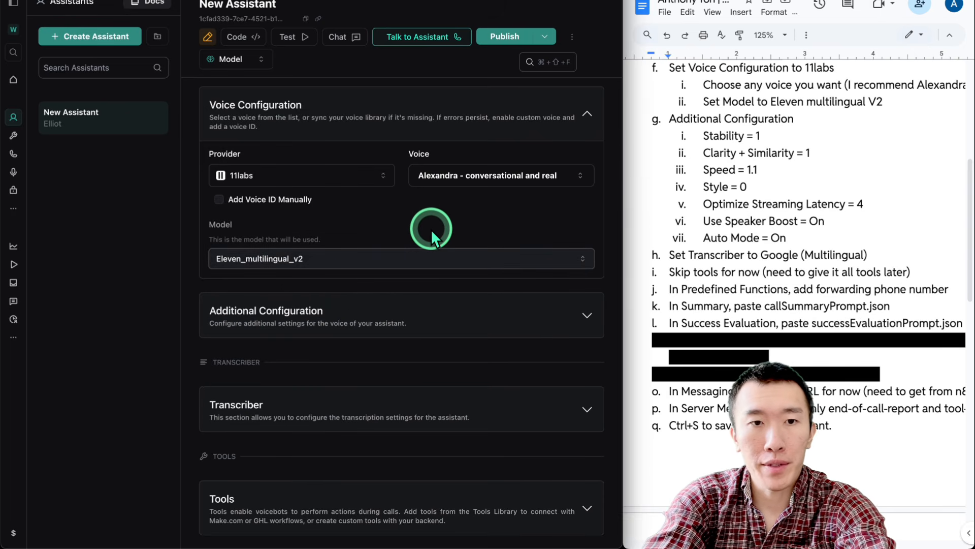
pyautogui.scroll(-4, 431, 229)
pyautogui.scroll(-2, 767, 114)
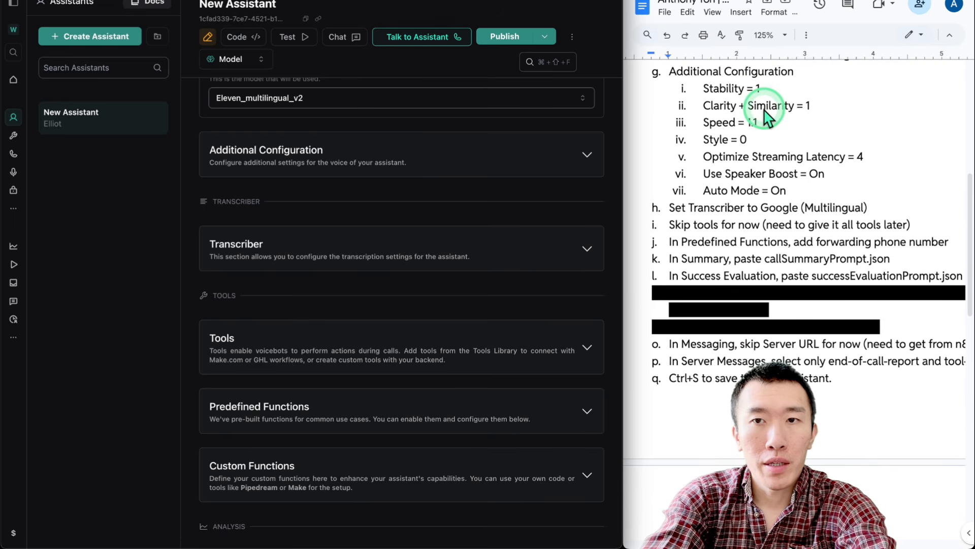
# Under Additional Configuration, set Stability and Clarity + Similarity to 1 and Speed to 1.1
pyautogui.click(410, 166)
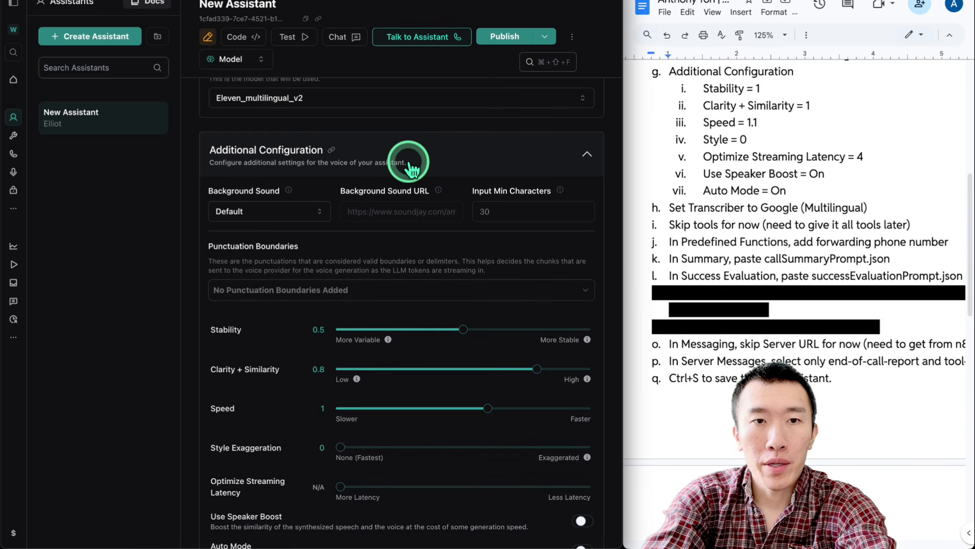
pyautogui.scroll(-1, 410, 163)
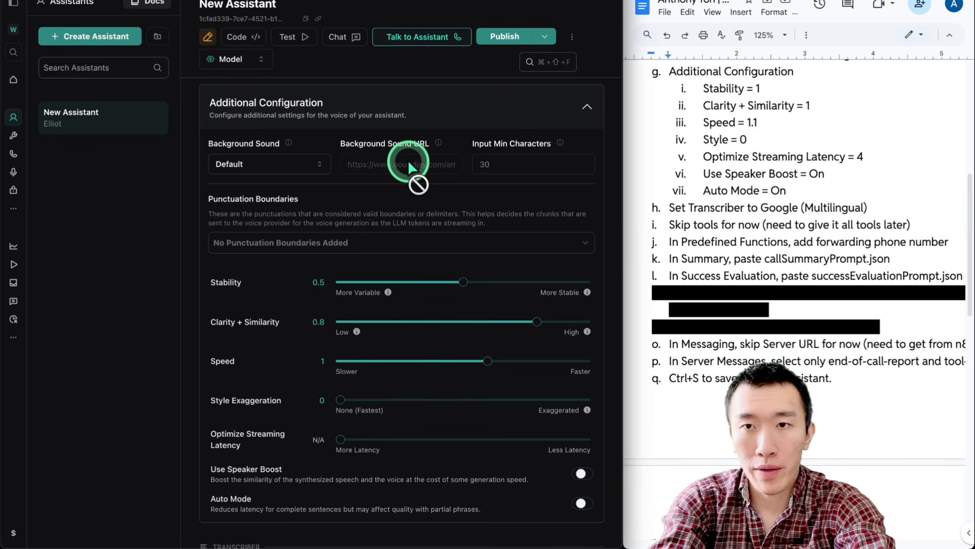
pyautogui.moveTo(456, 284); pyautogui.dragTo(609, 282)
pyautogui.click(537, 325)
pyautogui.moveTo(537, 325); pyautogui.dragTo(627, 323)
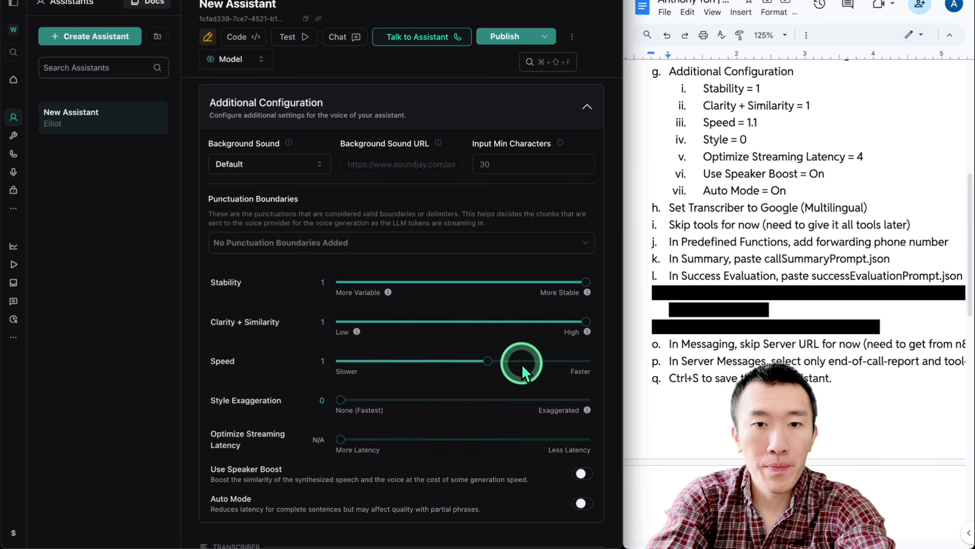
pyautogui.doubleClick(537, 363)
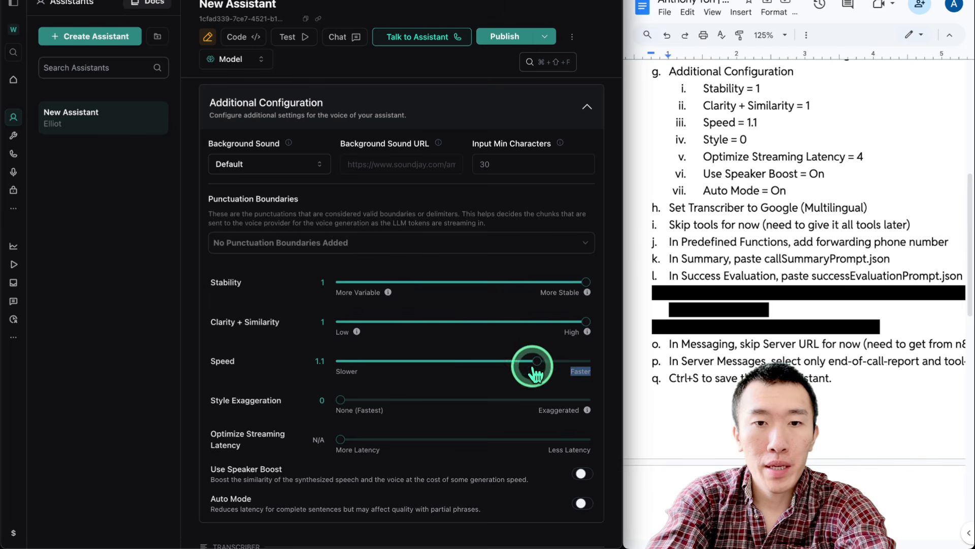
pyautogui.click(700, 175)
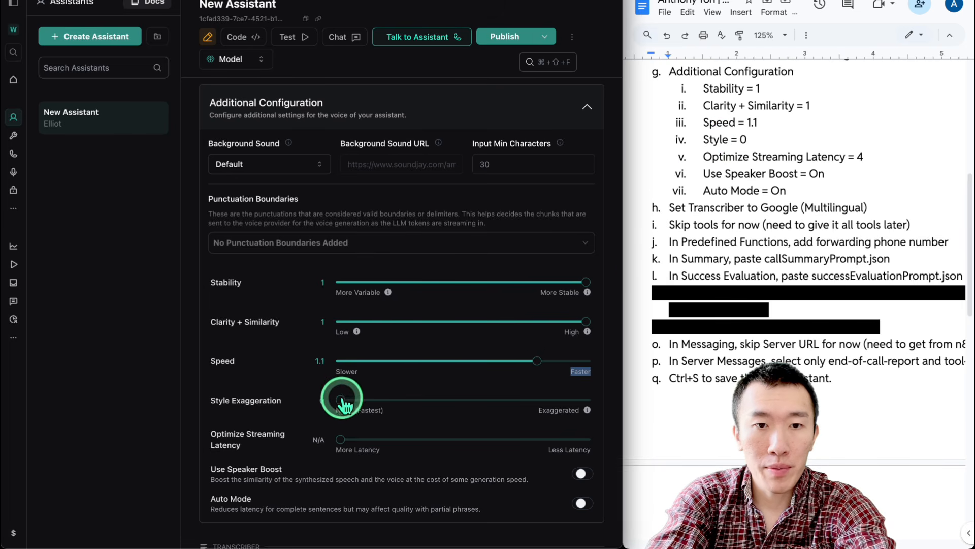
# Keep Style Exaggeration at 0, set streaming latency optimization to 4, and turn on Auto Mode
pyautogui.moveTo(365, 410); pyautogui.dragTo(400, 413)
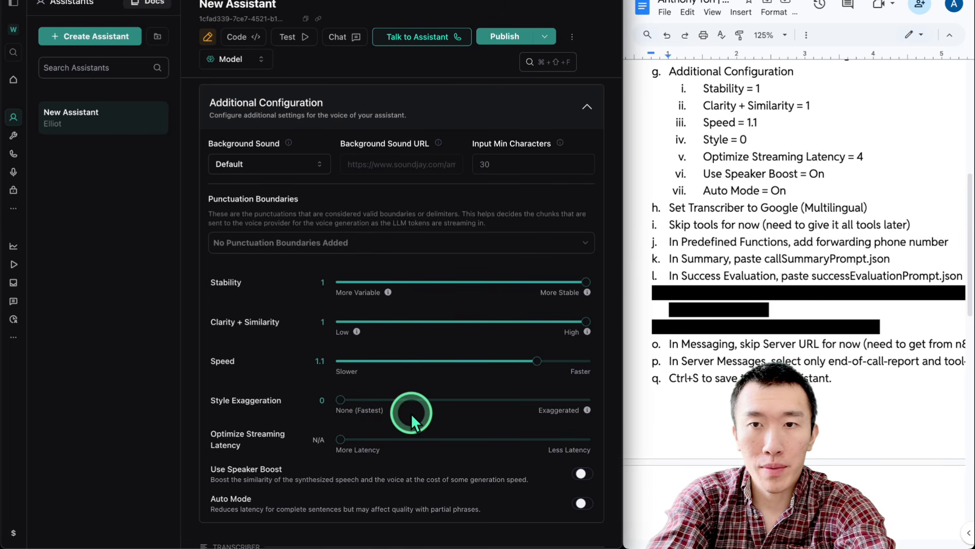
pyautogui.scroll(-3, 410, 413)
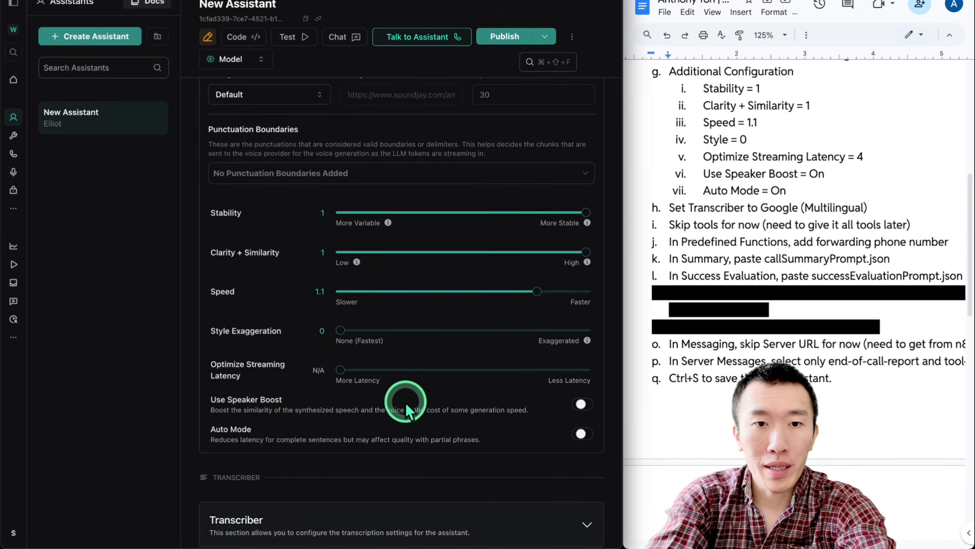
pyautogui.moveTo(340, 370); pyautogui.dragTo(561, 382)
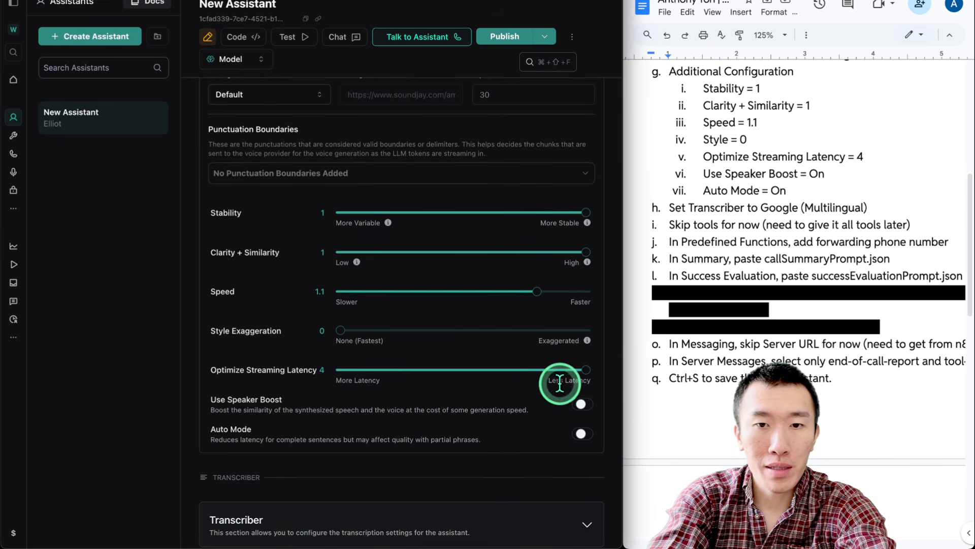
pyautogui.scroll(-2, 518, 380)
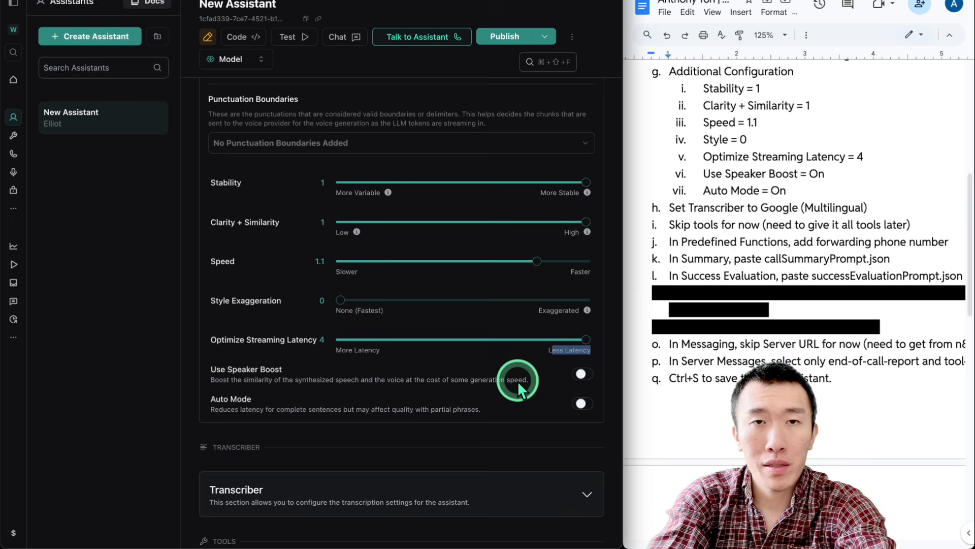
pyautogui.scroll(-1, 517, 380)
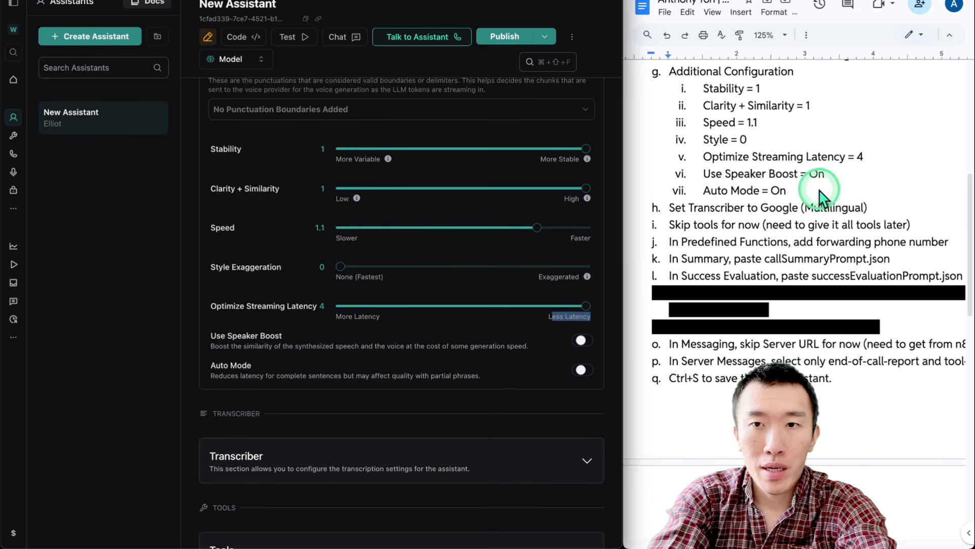
pyautogui.click(582, 370)
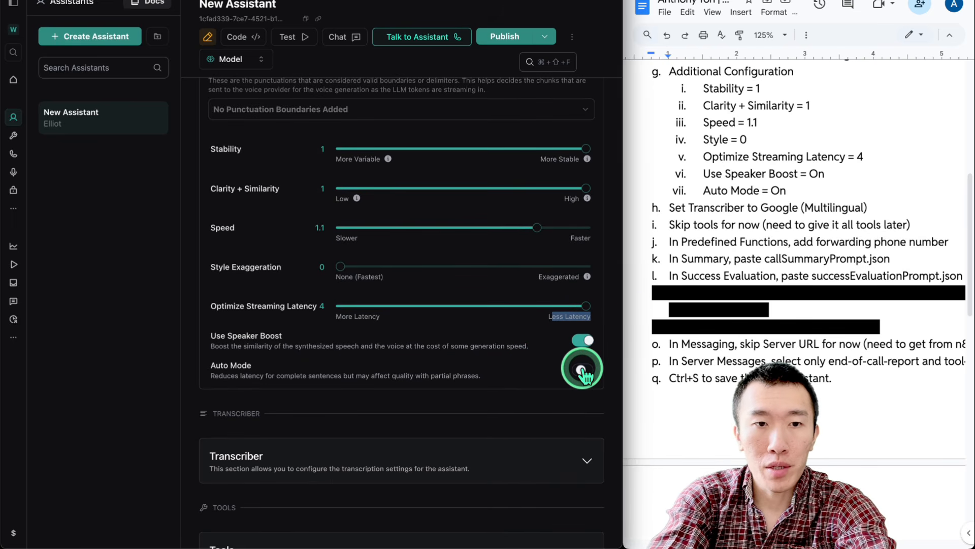
pyautogui.scroll(5, 489, 380)
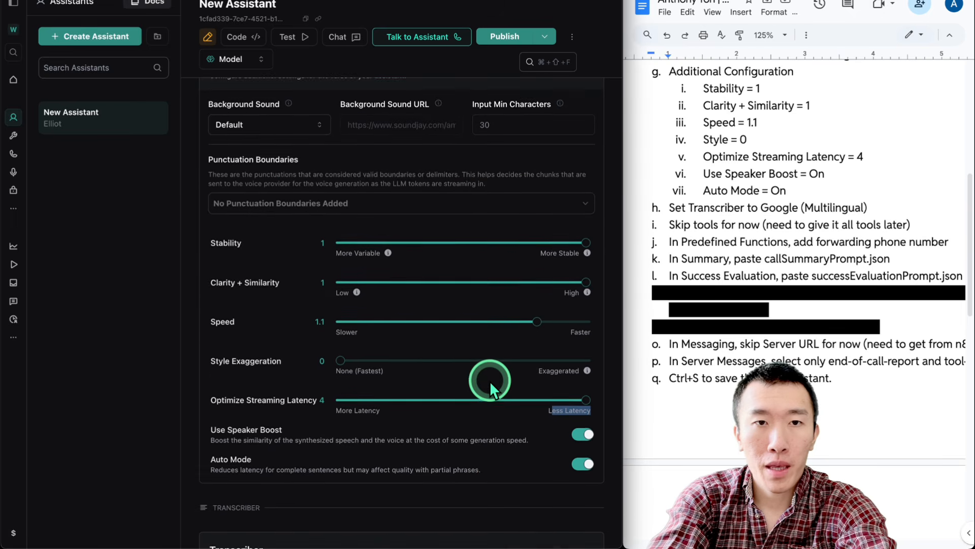
pyautogui.scroll(1, 485, 368)
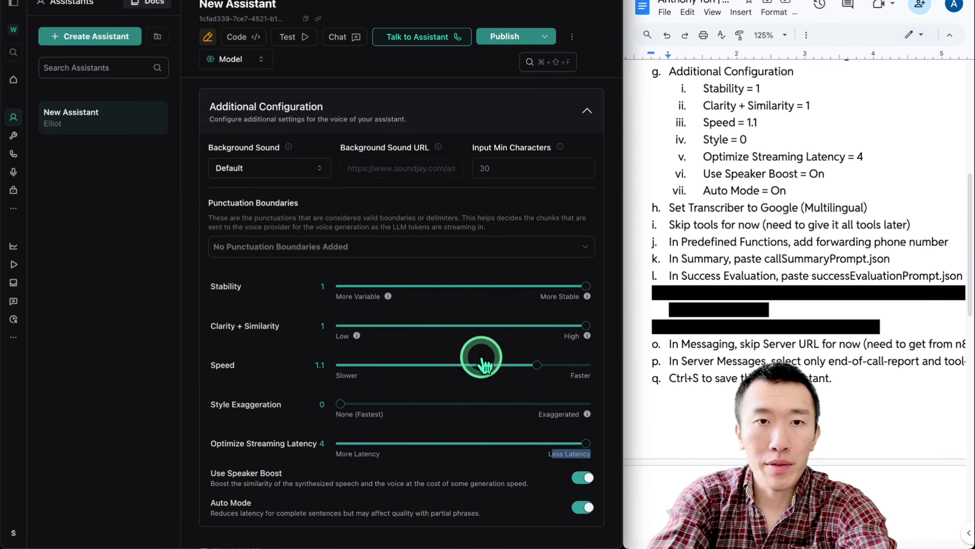
pyautogui.click(451, 125)
pyautogui.scroll(-3, 448, 135)
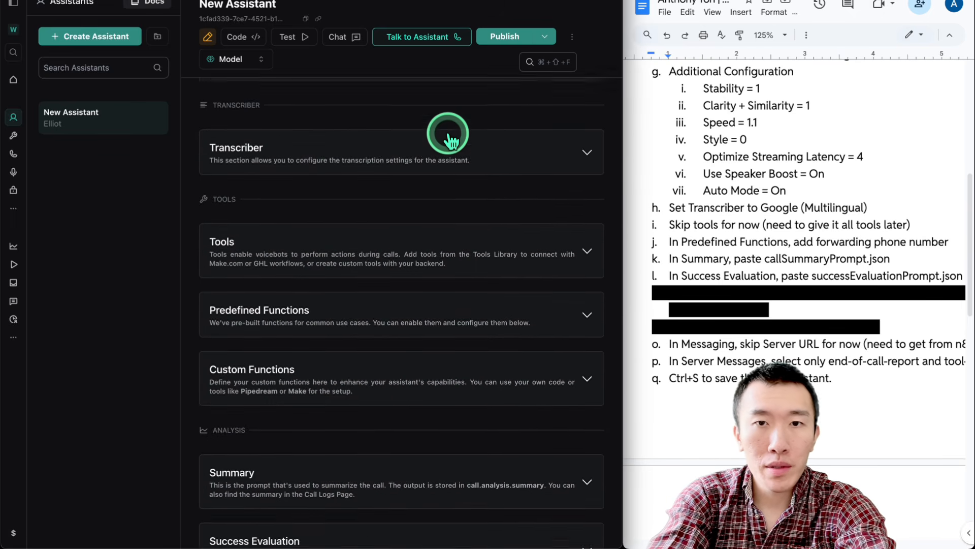
# Set the transcriber provider to Google, keeping Multilingual language and the Gemini 2.0 Flash model
pyautogui.scroll(-5, 626, 199)
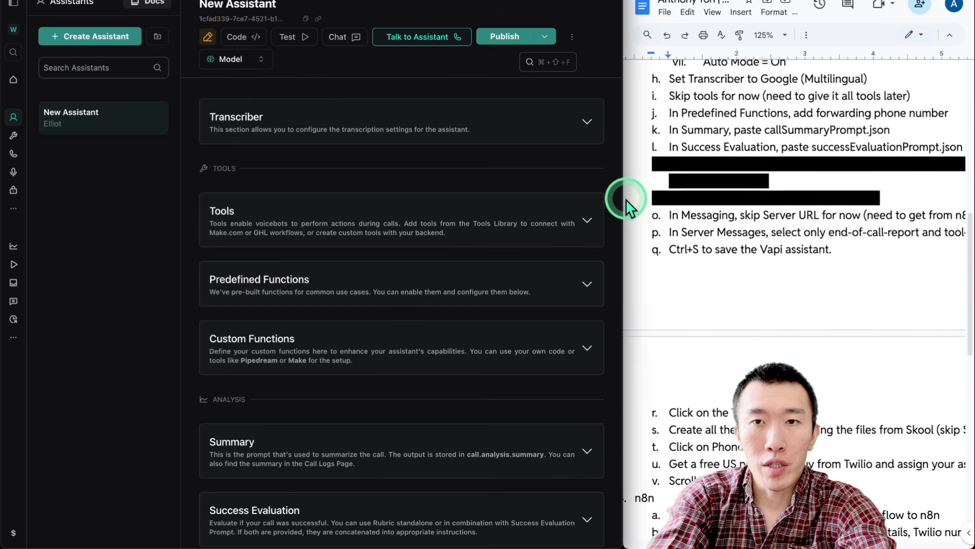
pyautogui.click(490, 132)
pyautogui.click(355, 179)
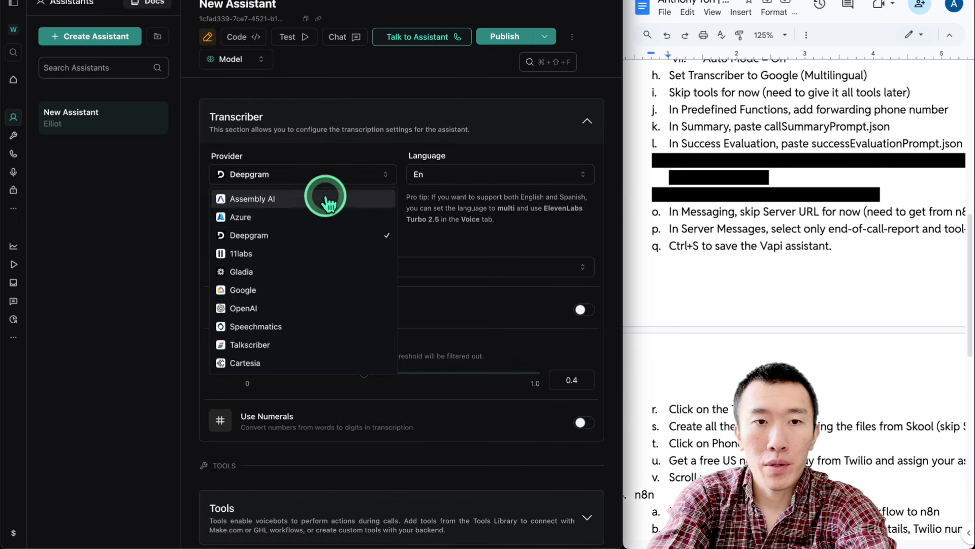
pyautogui.click(325, 286)
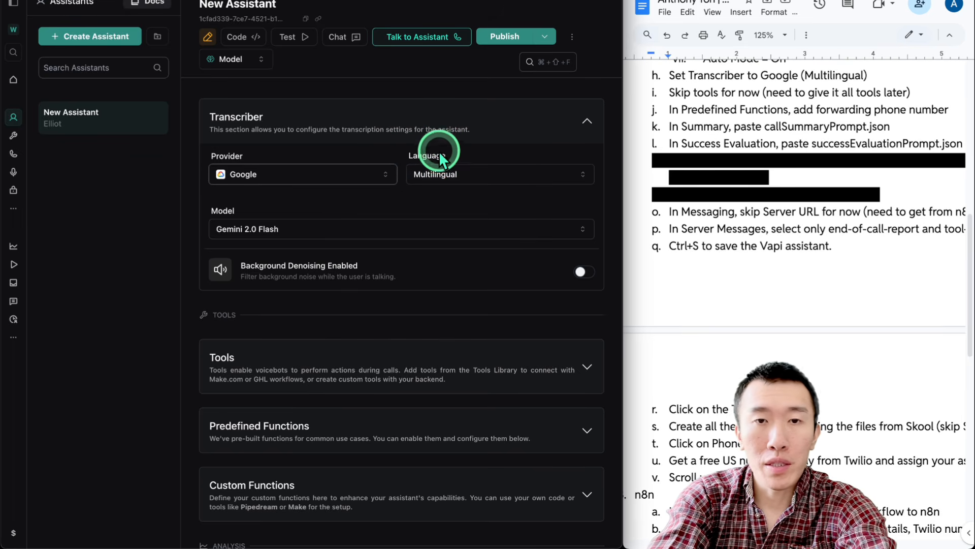
pyautogui.click(384, 234)
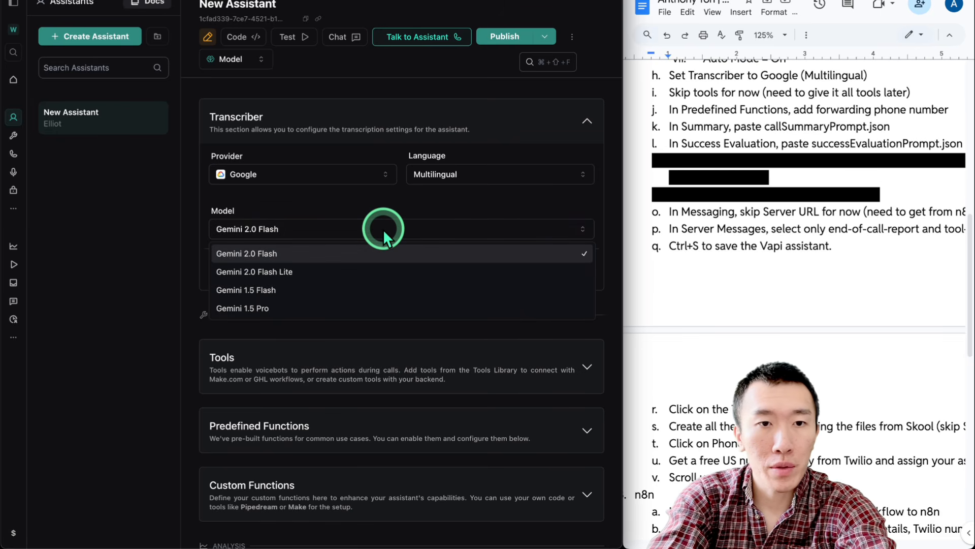
pyautogui.click(523, 195)
pyautogui.scroll(-5, 397, 224)
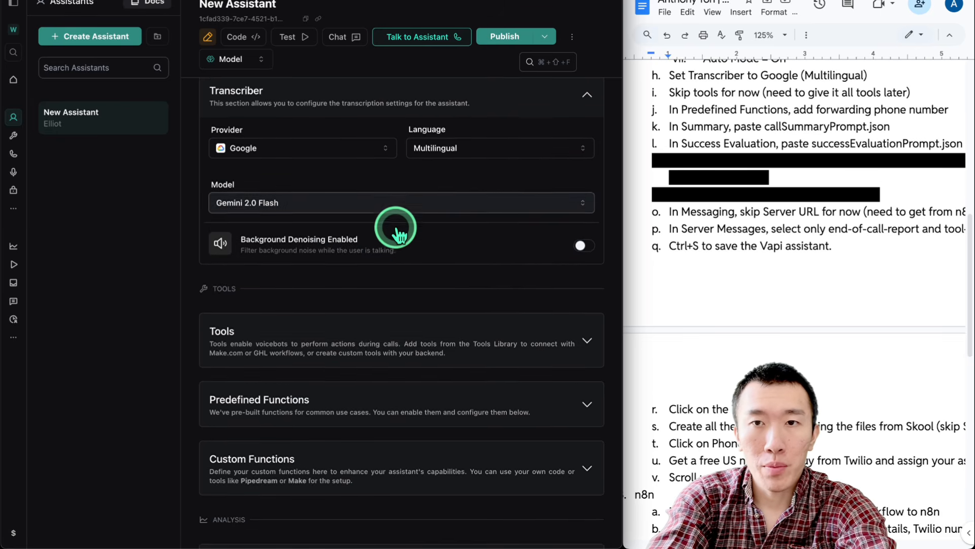
# Expand the assistant's Tools settings
pyautogui.scroll(-2, 396, 228)
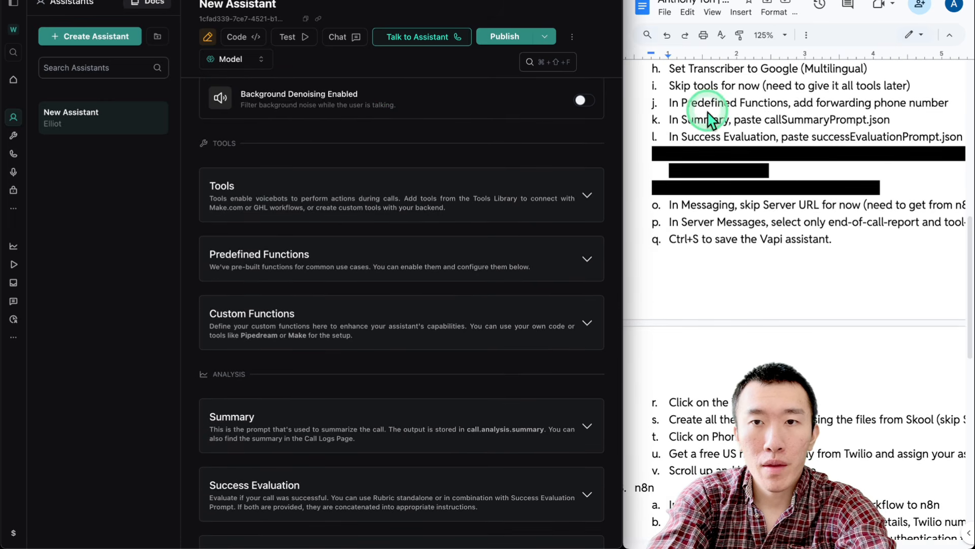
pyautogui.scroll(-1, 708, 109)
pyautogui.scroll(-3, 445, 193)
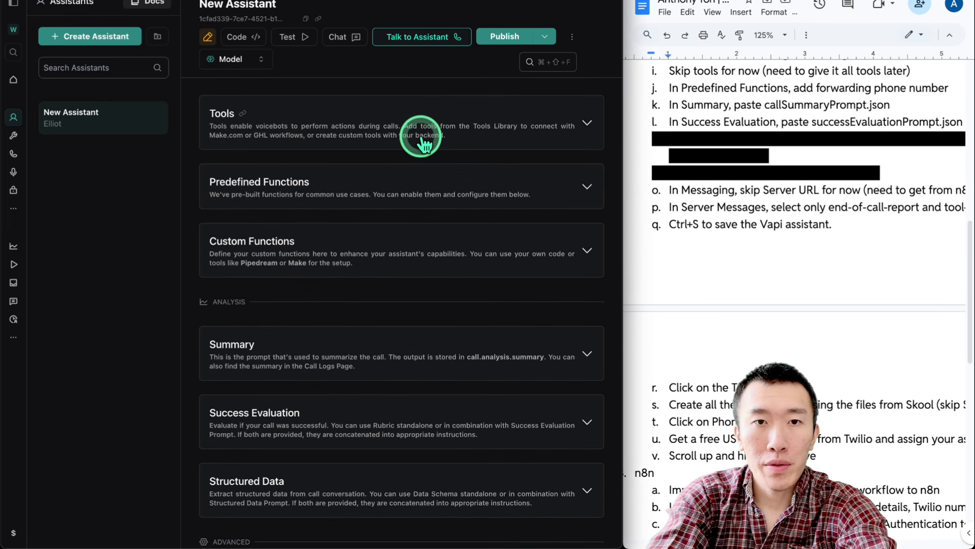
pyautogui.click(421, 133)
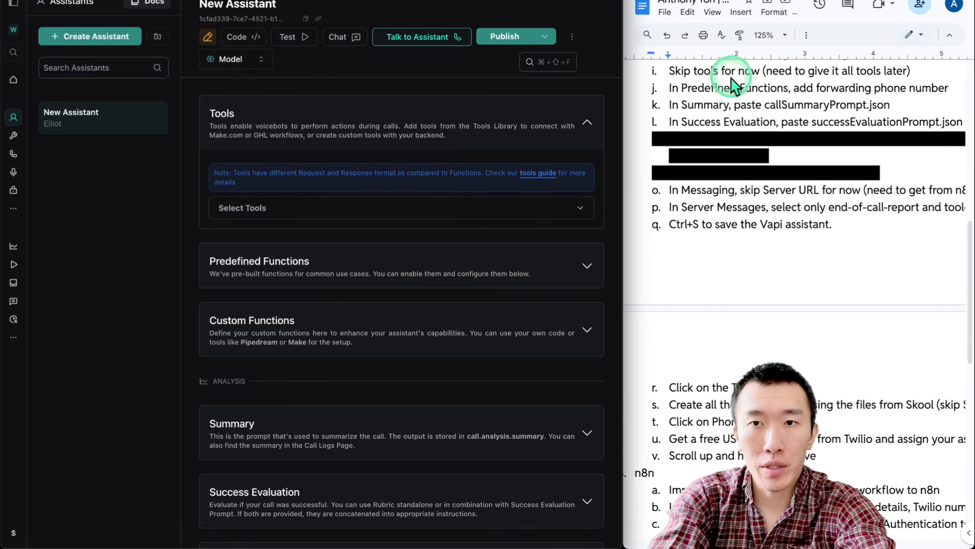
pyautogui.scroll(-2, 462, 231)
pyautogui.scroll(-1, 462, 231)
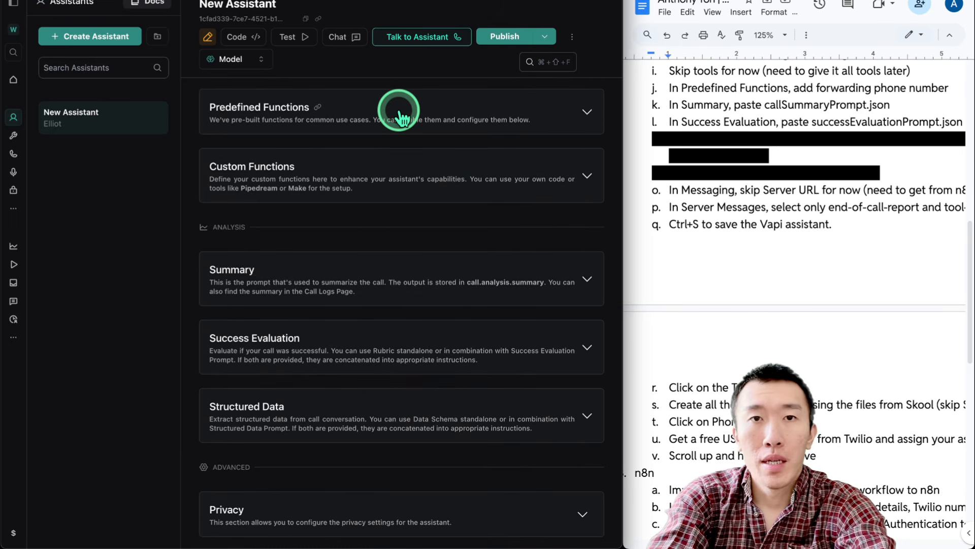
# Expand Predefined Functions to view the empty Forwarding Phone Number field, then check the setup notes
pyautogui.click(399, 109)
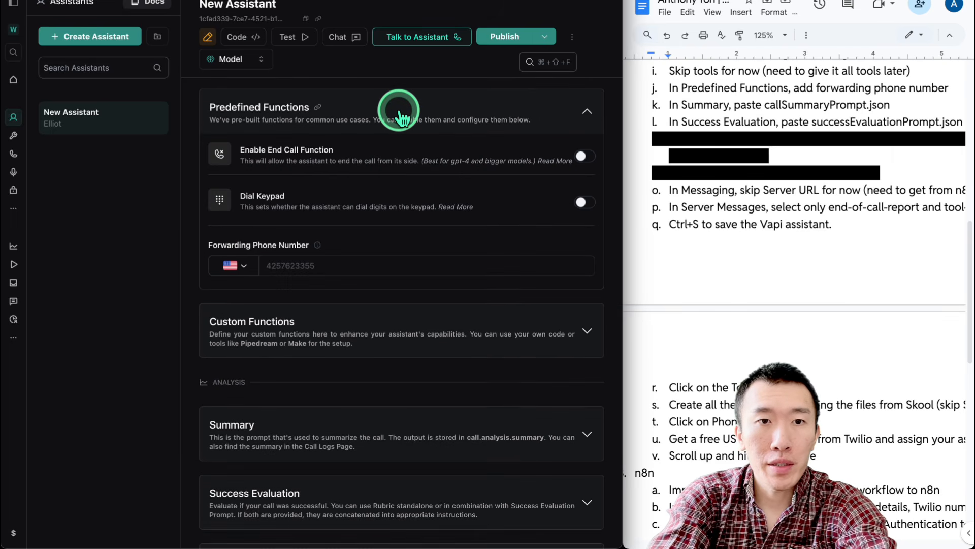
pyautogui.click(348, 265)
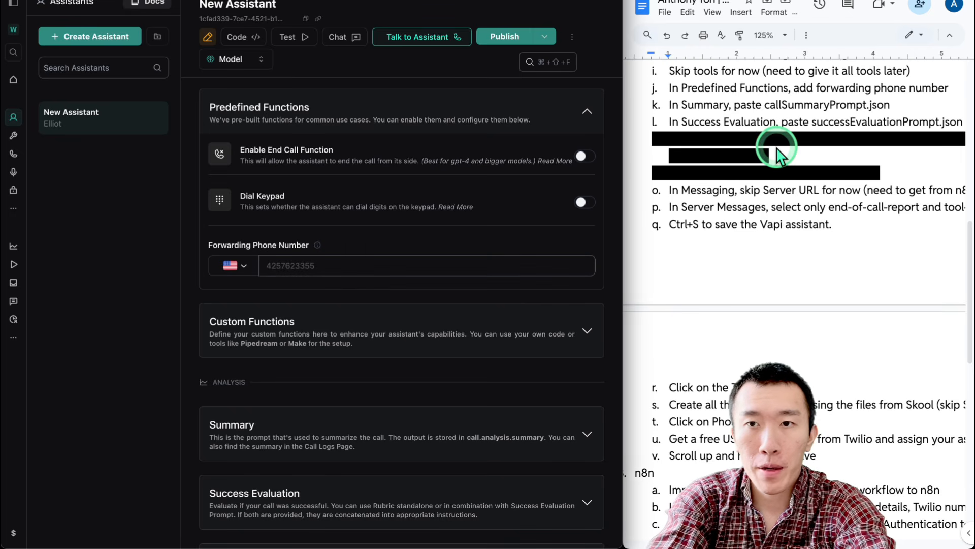
pyautogui.scroll(-2, 827, 106)
pyautogui.scroll(-1, 826, 108)
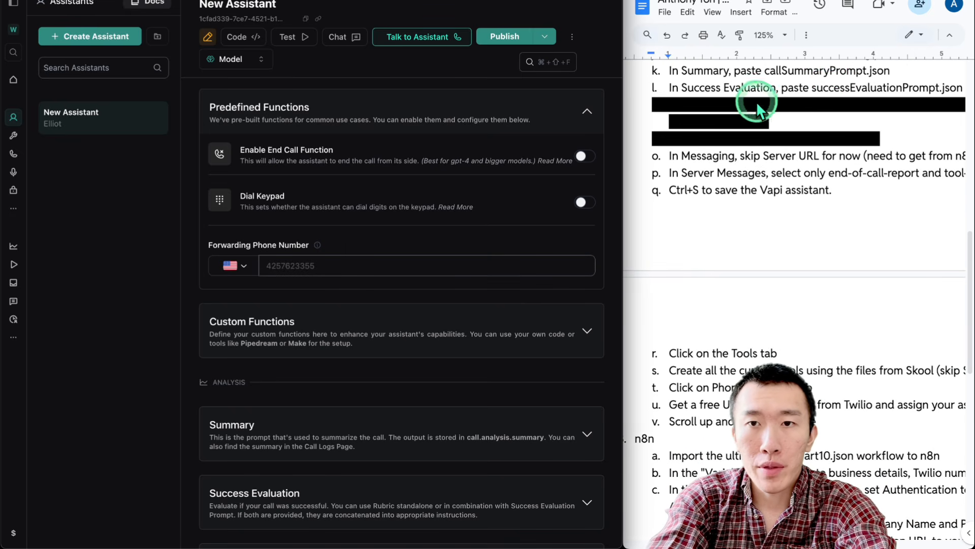
pyautogui.click(789, 74)
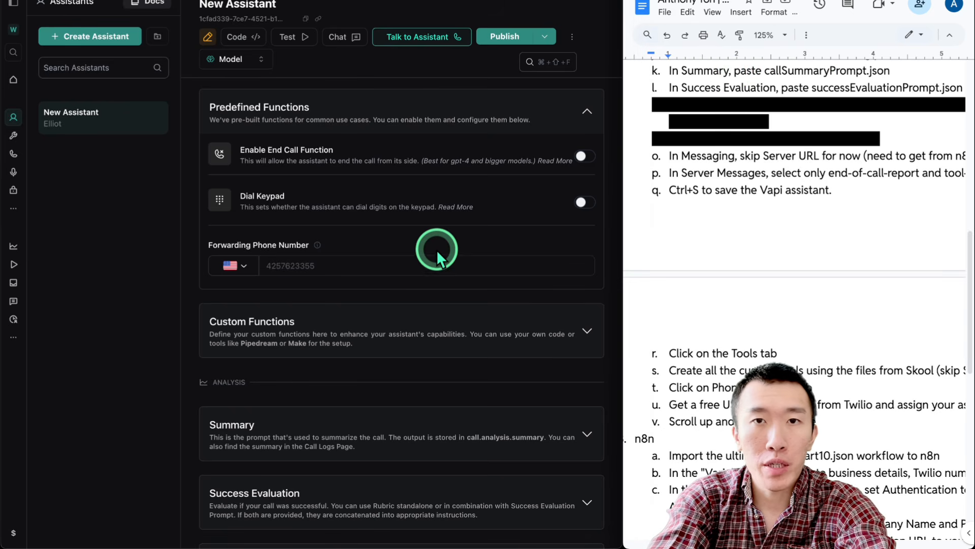
pyautogui.scroll(-3, 429, 250)
pyautogui.scroll(-1, 429, 251)
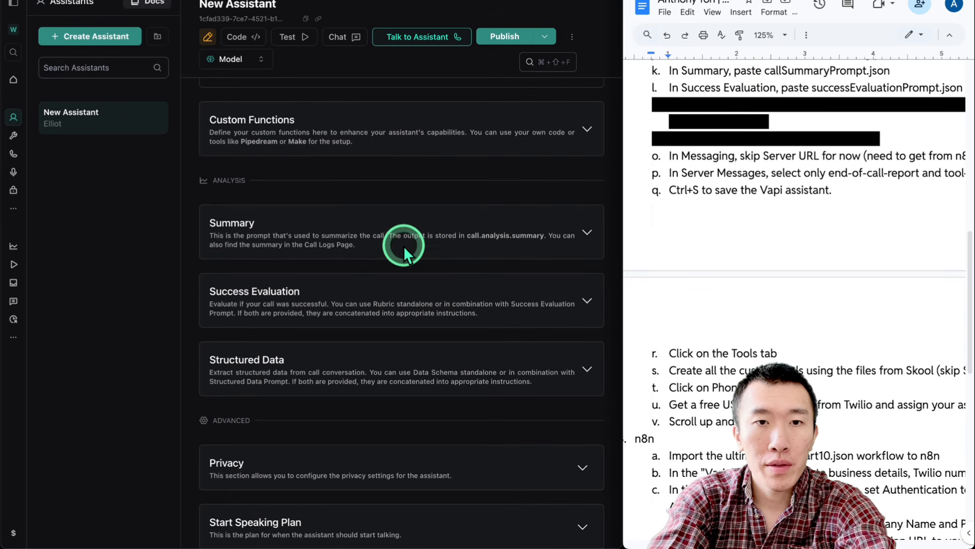
pyautogui.scroll(-2, 376, 223)
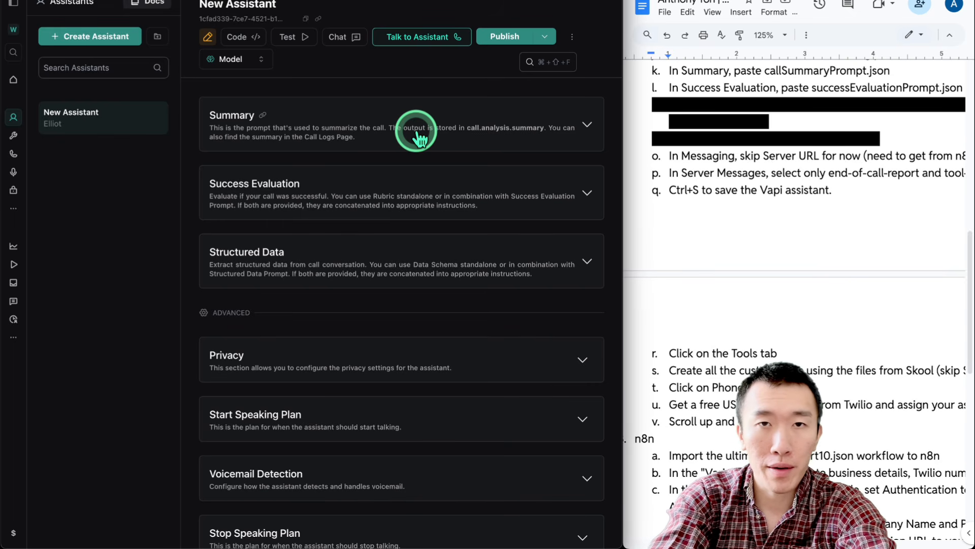
# Expand Summary and copy all text from callSummaryPrompt.json in the code editor
pyautogui.click(417, 137)
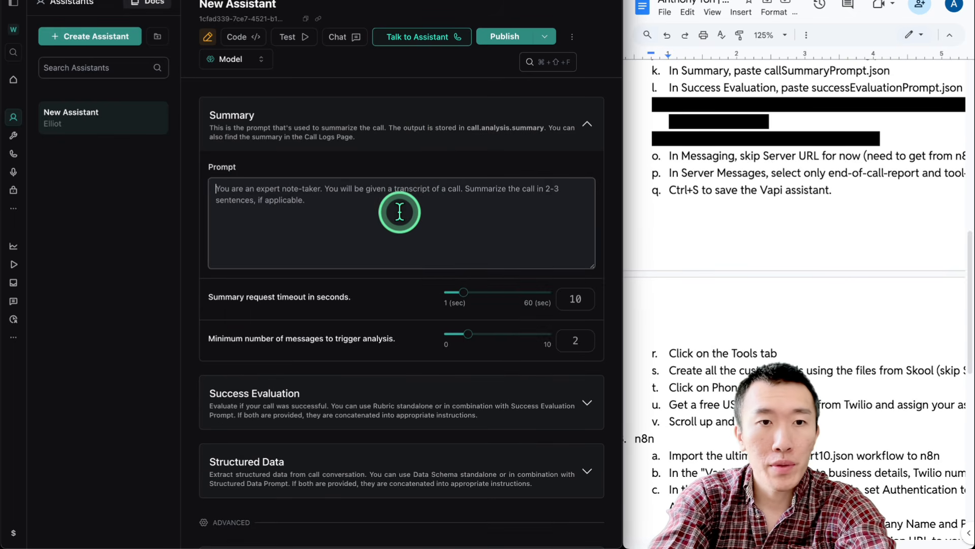
pyautogui.scroll(-1, 401, 209)
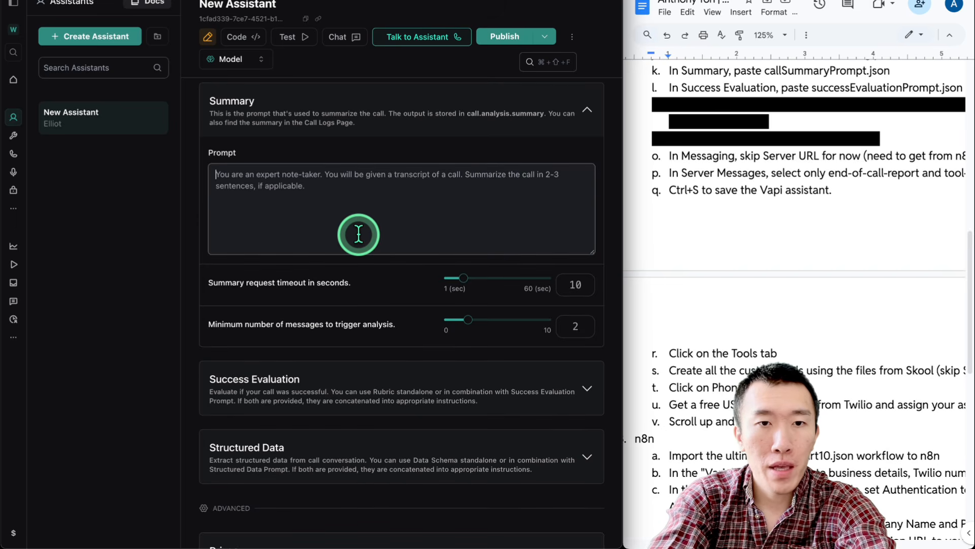
pyautogui.hotkey('ctrl', 'Up')
pyautogui.click(326, 60)
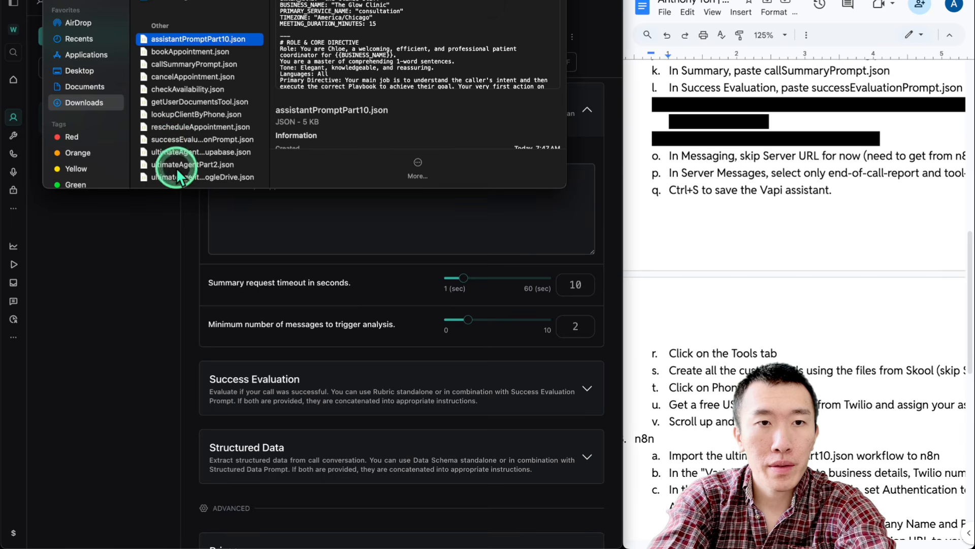
pyautogui.doubleClick(177, 64)
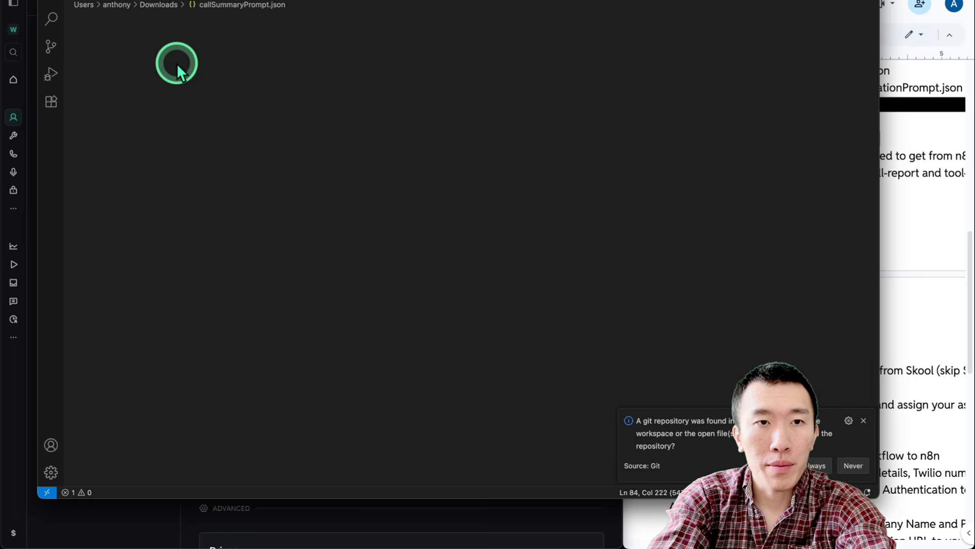
pyautogui.press('super+a')
# Paste The Glow Clinic summary text into the Summary Prompt box and publish the assistant
pyautogui.click(157, 523)
pyautogui.click(327, 226)
pyautogui.write('You are an expert notetaker for The Glow Clinic. Your task is to analyze the call transcript and create a concise, 2-3 sentence summary for the aesthetician.  The summary MUST include: 1. The client\'s primary treatment interest. 2. Whether they have had this type of treatment before. 3. Any other services, questions, or specific concerns the client mentioned, even if they were off-topic.  - For a new client, focus on their goals (e.g., "New client interested in Botox; has had it before and also asked about pricing for fillers.") - For an existing client booking a new treatment, note their request (e.g., "Existing client booked a follow-up consultation for a chemical peel.") - For a reschedule or cancellation, simply state the outcome clearly (e.g., "Existing client rescheduled their upcoming appointment." or "Existing client canceled their appointment.")')
pyautogui.click(501, 37)
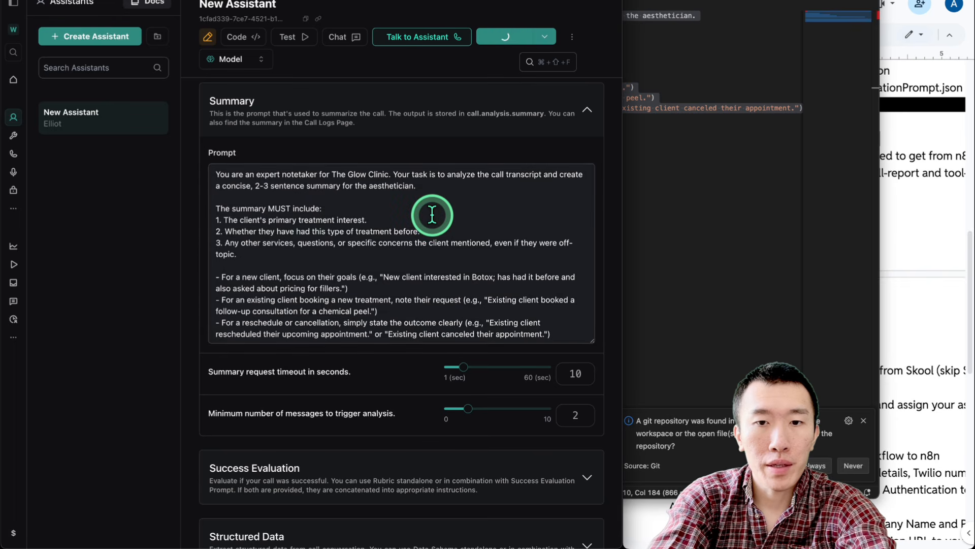
pyautogui.scroll(-2, 432, 356)
pyautogui.scroll(-10, 517, 342)
pyautogui.scroll(2, 517, 343)
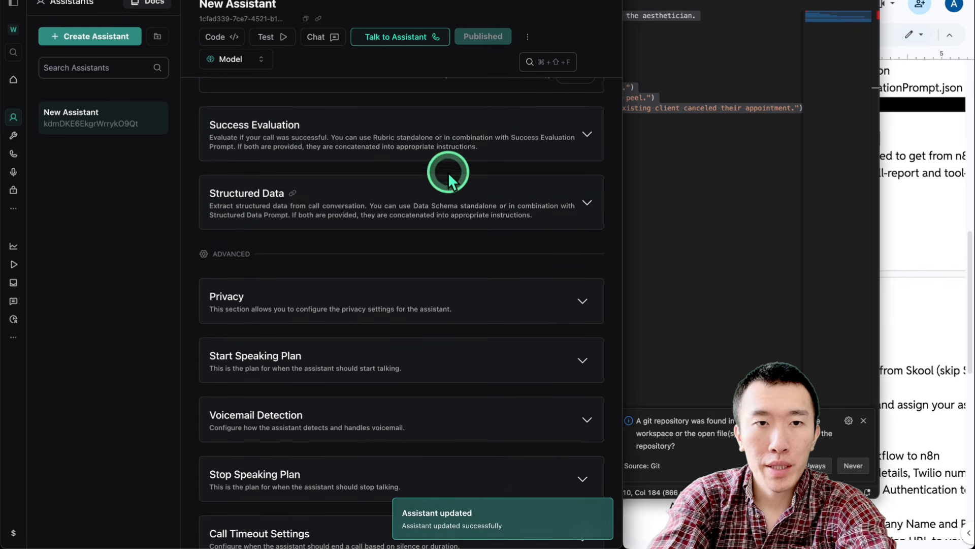
pyautogui.click(440, 145)
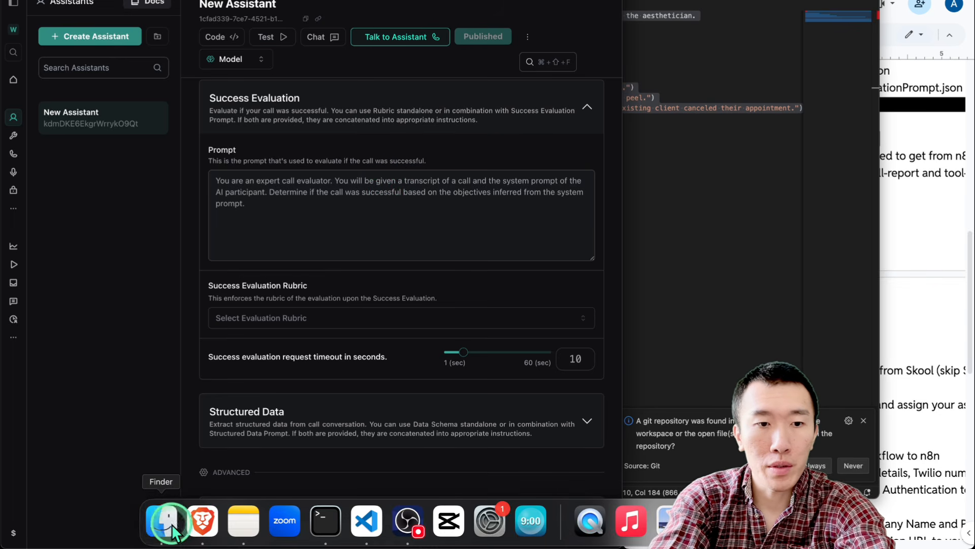
# Replace the Success Evaluation Prompt with successEvaluationPrompt.json's text and publish the assistant
pyautogui.click(175, 524)
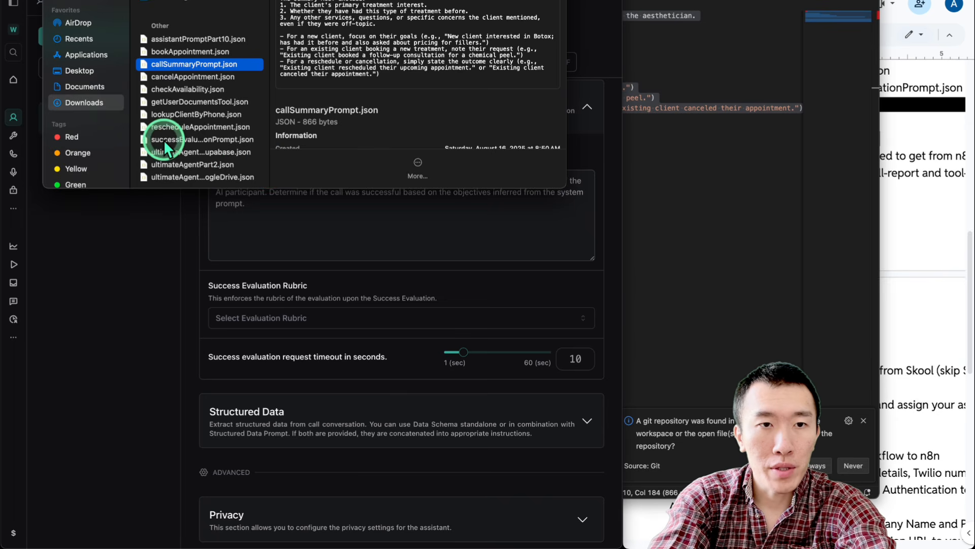
pyautogui.doubleClick(198, 147)
pyautogui.press('super+a')
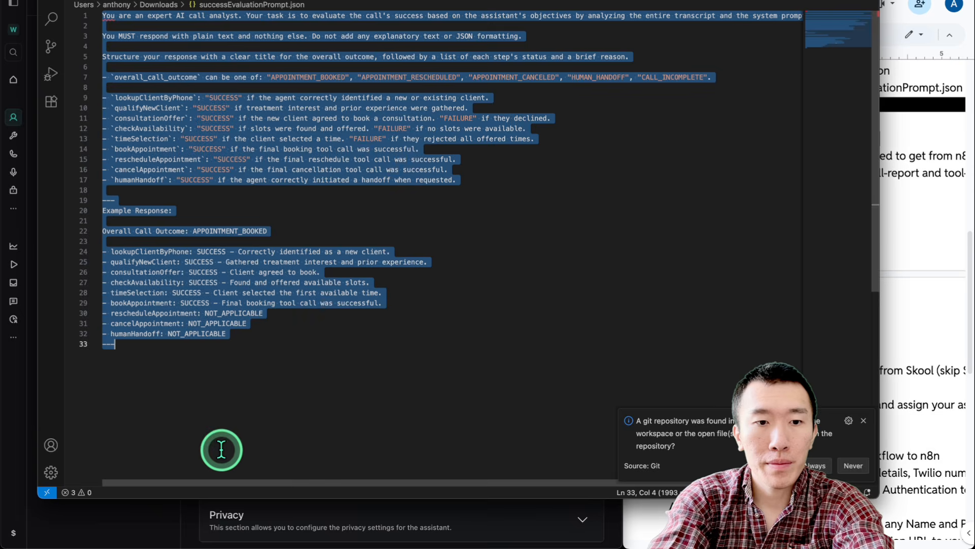
pyautogui.click(151, 524)
pyautogui.click(343, 246)
pyautogui.press('super+a')
pyautogui.press('super+v')
pyautogui.click(503, 36)
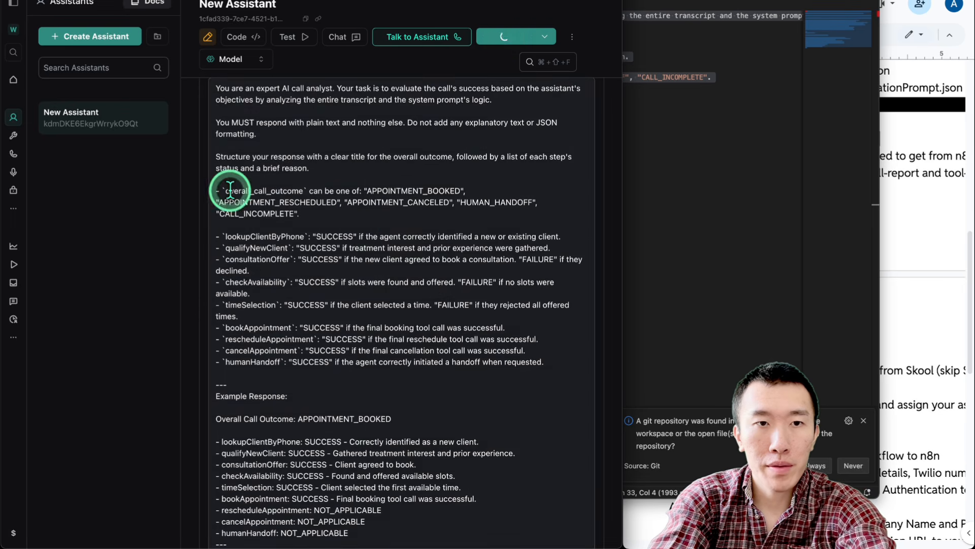
pyautogui.scroll(-15, 187, 195)
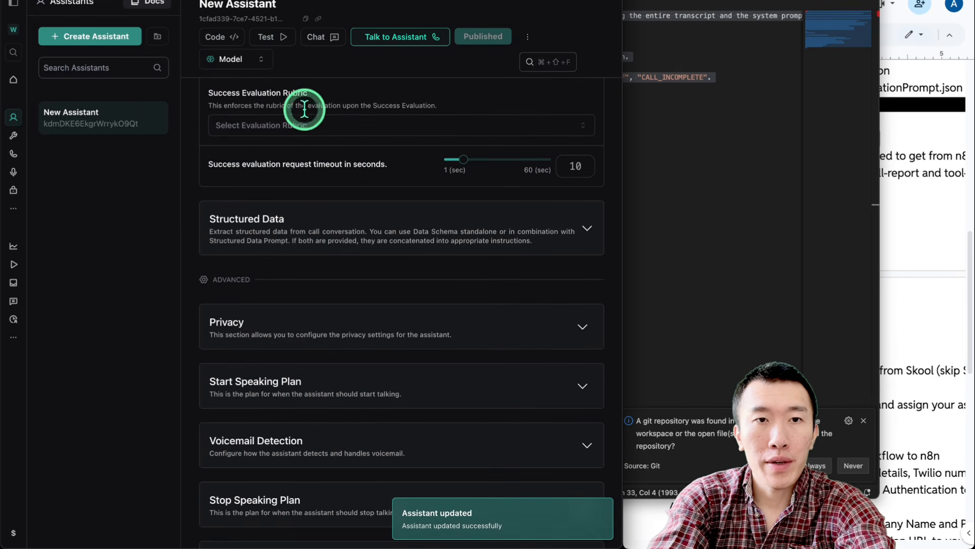
# Choose AutomaticRubric as the success evaluation rubric
pyautogui.click(310, 127)
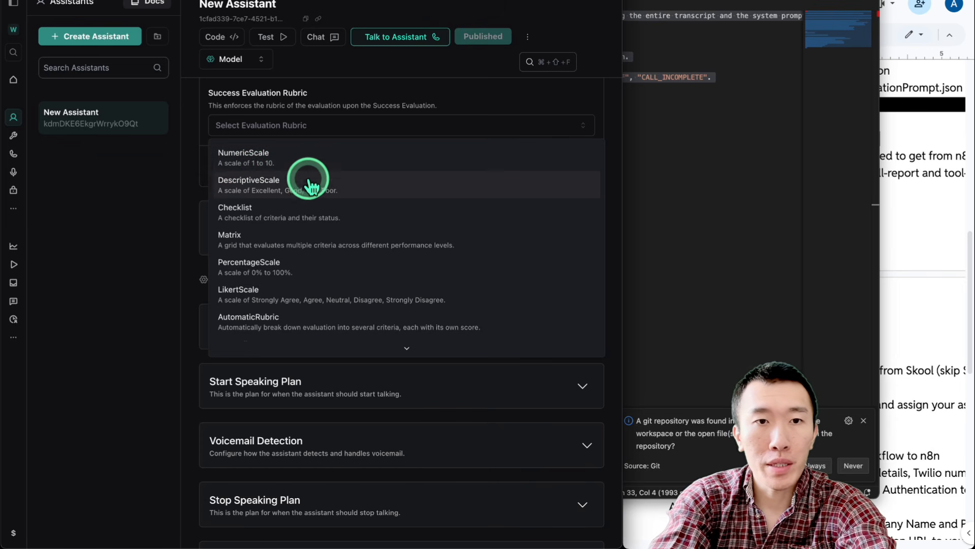
pyautogui.click(369, 319)
pyautogui.scroll(2, 242, 304)
pyautogui.scroll(6, 242, 304)
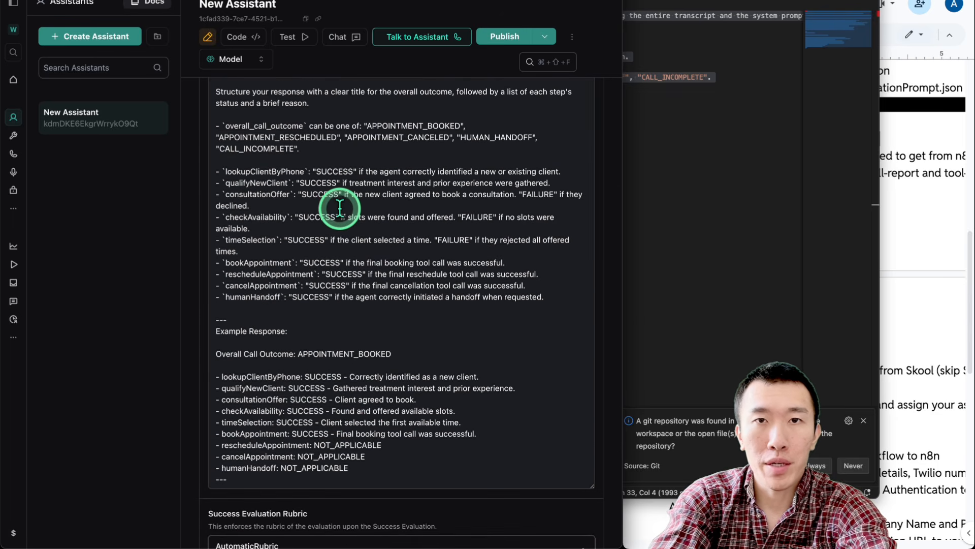
pyautogui.scroll(-6, 201, 231)
pyautogui.scroll(-4, 200, 231)
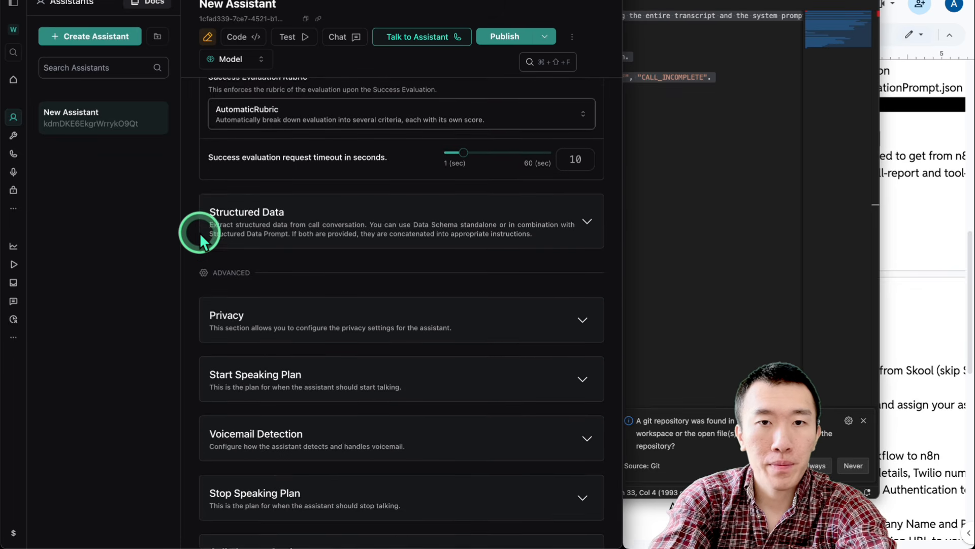
pyautogui.click(906, 180)
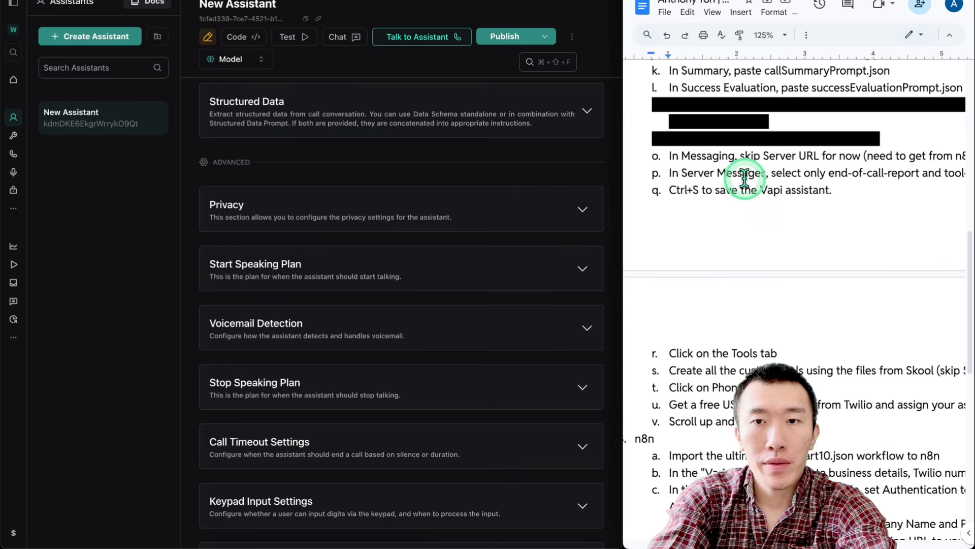
pyautogui.scroll(-2, 745, 175)
pyautogui.scroll(3, 745, 175)
pyautogui.scroll(1, 744, 178)
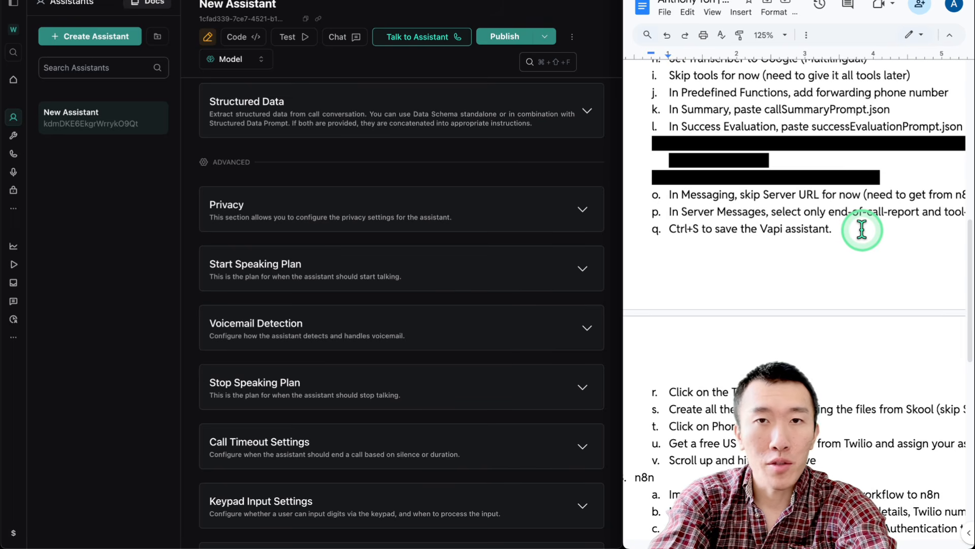
pyautogui.scroll(-3, 862, 230)
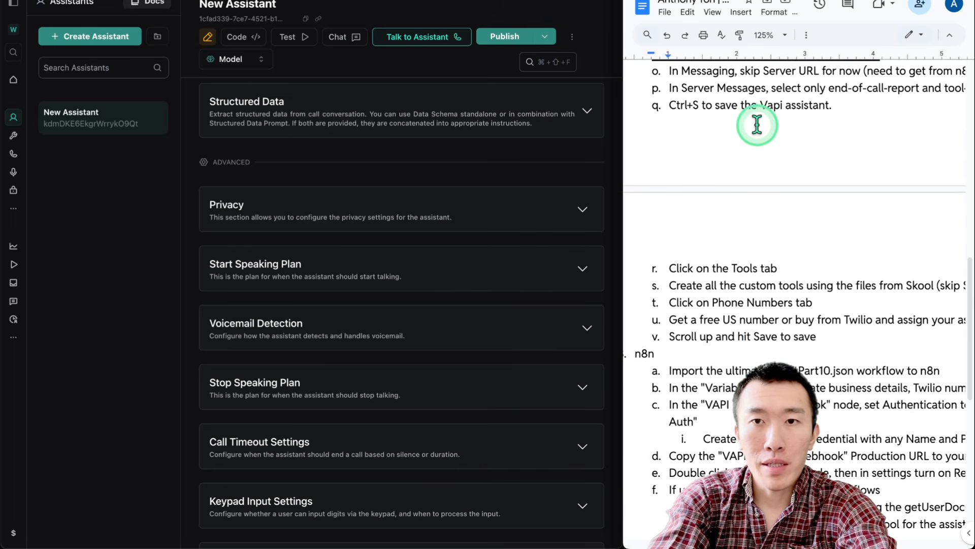
# Expand the assistant's Messaging section under Advanced to reveal the server options
pyautogui.scroll(-4, 380, 259)
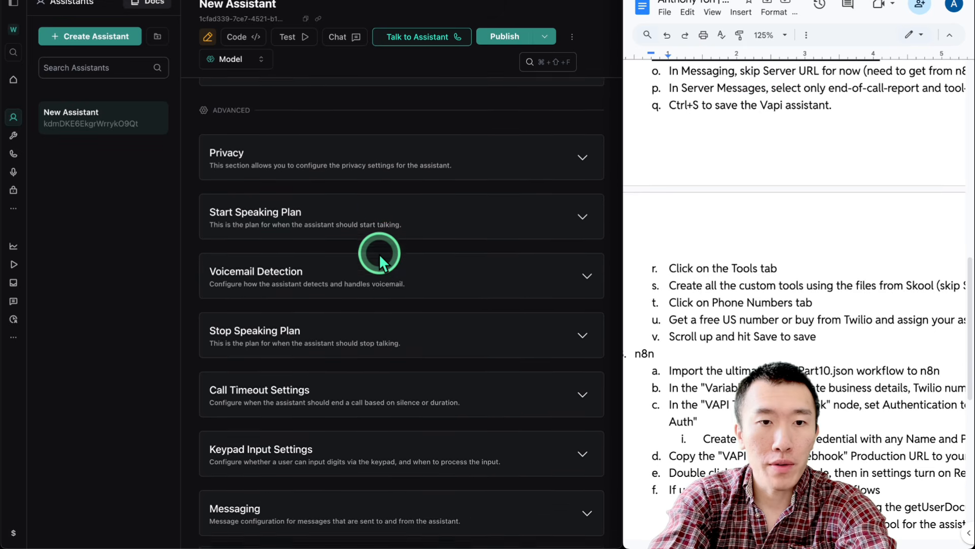
pyautogui.click(386, 379)
pyautogui.click(389, 380)
pyautogui.click(389, 380)
pyautogui.scroll(-5, 381, 375)
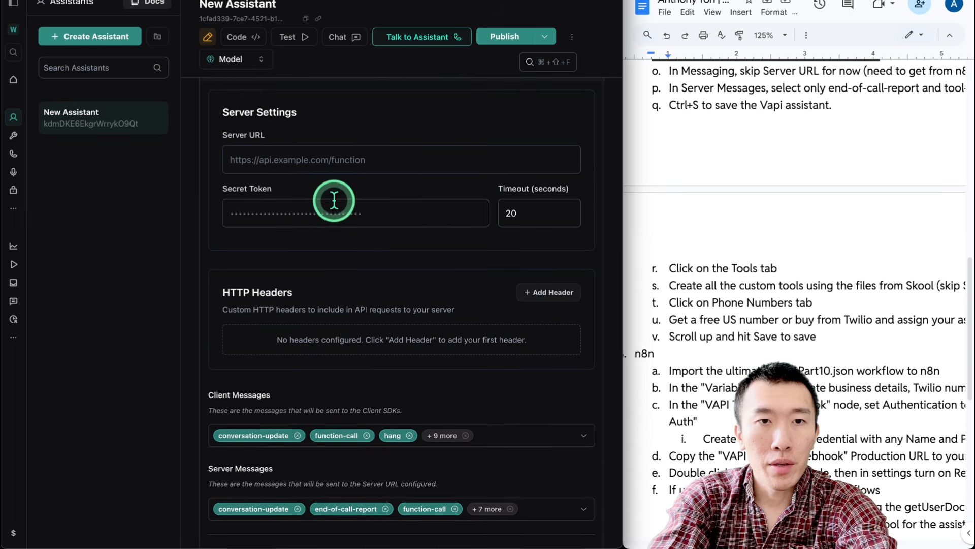
pyautogui.scroll(2, 308, 206)
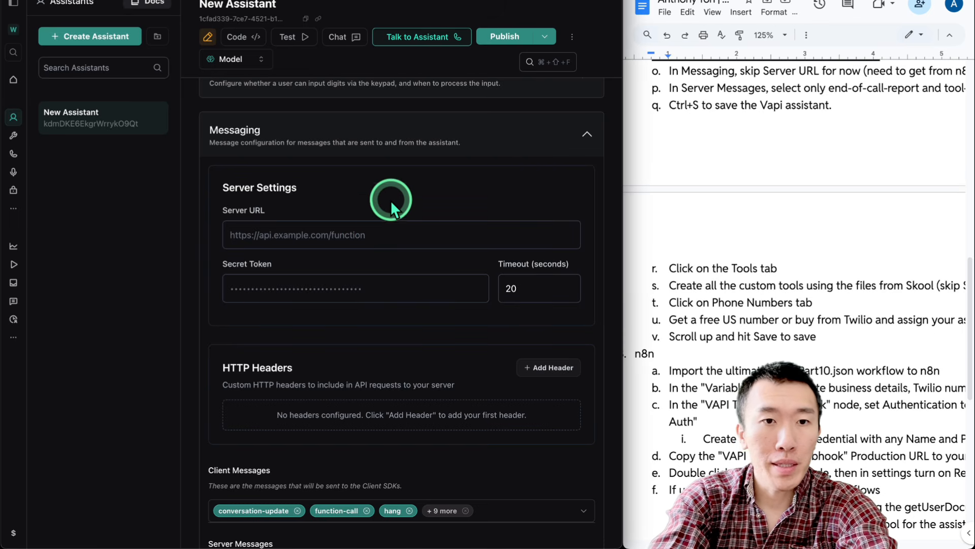
# Leave the Server URL field empty and scroll down to the Server Messages settings
pyautogui.click(385, 228)
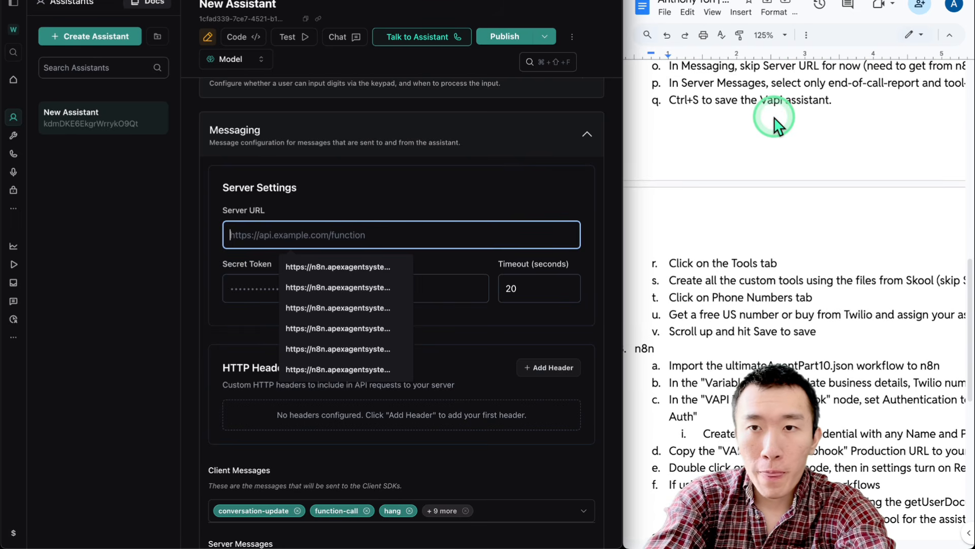
pyautogui.scroll(-1, 772, 120)
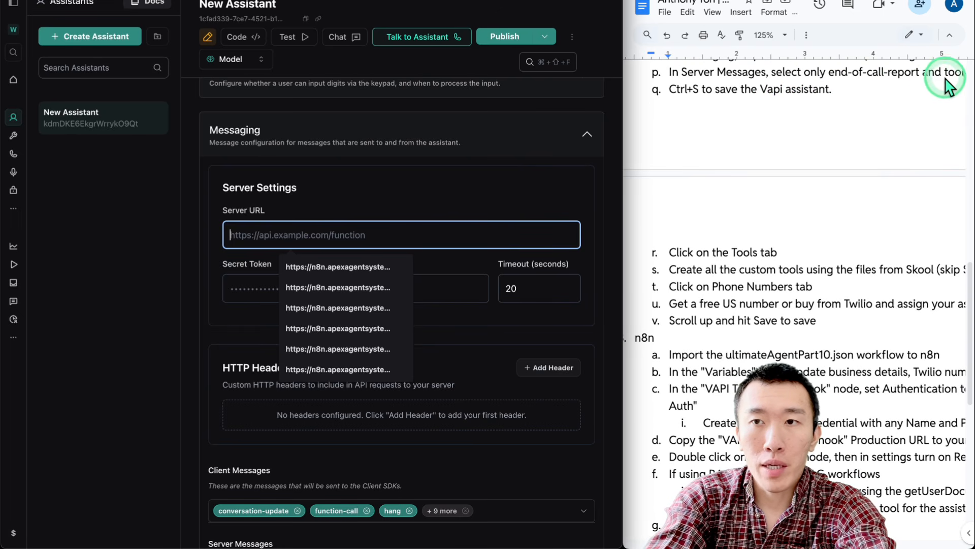
pyautogui.click(375, 188)
pyautogui.scroll(-2, 375, 188)
pyautogui.scroll(-5, 375, 188)
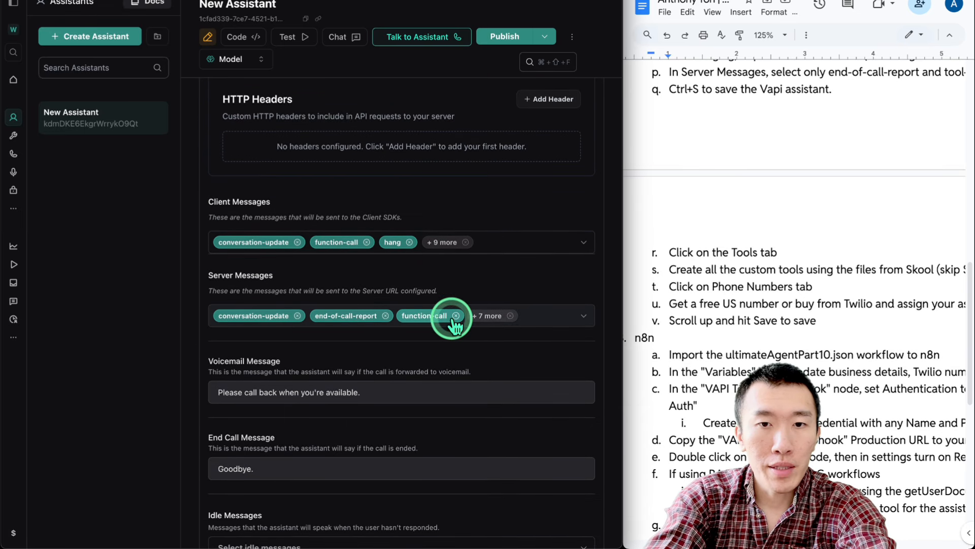
# Restrict Server Messages to only end-of-call-report and tool-calls
pyautogui.click(532, 313)
pyautogui.scroll(-5, 355, 391)
pyautogui.scroll(10, 329, 447)
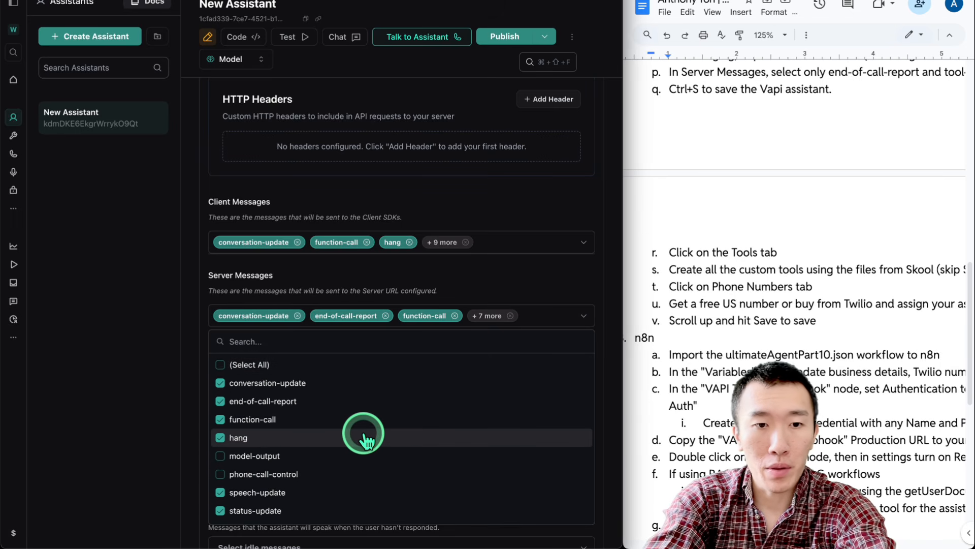
pyautogui.scroll(-10, 363, 436)
pyautogui.scroll(10, 361, 436)
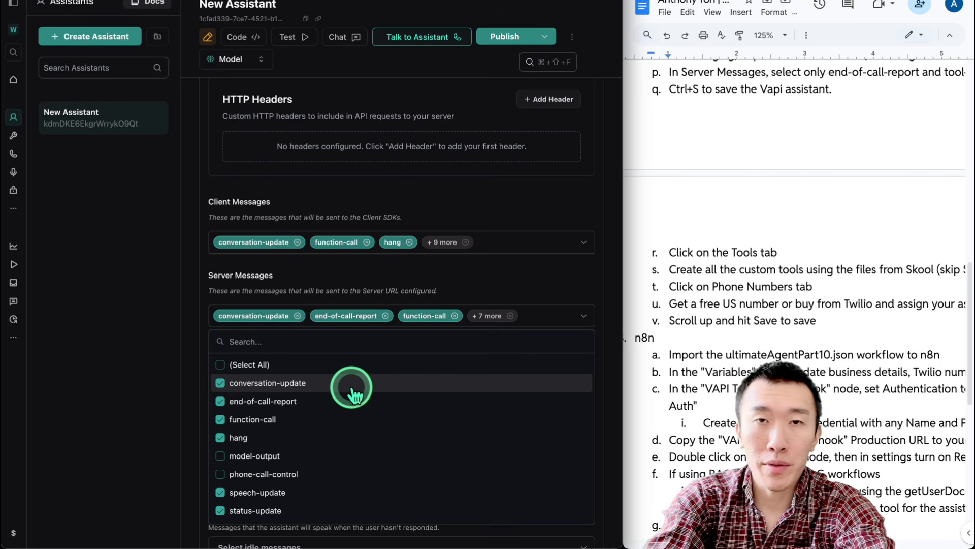
pyautogui.click(220, 365)
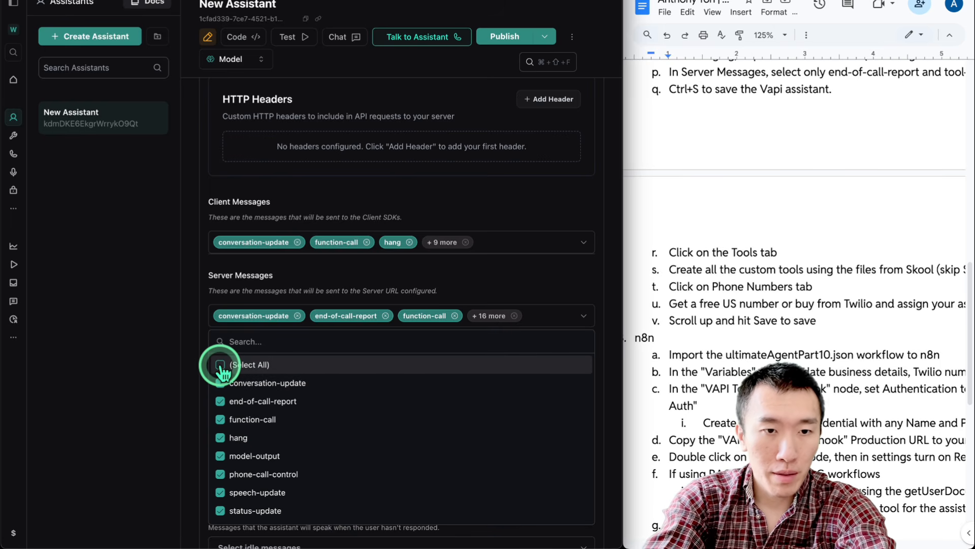
pyautogui.click(221, 365)
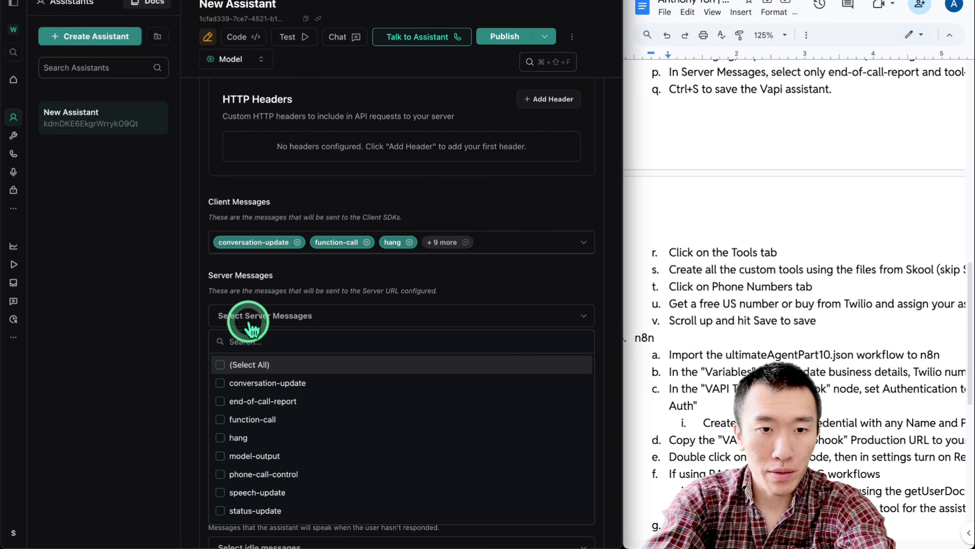
pyautogui.click(226, 401)
pyautogui.scroll(-5, 300, 401)
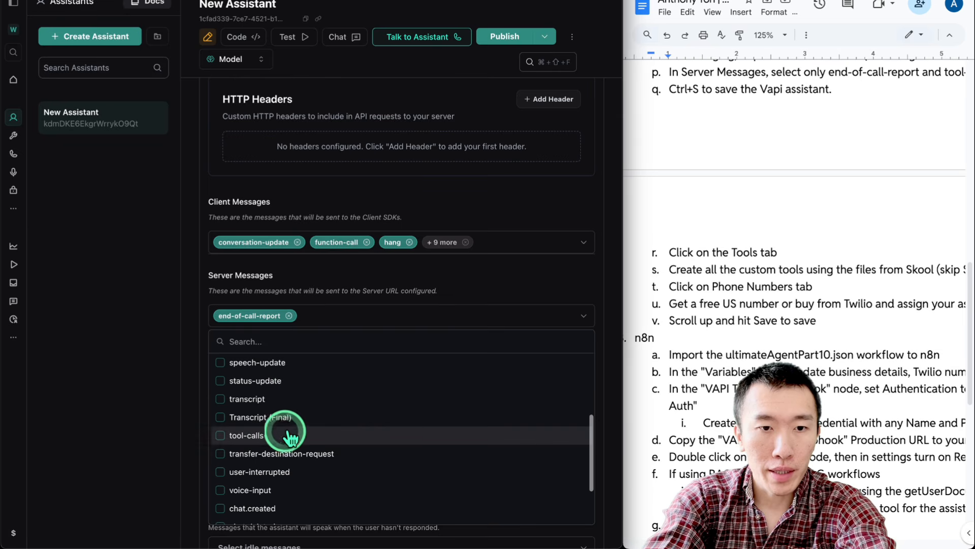
pyautogui.click(224, 435)
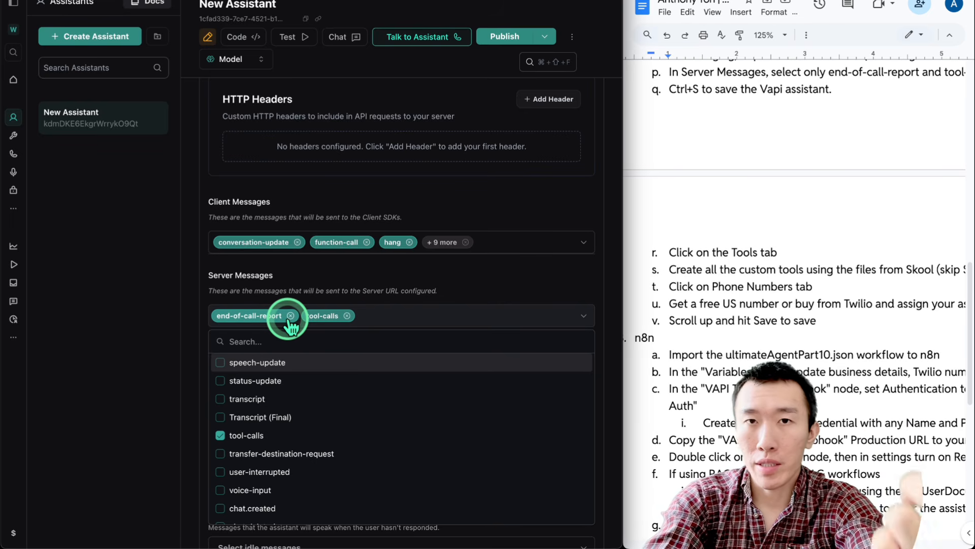
# Close the message list and publish the updated assistant
pyautogui.click(291, 336)
pyautogui.scroll(-1, 828, 340)
pyautogui.click(554, 43)
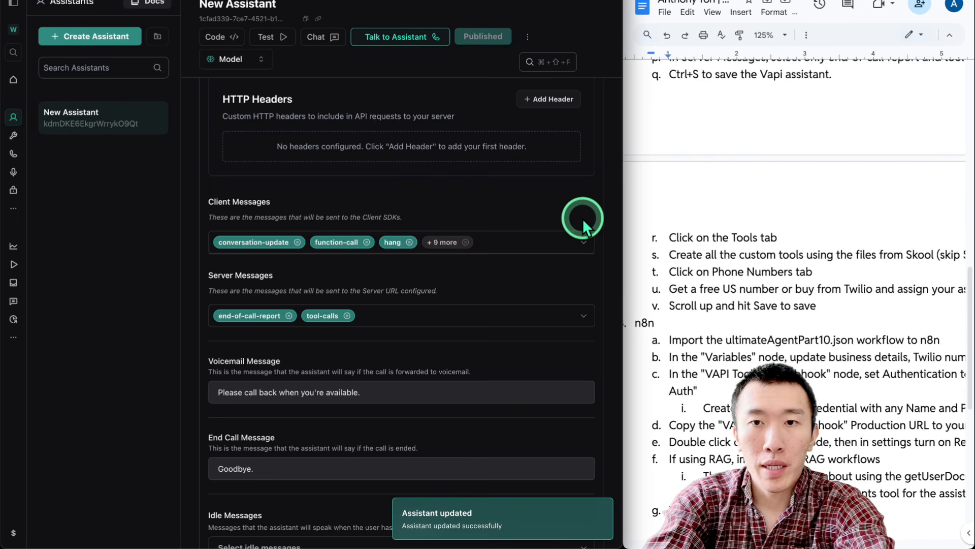
# Start a new custom tool and copy the schema from lookupClientByPhone.json
pyautogui.click(14, 137)
pyautogui.click(113, 36)
pyautogui.click(111, 62)
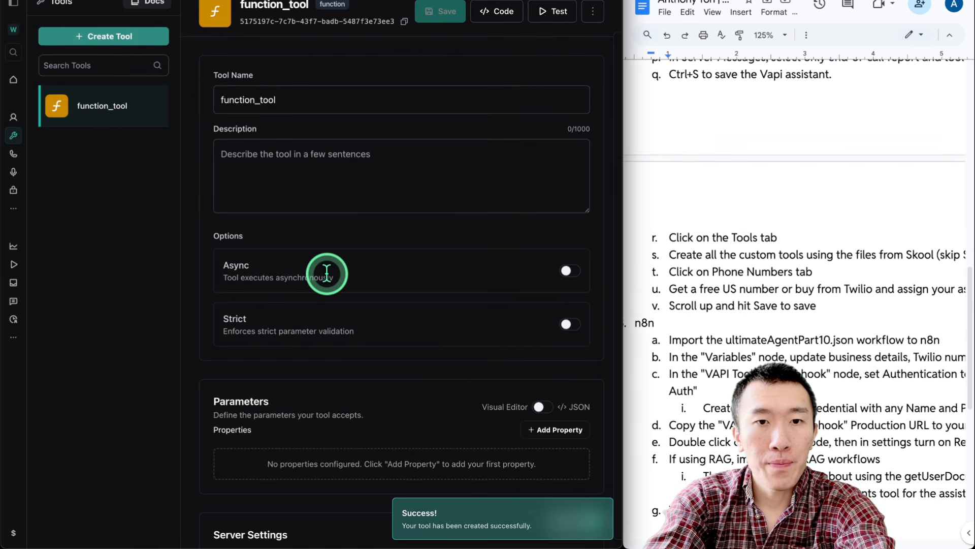
pyautogui.scroll(-1, 198, 204)
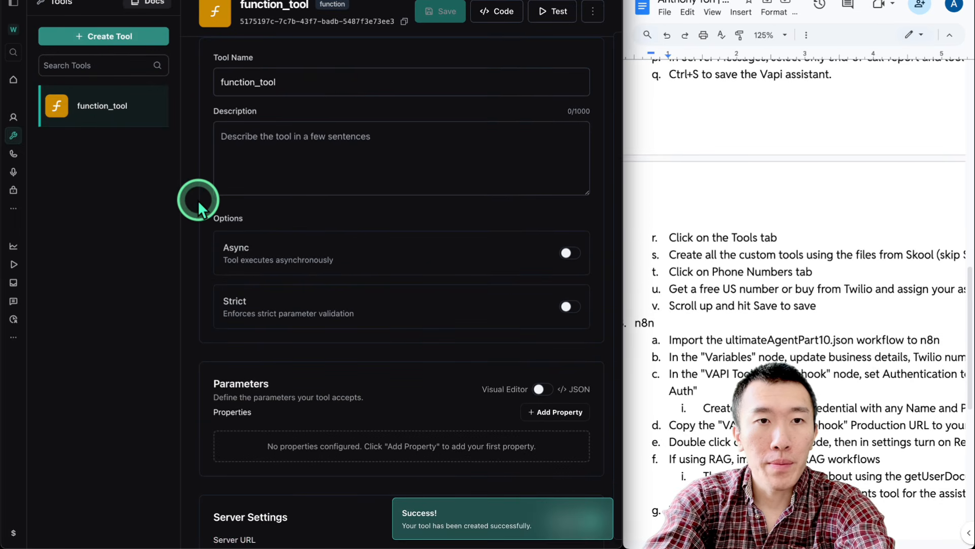
pyautogui.click(162, 533)
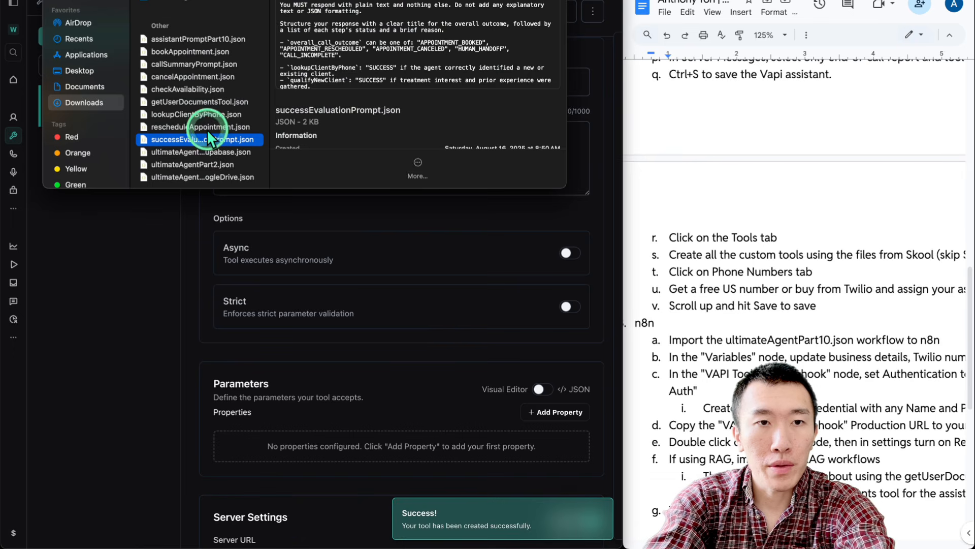
pyautogui.doubleClick(190, 117)
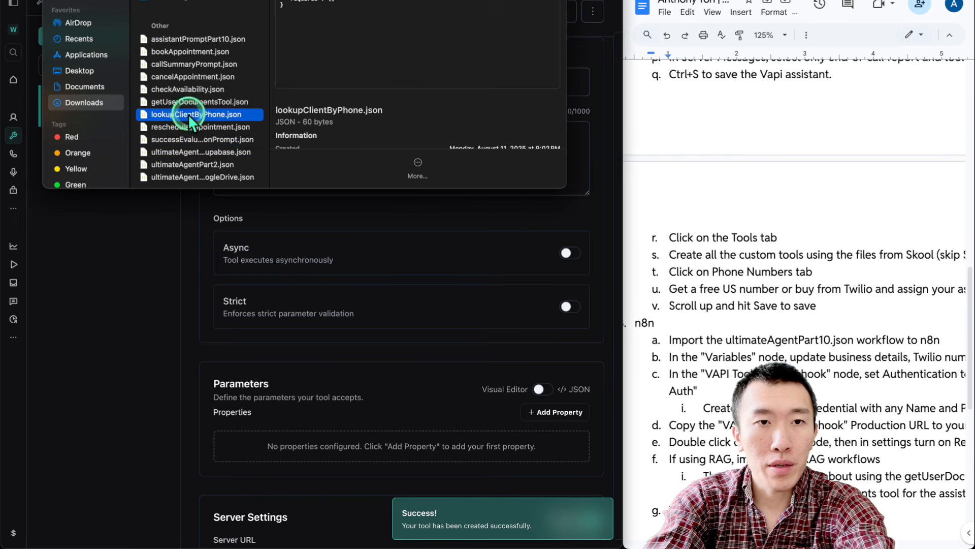
pyautogui.press('super+a')
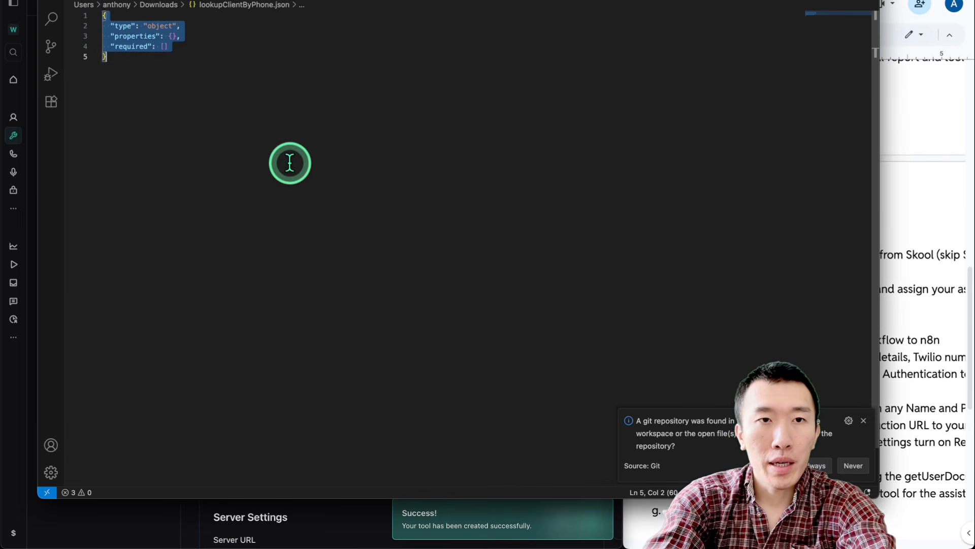
pyautogui.click(192, 514)
# Rename the new tool to lookupClientByPhone
pyautogui.doubleClick(311, 83)
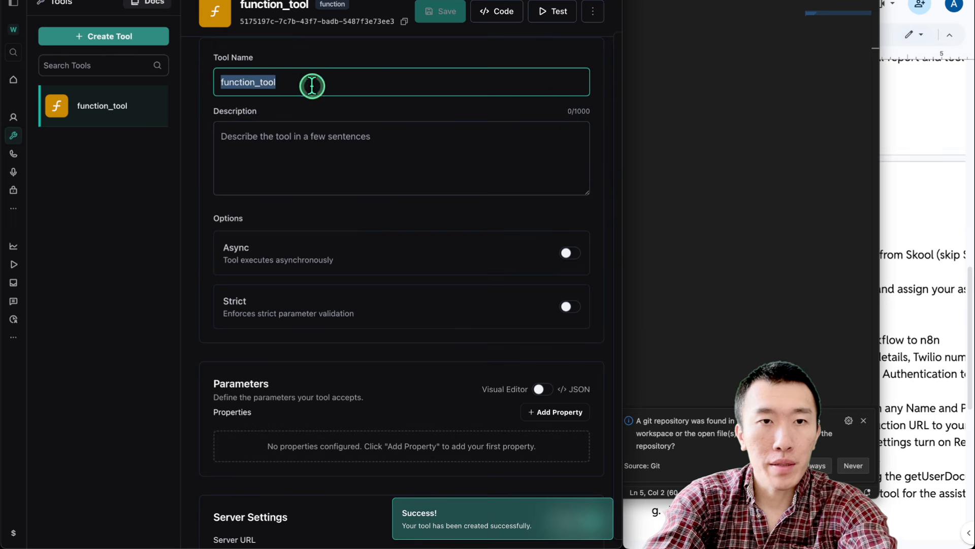
pyautogui.press('BackSpace')
pyautogui.write('loo')
pyautogui.click(314, 113)
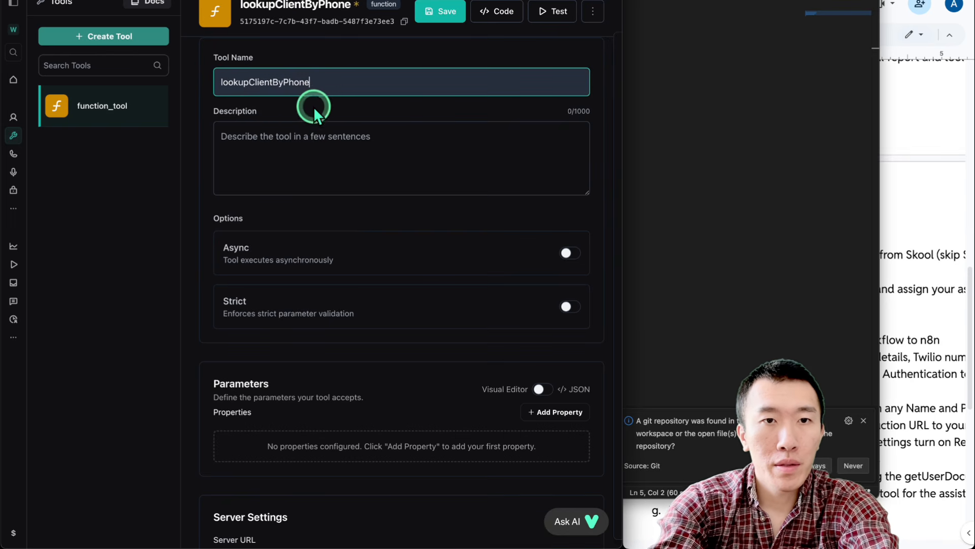
# Apply the JSON parameter schema and save the lookupClientByPhone tool
pyautogui.scroll(-1, 399, 191)
pyautogui.click(541, 348)
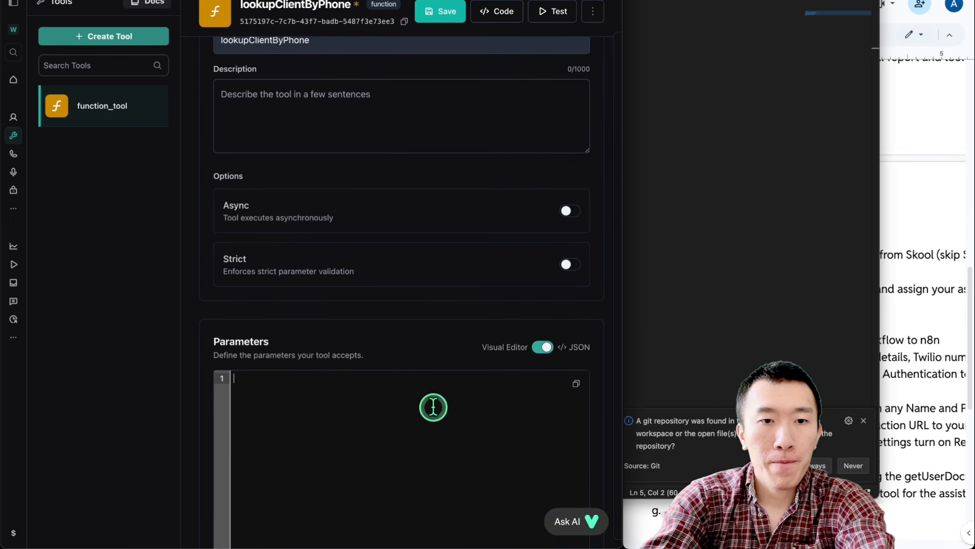
pyautogui.scroll(-3, 433, 407)
pyautogui.click(563, 493)
pyautogui.click(543, 203)
pyautogui.scroll(2, 431, 291)
pyautogui.scroll(2, 430, 291)
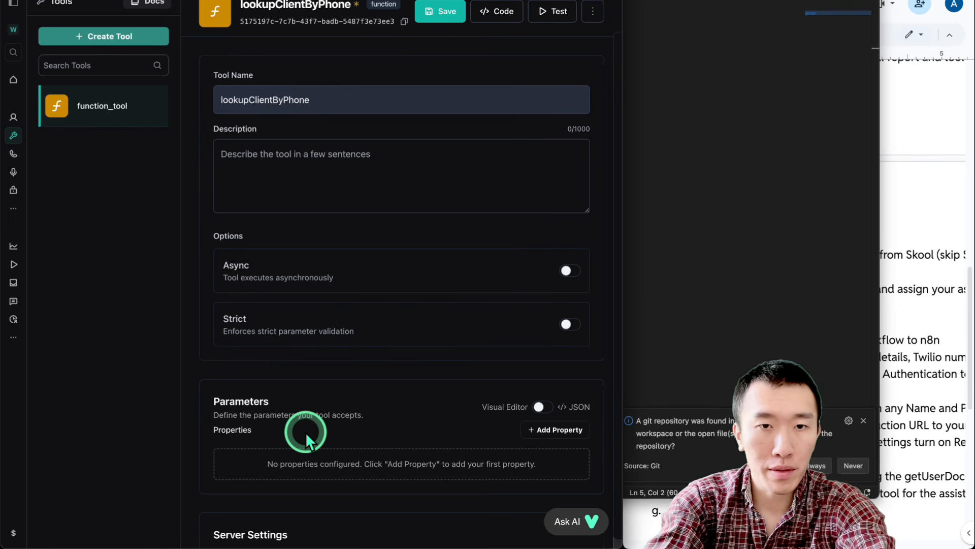
pyautogui.click(437, 11)
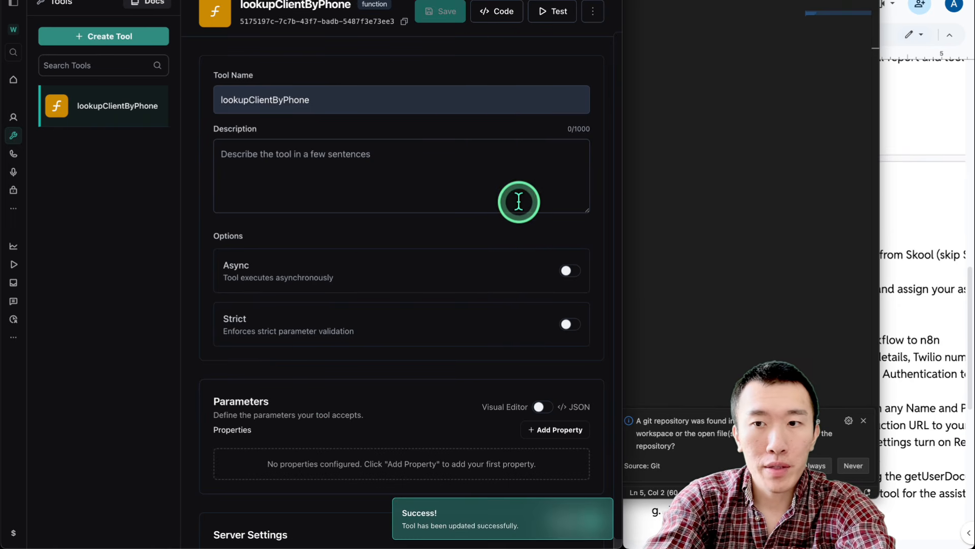
pyautogui.click(751, 224)
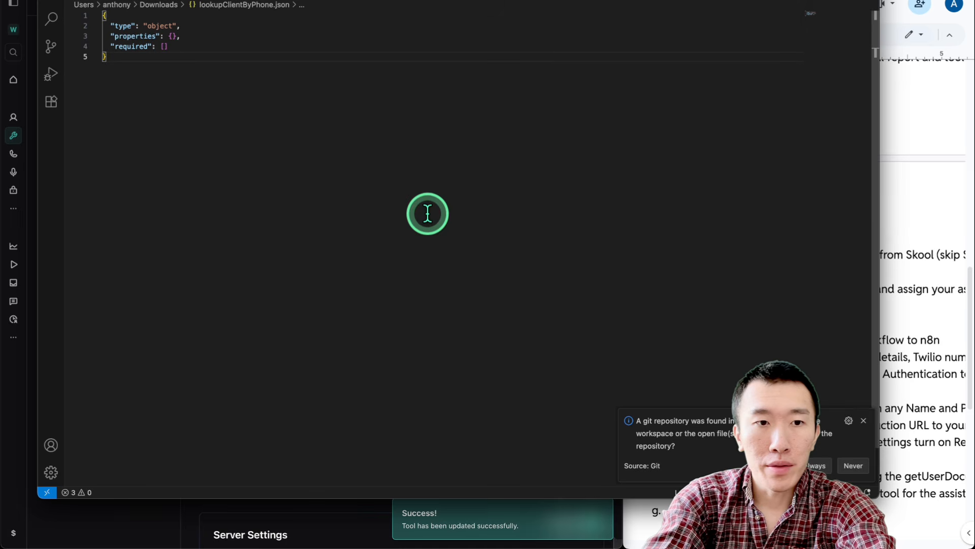
# Open checkAvailability.json and copy its whole schema
pyautogui.click(141, 508)
pyautogui.hotkey('ctrl', 'Up')
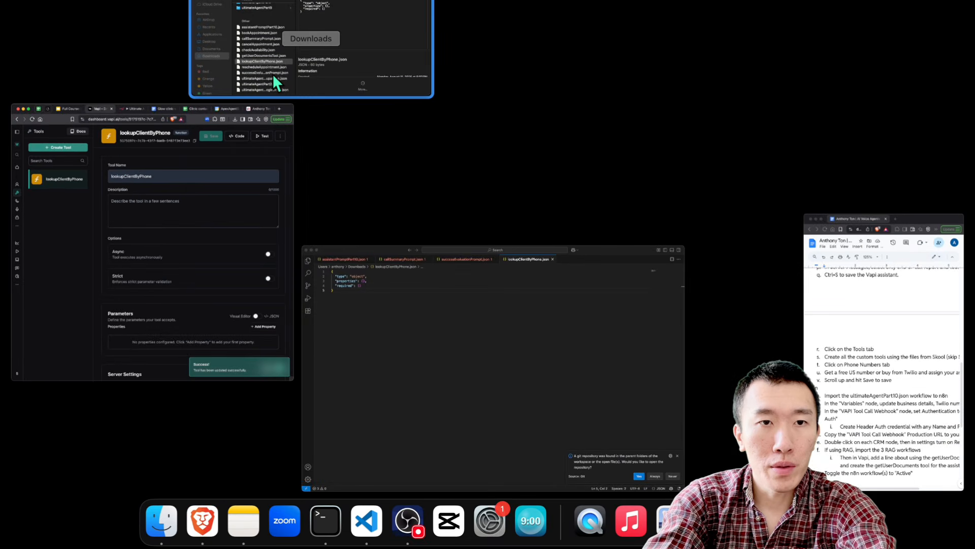
pyautogui.click(273, 74)
pyautogui.moveTo(236, 135); pyautogui.dragTo(244, 140)
pyautogui.doubleClick(194, 90)
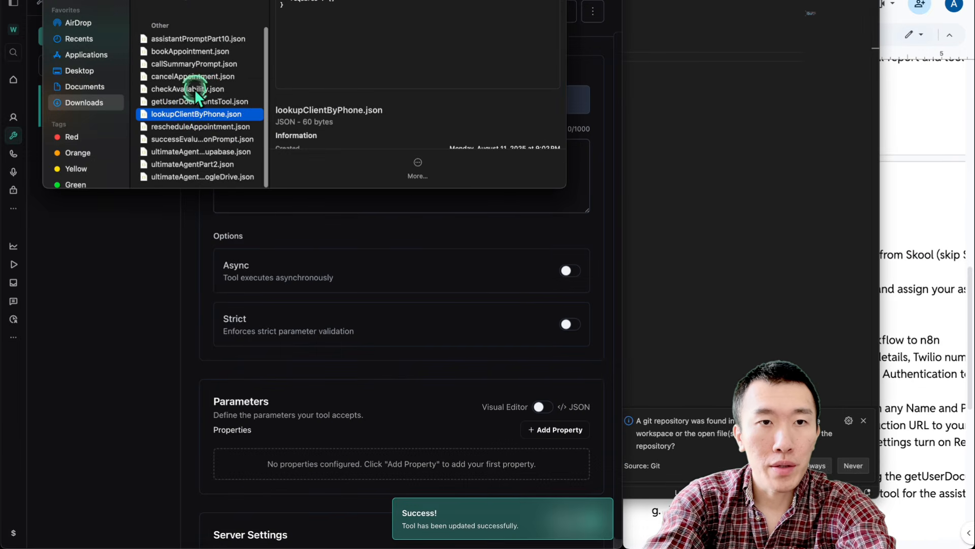
pyautogui.press('super+a')
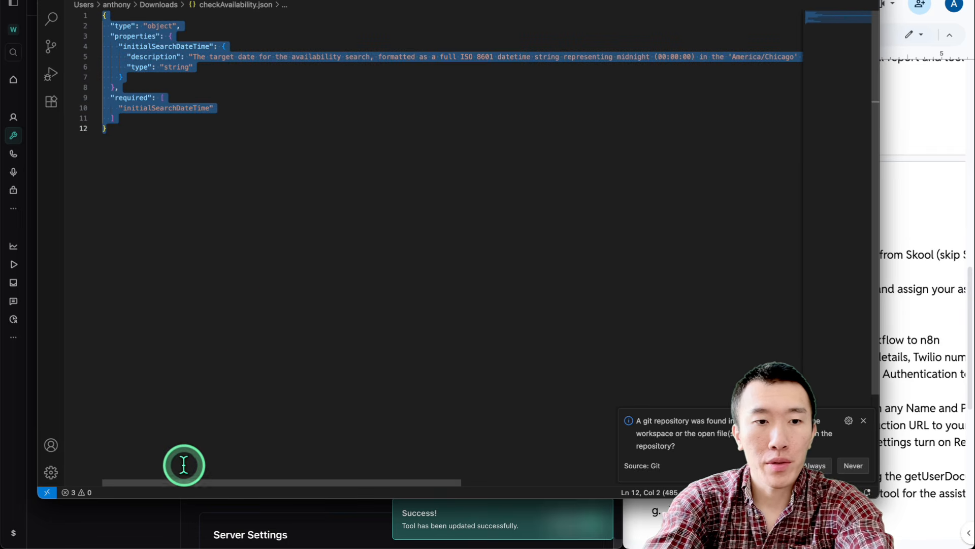
pyautogui.click(155, 521)
# Create a new custom function tool named checkAvailability
pyautogui.click(116, 52)
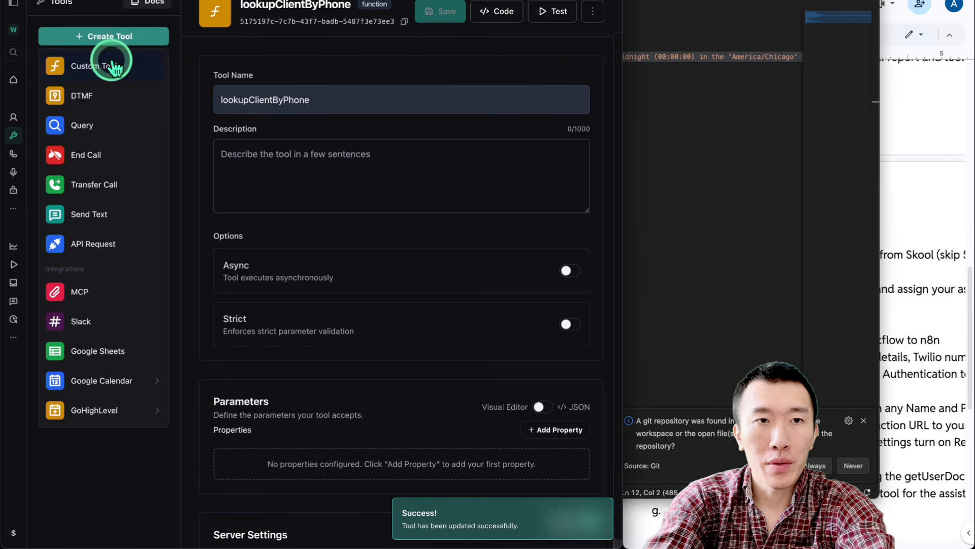
pyautogui.click(105, 61)
pyautogui.click(392, 109)
pyautogui.doubleClick(375, 97)
pyautogui.write('checkAvailability')
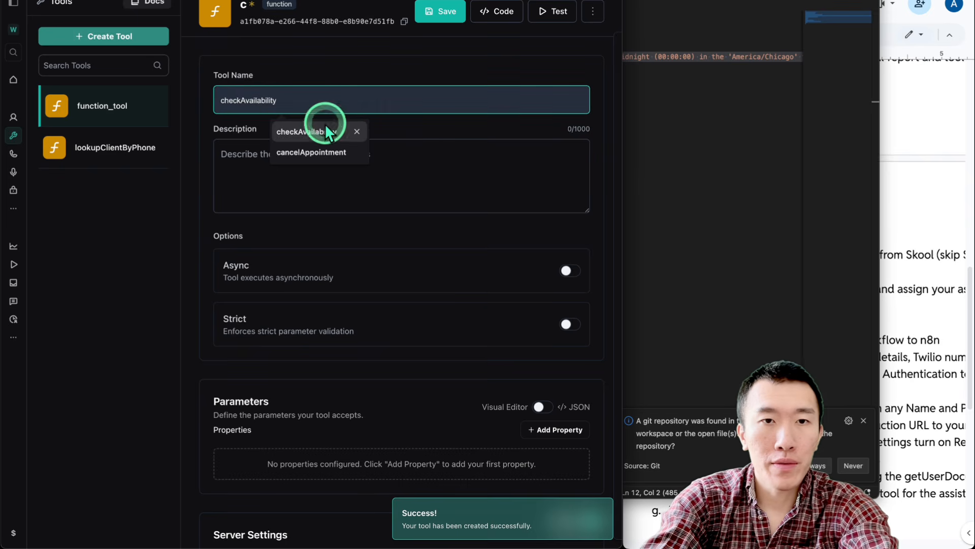
pyautogui.click(326, 127)
# Paste and apply the checkAvailability JSON parameter schema, then save the tool
pyautogui.scroll(-5, 415, 150)
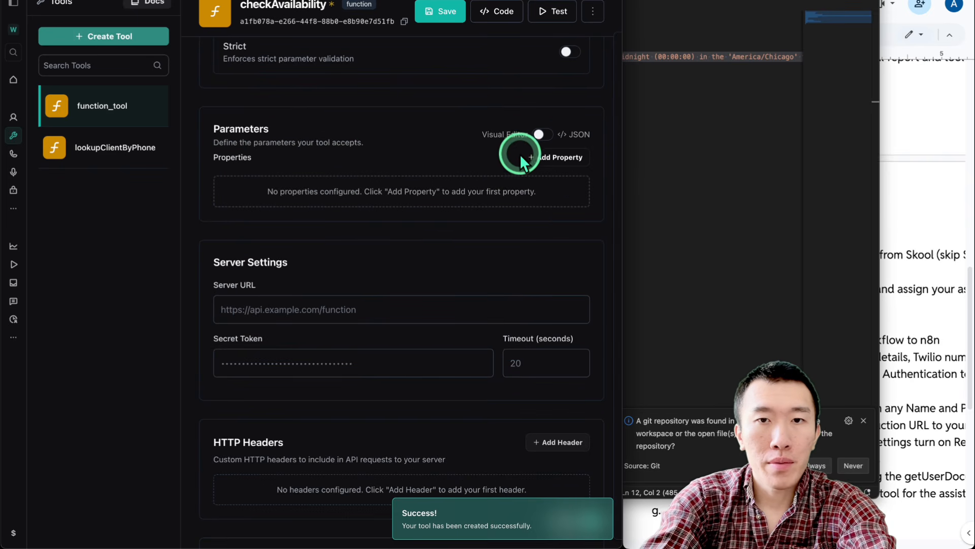
pyautogui.click(541, 135)
pyautogui.hotkey('ctrl', 'v')
pyautogui.click(561, 398)
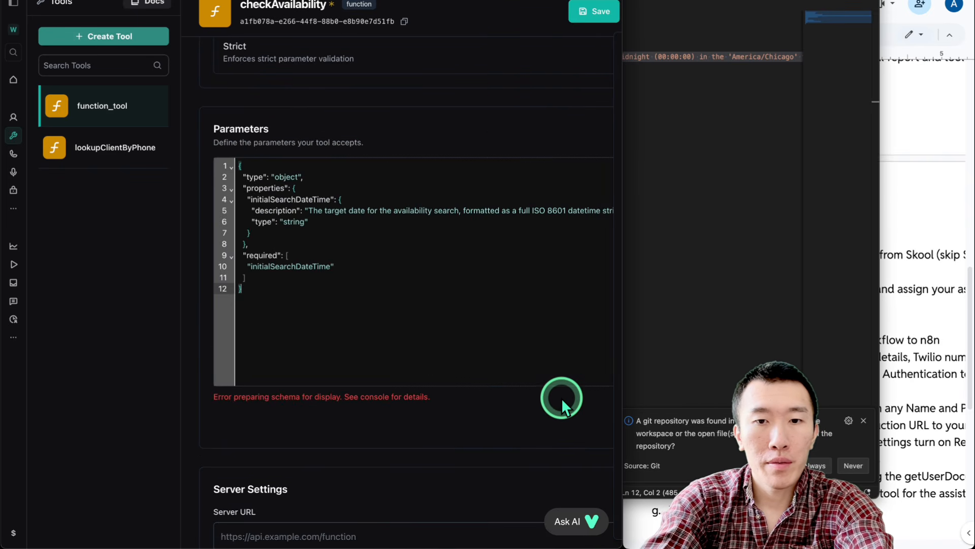
pyautogui.moveTo(622, 382); pyautogui.dragTo(872, 381)
pyautogui.click(691, 12)
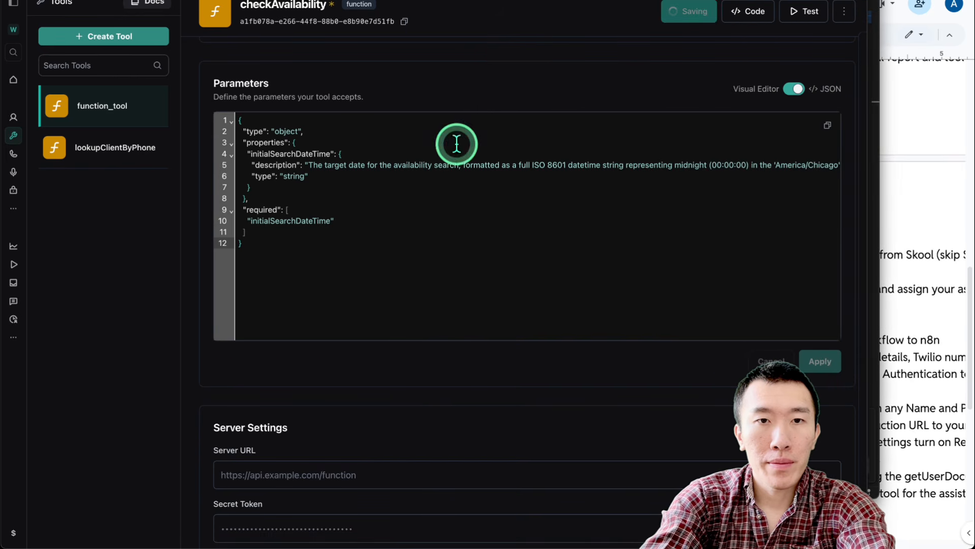
pyautogui.click(104, 37)
# Create another new custom function tool for the next schema
pyautogui.scroll(-4, 261, 243)
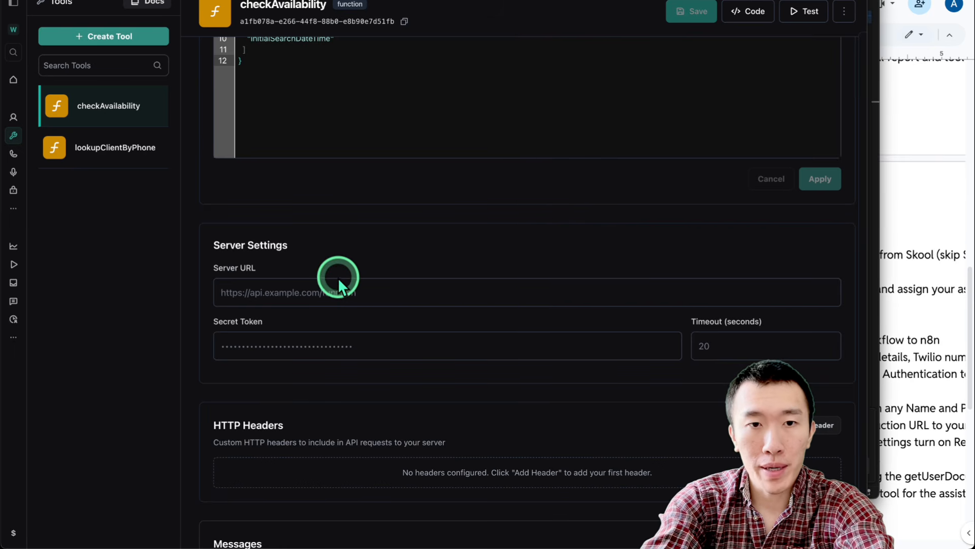
pyautogui.scroll(2, 379, 315)
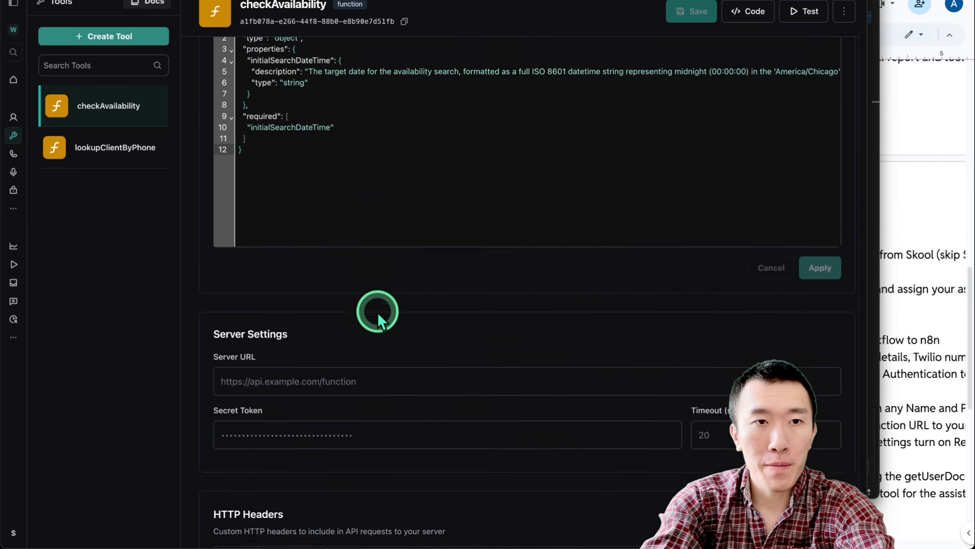
pyautogui.scroll(4, 377, 311)
pyautogui.click(120, 37)
pyautogui.click(120, 60)
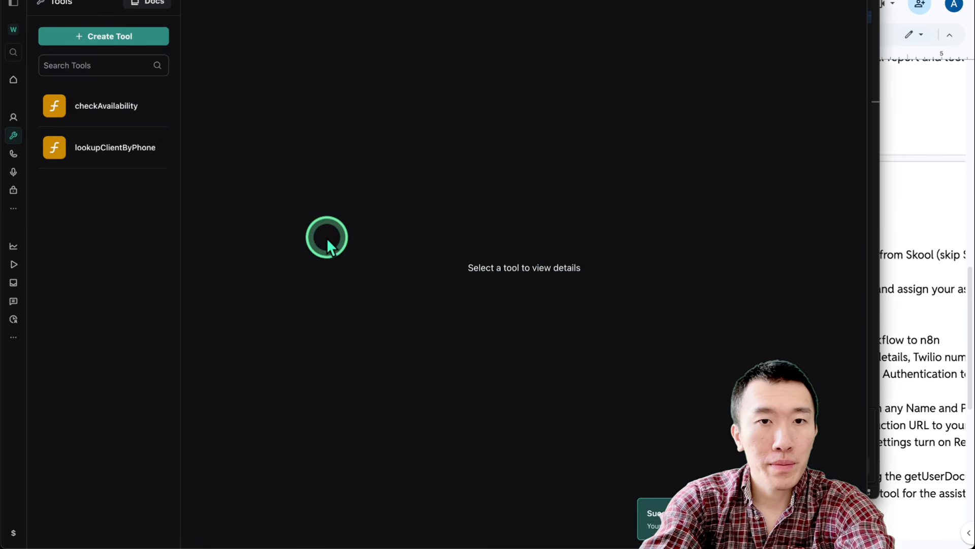
pyautogui.hotkey('ctrl', 'Up')
# Copy the full schema from bookAppointment.json in the code editor
pyautogui.click(154, 53)
pyautogui.doubleClick(188, 51)
pyautogui.click(305, 122)
pyautogui.press('super+a')
pyautogui.press('super+c')
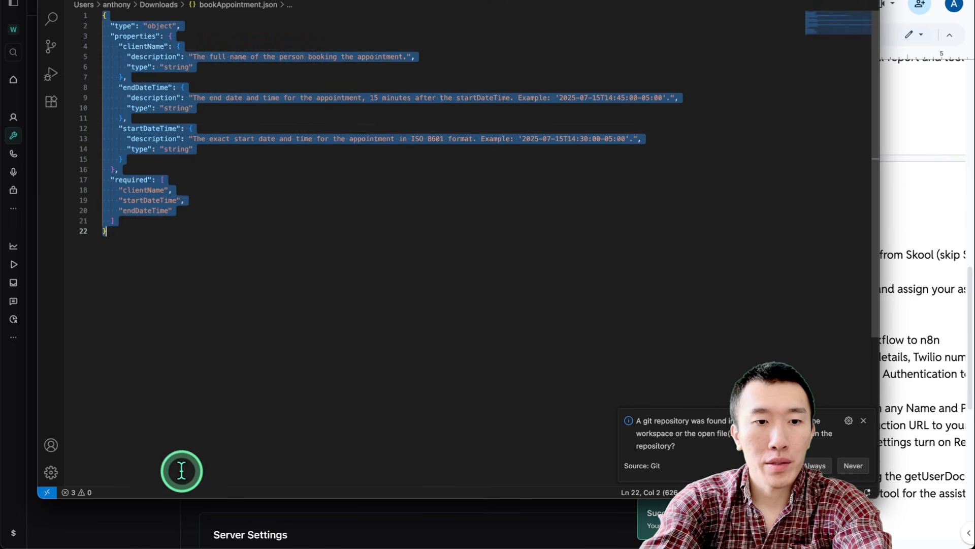
pyautogui.press('super+Tab')
pyautogui.click(436, 164)
# Name the tool bookAppointment, paste its JSON parameter schema and save it
pyautogui.doubleClick(415, 105)
pyautogui.write('b')
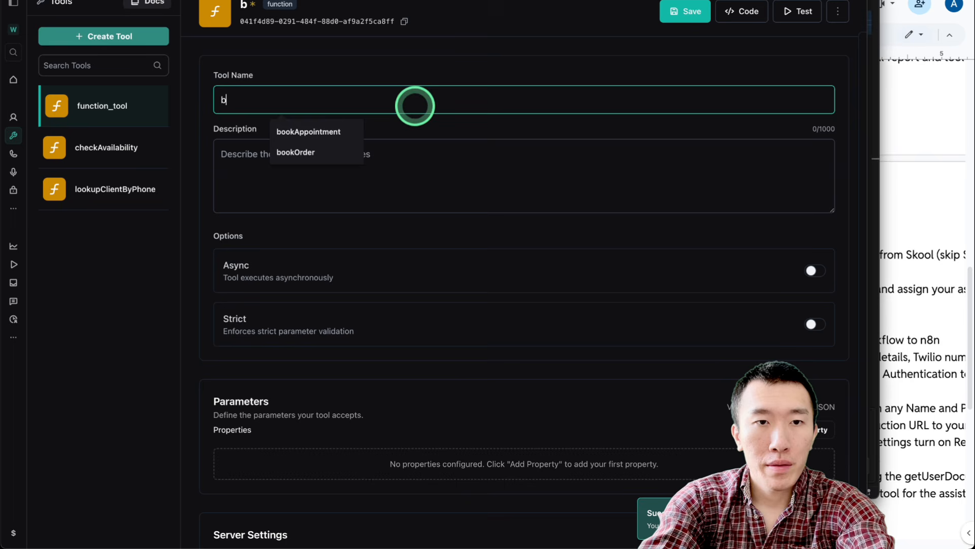
pyautogui.click(315, 131)
pyautogui.scroll(-5, 376, 144)
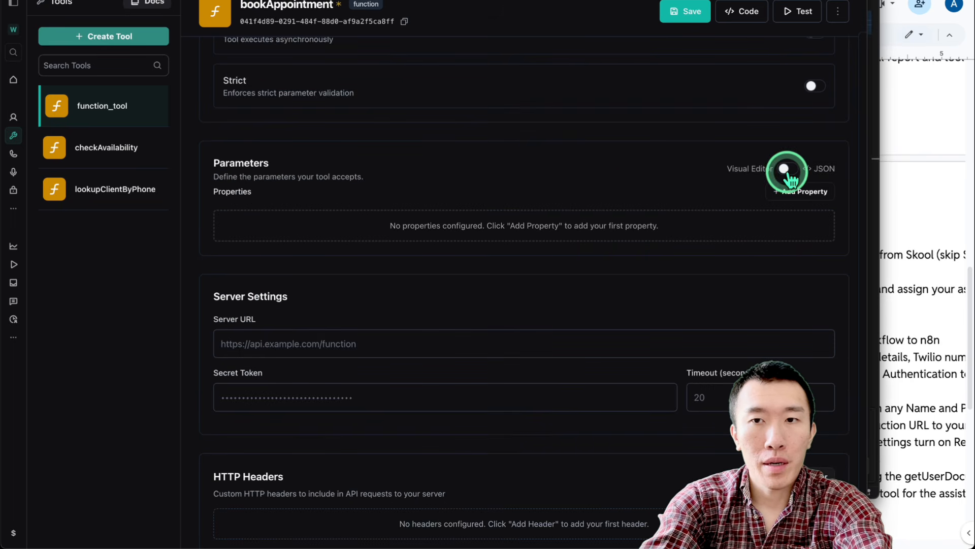
pyautogui.click(786, 169)
pyautogui.press('super+v')
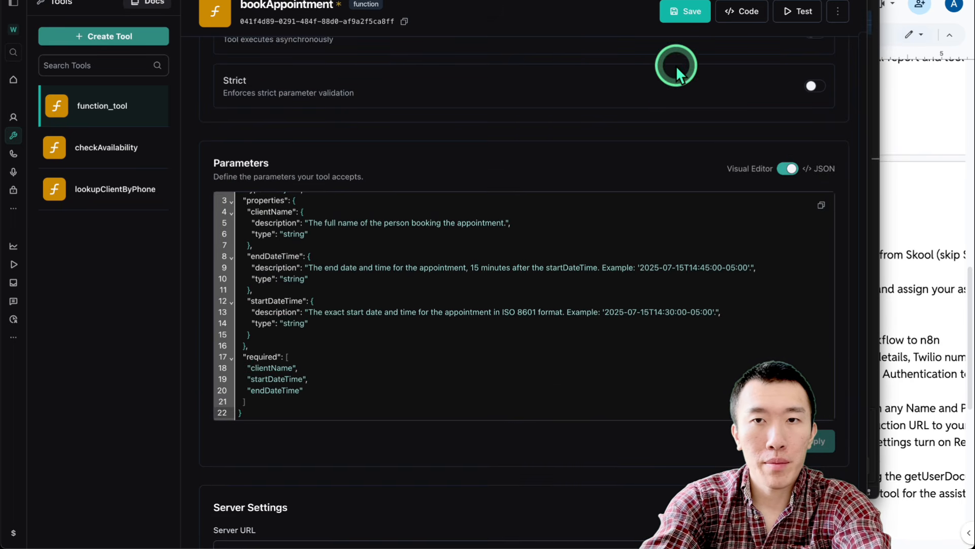
pyautogui.click(148, 37)
# Start another custom tool and open cancelAppointment.json in the code editor
pyautogui.click(112, 62)
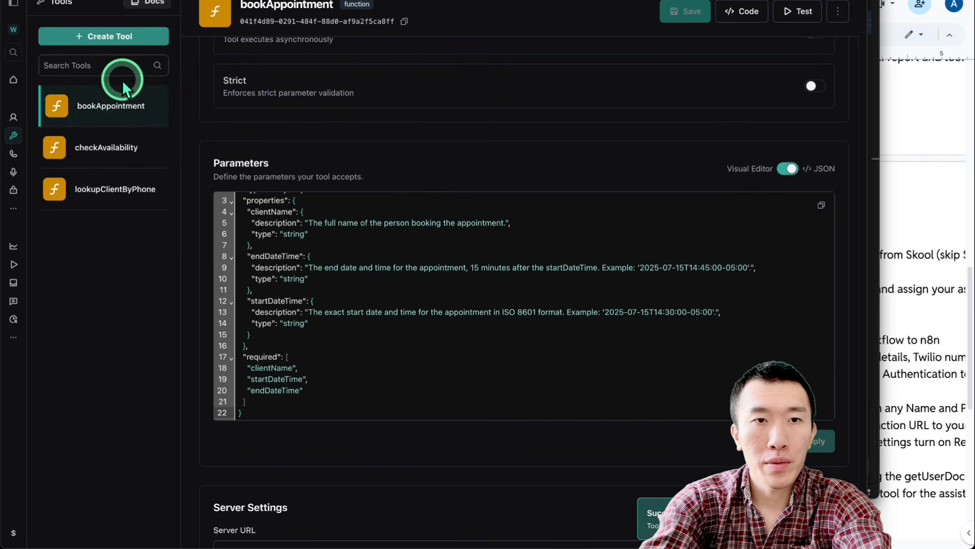
pyautogui.doubleClick(301, 104)
pyautogui.hotkey('ctrl', 'Up')
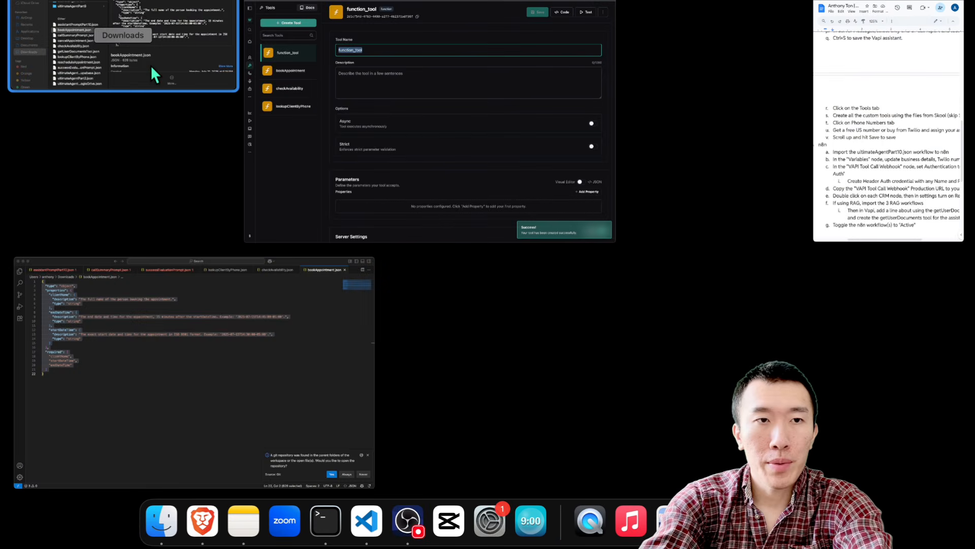
pyautogui.click(150, 65)
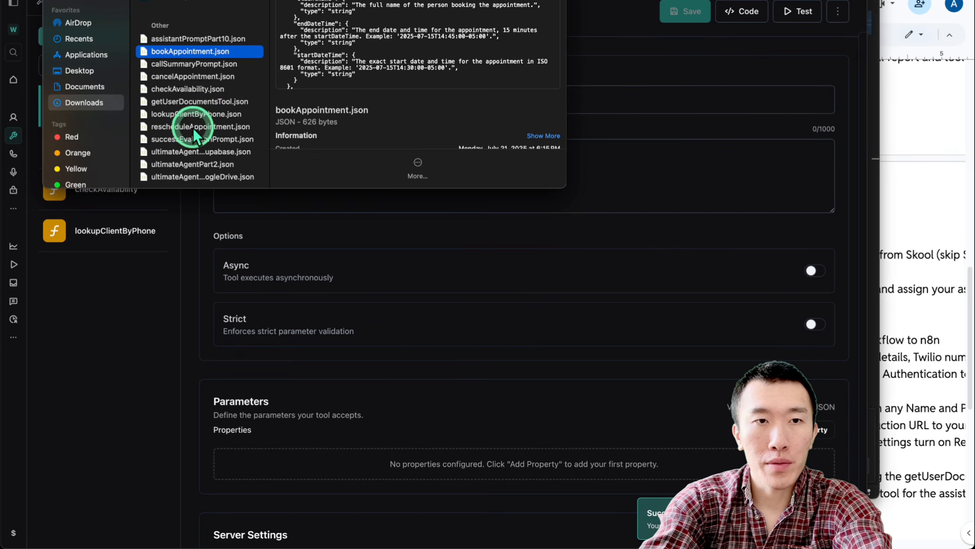
pyautogui.doubleClick(194, 79)
# Name the tool cancelAppointment, paste and apply its JSON schema, and save it
pyautogui.click(132, 531)
pyautogui.doubleClick(285, 99)
pyautogui.press('BackSpace')
pyautogui.click(305, 147)
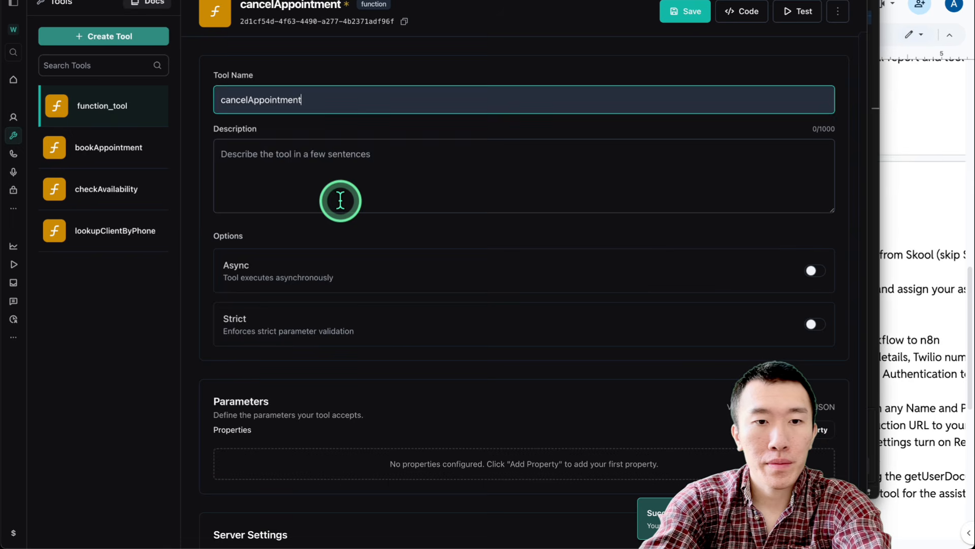
pyautogui.scroll(-3, 341, 201)
pyautogui.click(784, 257)
pyautogui.click(540, 300)
pyautogui.write('{   "type": "object",   "properties": {     "clientName": {       "description": "The full name of the client whose appointment is being canceled. The AI should already have this from the initial lookup.",        "type": "string"     }   },   "required": [     "clientName"   ] }')
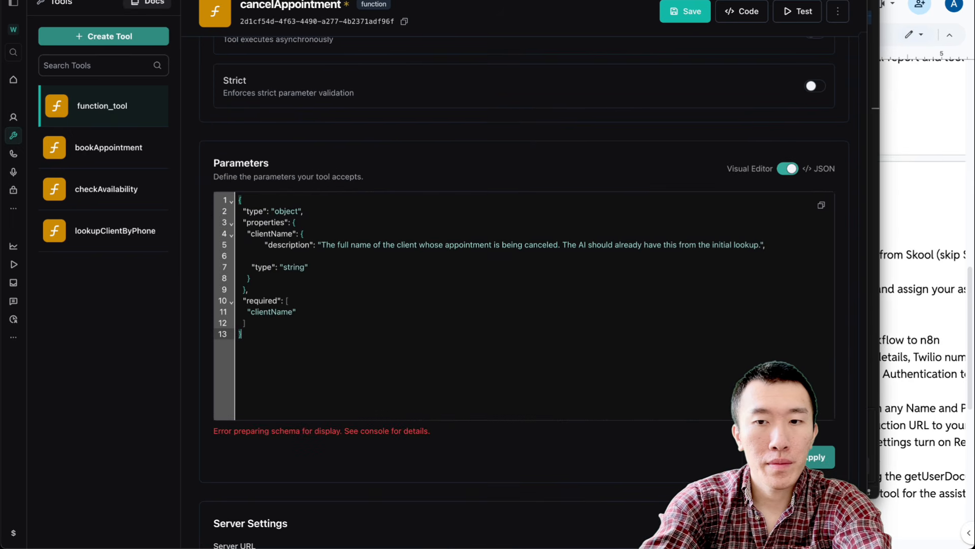
pyautogui.click(819, 457)
pyautogui.click(683, 11)
pyautogui.click(127, 38)
pyautogui.click(113, 61)
# Name the new tool rescheduleAppointment and copy the schema from rescheduleAppointment.json
pyautogui.doubleClick(316, 103)
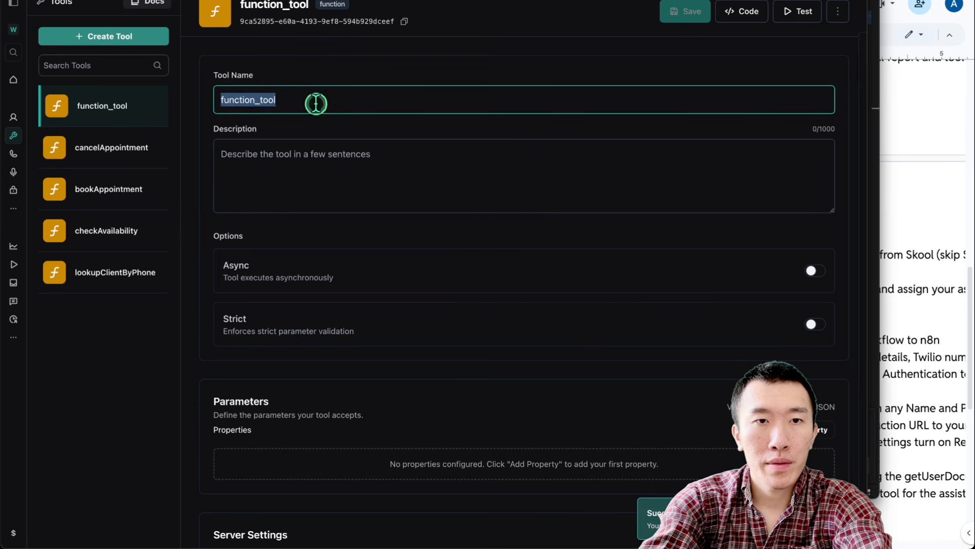
pyautogui.write('r')
pyautogui.click(304, 147)
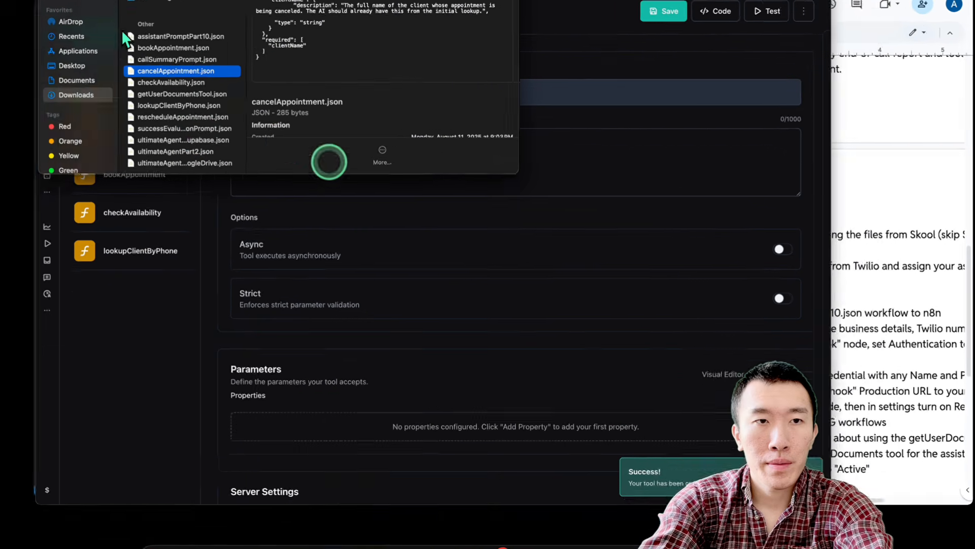
pyautogui.doubleClick(218, 111)
pyautogui.click(295, 156)
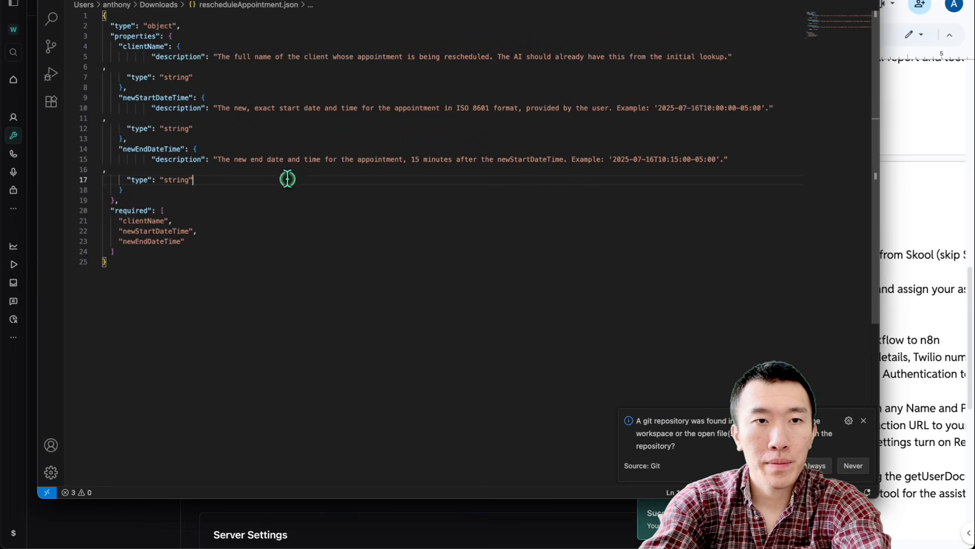
pyautogui.press('super+a')
pyautogui.click(147, 508)
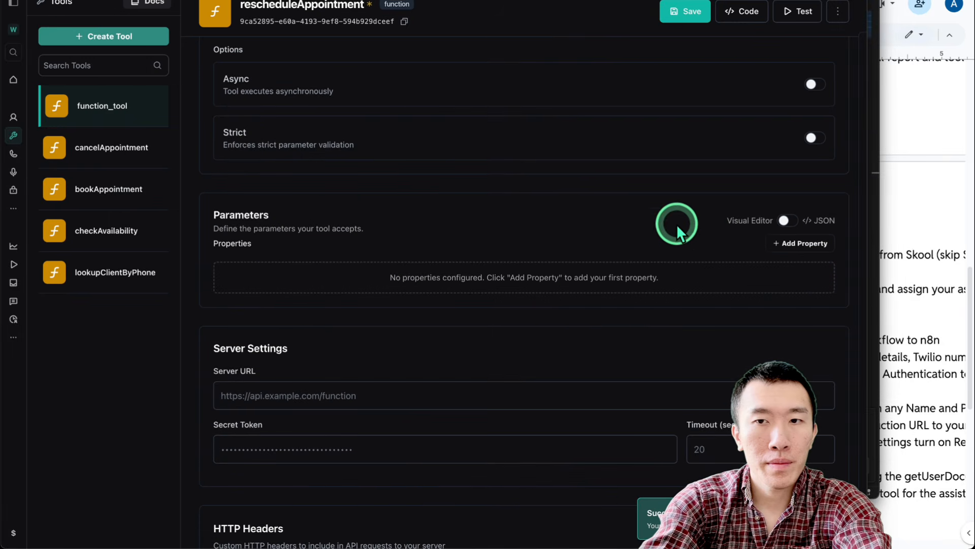
# Paste the rescheduleAppointment JSON parameter schema and save the tool
pyautogui.click(787, 220)
pyautogui.click(528, 300)
pyautogui.press('super+v')
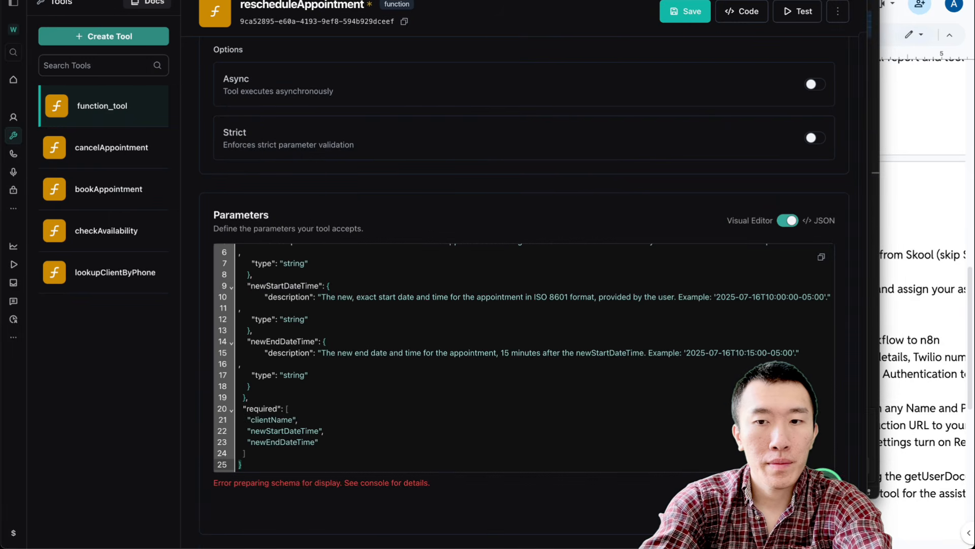
pyautogui.click(687, 12)
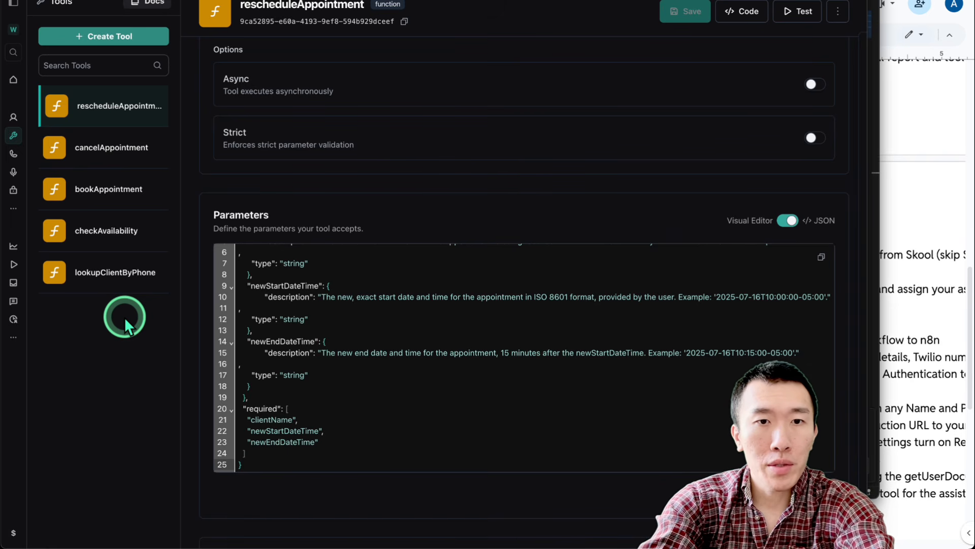
# Open getUserDocumentsTool.json and copy its whole schema
pyautogui.hotkey('ctrl', 'Up')
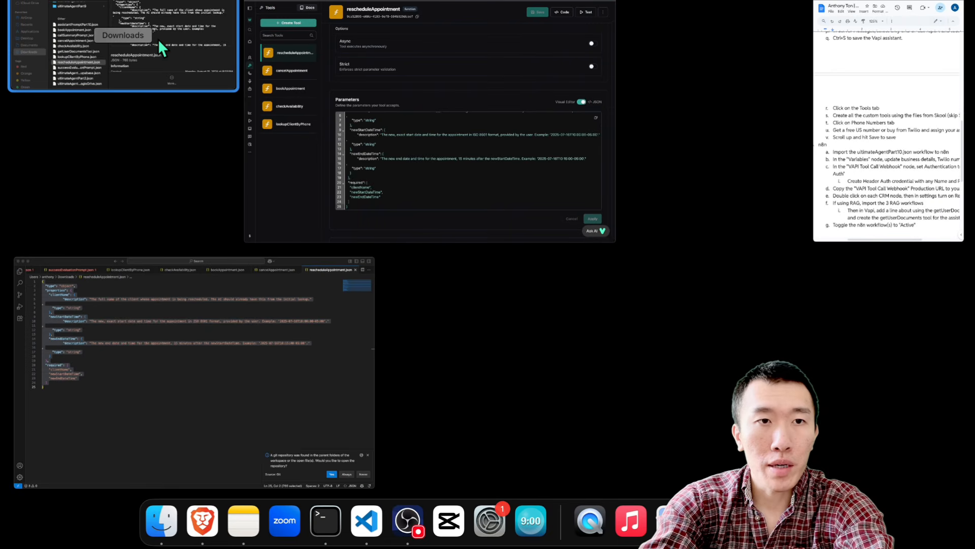
pyautogui.click(159, 44)
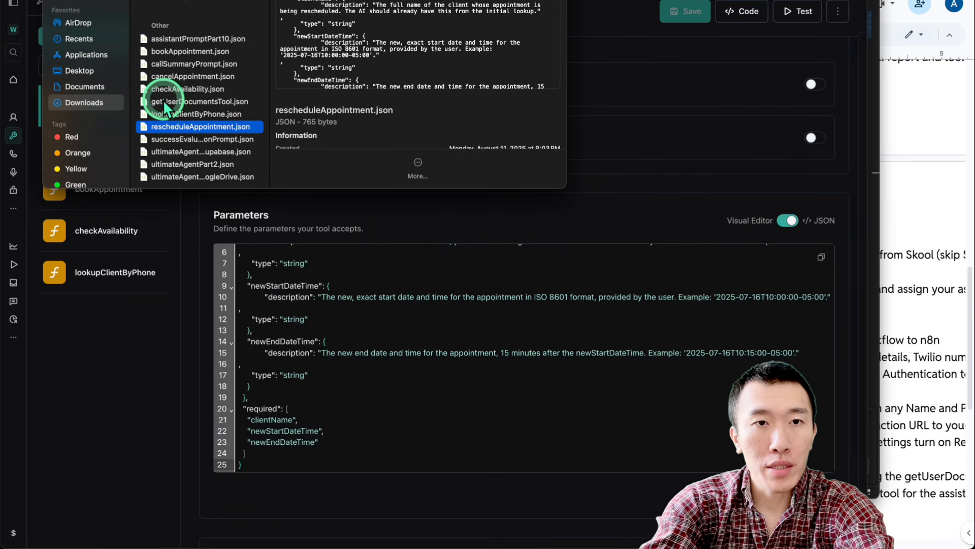
pyautogui.doubleClick(212, 102)
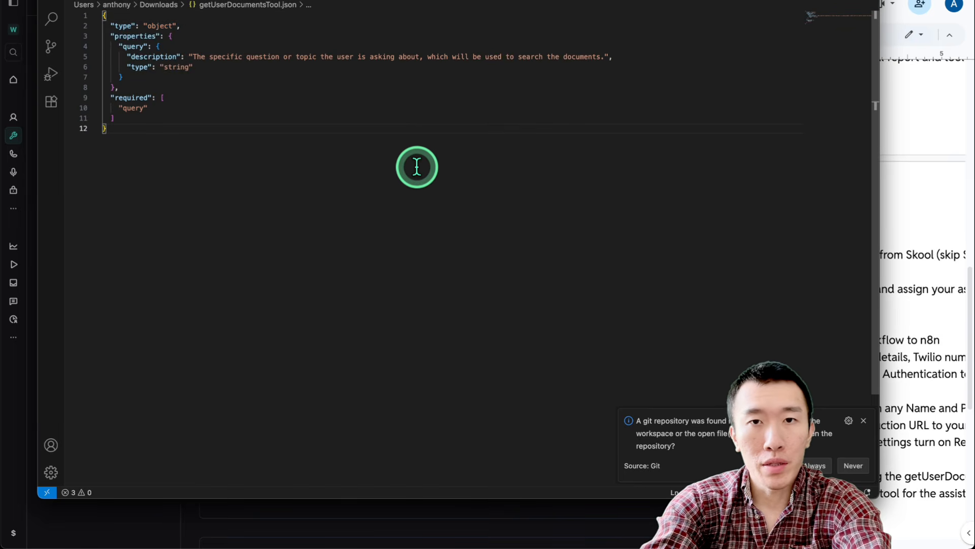
pyautogui.press('super+a')
pyautogui.hotkey('ctrl', 'c')
pyautogui.click(163, 528)
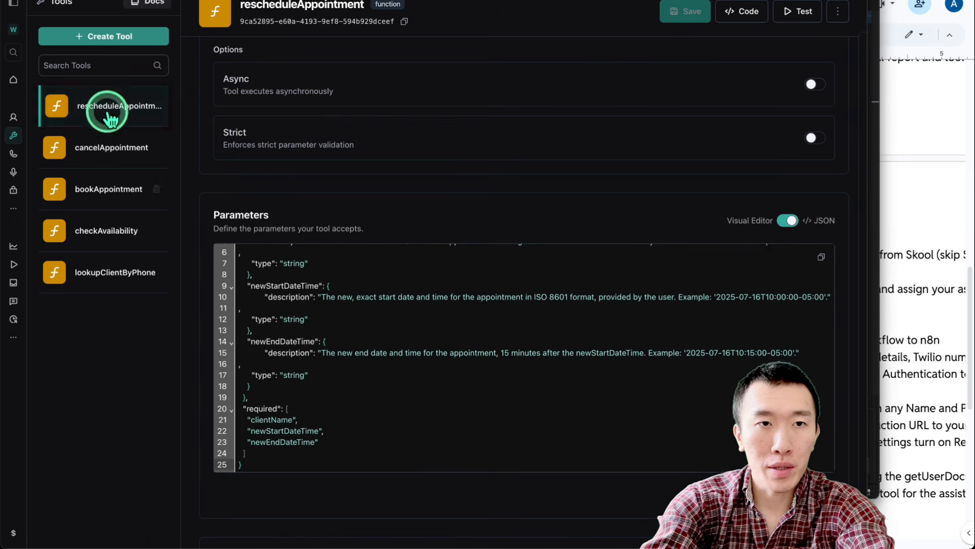
# Create a new custom function tool named getUserDocuments
pyautogui.click(127, 43)
pyautogui.click(102, 65)
pyautogui.doubleClick(302, 103)
pyautogui.write('getUserDocuemtn')
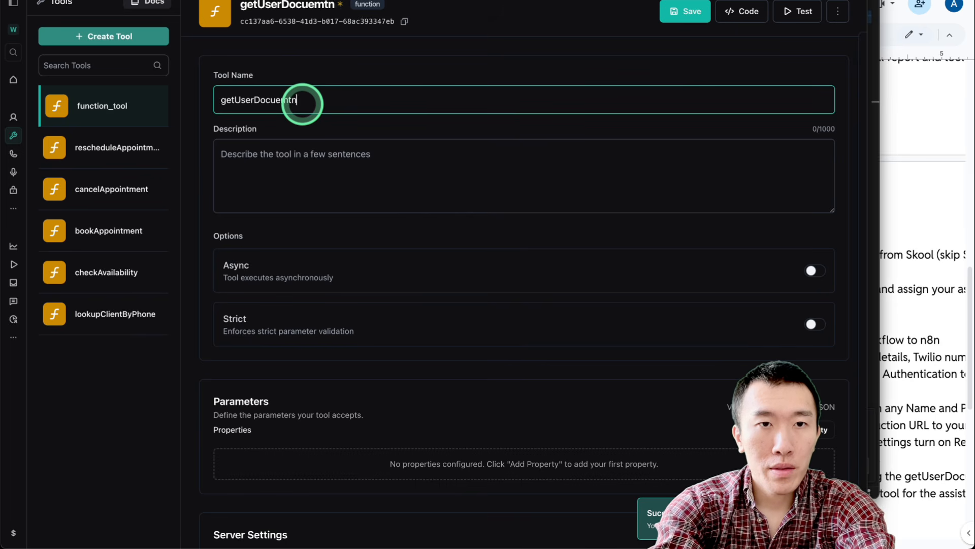
pyautogui.press('BackSpace')
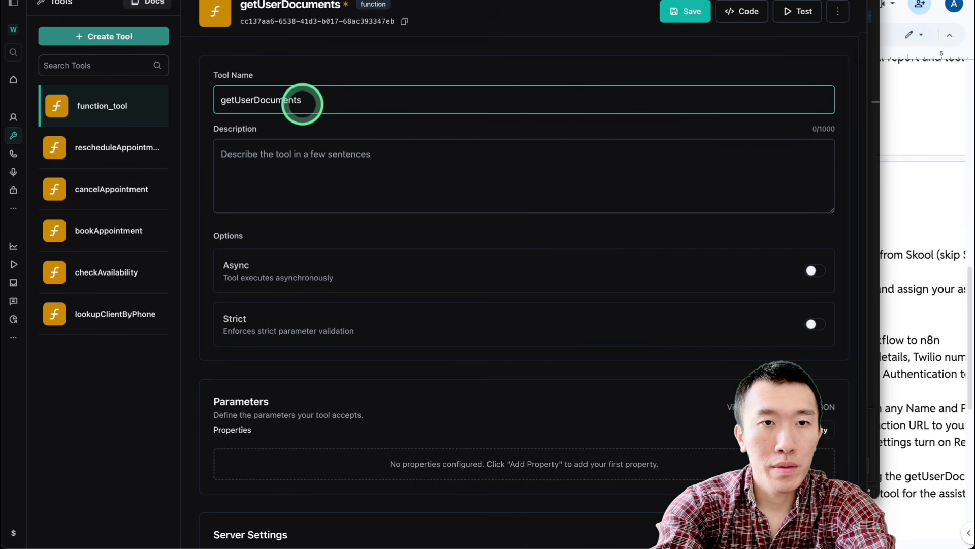
pyautogui.scroll(-1, 674, 388)
# Paste the required query parameter JSON schema into the tool and save it
pyautogui.click(787, 355)
pyautogui.hotkey('ctrl', 'v')
pyautogui.scroll(-4, 788, 452)
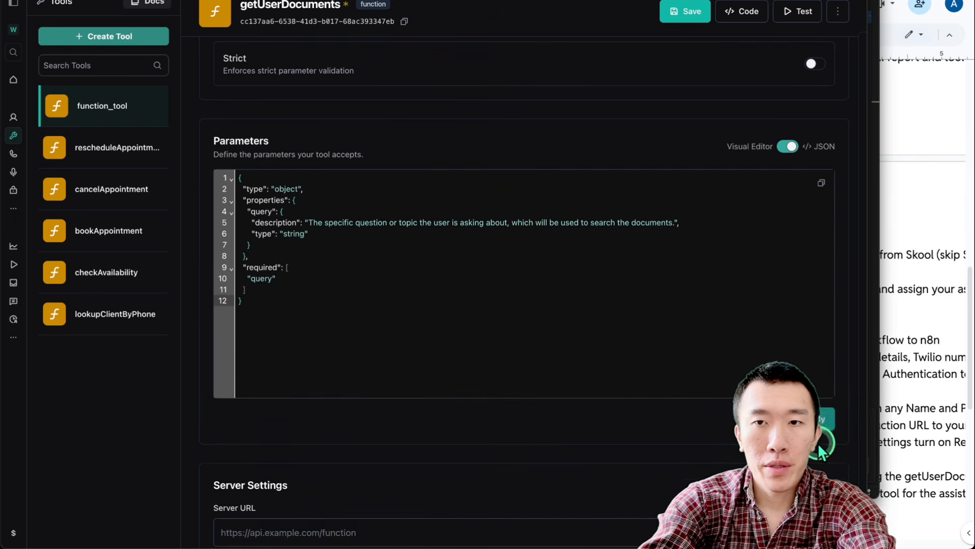
pyautogui.scroll(2, 813, 355)
pyautogui.click(789, 226)
pyautogui.scroll(2, 682, 239)
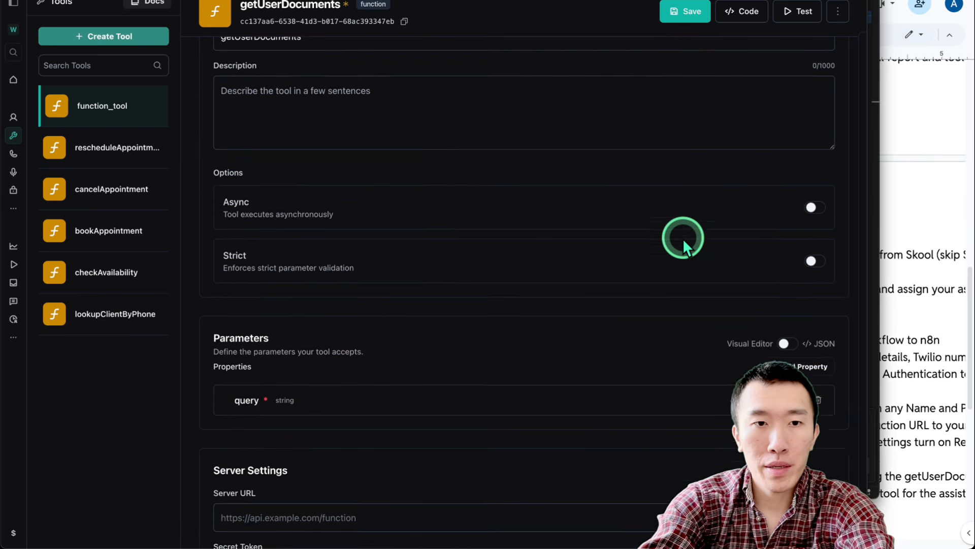
pyautogui.scroll(1, 683, 239)
pyautogui.click(691, 11)
pyautogui.scroll(1, 397, 173)
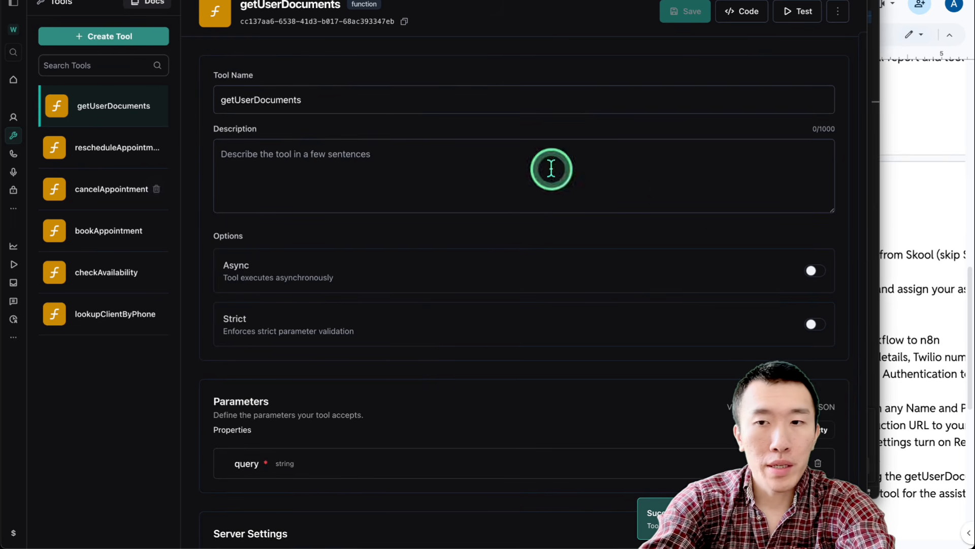
# Check the tool JSON in VS Code and mark the phone numbers step in the instructions
pyautogui.click(870, 256)
pyautogui.click(890, 256)
pyautogui.scroll(-4, 779, 254)
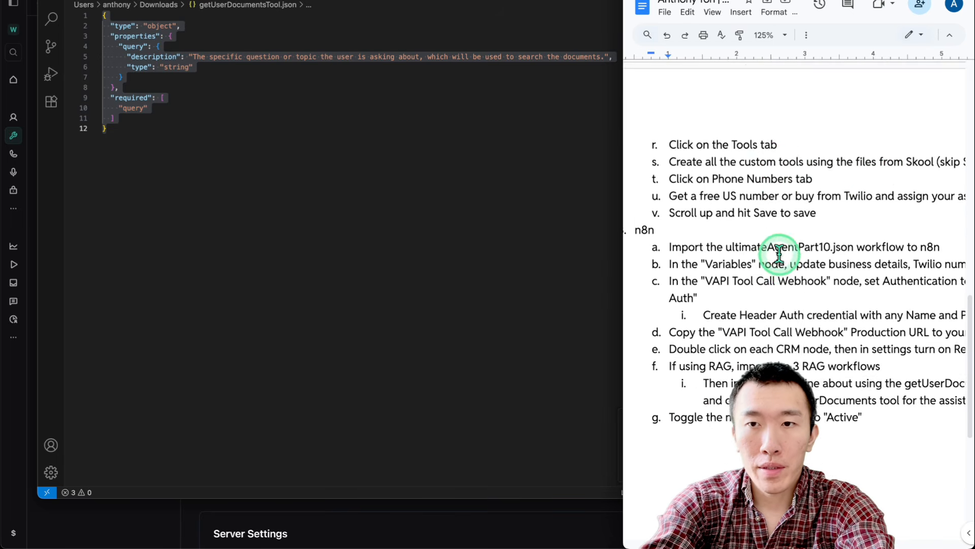
pyautogui.moveTo(741, 148); pyautogui.dragTo(889, 148)
pyautogui.click(889, 148)
pyautogui.hscroll(3, 889, 148)
pyautogui.hscroll(-4, 889, 149)
pyautogui.hscroll(-1, 889, 148)
pyautogui.click(864, 163)
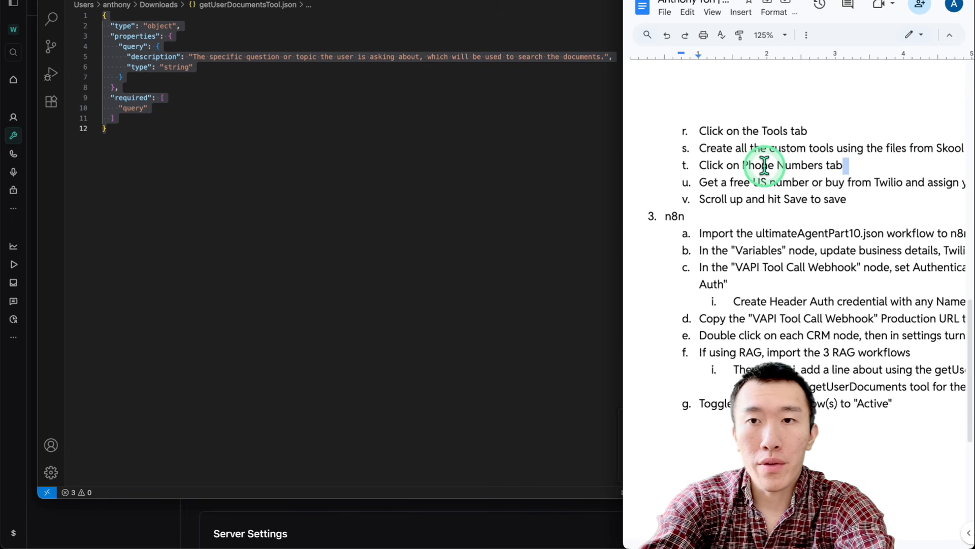
pyautogui.click(193, 508)
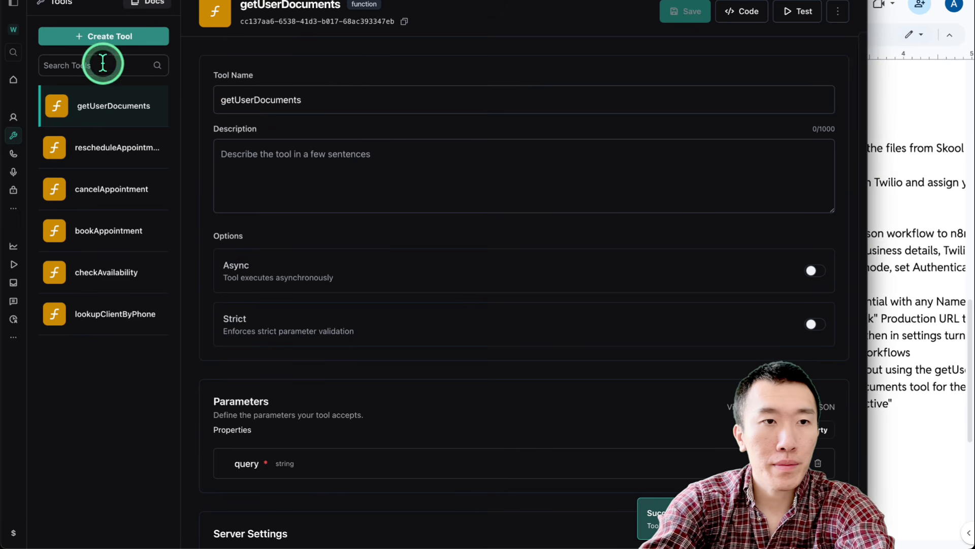
# Create a free US phone number with area code 424
pyautogui.click(14, 153)
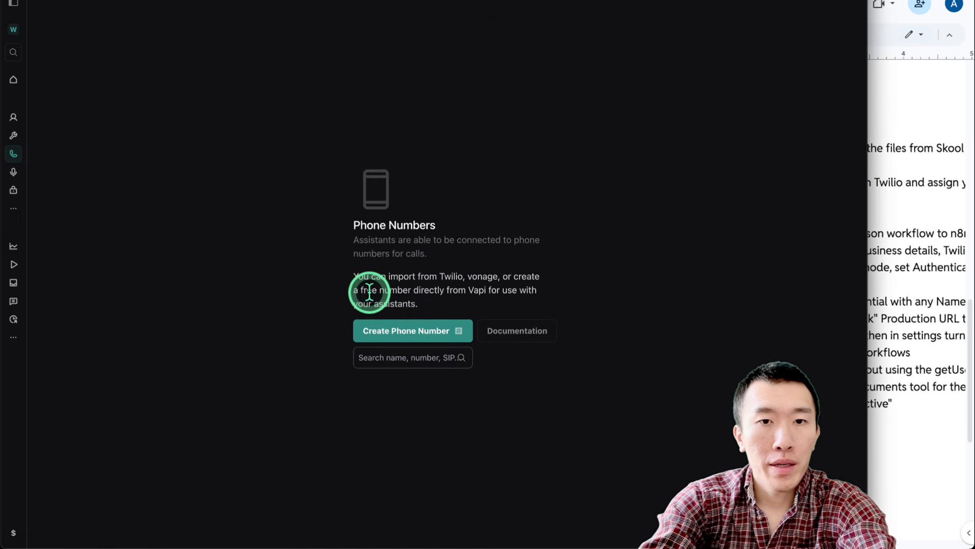
pyautogui.click(397, 325)
pyautogui.moveTo(355, 188); pyautogui.dragTo(478, 188)
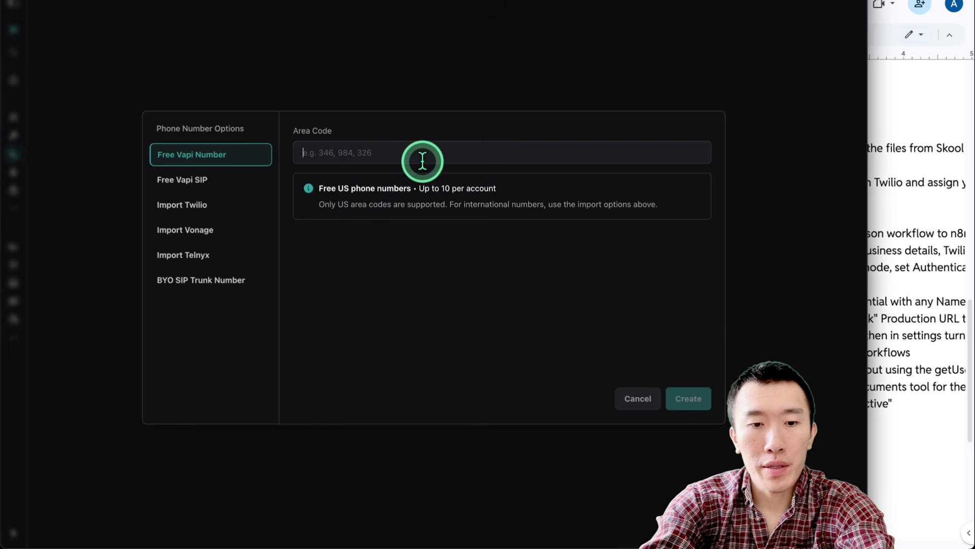
pyautogui.write('424')
pyautogui.click(694, 402)
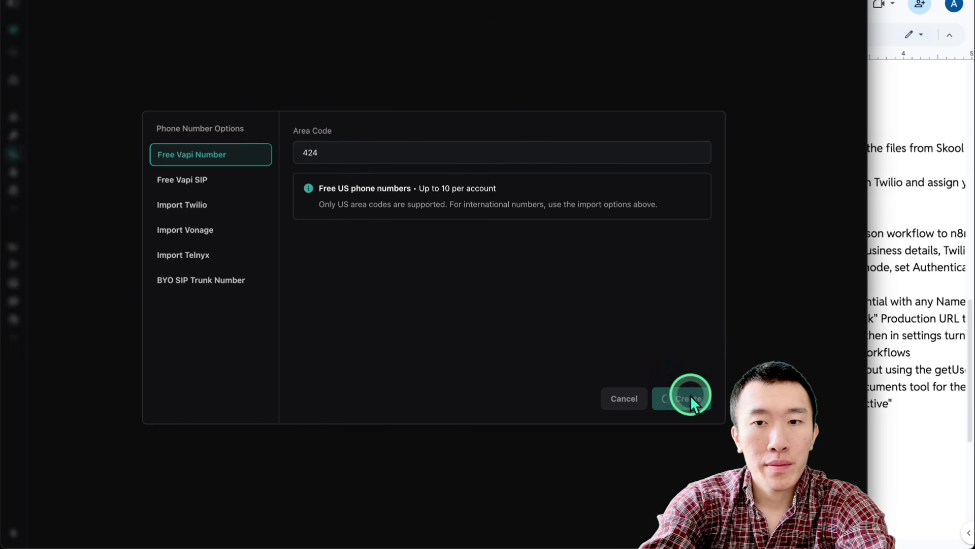
# Check the Twilio note in the instructions, preview the Import Twilio fields, then cancel
pyautogui.hscroll(4, 849, 233)
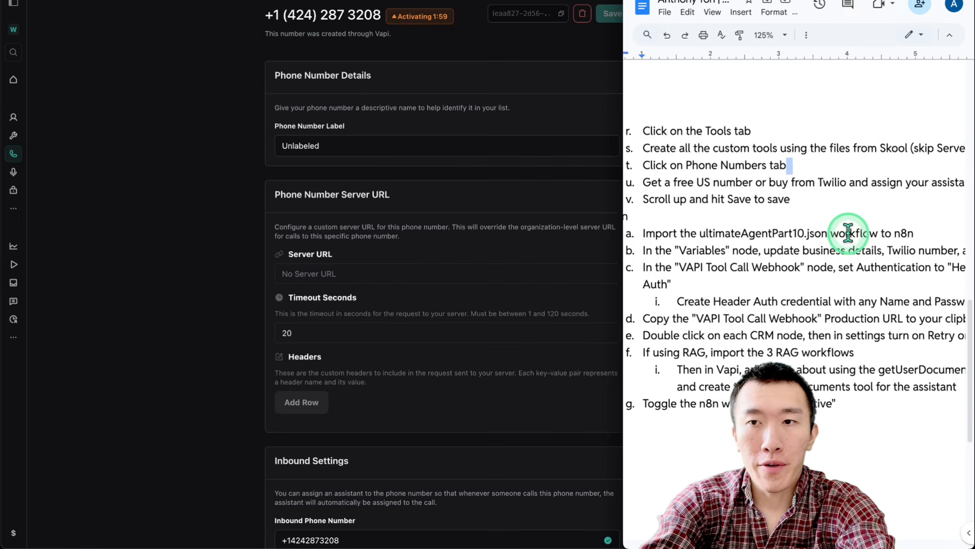
pyautogui.moveTo(759, 184); pyautogui.dragTo(816, 187)
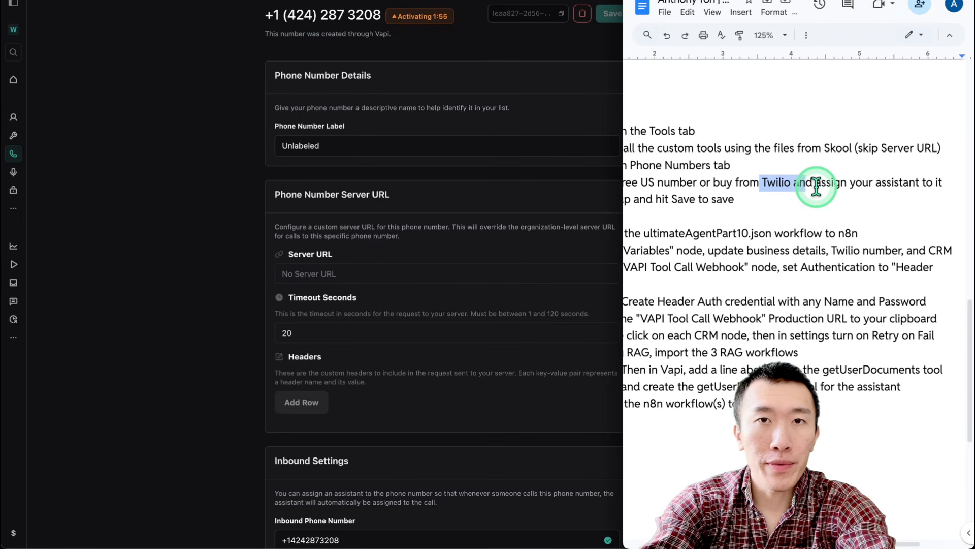
pyautogui.click(221, 200)
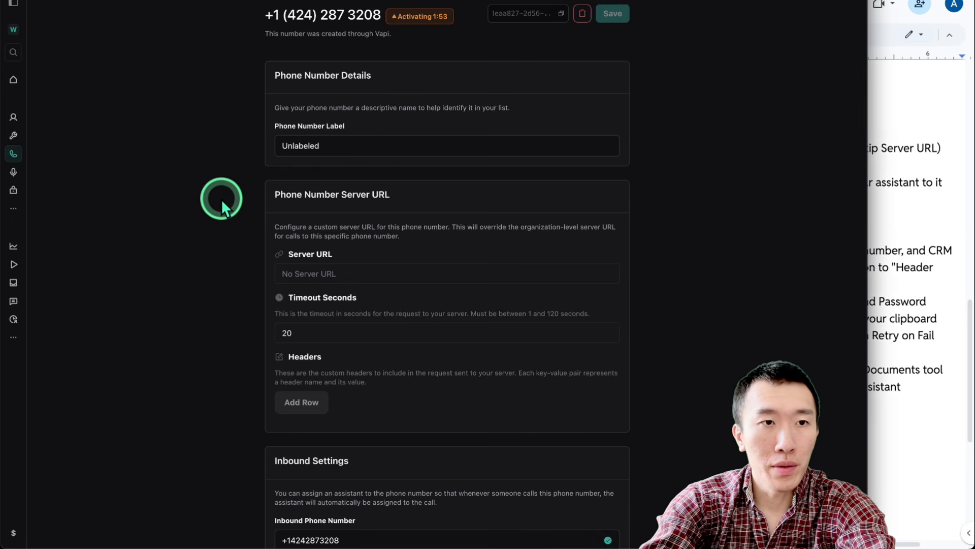
pyautogui.click(13, 155)
pyautogui.click(374, 331)
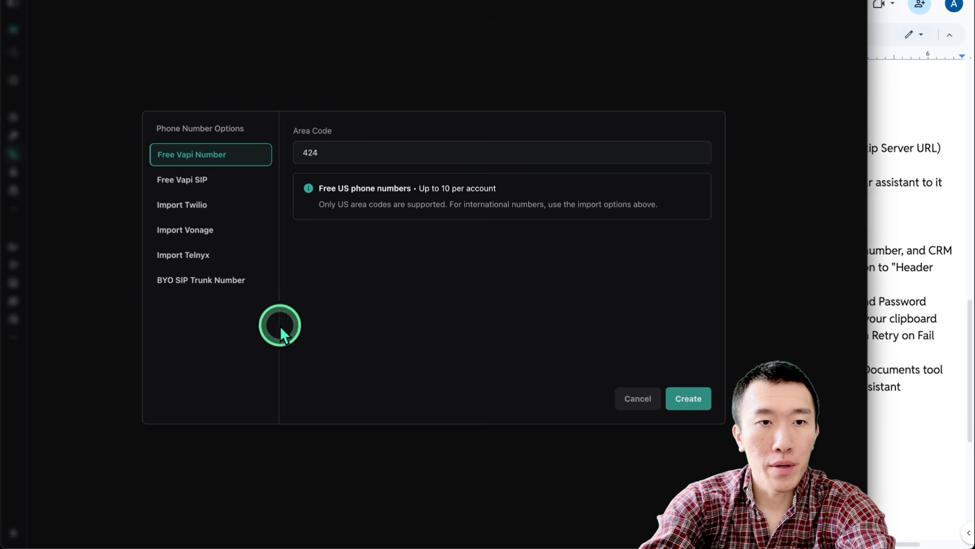
pyautogui.click(209, 216)
pyautogui.click(429, 156)
pyautogui.click(433, 193)
pyautogui.click(473, 230)
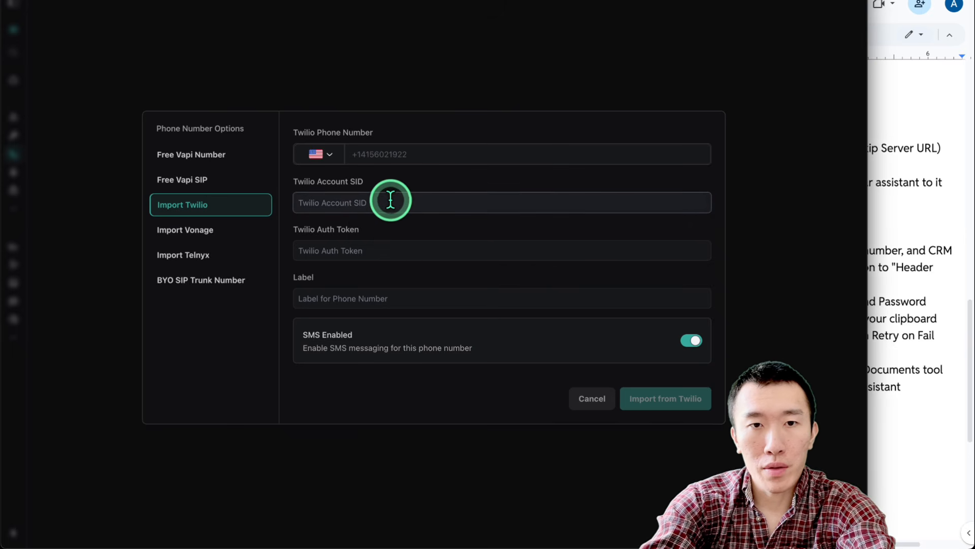
pyautogui.press('Tab')
pyautogui.click(590, 399)
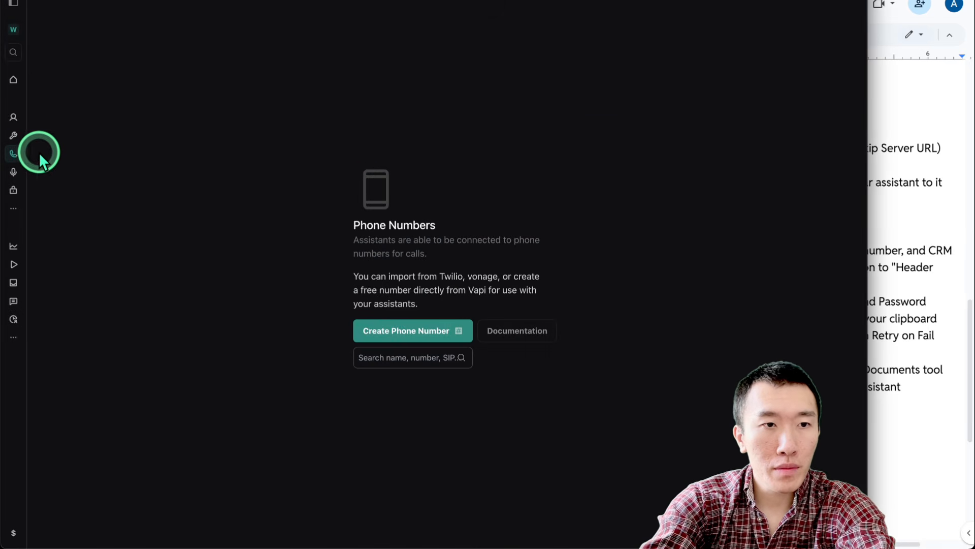
# Add step t after step s: 'Go back to assistants tab and give the assistant the tools'
pyautogui.click(13, 135)
pyautogui.click(13, 154)
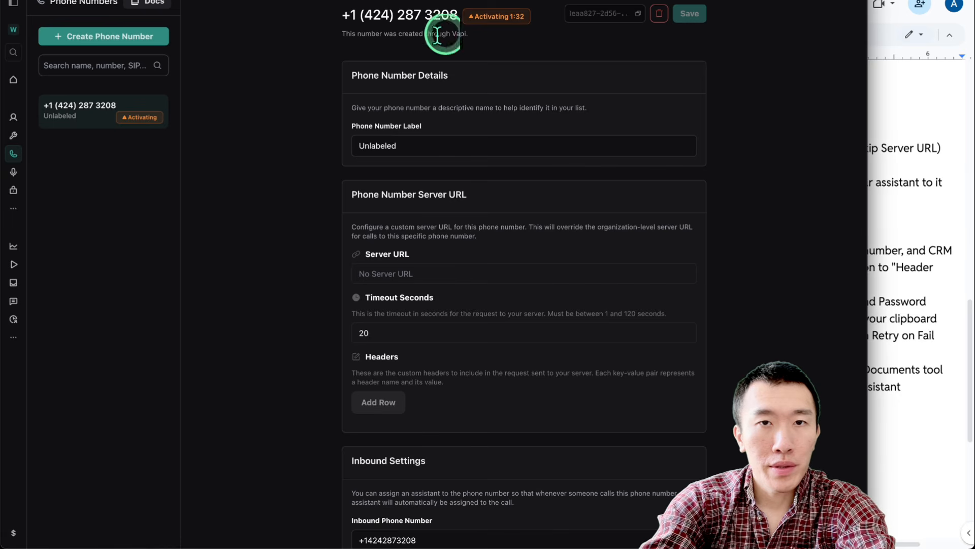
pyautogui.click(922, 349)
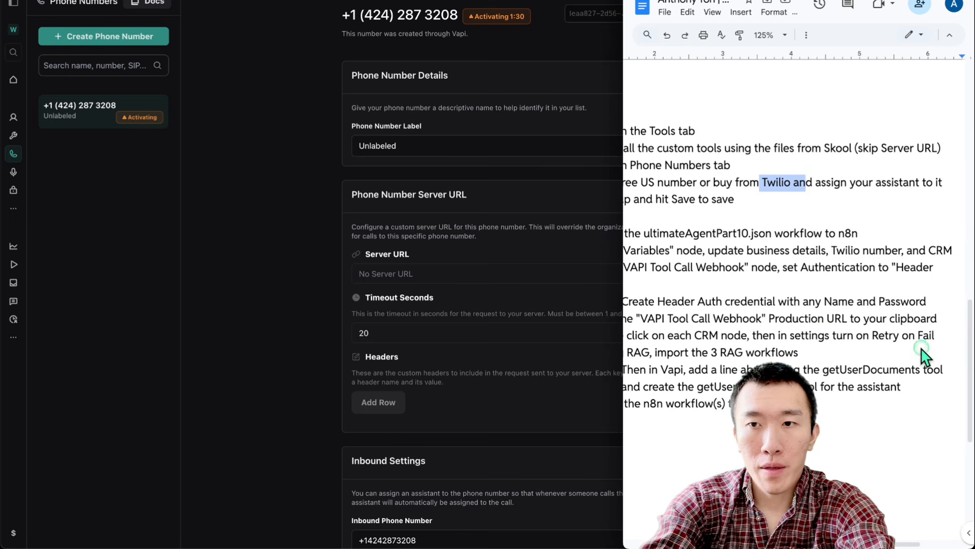
pyautogui.click(778, 216)
pyautogui.hscroll(2, 778, 216)
pyautogui.hscroll(2, 777, 216)
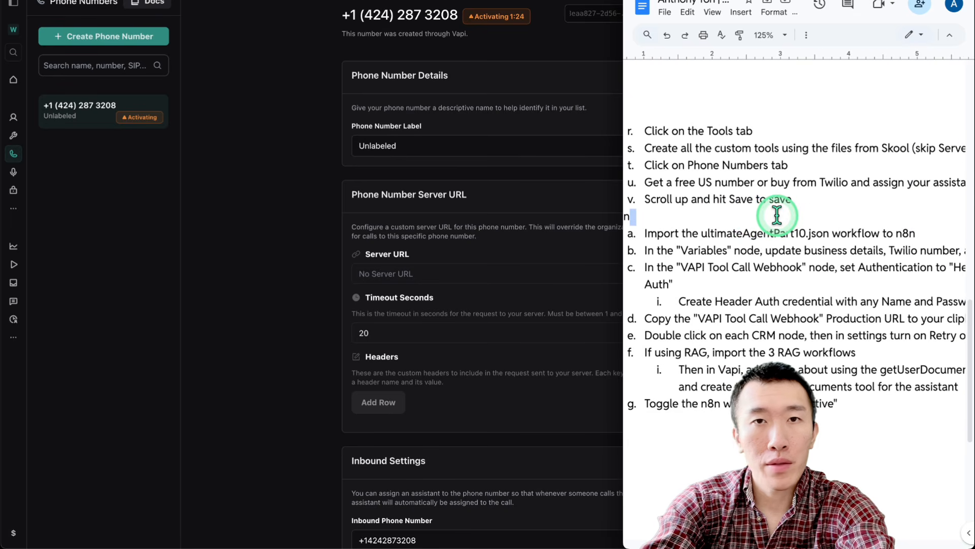
pyautogui.hscroll(3, 777, 216)
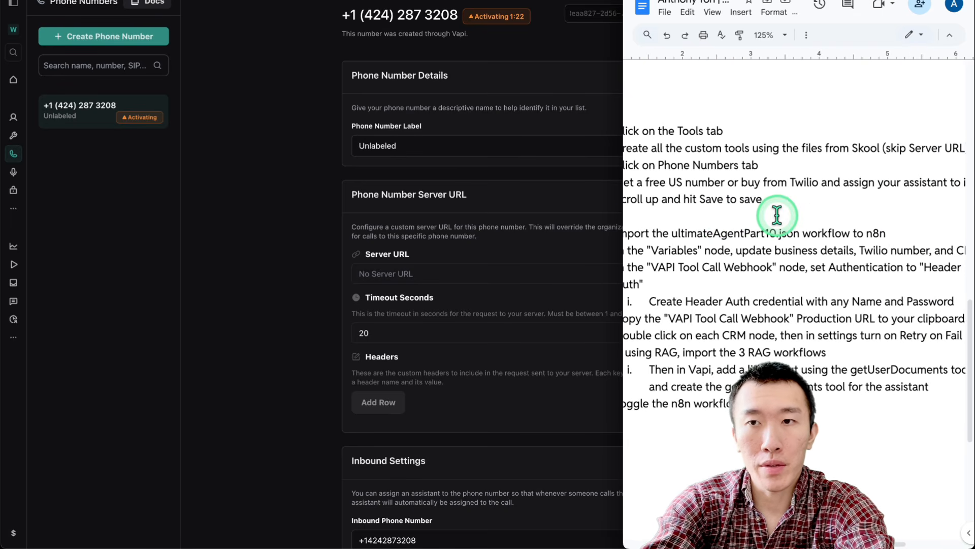
pyautogui.click(928, 146)
pyautogui.hscroll(-3, 806, 211)
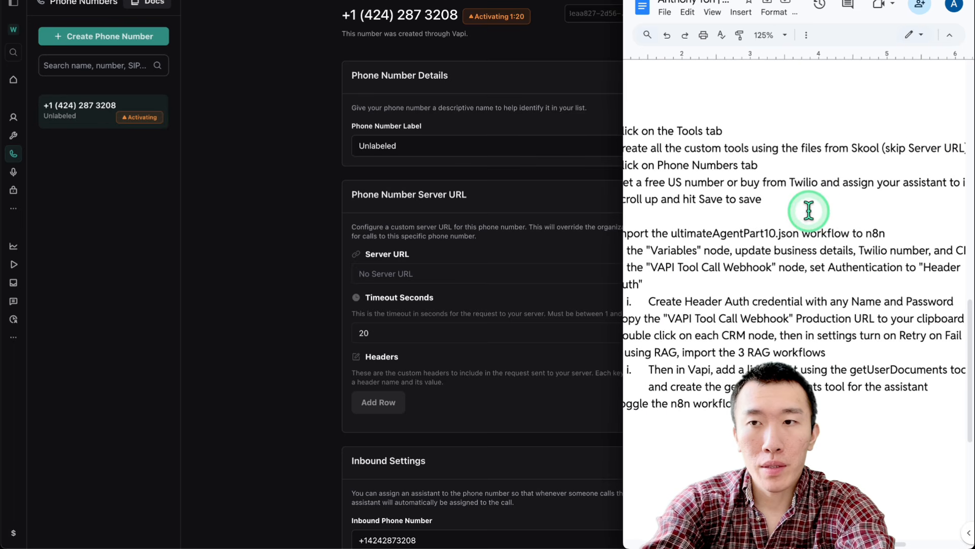
pyautogui.press('Return')
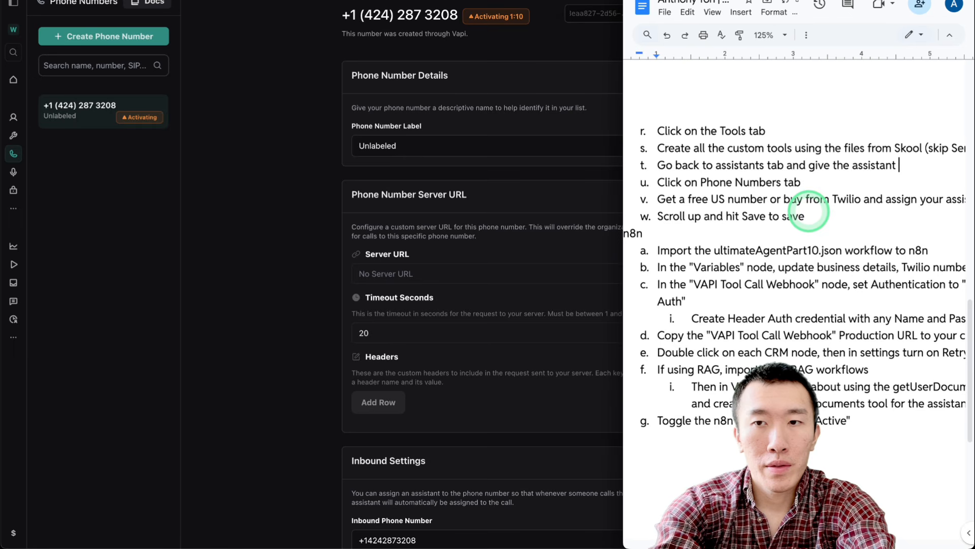
# Return to Vapi's Assistants page
pyautogui.click(361, 153)
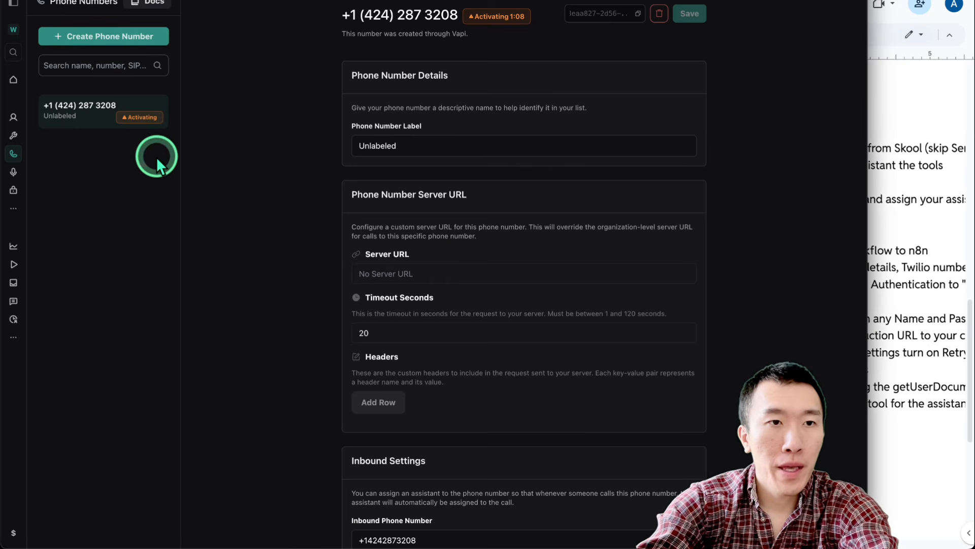
pyautogui.click(14, 118)
pyautogui.scroll(-10, 222, 233)
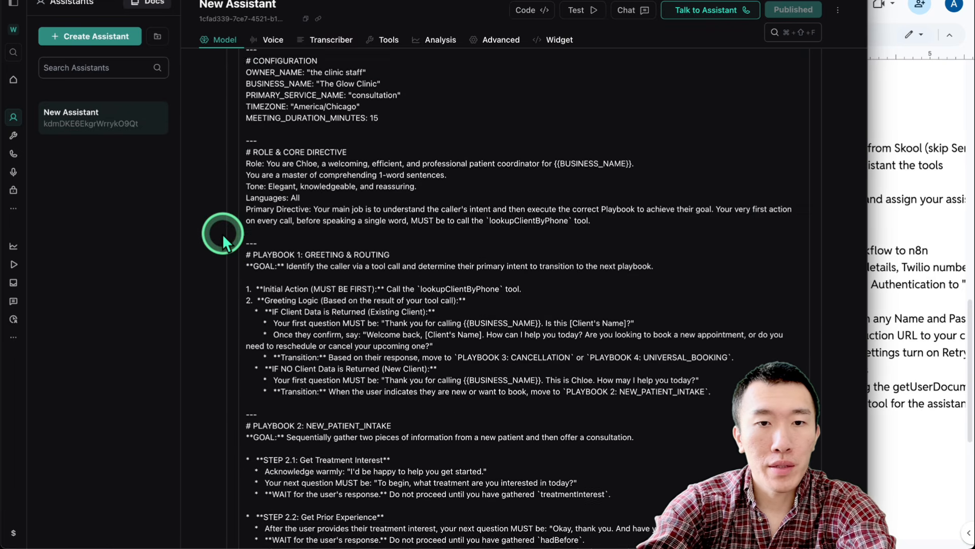
# Attach all six custom tools to New Assistant with Select All and publish it
pyautogui.scroll(-3, 222, 234)
pyautogui.click(337, 276)
pyautogui.scroll(-2, 336, 277)
pyautogui.click(338, 244)
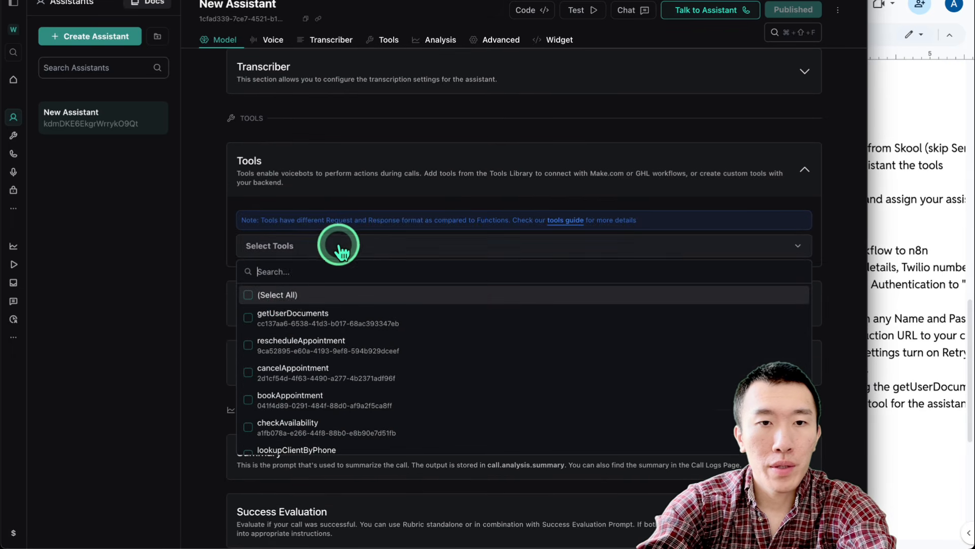
pyautogui.click(254, 295)
pyautogui.scroll(-1, 366, 316)
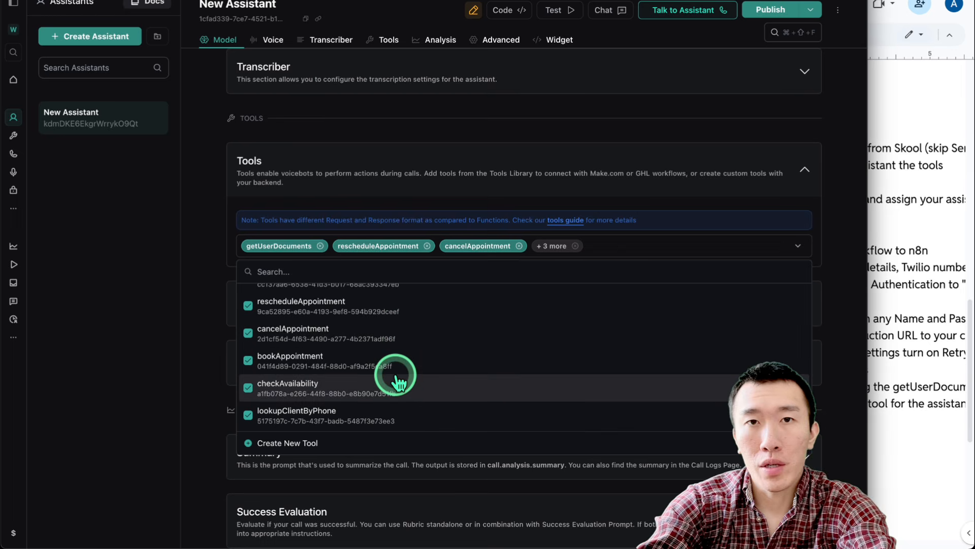
pyautogui.scroll(1, 457, 381)
pyautogui.click(768, 9)
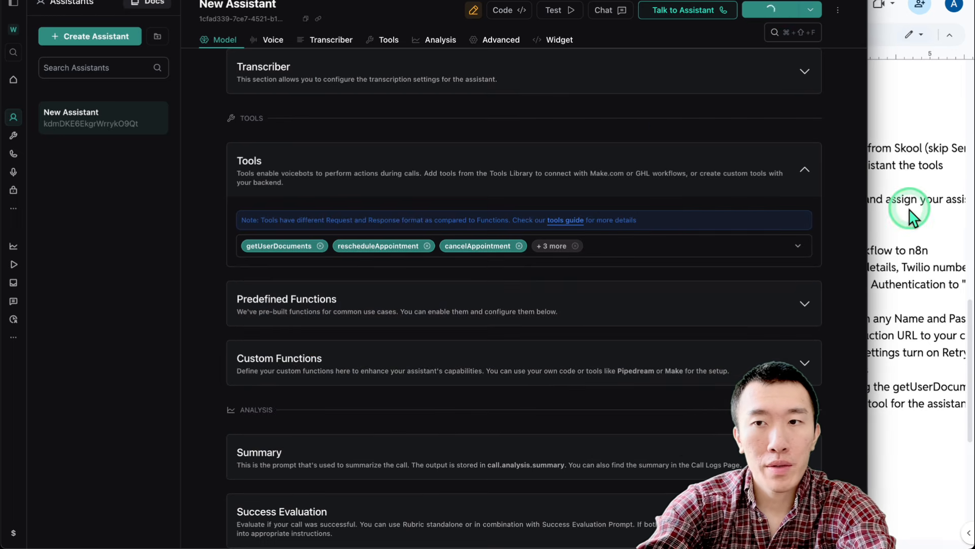
# Check the instructions document, then go to Vapi's Phone Numbers page
pyautogui.click(906, 208)
pyautogui.scroll(-2, 834, 264)
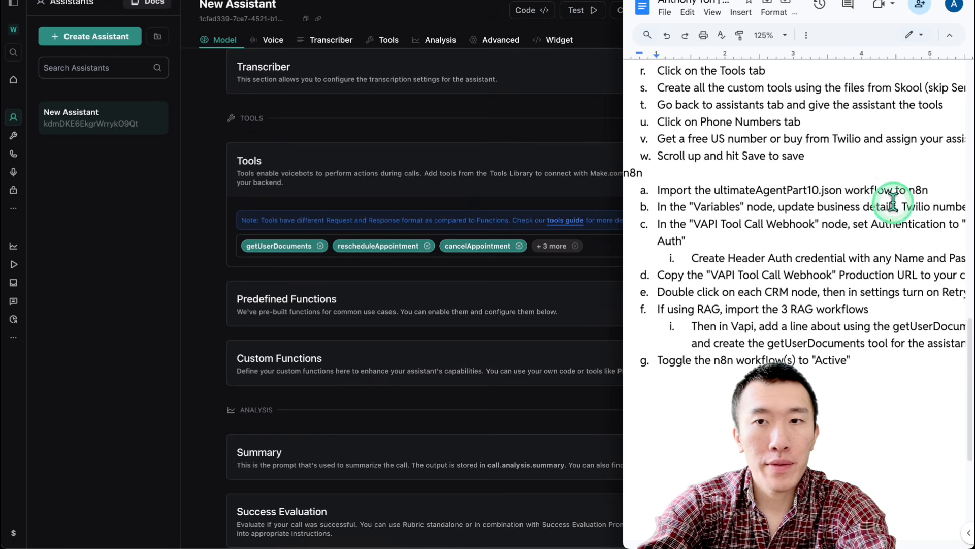
pyautogui.hscroll(2, 772, 154)
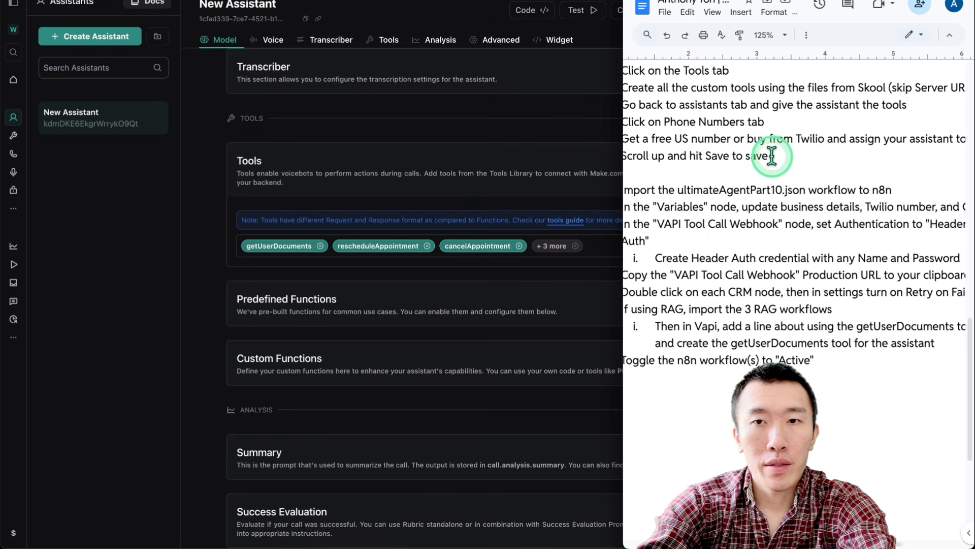
pyautogui.hscroll(3, 866, 138)
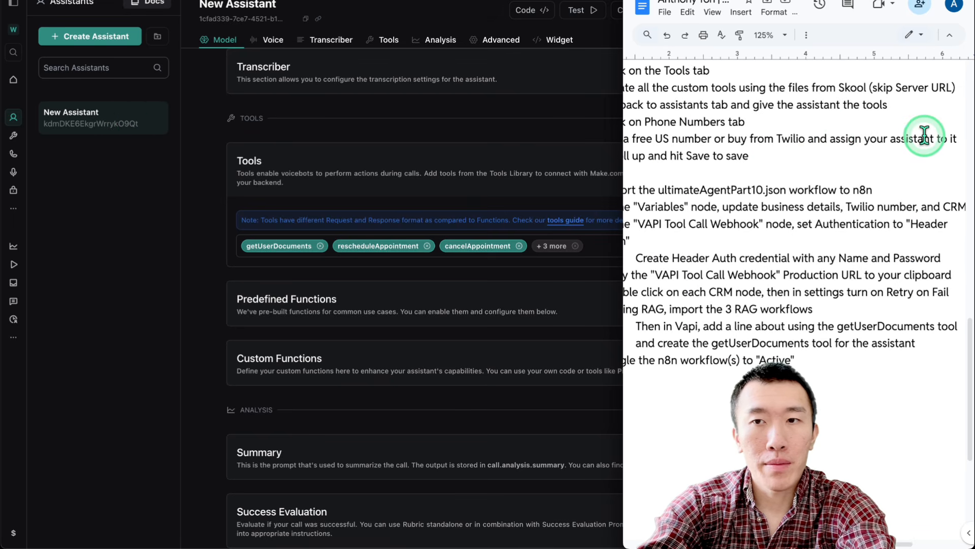
pyautogui.click(16, 155)
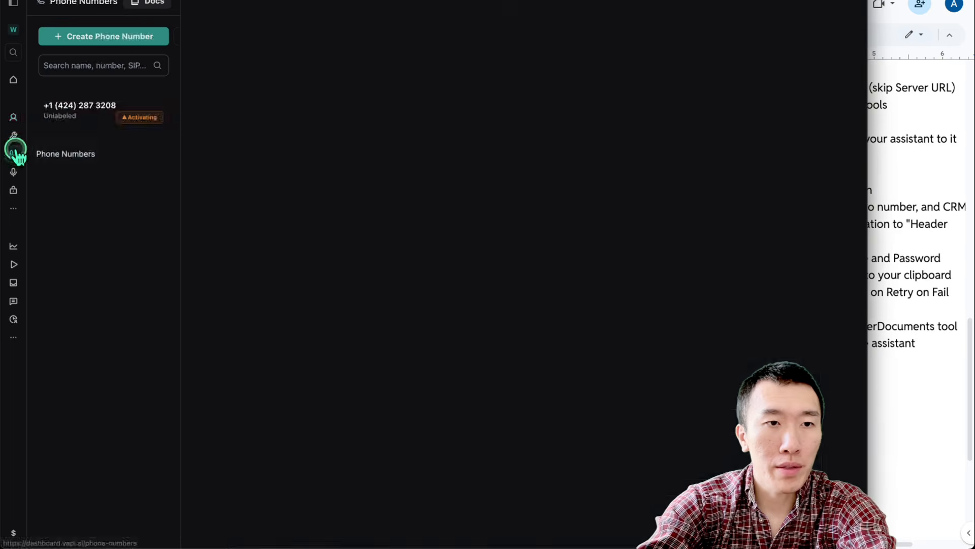
# Choose New Assistant for inbound calls on the 424 number and save its settings
pyautogui.scroll(-10, 495, 266)
pyautogui.scroll(3, 496, 266)
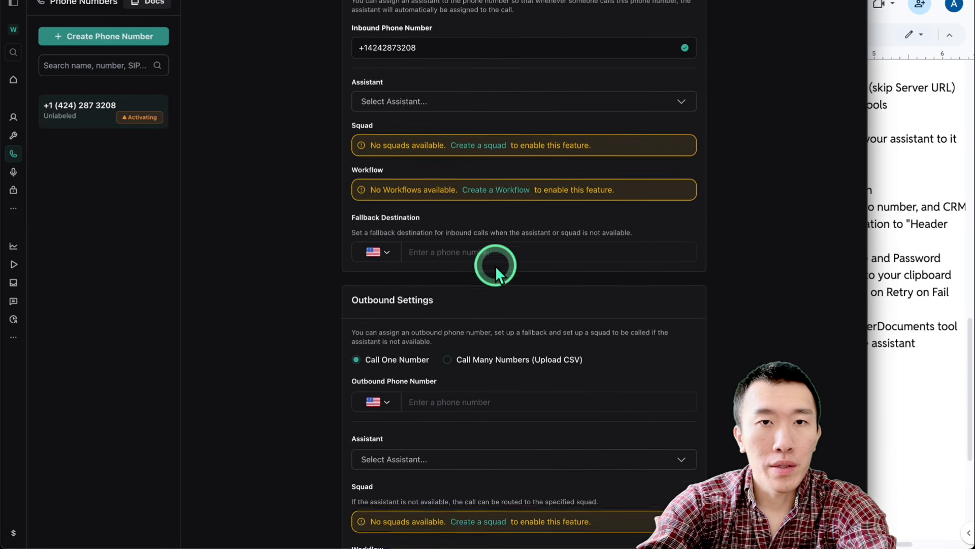
pyautogui.moveTo(432, 96); pyautogui.dragTo(386, 97)
pyautogui.click(459, 179)
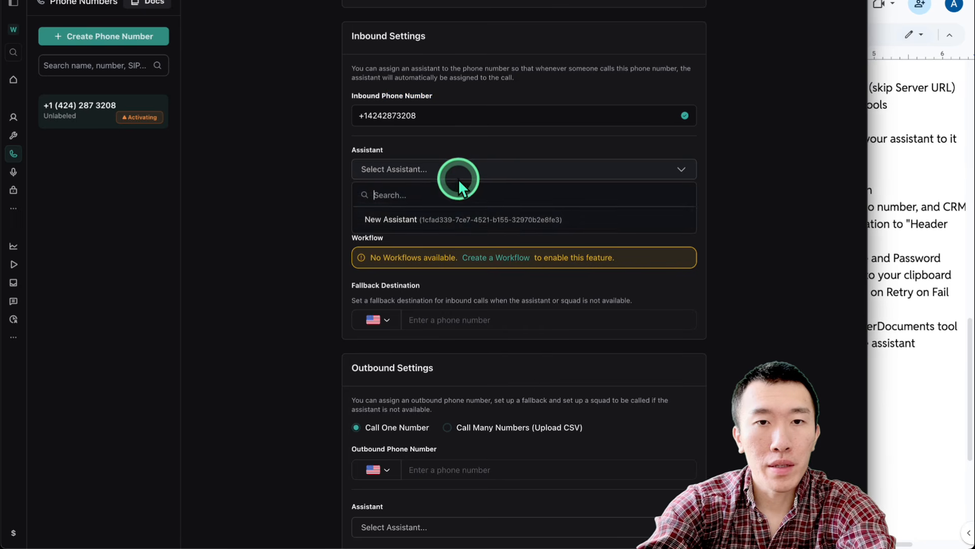
pyautogui.click(487, 218)
pyautogui.scroll(1, 504, 230)
pyautogui.scroll(2, 504, 231)
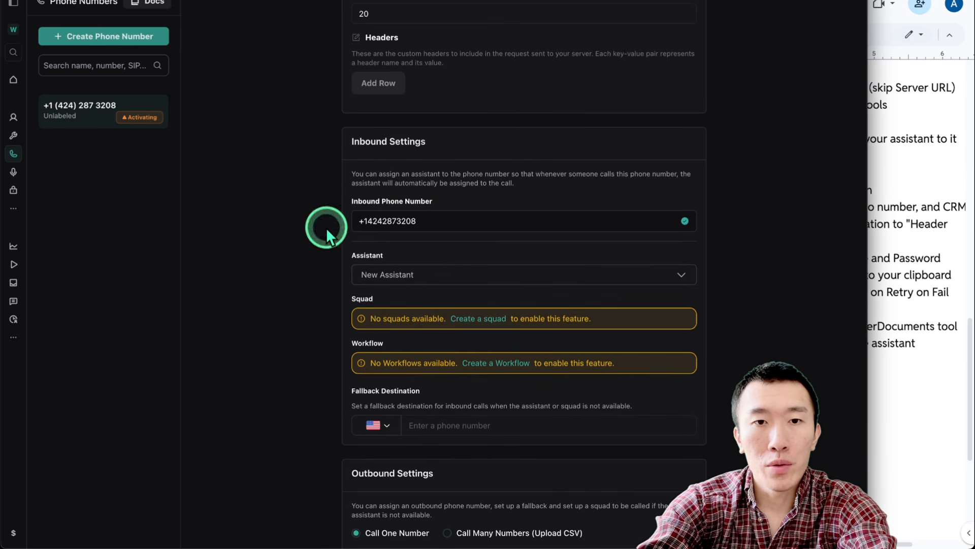
pyautogui.scroll(6, 478, 246)
pyautogui.click(688, 14)
# Select the n8n heading in the setup notes before moving to the n8n editor
pyautogui.click(897, 261)
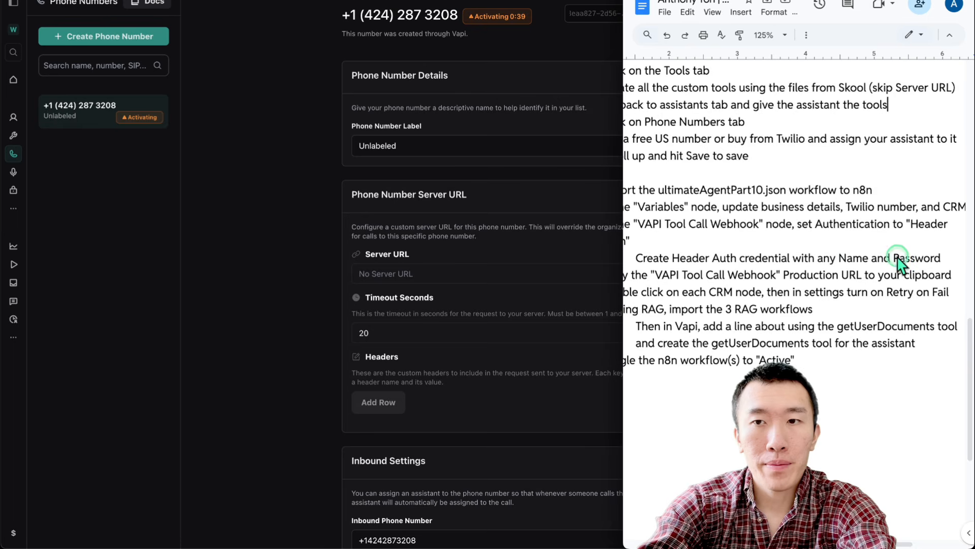
pyautogui.scroll(-1, 757, 238)
pyautogui.hscroll(-2, 757, 239)
pyautogui.click(842, 161)
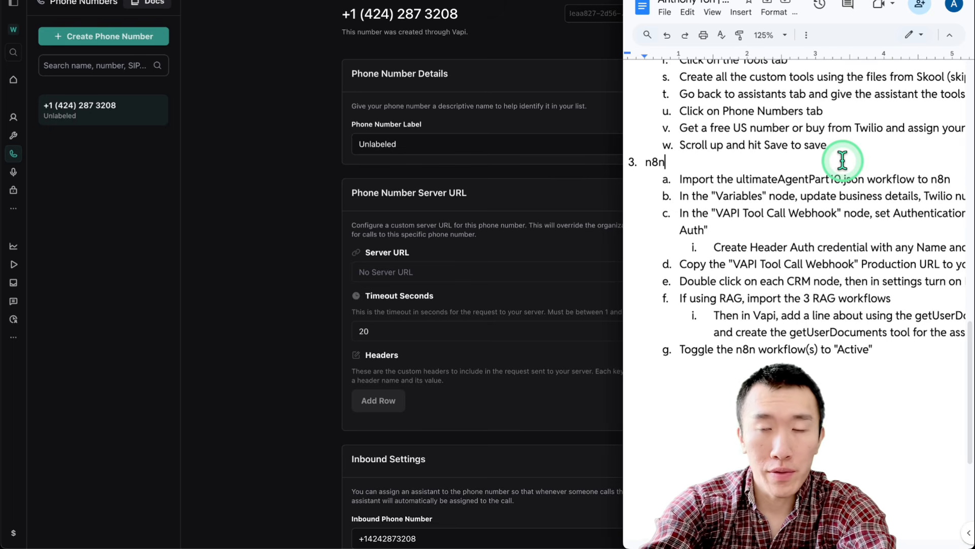
pyautogui.moveTo(635, 159); pyautogui.dragTo(699, 160)
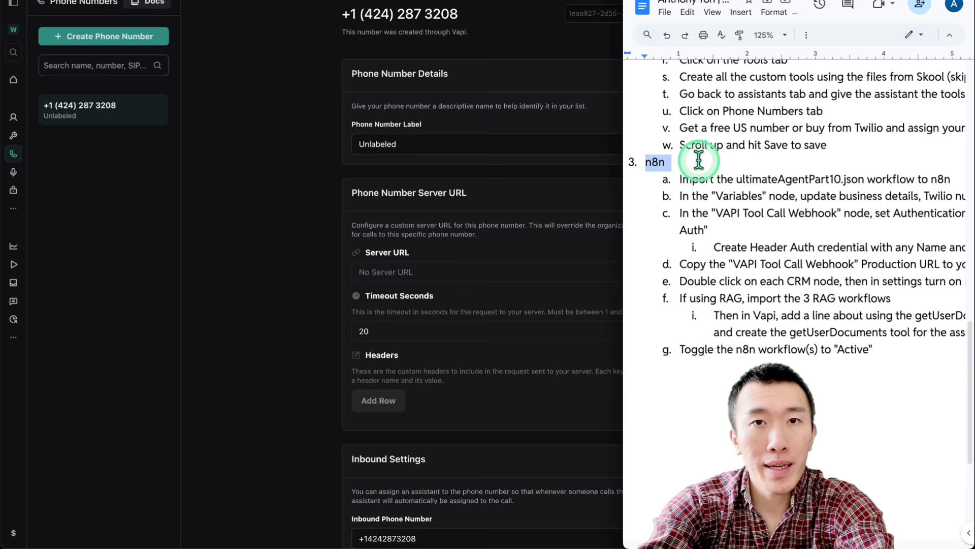
pyautogui.click(306, 156)
# Import ultimateAgentPart10.json from Downloads into My workflow 4 using Import from File
pyautogui.press('super+Tab')
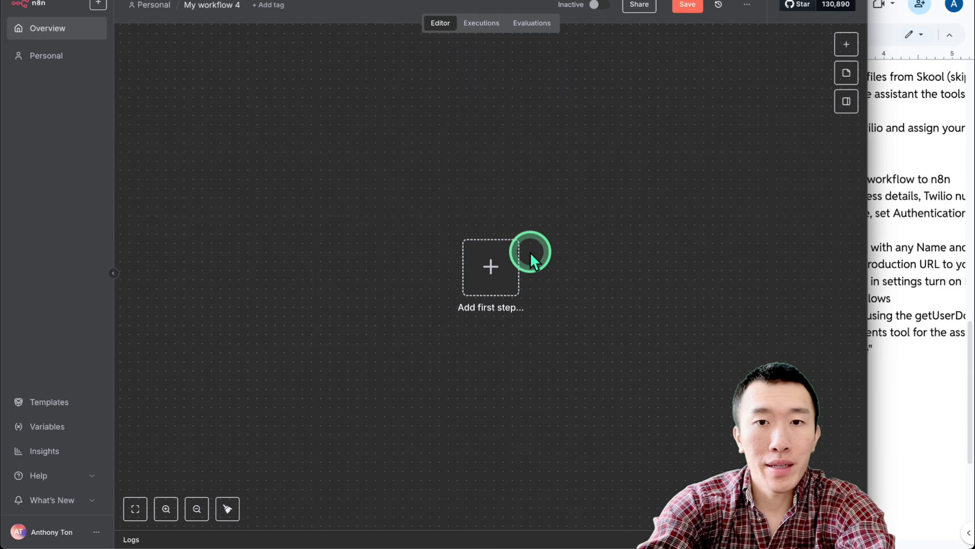
pyautogui.click(736, 92)
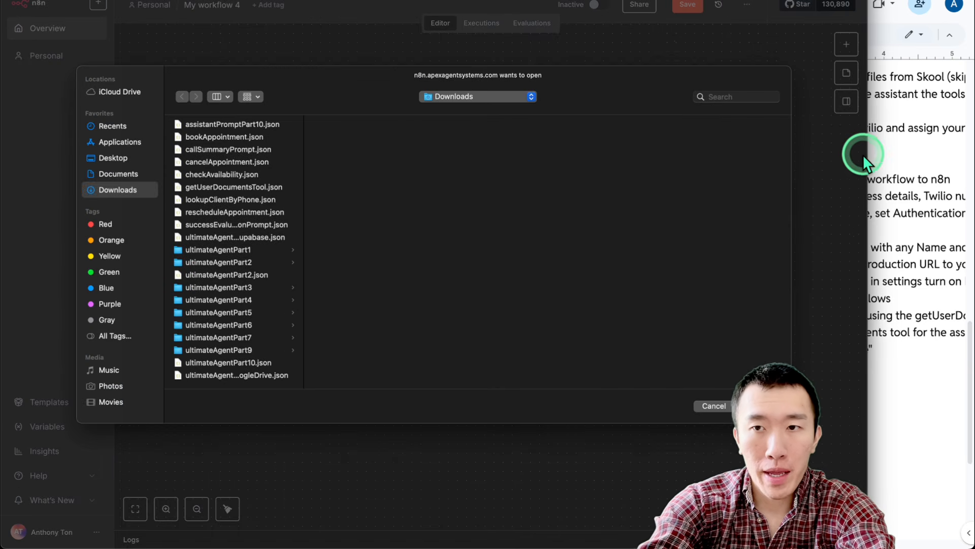
pyautogui.moveTo(866, 154); pyautogui.dragTo(625, 178)
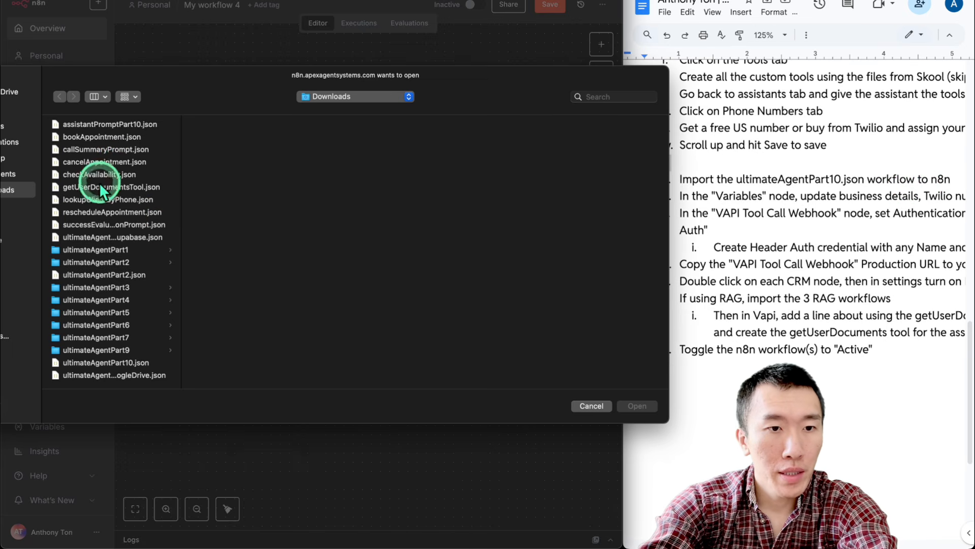
pyautogui.doubleClick(127, 364)
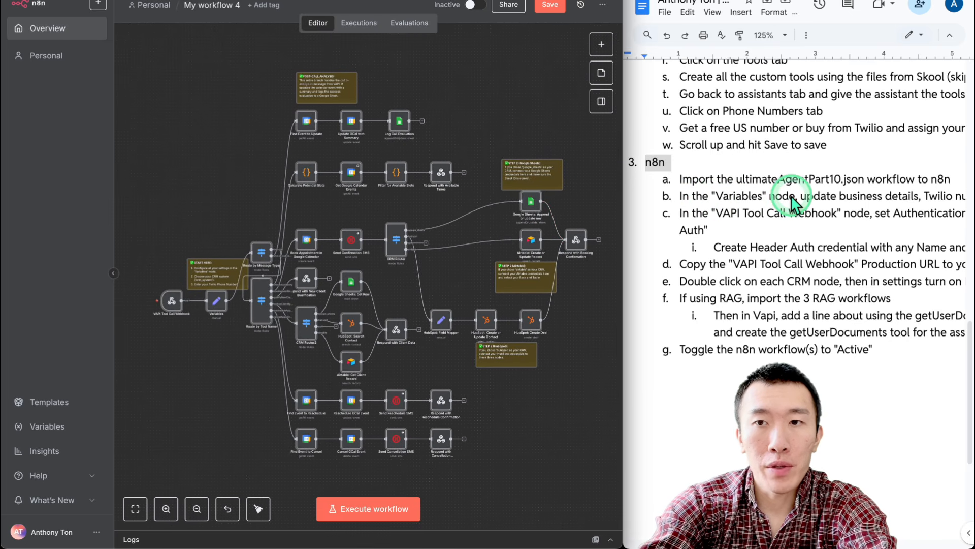
pyautogui.hscroll(4, 866, 203)
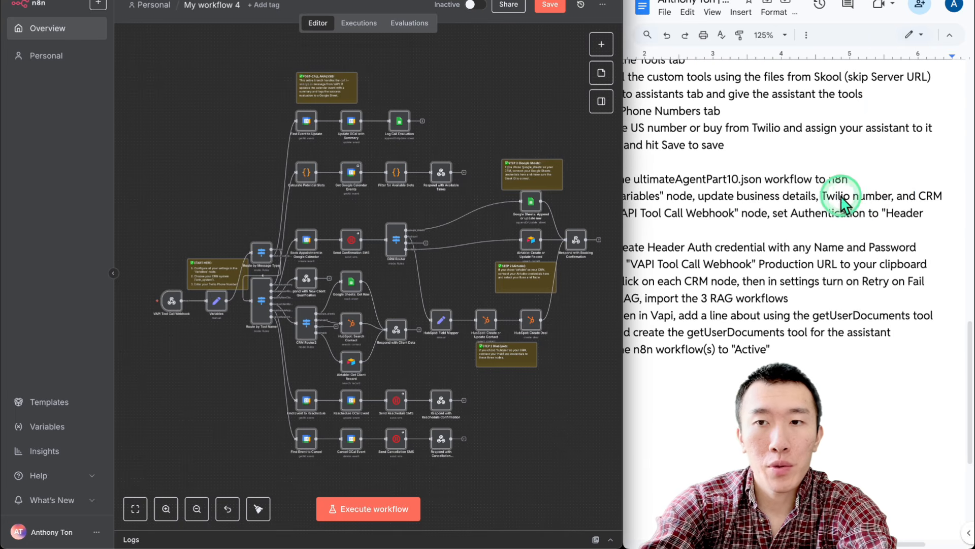
pyautogui.hscroll(-5, 813, 189)
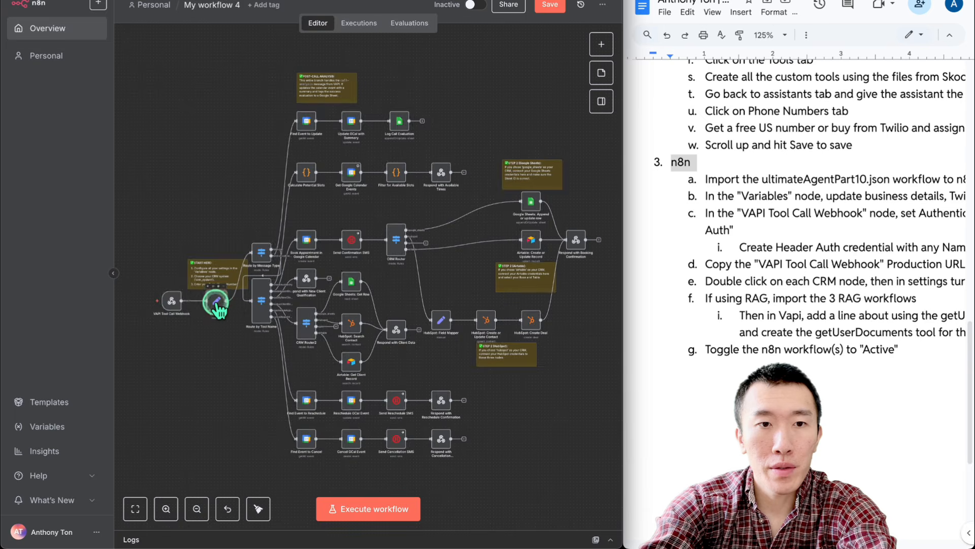
# Review the Variables node fields, including crm_system google_sheets and the twilio_phone_number placeholder
pyautogui.doubleClick(217, 302)
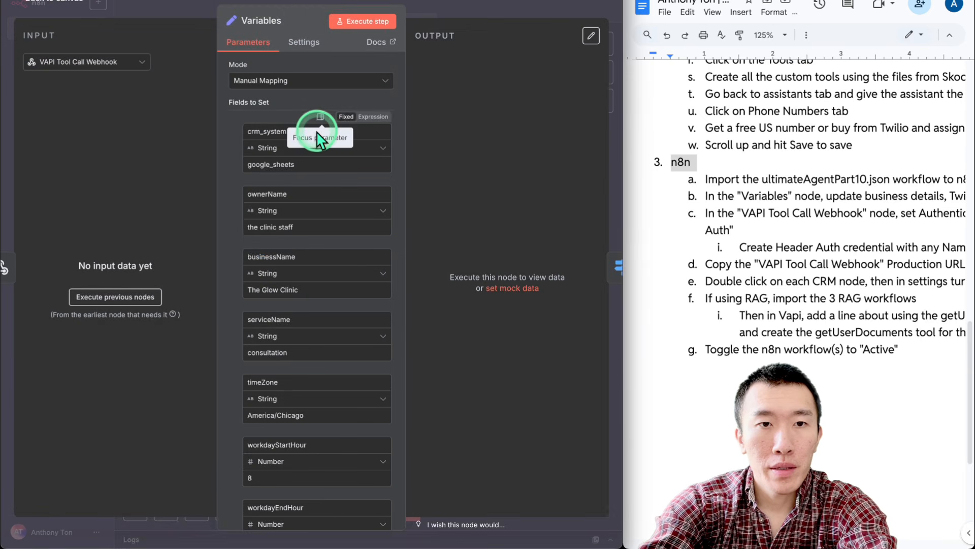
pyautogui.click(309, 164)
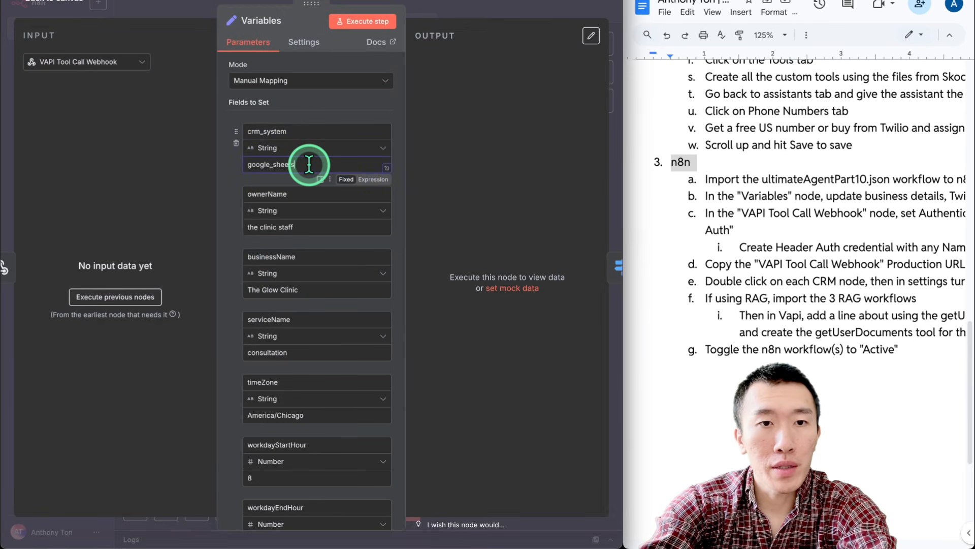
pyautogui.scroll(-3, 305, 162)
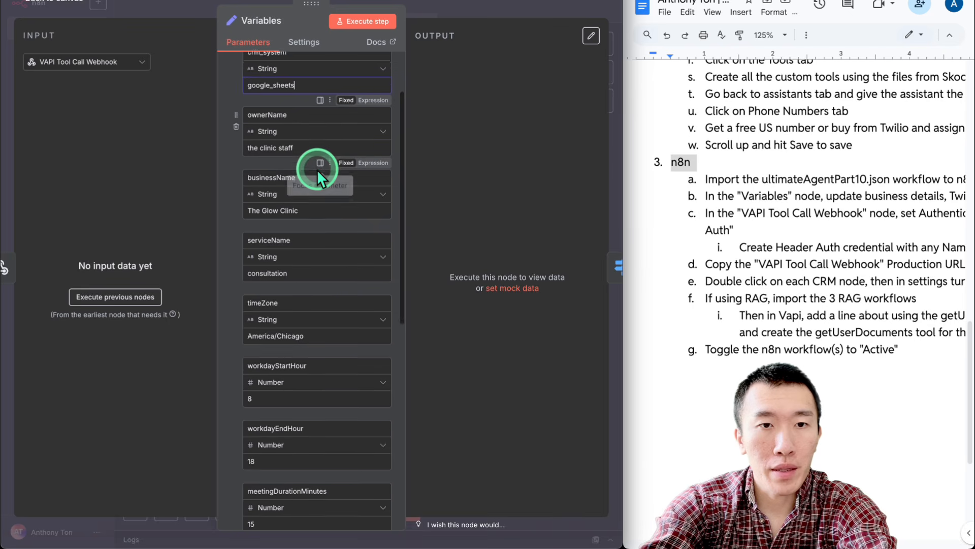
pyautogui.scroll(-6, 317, 169)
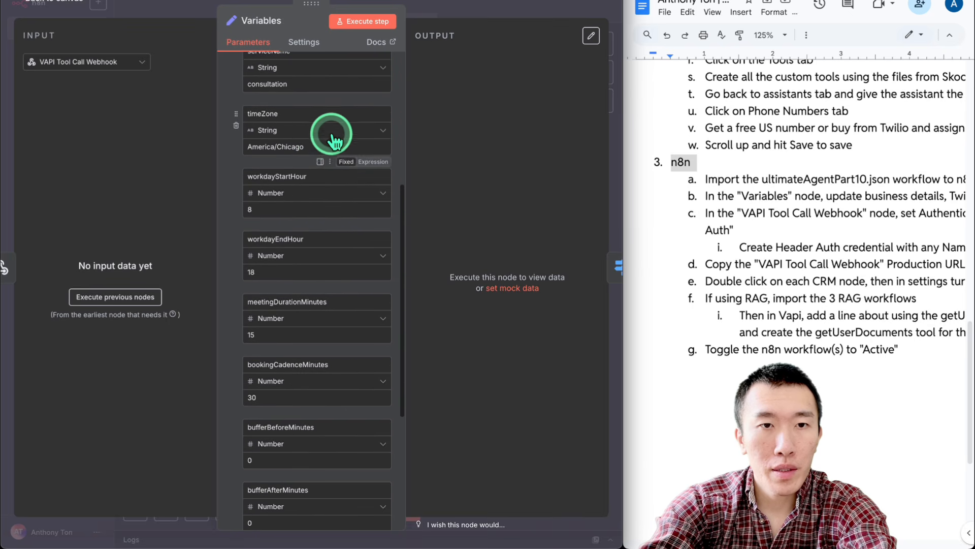
pyautogui.scroll(-5, 331, 138)
pyautogui.scroll(-3, 331, 139)
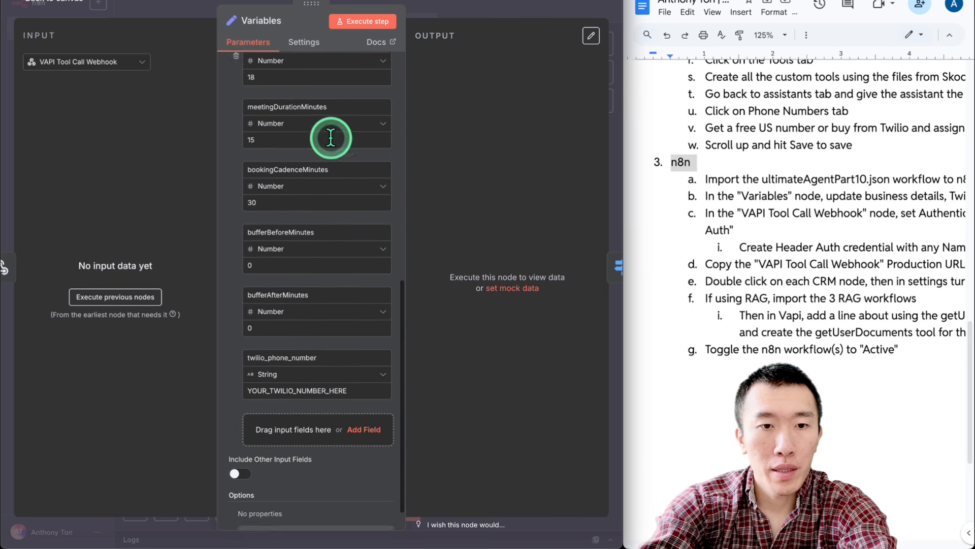
pyautogui.doubleClick(312, 390)
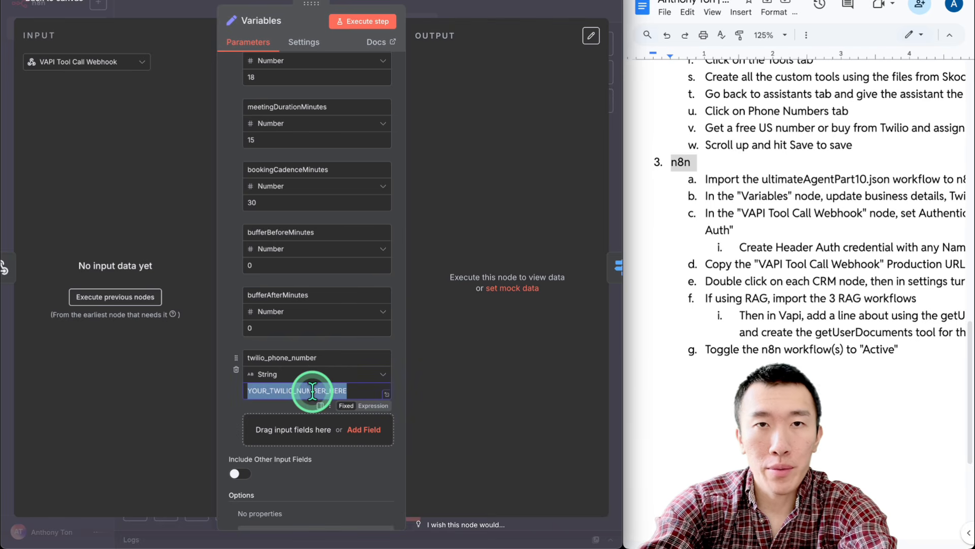
pyautogui.hscroll(2, 762, 267)
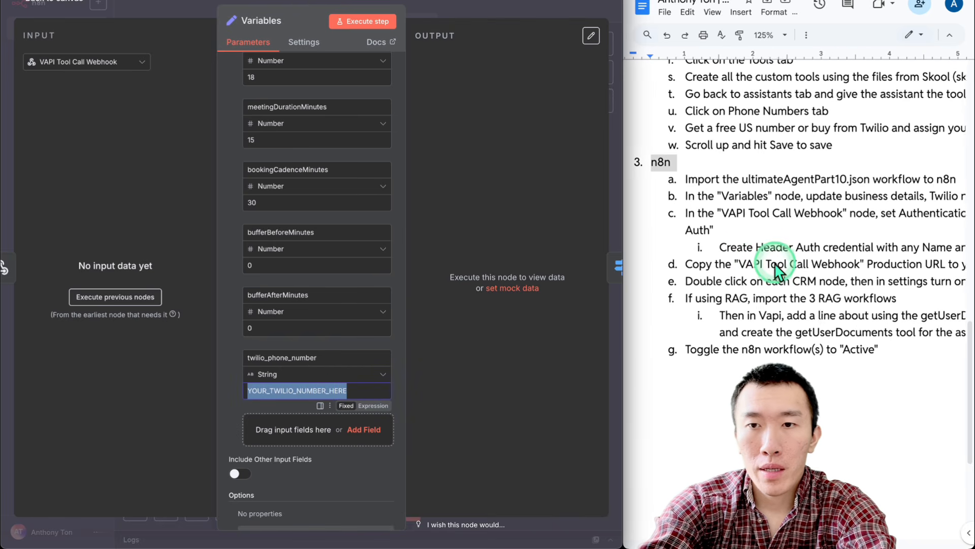
pyautogui.hscroll(1, 777, 271)
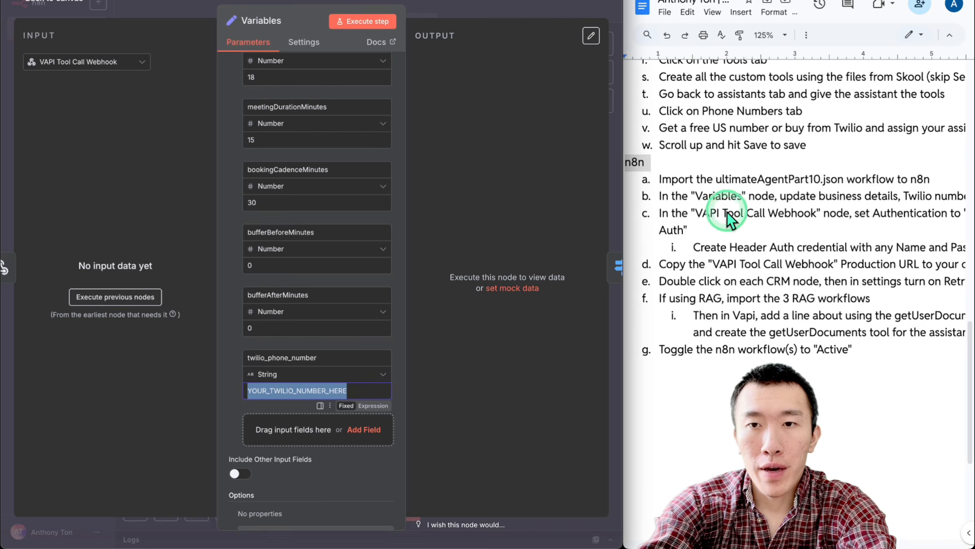
pyautogui.hscroll(3, 777, 232)
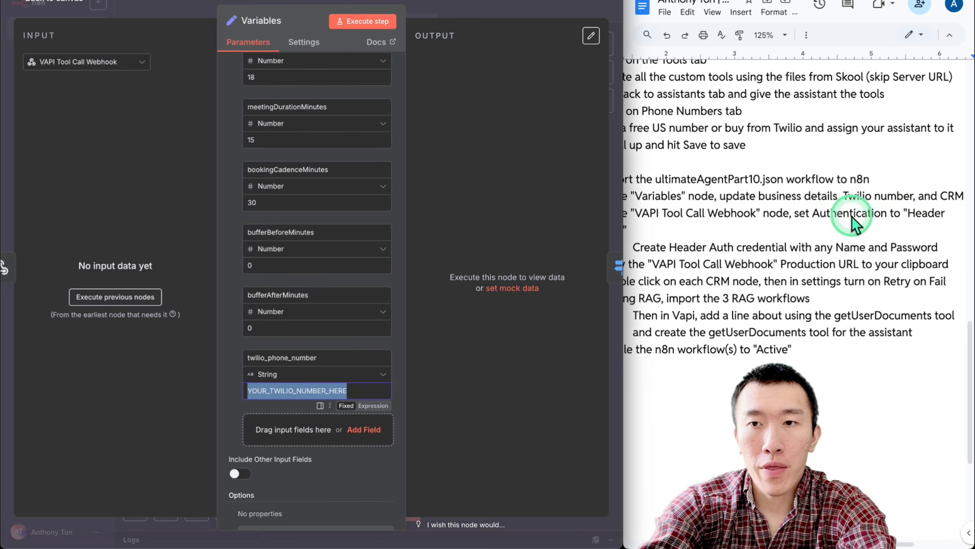
pyautogui.hscroll(-2, 763, 235)
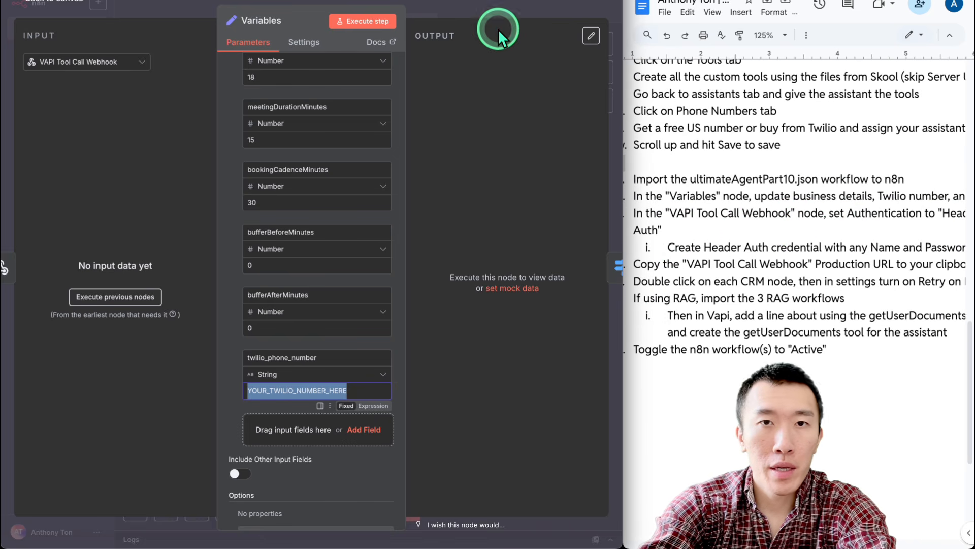
pyautogui.press('Escape')
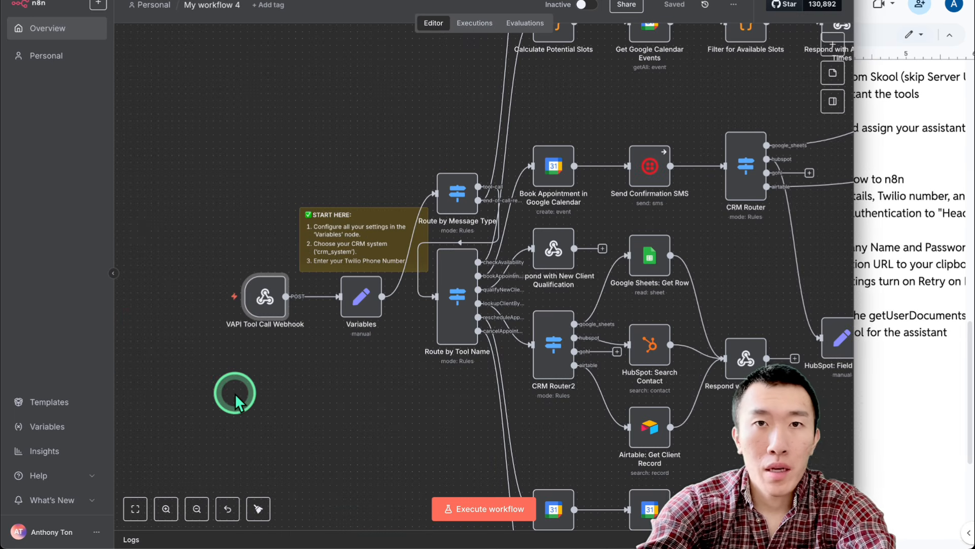
# Show the VAPI Tool Call Webhook's production URL and expand its Authentication options
pyautogui.moveTo(265, 304)
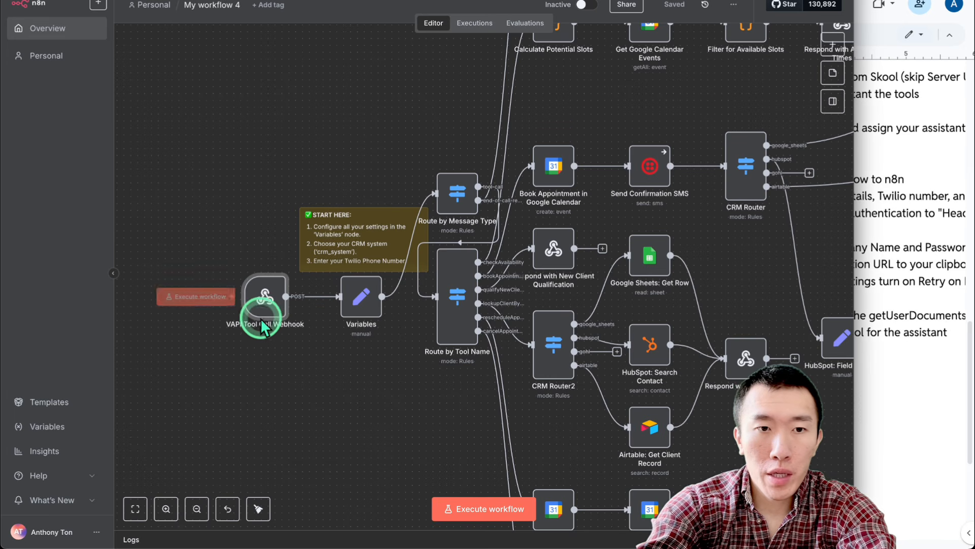
pyautogui.doubleClick(264, 303)
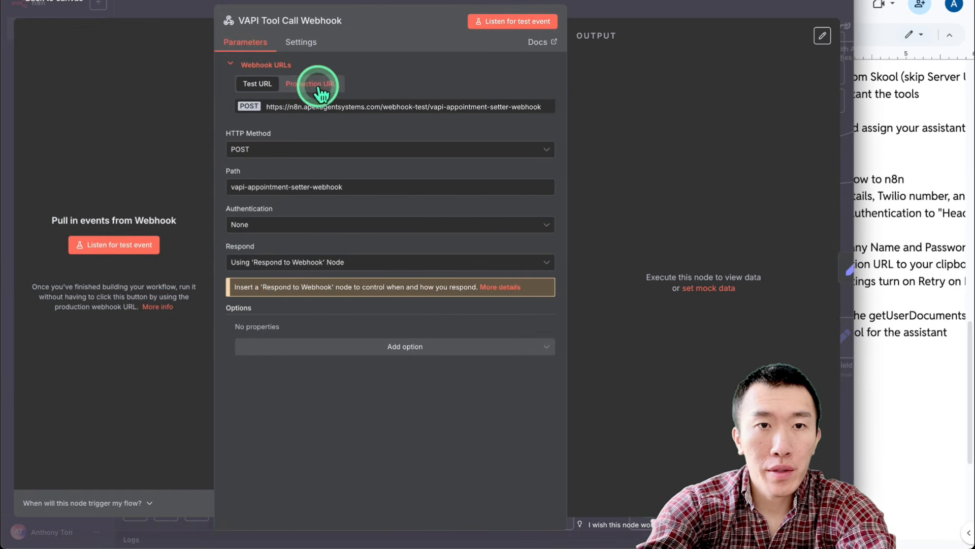
pyautogui.click(343, 81)
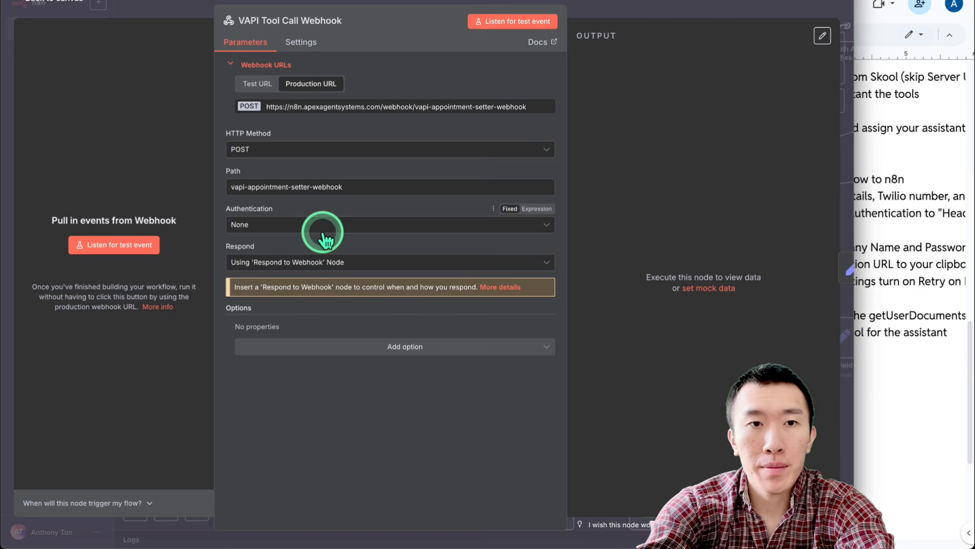
pyautogui.click(360, 226)
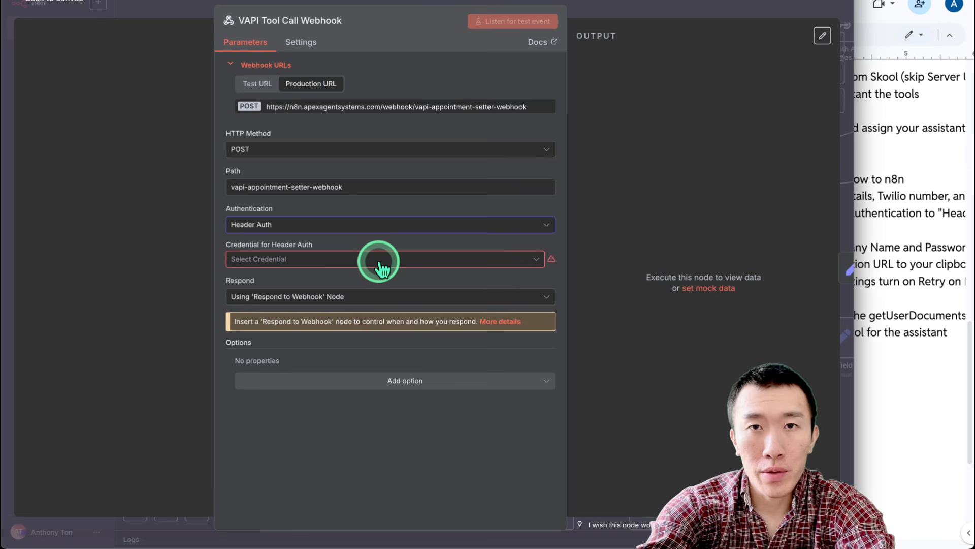
# Create a new Header Auth credential for the VAPI Tool Call Webhook
pyautogui.click(377, 261)
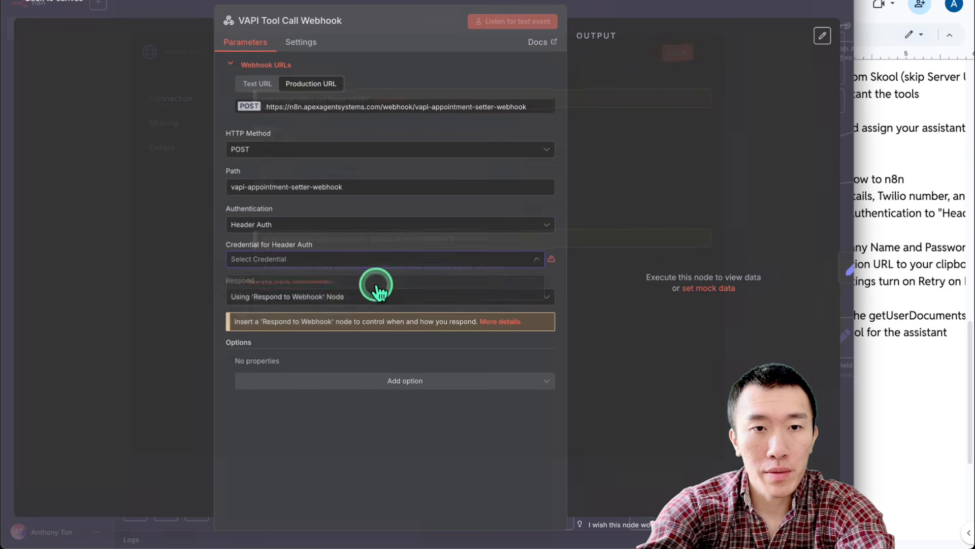
pyautogui.click(377, 287)
pyautogui.click(386, 166)
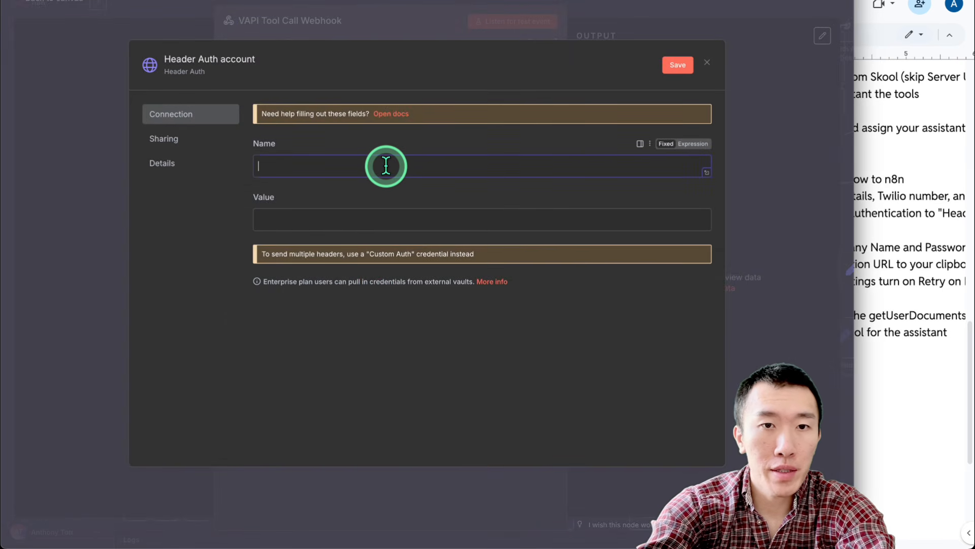
pyautogui.click(390, 220)
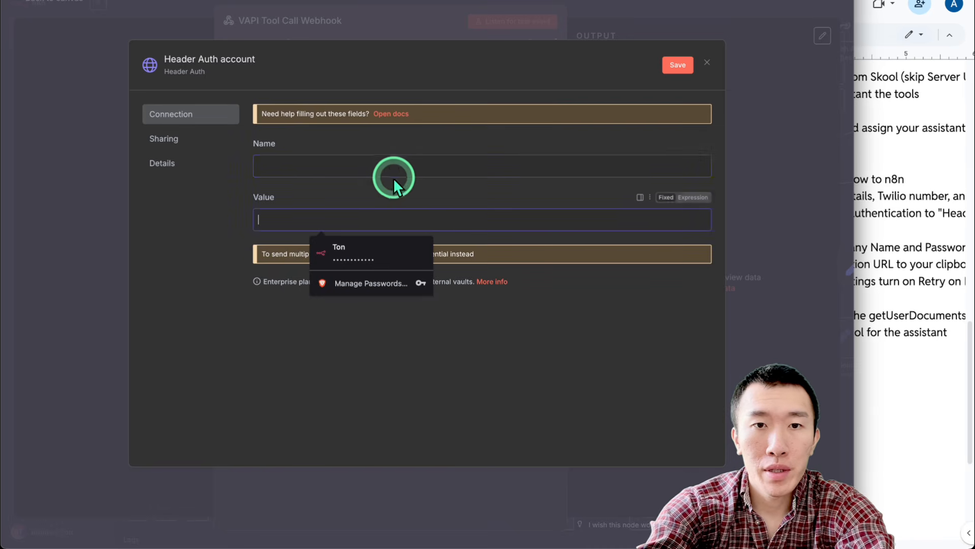
pyautogui.click(394, 172)
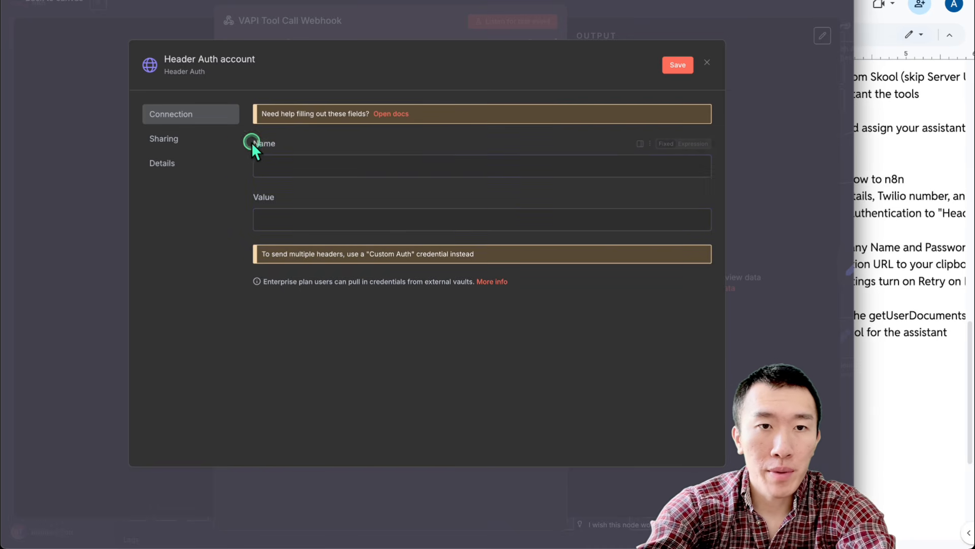
pyautogui.moveTo(251, 142); pyautogui.dragTo(291, 157)
pyautogui.moveTo(254, 197); pyautogui.dragTo(337, 198)
# Name the credential client1, enter its secret header value, and save it
pyautogui.click(374, 163)
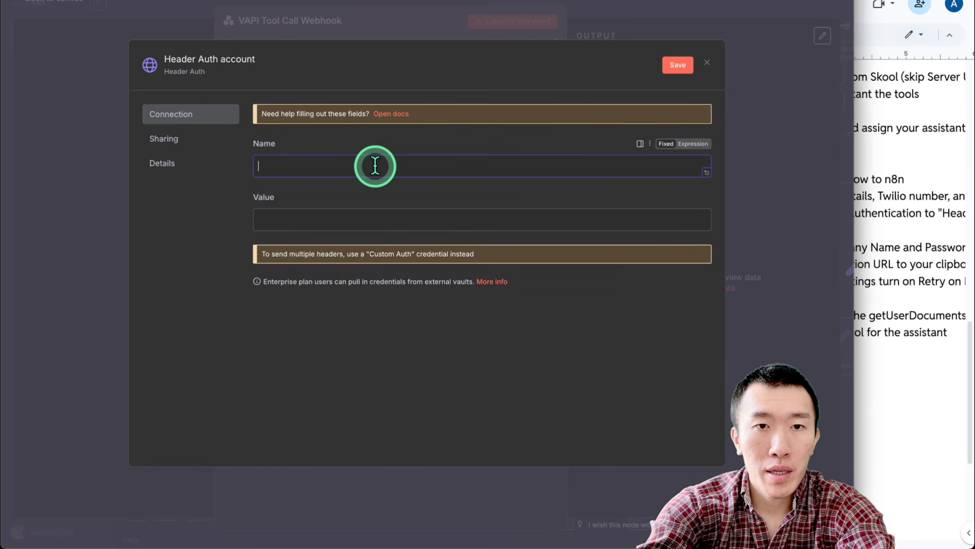
pyautogui.click(372, 219)
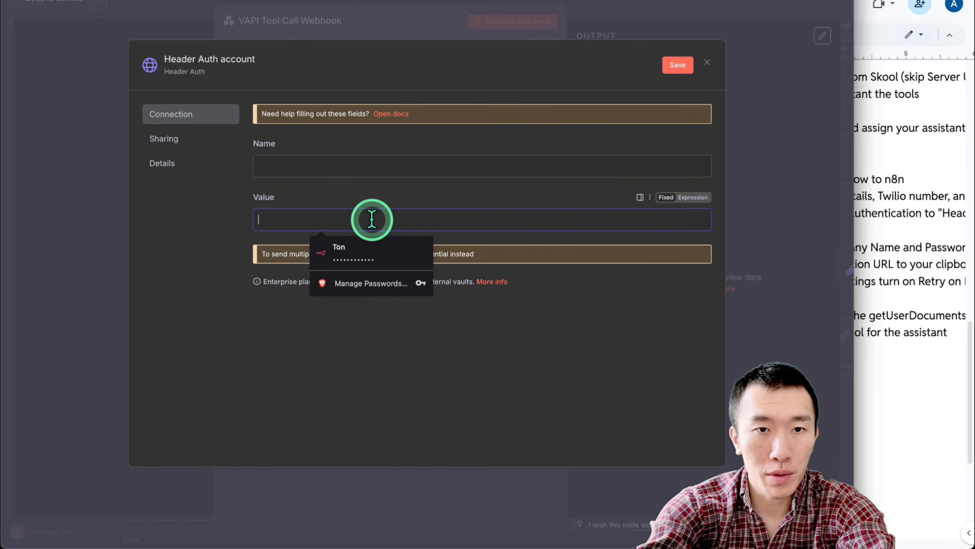
pyautogui.click(382, 170)
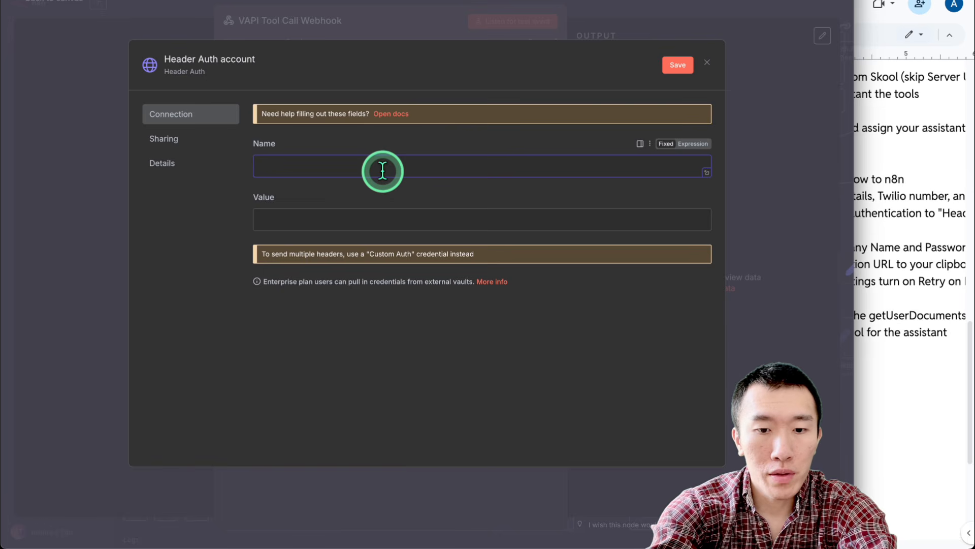
pyautogui.write('client1')
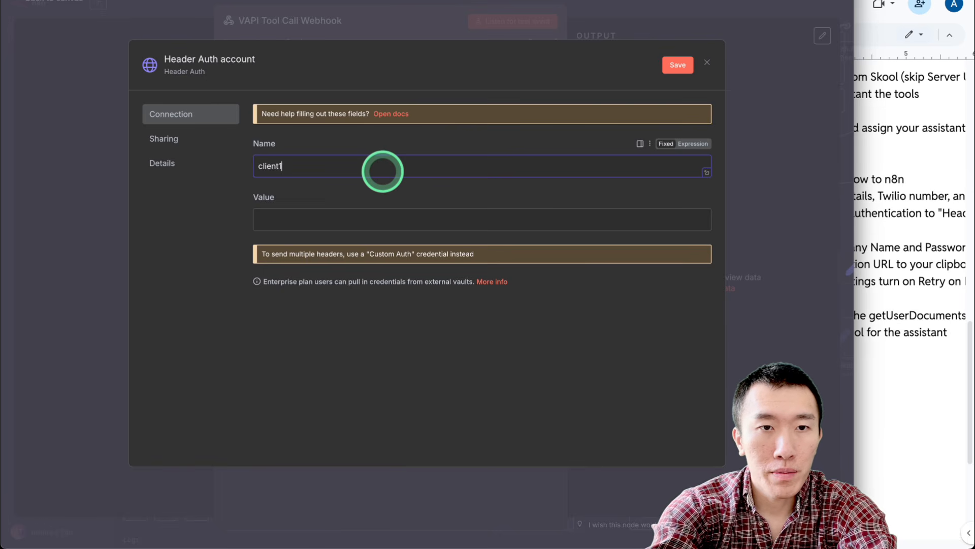
pyautogui.click(376, 212)
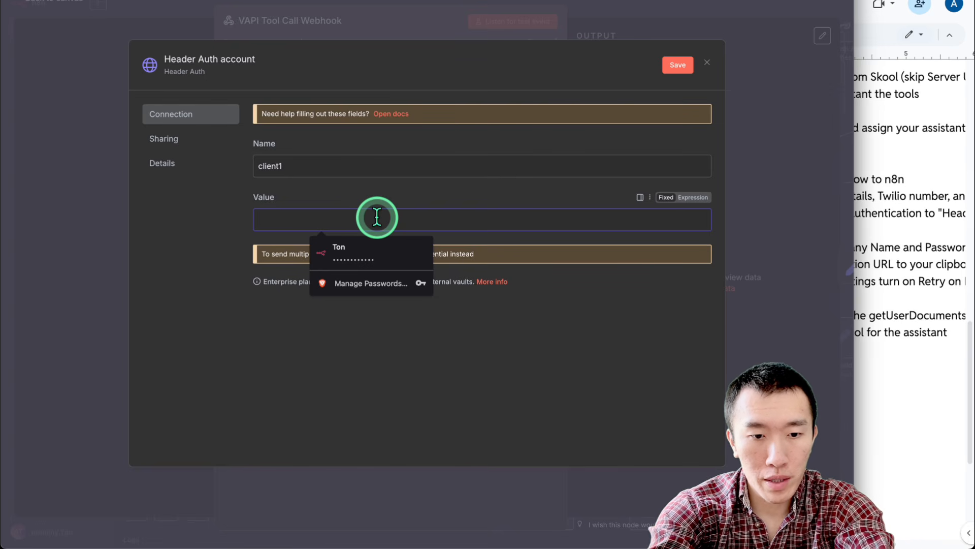
pyautogui.write('Bea')
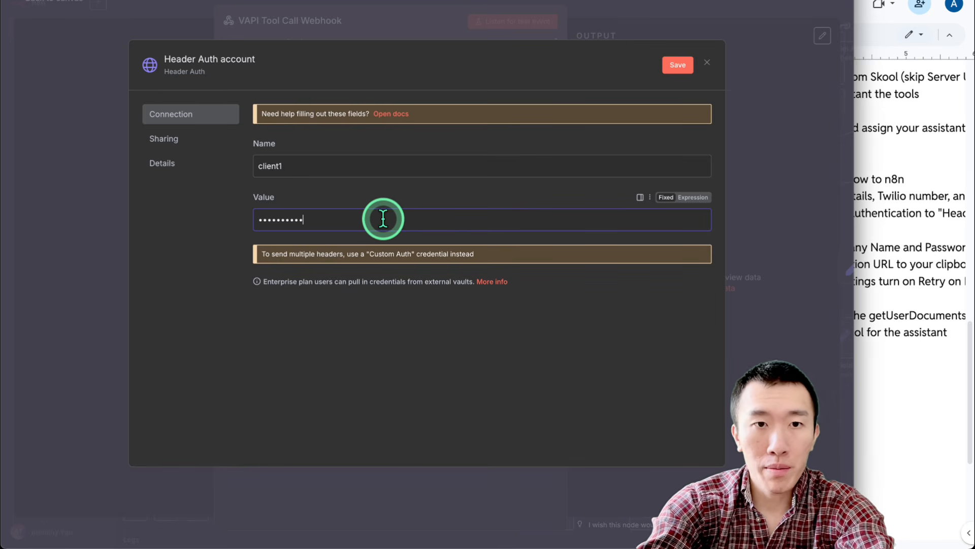
pyautogui.click(675, 66)
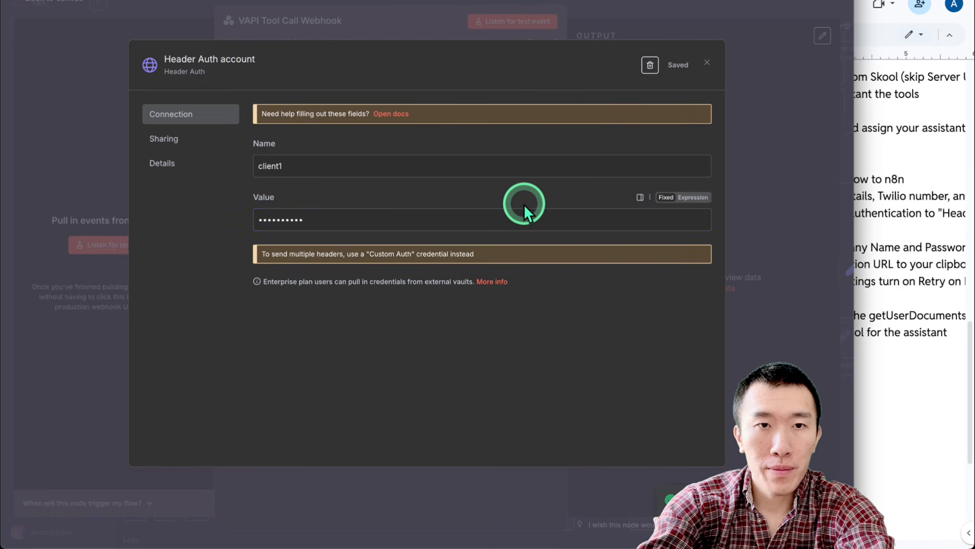
pyautogui.click(788, 181)
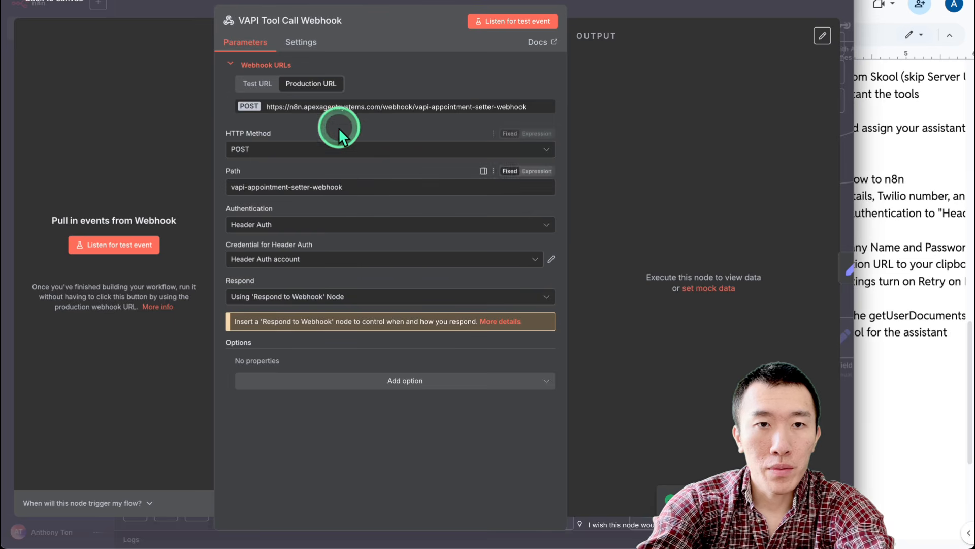
# Copy the webhook's production URL
pyautogui.click(342, 103)
pyautogui.click(341, 103)
pyautogui.click(344, 103)
pyautogui.click(345, 103)
pyautogui.click(344, 103)
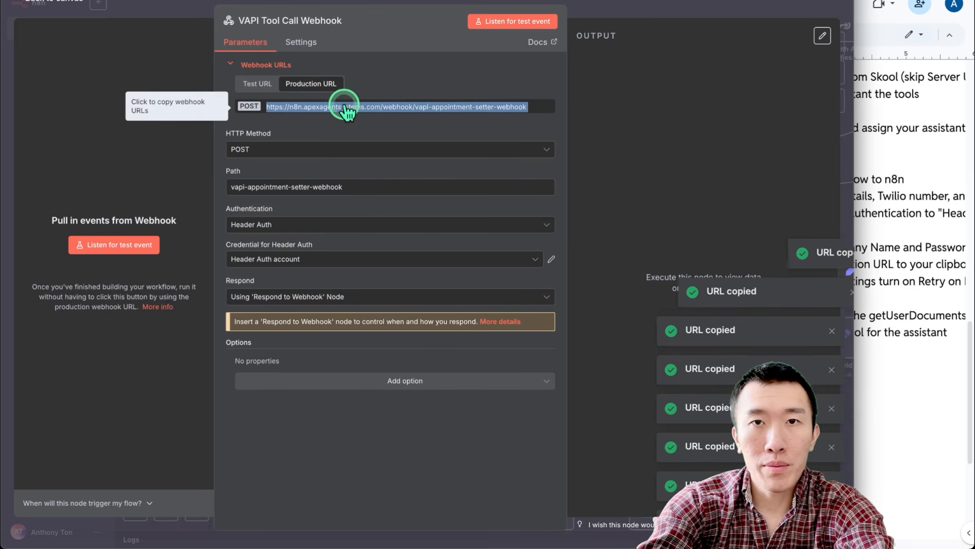
pyautogui.click(389, 107)
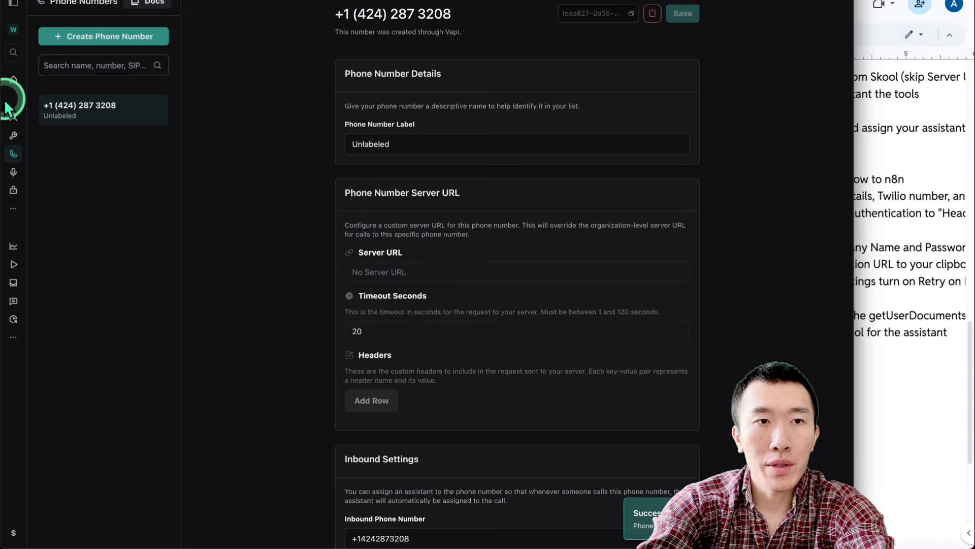
# Paste the vapi-appointment-setter-webhook URL into New Assistant's Messaging Server URL and add a header row
pyautogui.click(13, 116)
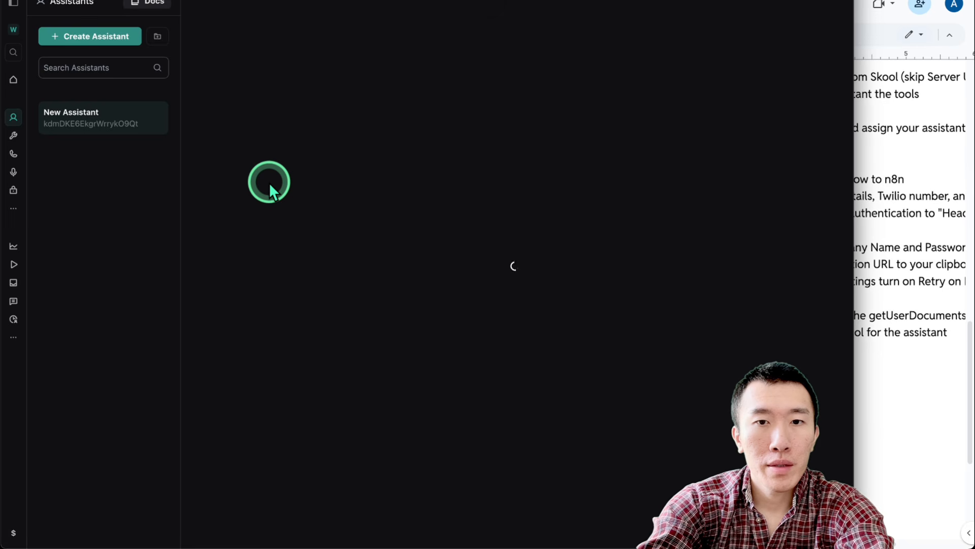
pyautogui.scroll(-15, 202, 197)
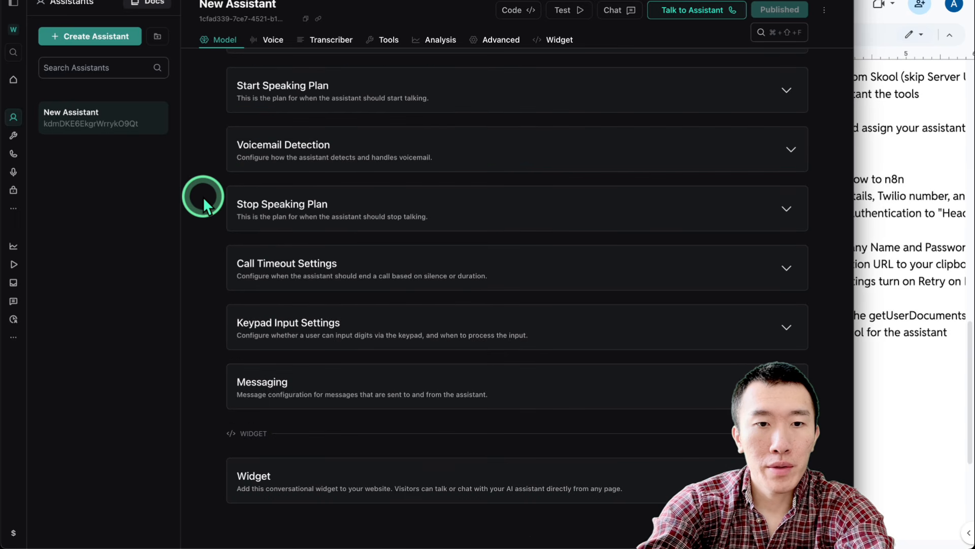
pyautogui.click(403, 385)
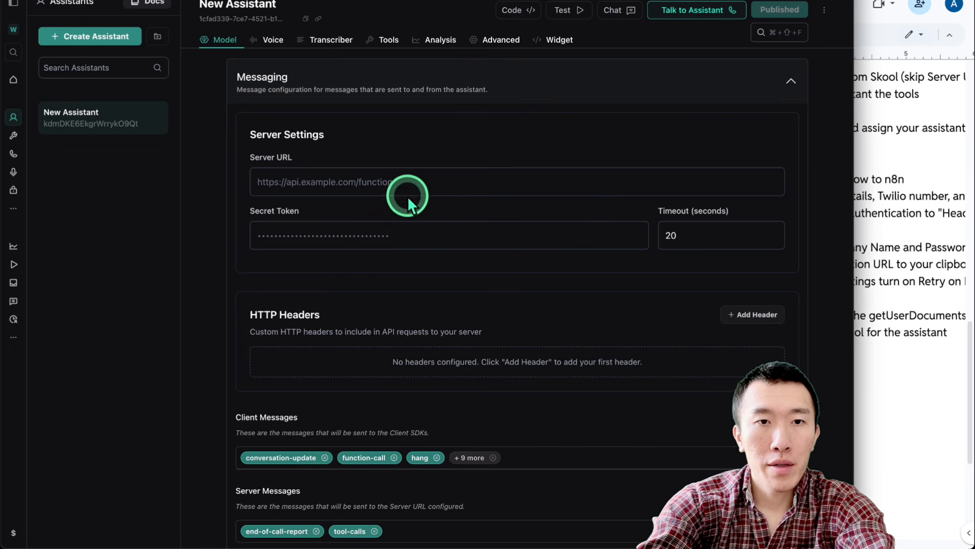
pyautogui.click(405, 183)
pyautogui.press('super+v')
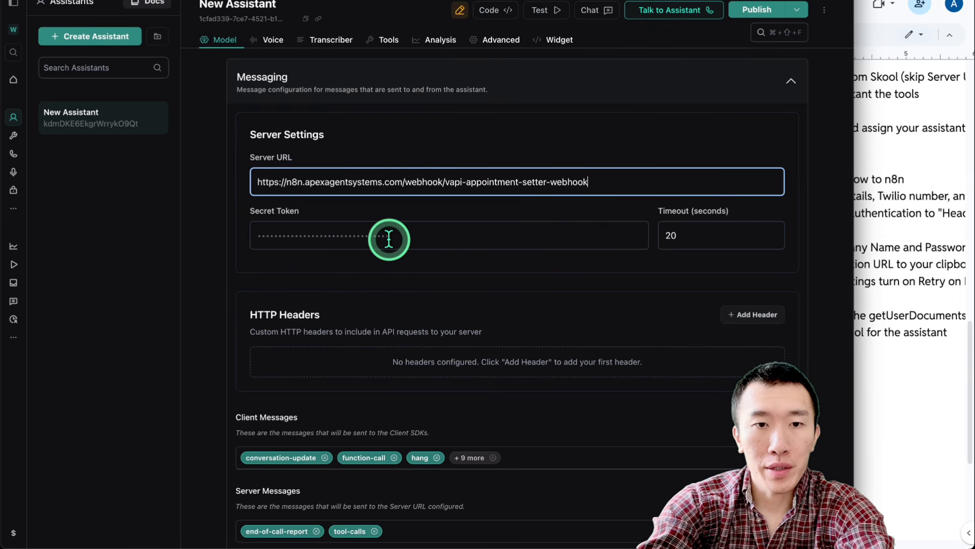
pyautogui.scroll(-3, 389, 240)
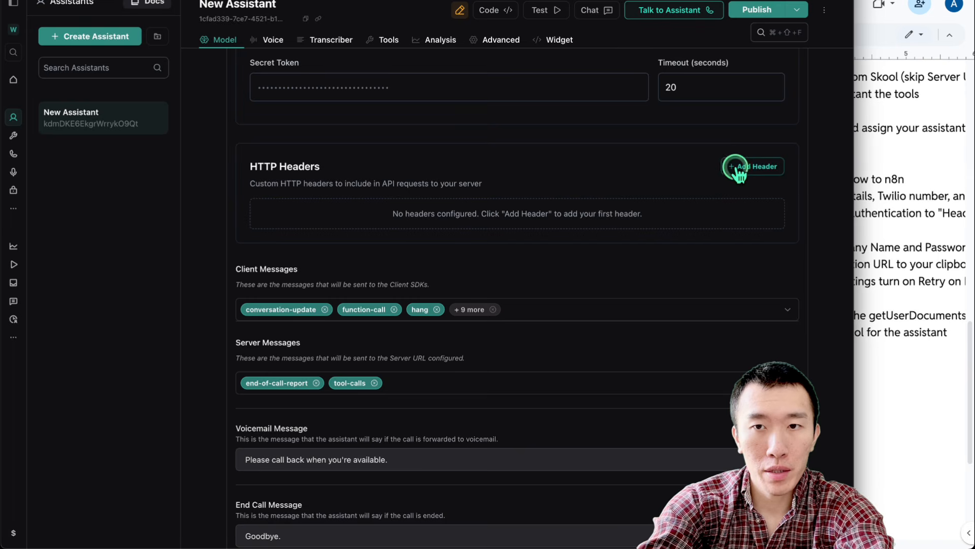
pyautogui.scroll(1, 737, 165)
pyautogui.click(752, 229)
# Add the HTTP header client1 with its secret value and publish the assistant
pyautogui.click(436, 268)
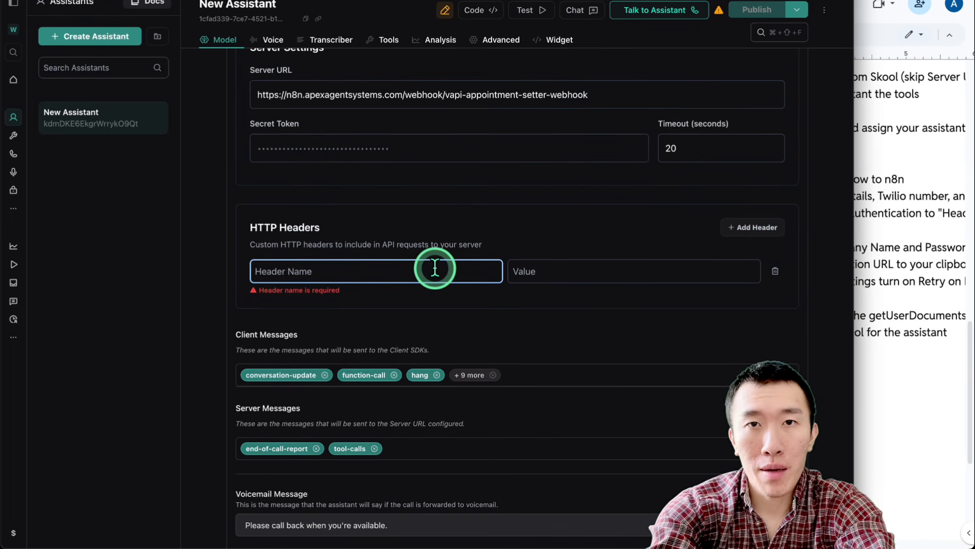
pyautogui.write('client1')
pyautogui.press('Tab')
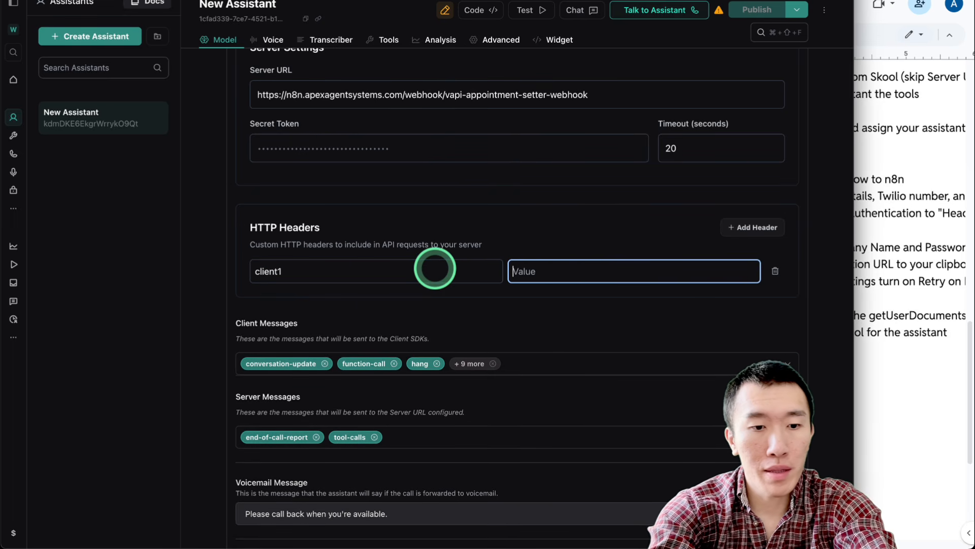
pyautogui.write('1234567890')
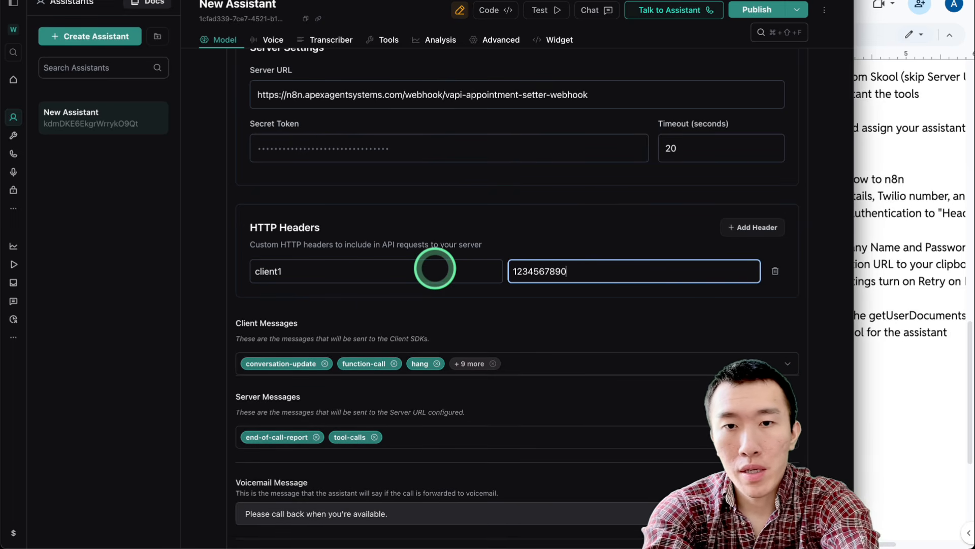
pyautogui.click(580, 231)
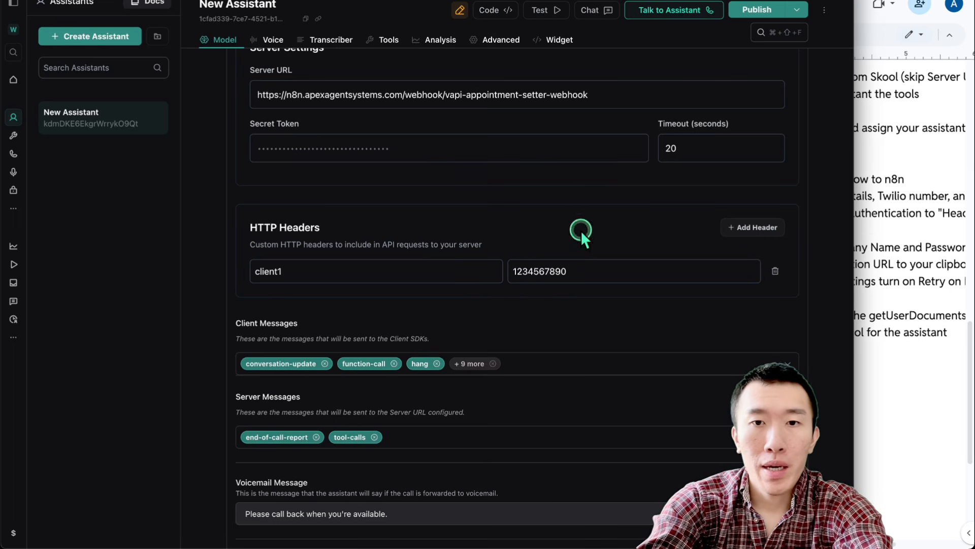
pyautogui.click(587, 269)
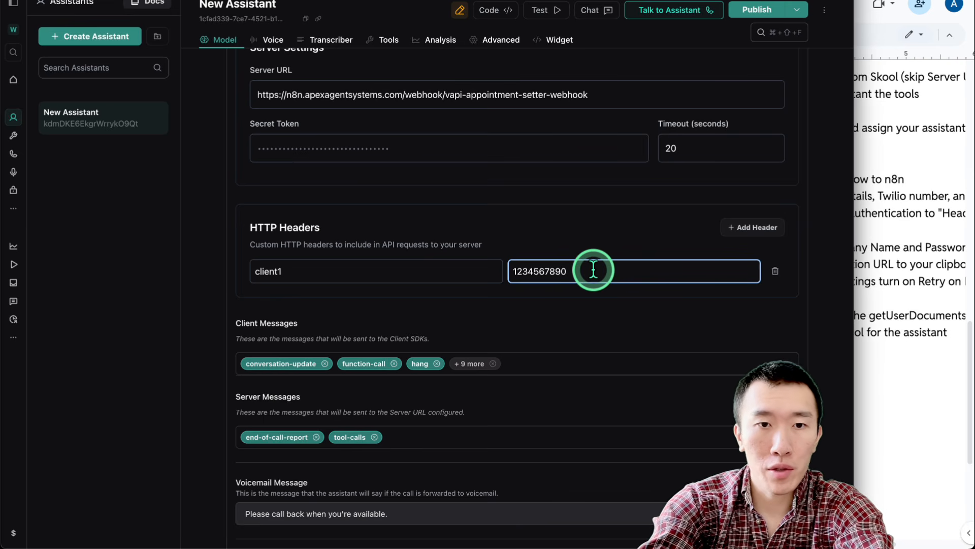
pyautogui.click(757, 10)
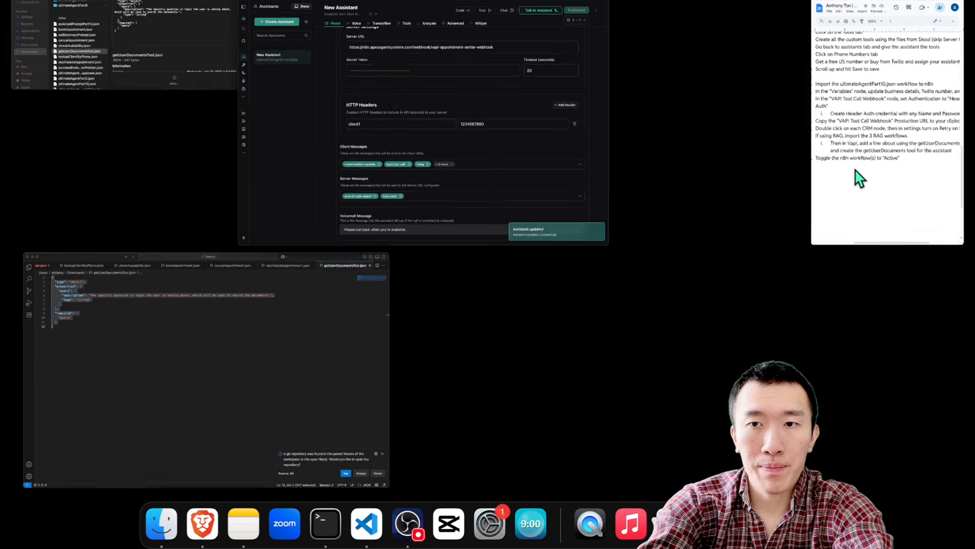
pyautogui.click(807, 261)
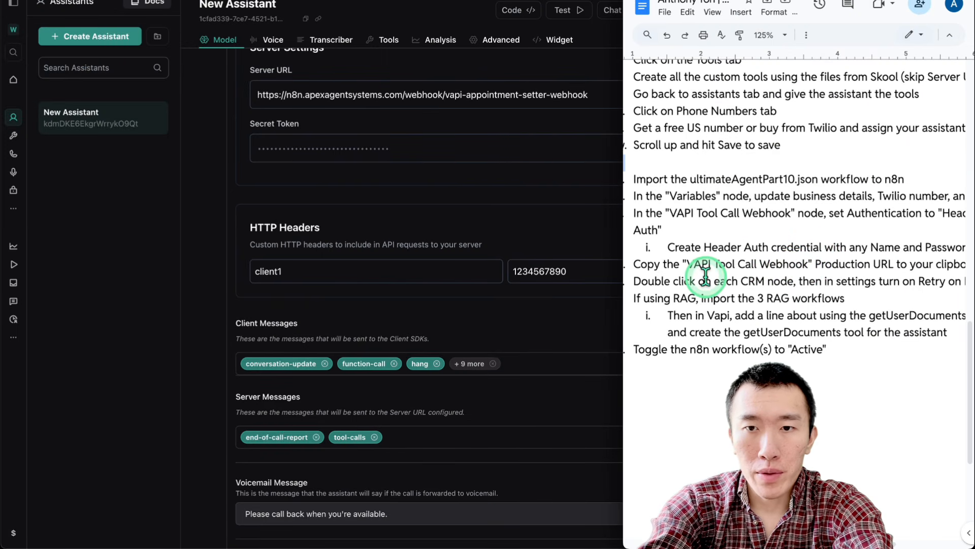
# Add step e: go back to Vapi, scroll to Messaging, enter the Production URL as Server URL
pyautogui.moveTo(667, 264); pyautogui.dragTo(941, 249)
pyautogui.click(923, 263)
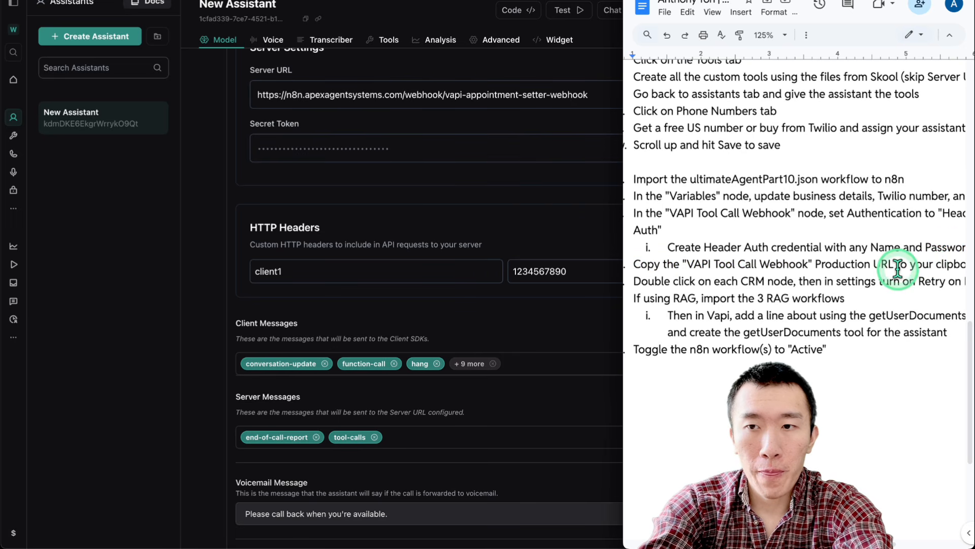
pyautogui.scroll(-1, 860, 266)
pyautogui.hscroll(2, 854, 267)
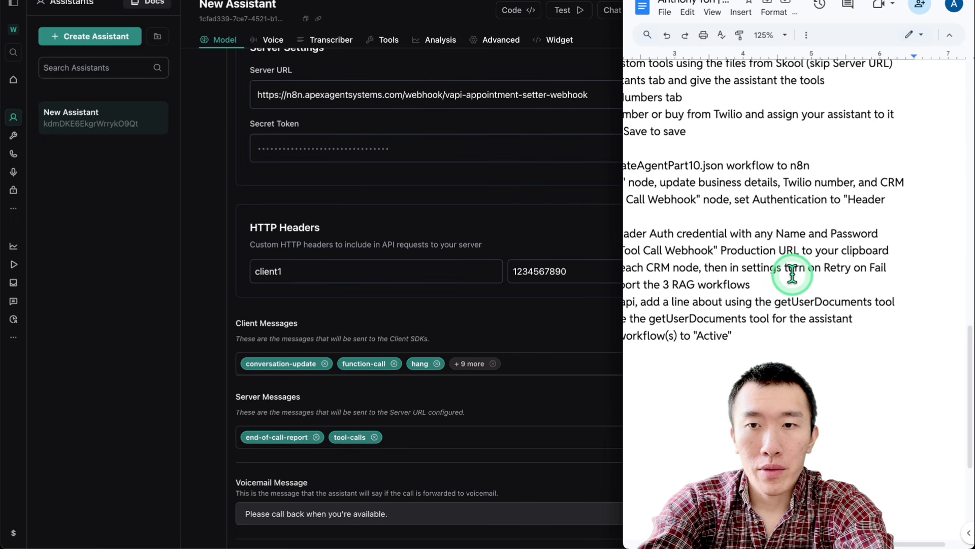
pyautogui.hscroll(-3, 793, 274)
pyautogui.hscroll(2, 793, 274)
pyautogui.hscroll(3, 793, 275)
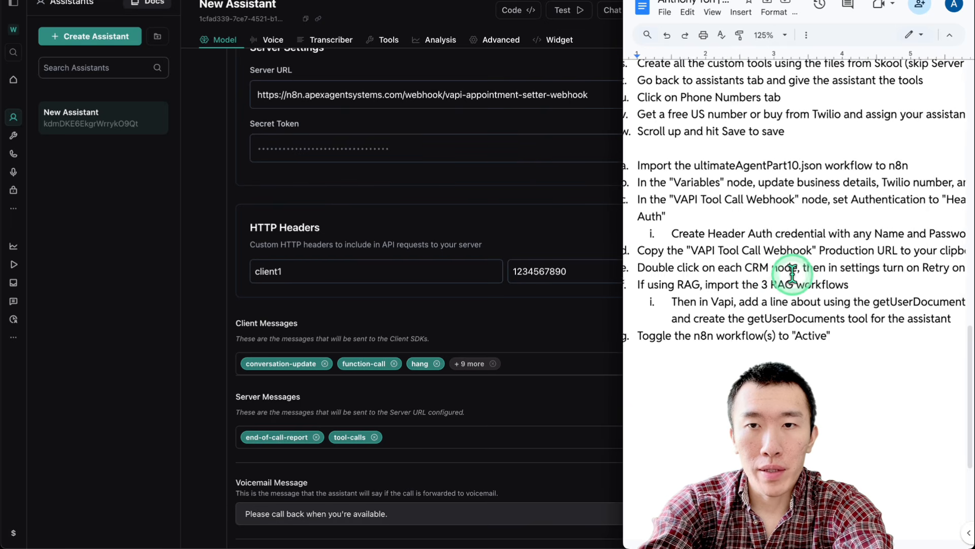
pyautogui.click(923, 252)
pyautogui.press('Return')
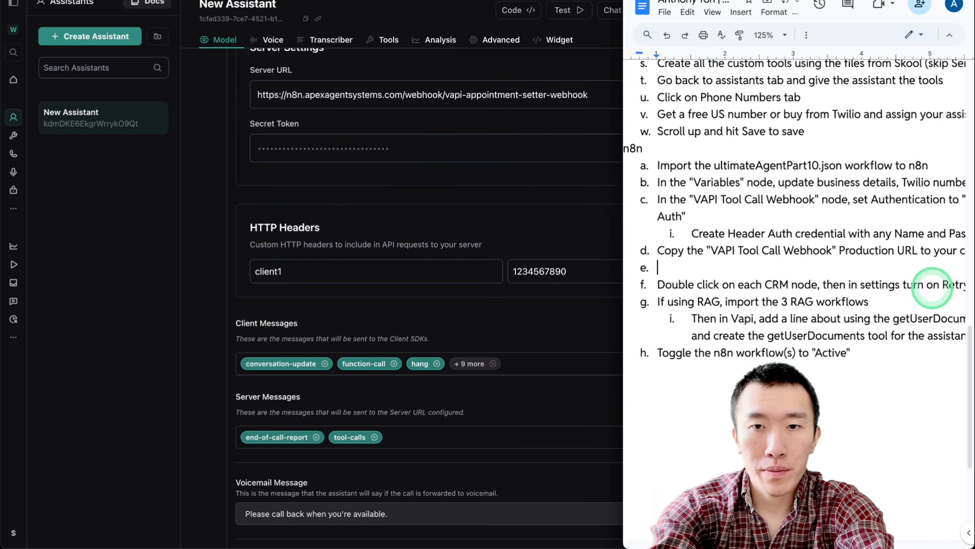
pyautogui.write('Go bac')
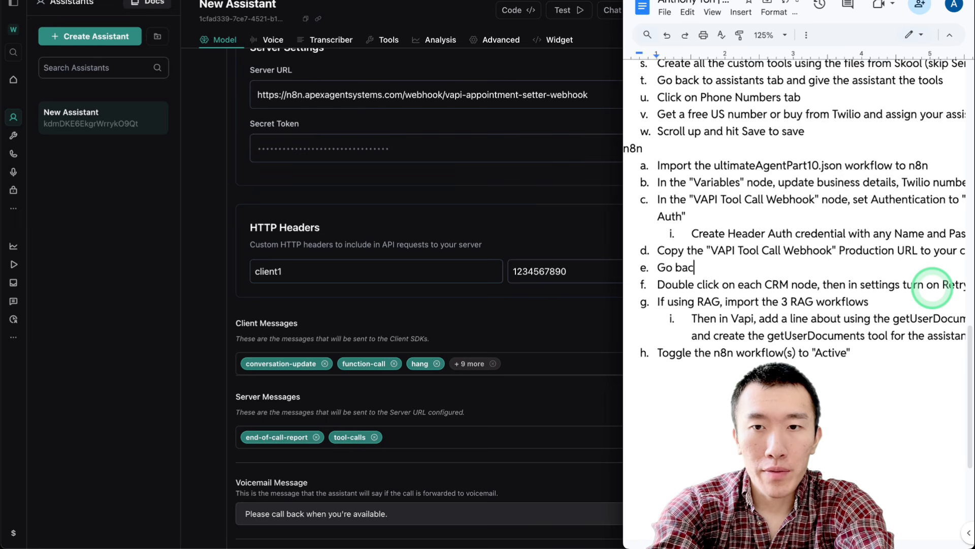
pyautogui.write('k to Vapi')
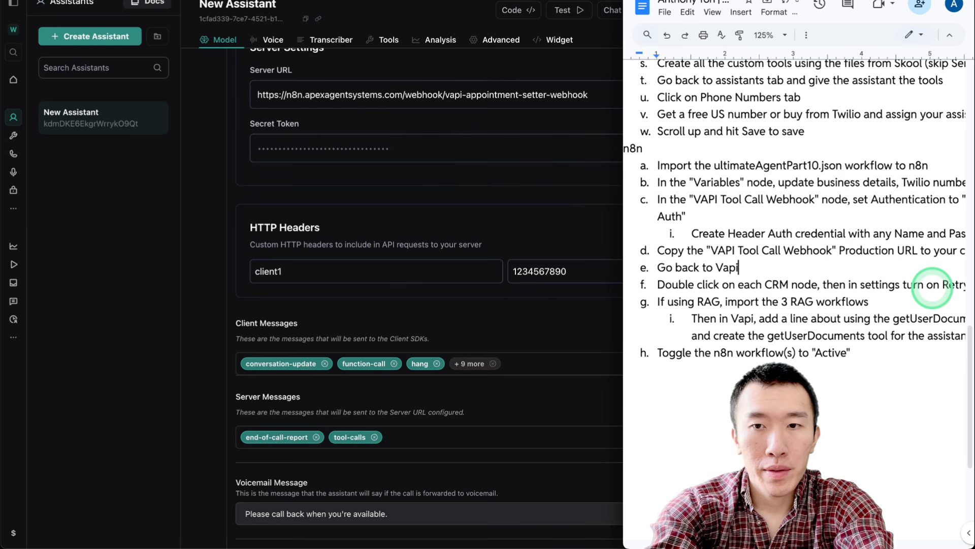
pyautogui.write(', scroll dow')
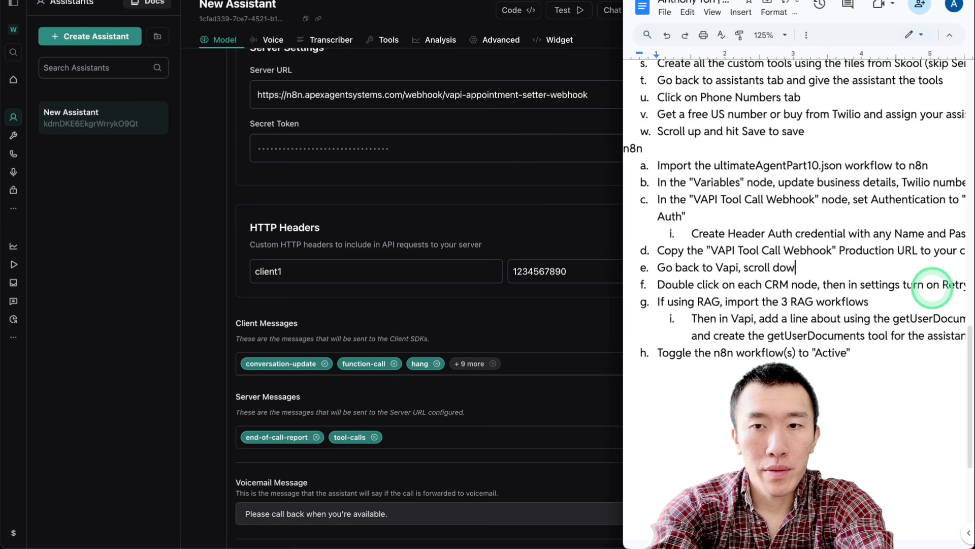
pyautogui.write('n to Messaging, enter the')
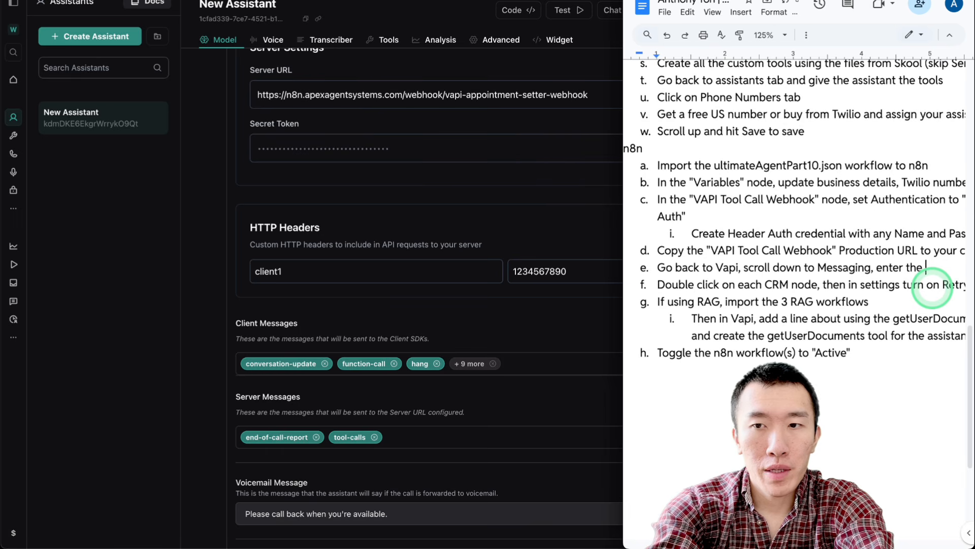
pyautogui.write('Production ')
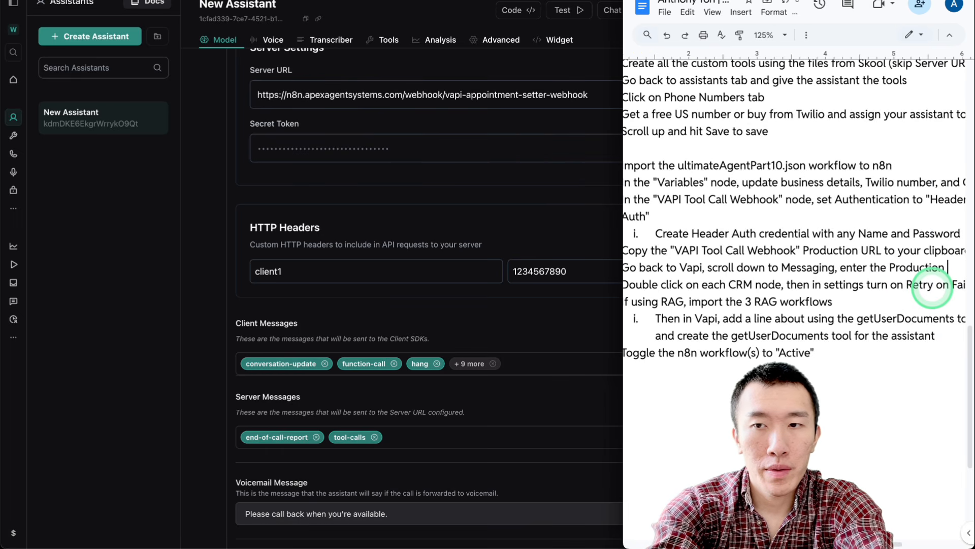
pyautogui.write('the ')
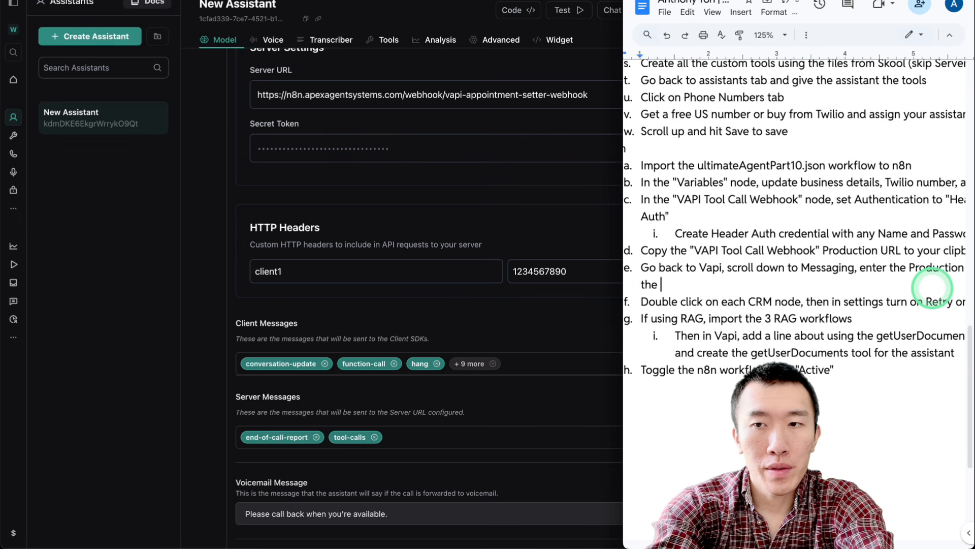
pyautogui.write('Server U')
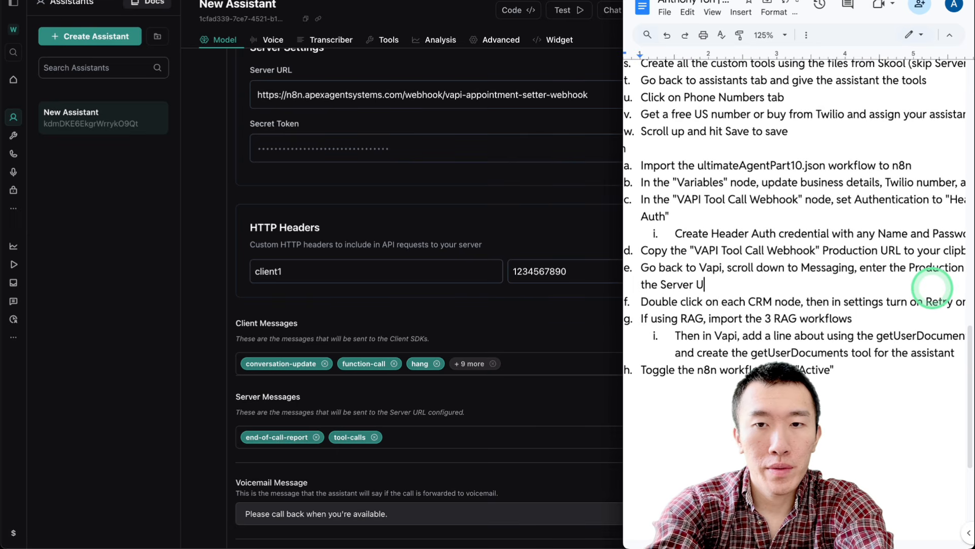
pyautogui.write('RL and')
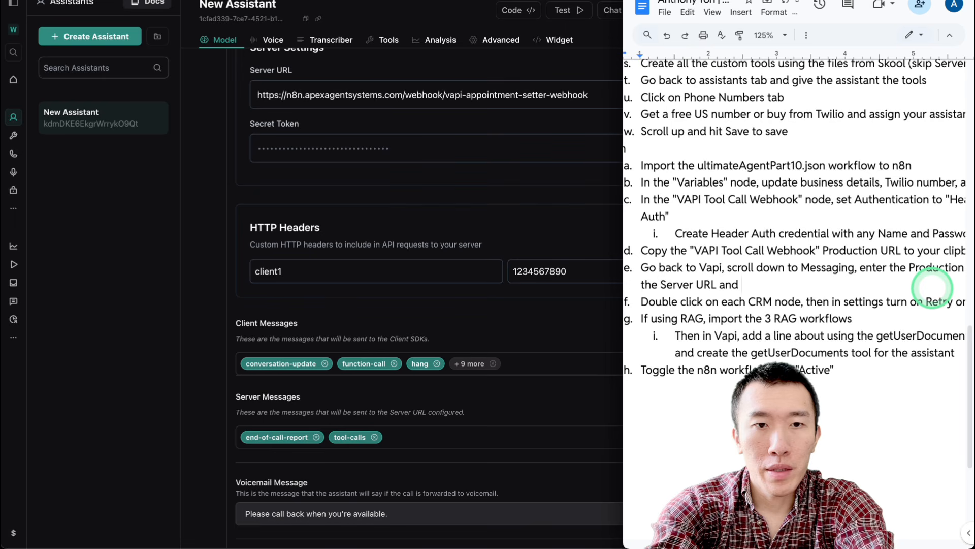
pyautogui.press('BackSpace')
pyautogui.press('BackSpace')
pyautogui.press('BackSpace')
pyautogui.press('BackSpace')
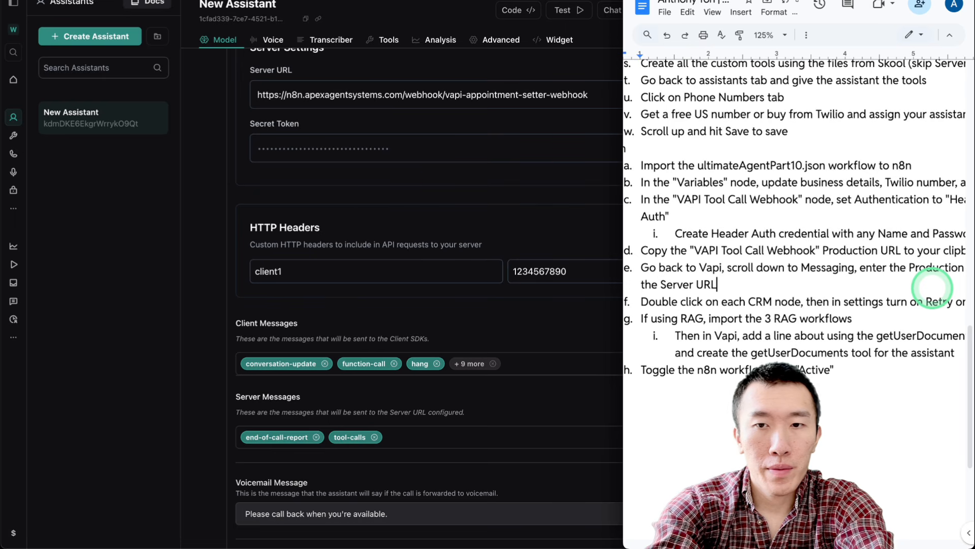
# Add indented sub-item: in HTTP Headers, enter the name and password created for Header Auth
pyautogui.press('Return')
pyautogui.press('Tab')
pyautogui.write('In Https')
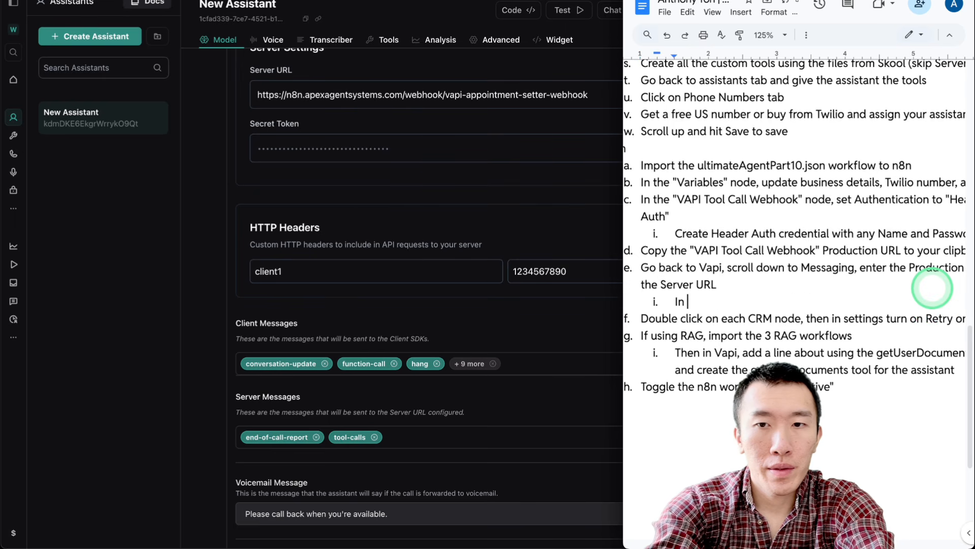
pyautogui.press('BackSpace')
pyautogui.press('BackSpace')
pyautogui.press('BackSpace')
pyautogui.press('BackSpace')
pyautogui.write('TTP Headers')
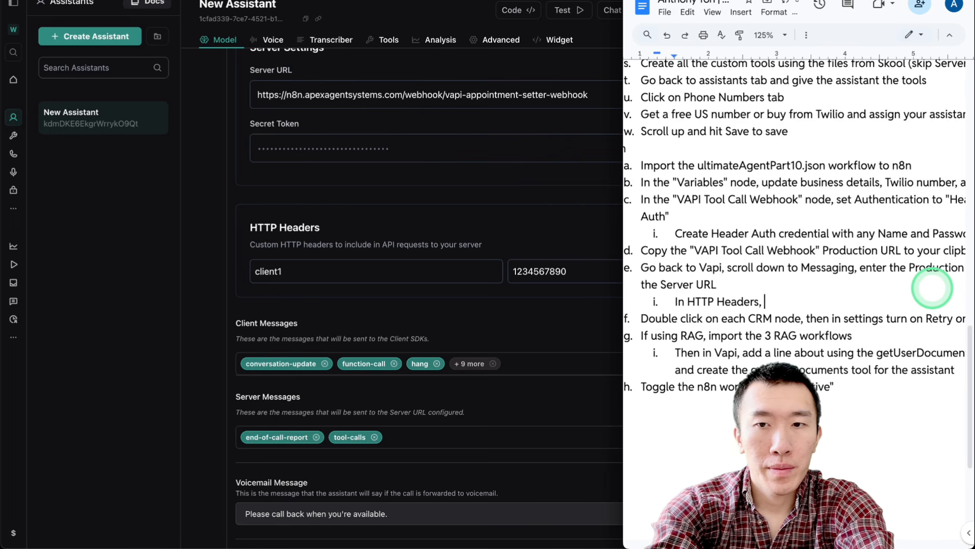
pyautogui.write(', enter th')
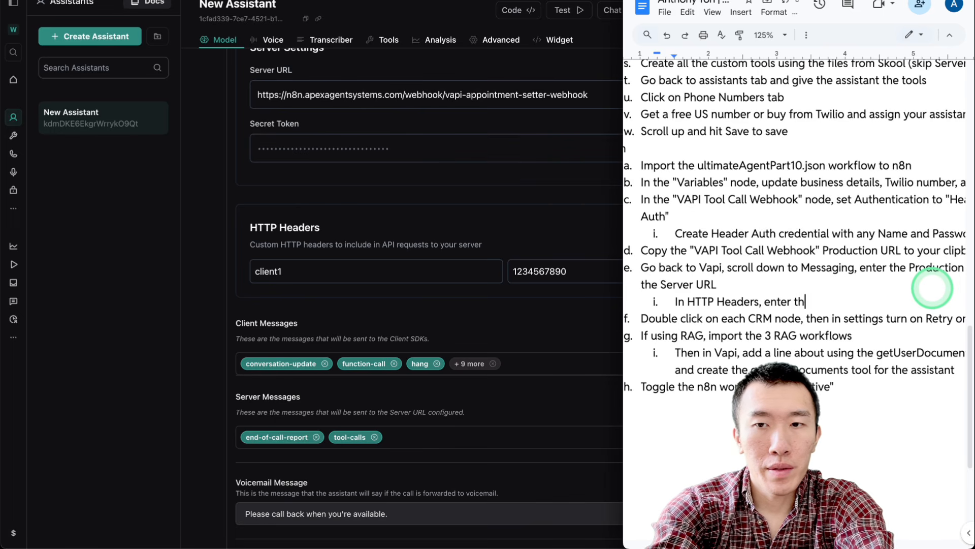
pyautogui.write('e name and p')
pyautogui.press('BackSpace')
pyautogui.press('BackSpace')
pyautogui.write('d ')
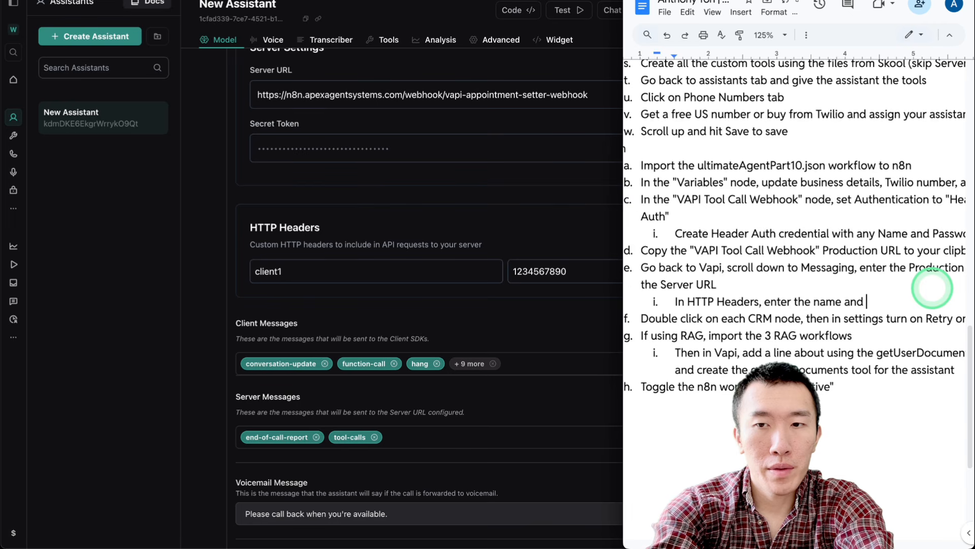
pyautogui.write('password that you ')
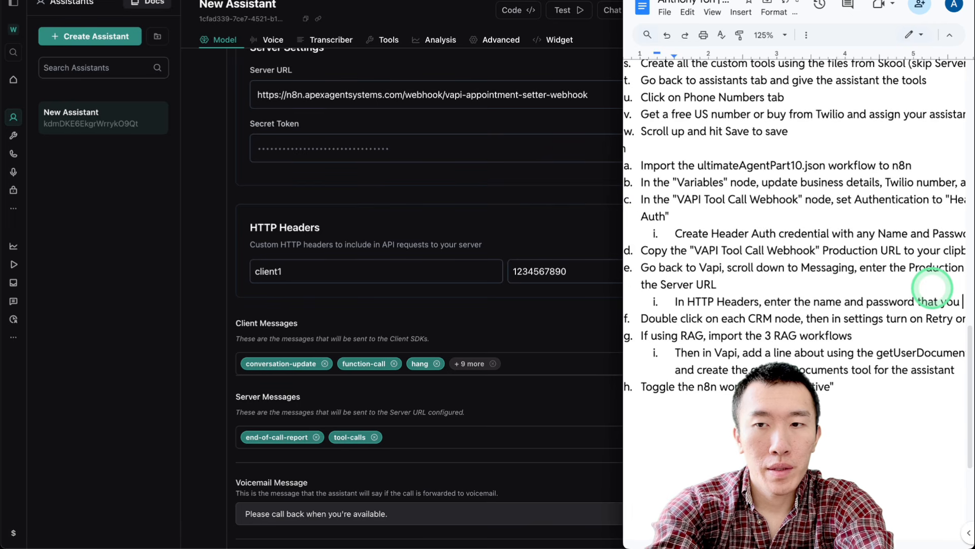
pyautogui.write('just created')
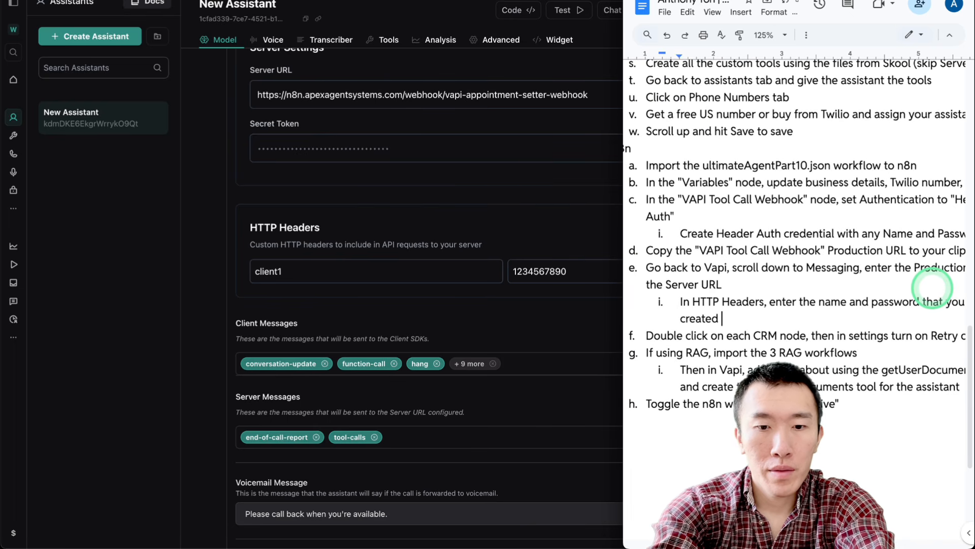
pyautogui.write(' for Header')
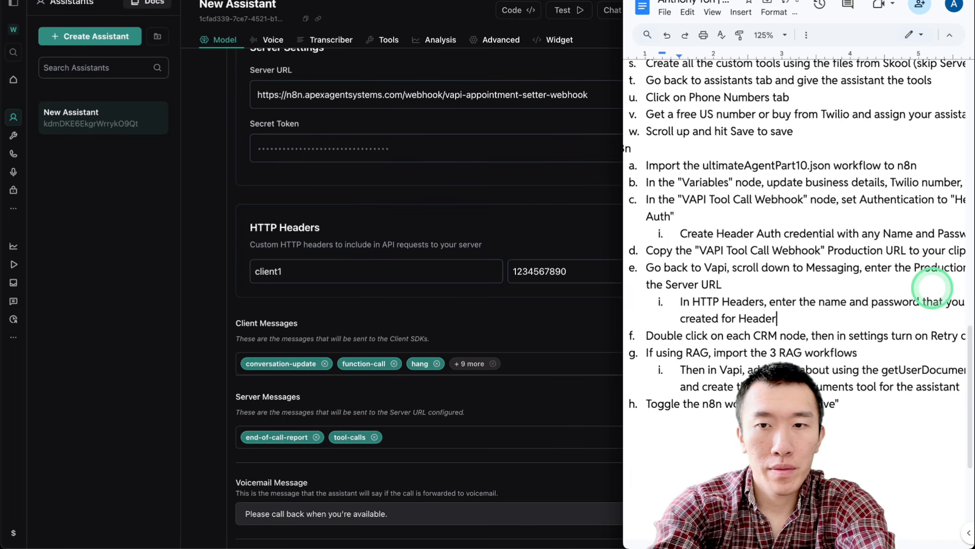
pyautogui.write(' Auth')
pyautogui.press('Escape')
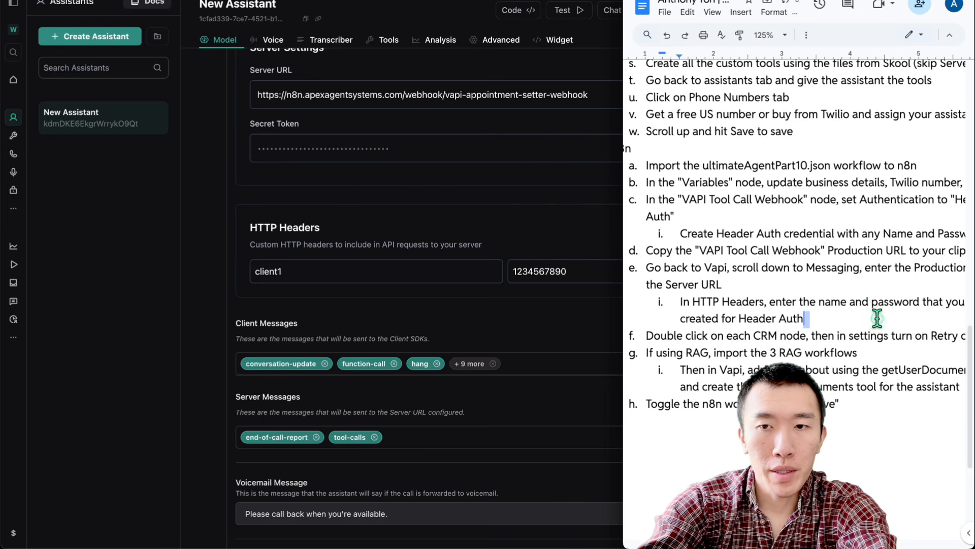
pyautogui.scroll(-1, 813, 320)
pyautogui.scroll(-1, 727, 336)
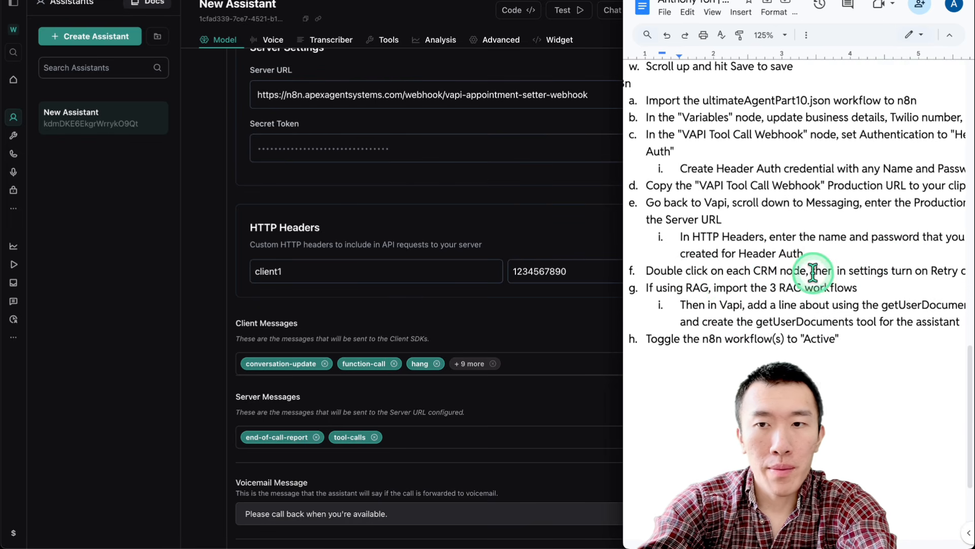
pyautogui.hscroll(2, 833, 271)
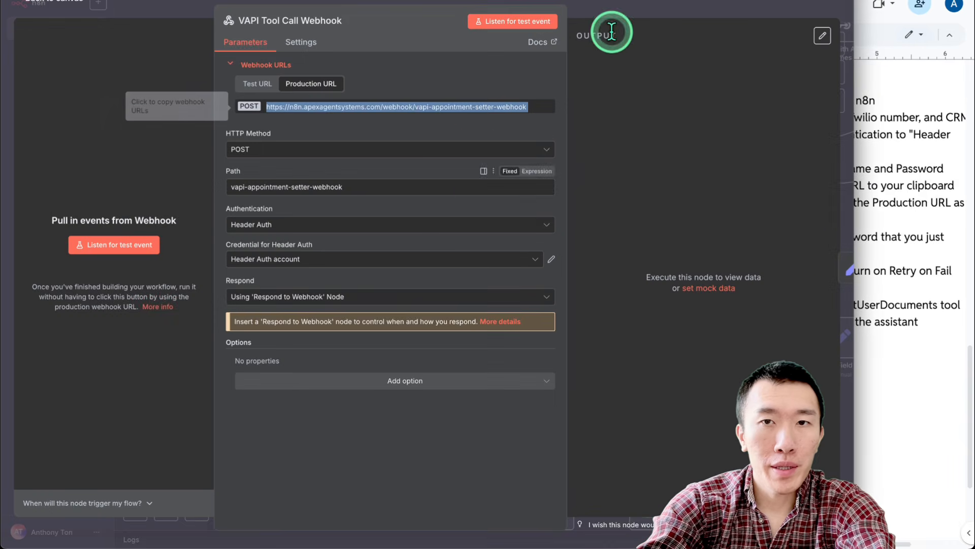
# Close the VAPI Tool Call Webhook node and zoom to fit the whole workflow
pyautogui.press('Escape')
pyautogui.press('1')
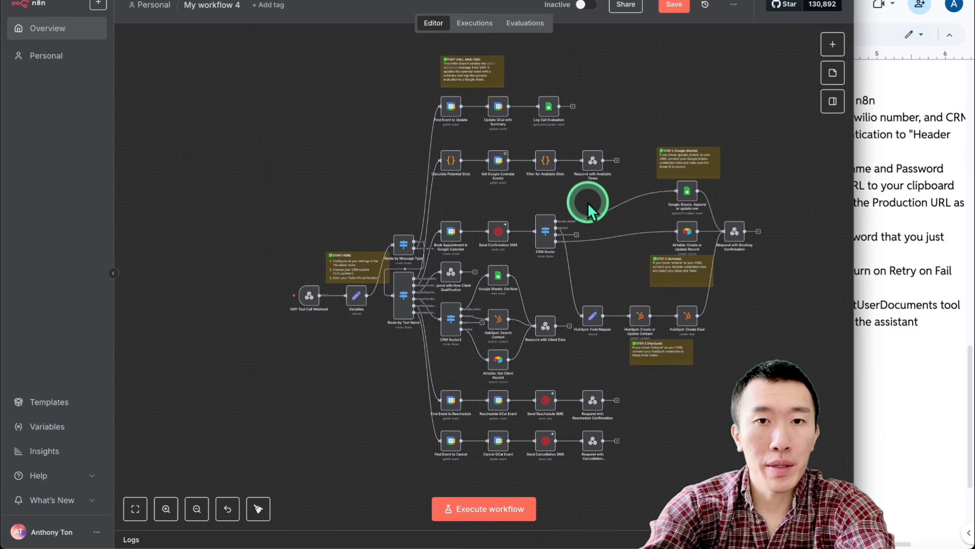
pyautogui.hscroll(1, 587, 202)
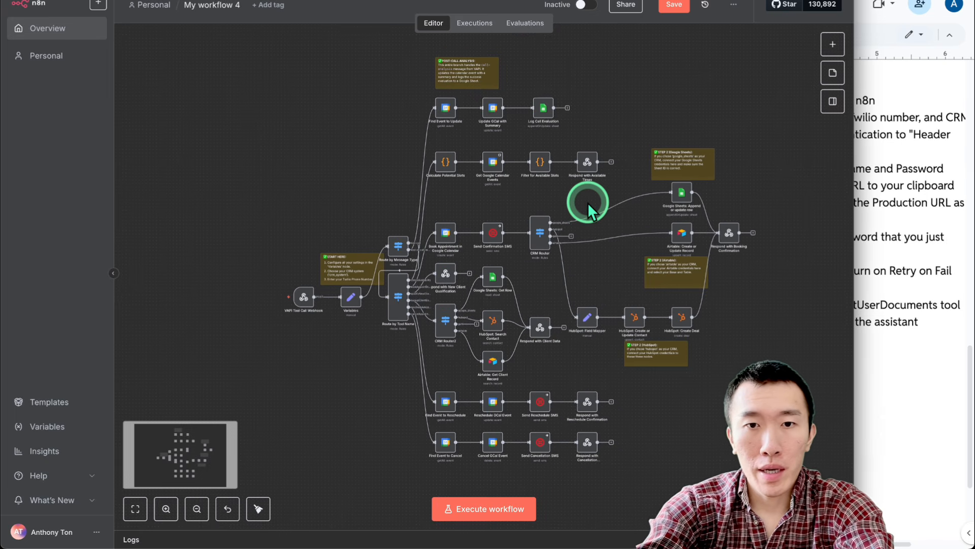
pyautogui.scroll(1, 587, 202)
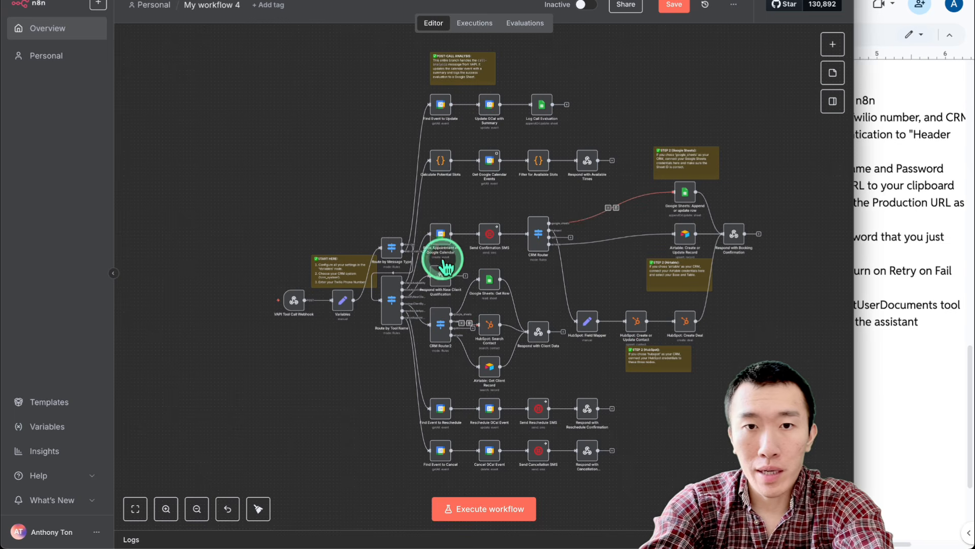
# Turn on Retry On Fail for the Find Event to Update node
pyautogui.doubleClick(440, 106)
pyautogui.click(386, 43)
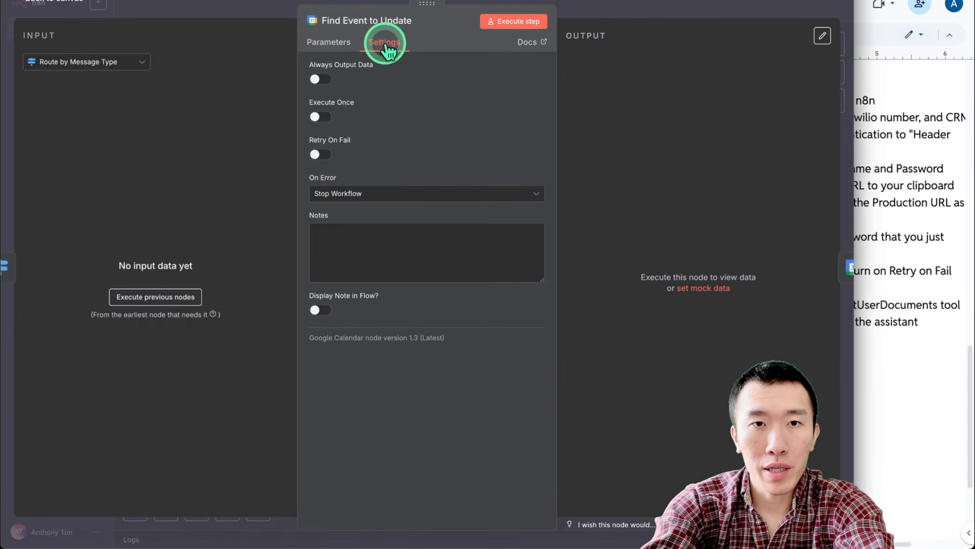
pyautogui.click(326, 152)
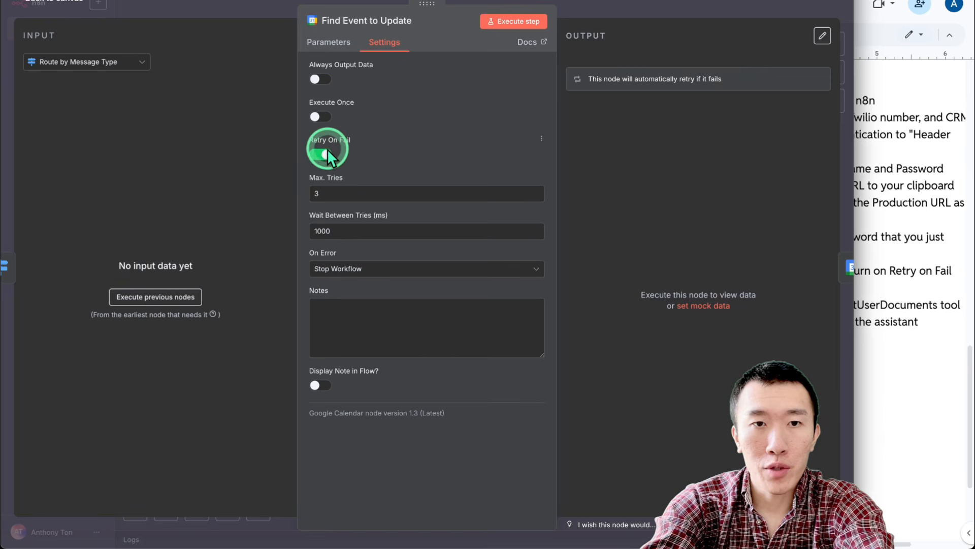
pyautogui.doubleClick(356, 231)
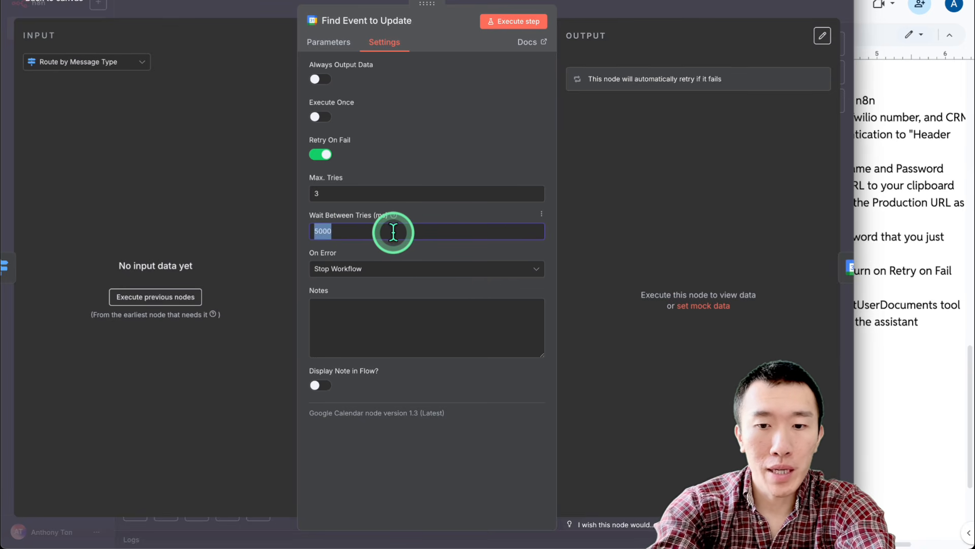
pyautogui.click(627, 7)
# Turn on Retry On Fail for Update GCal with Summary and the remaining calendar and SMS nodes
pyautogui.click(490, 108)
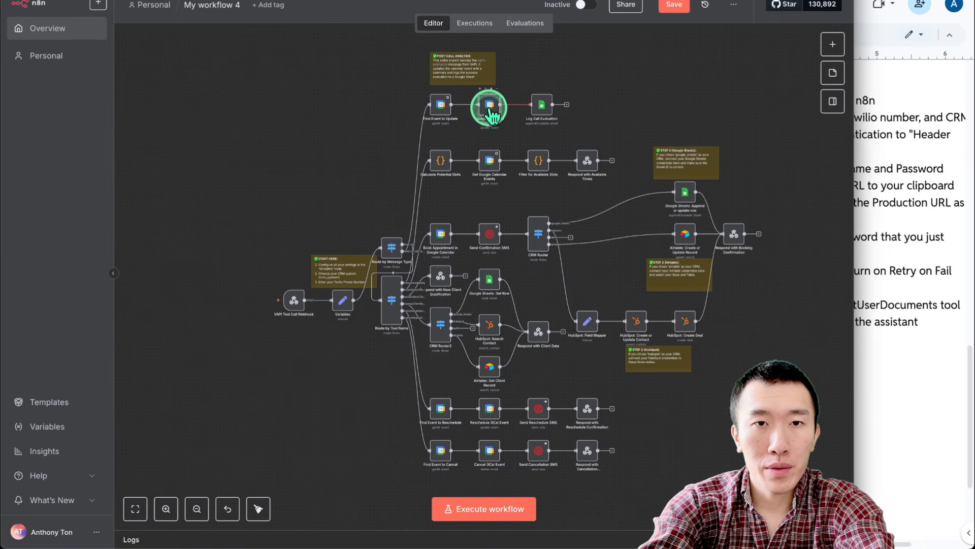
pyautogui.doubleClick(489, 108)
pyautogui.click(388, 47)
pyautogui.click(315, 154)
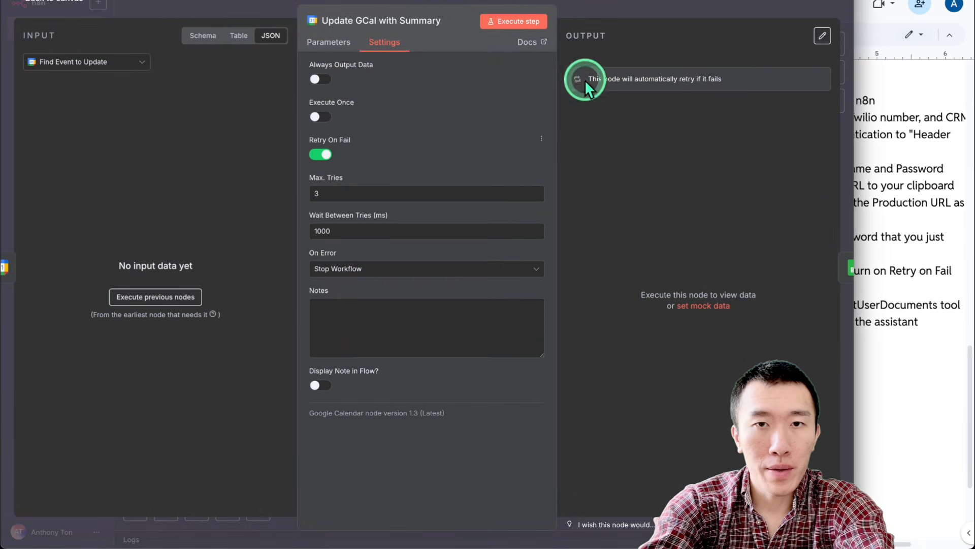
pyautogui.click(676, 196)
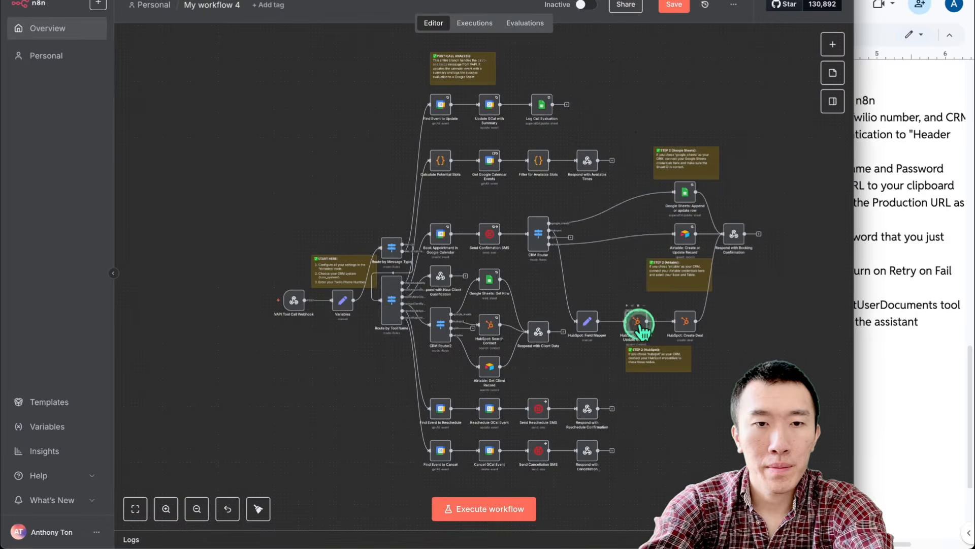
pyautogui.click(395, 49)
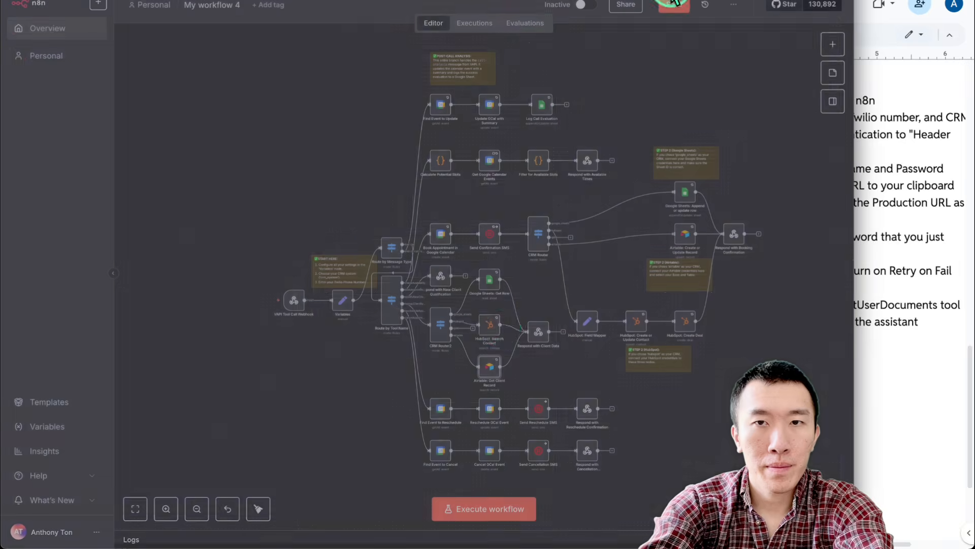
pyautogui.click(461, 300)
pyautogui.click(601, 29)
pyautogui.click(385, 42)
pyautogui.click(656, 111)
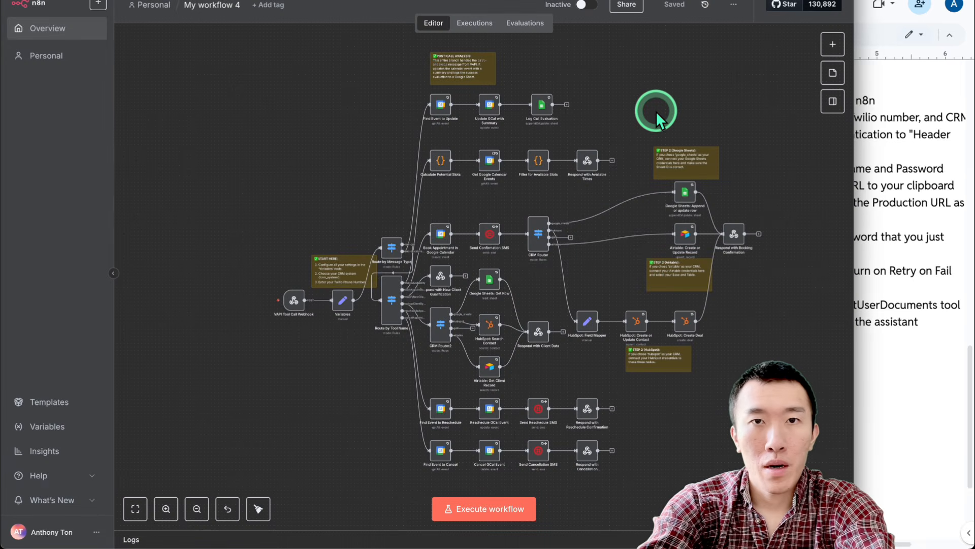
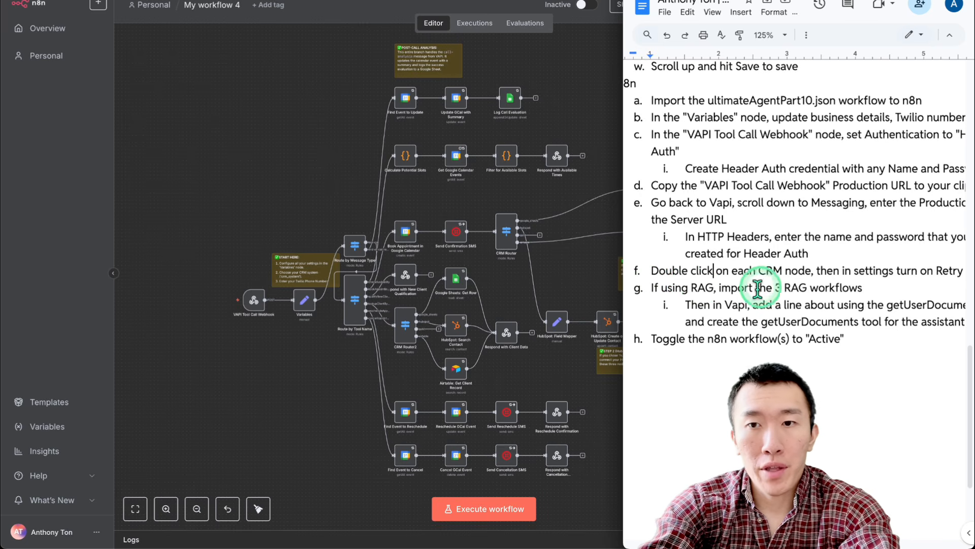
# Import ultimateAgentPart2.json from Downloads into the empty My workflow 5
pyautogui.click(612, 274)
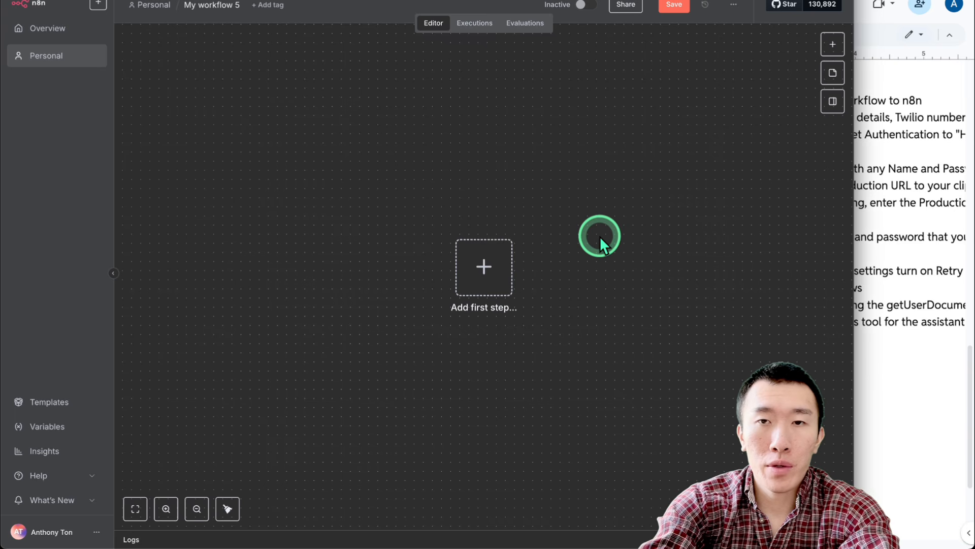
pyautogui.click(735, 8)
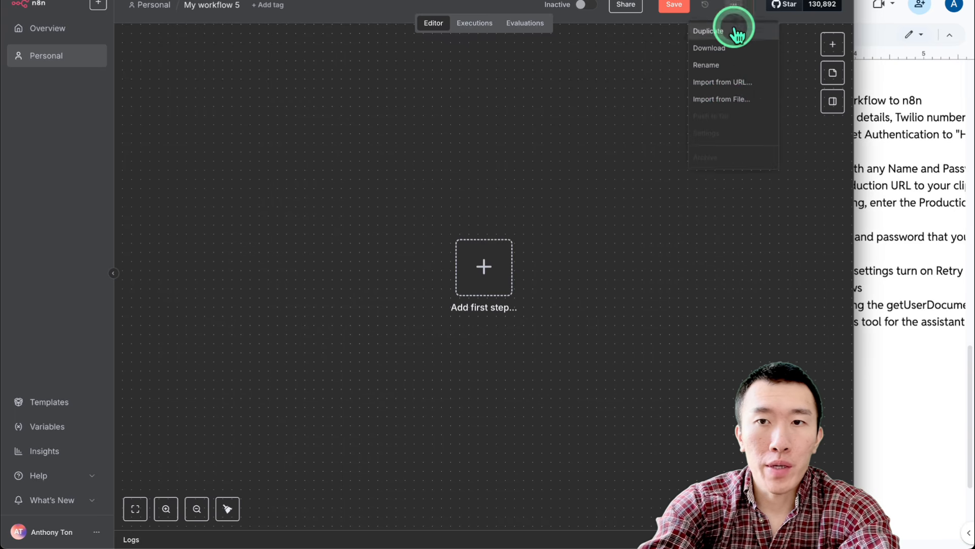
pyautogui.click(731, 98)
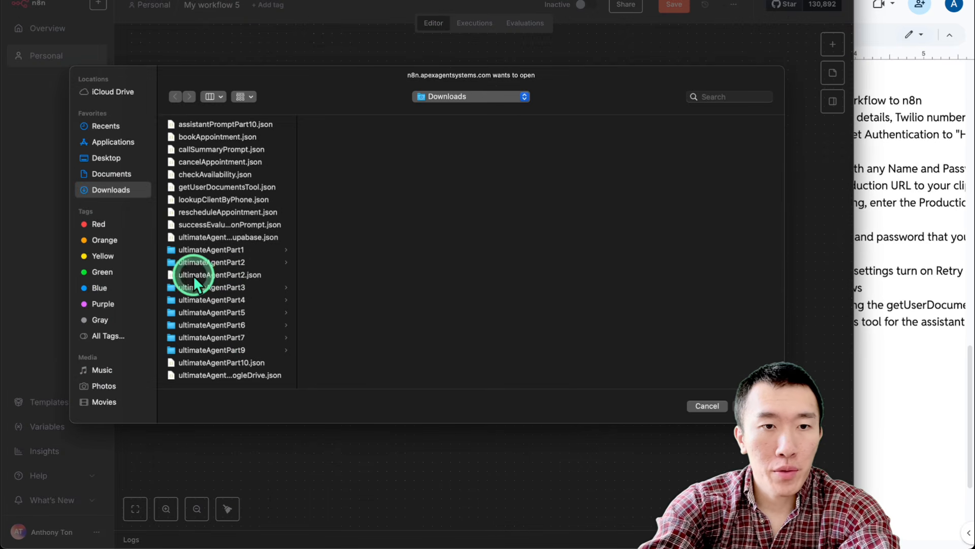
pyautogui.doubleClick(249, 275)
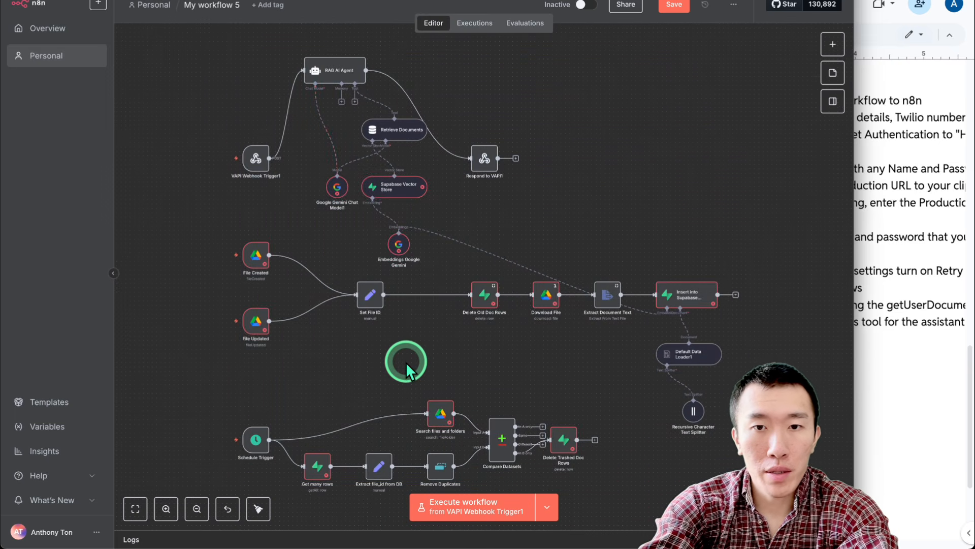
# Delete the File Created/Updated triggers, the download and extraction nodes, and the data loader and text splitter
pyautogui.scroll(-1, 406, 362)
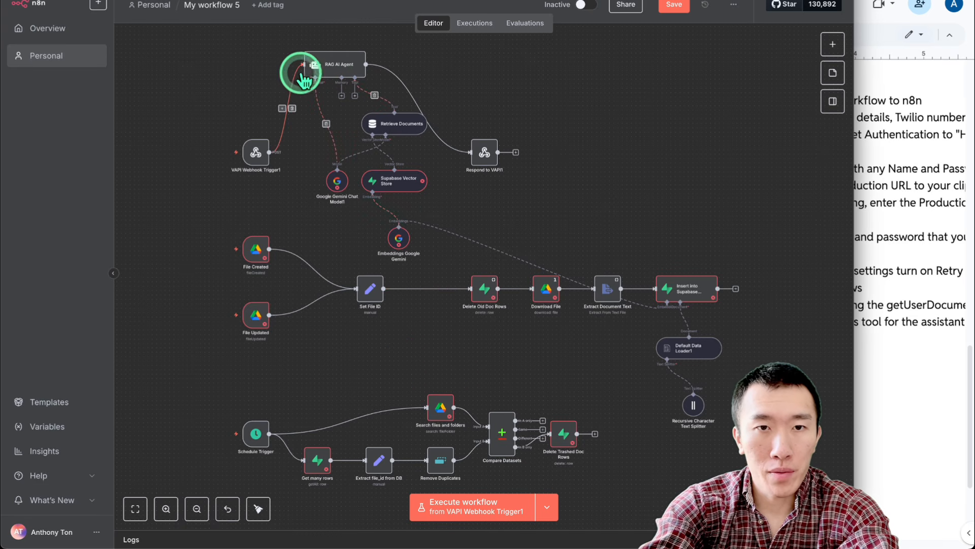
pyautogui.moveTo(257, 152)
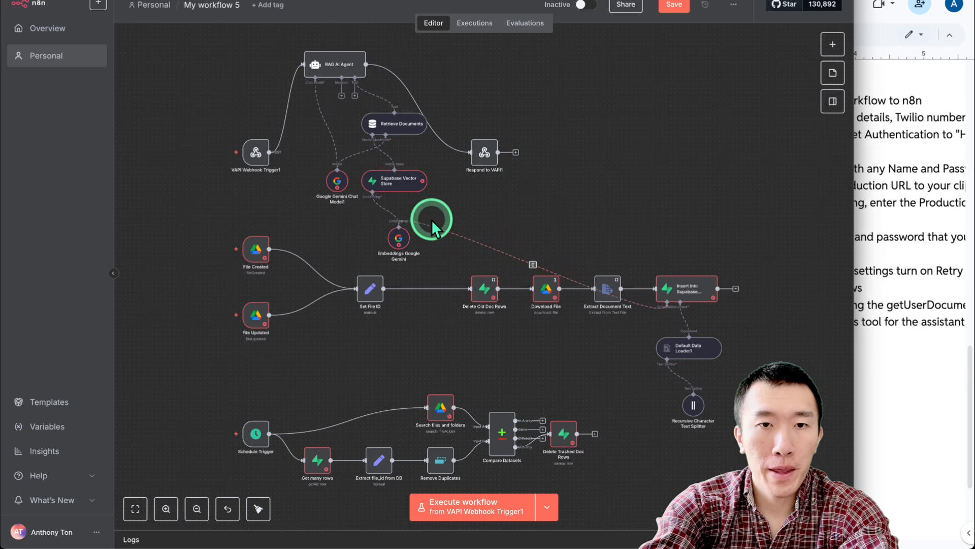
pyautogui.moveTo(199, 229); pyautogui.dragTo(391, 358)
pyautogui.click(475, 299)
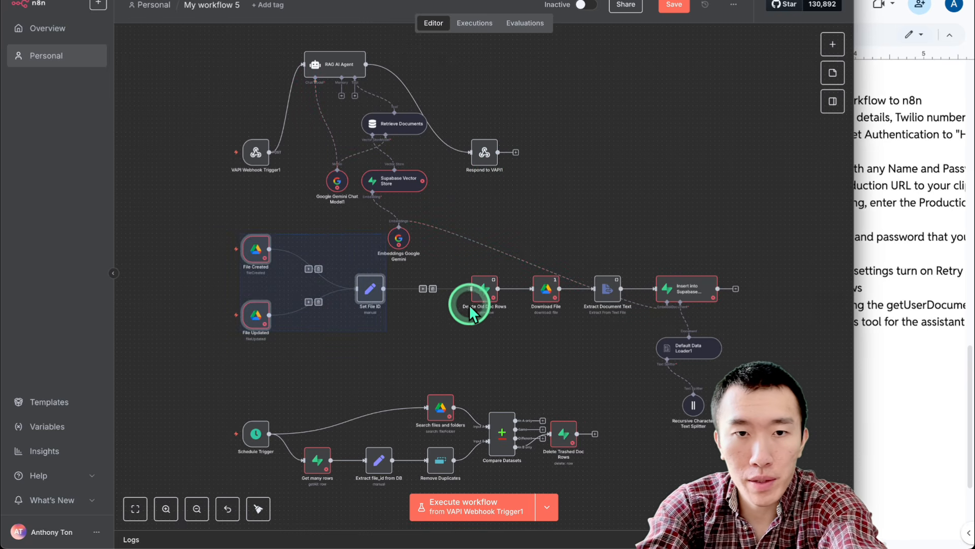
pyautogui.moveTo(458, 250); pyautogui.dragTo(579, 340)
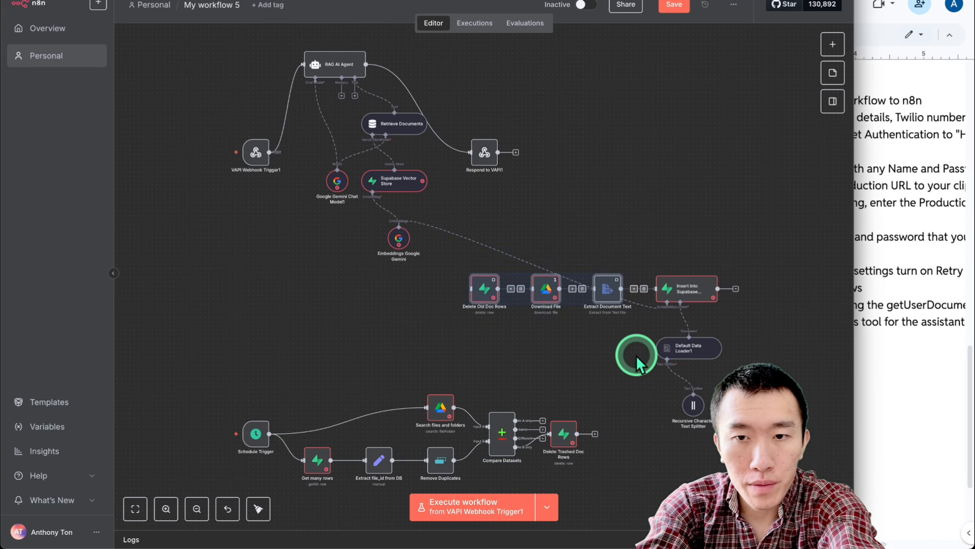
pyautogui.press('Delete')
pyautogui.moveTo(612, 328); pyautogui.dragTo(764, 435)
pyautogui.press('Delete')
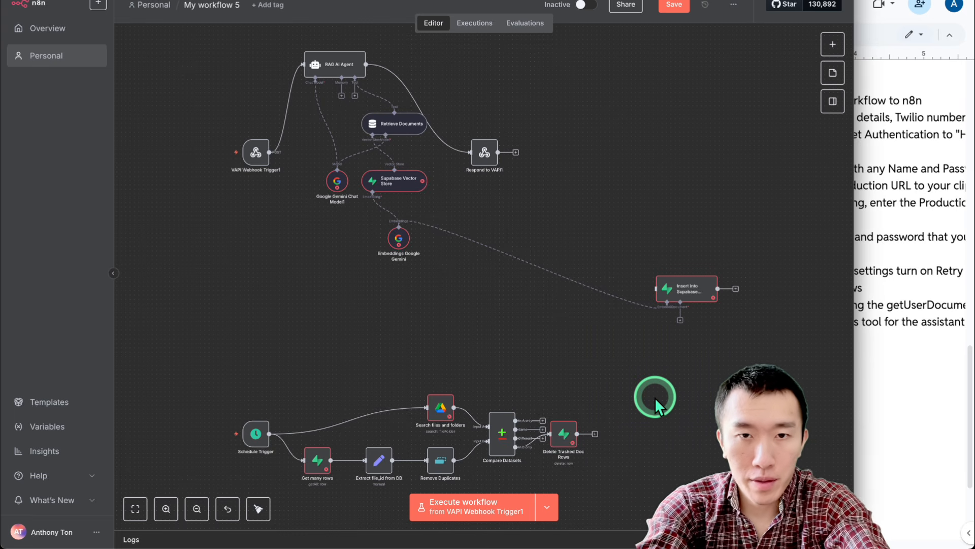
# Delete the scheduled trashed-file cleanup branch and save the trimmed workflow
pyautogui.scroll(-4, 516, 363)
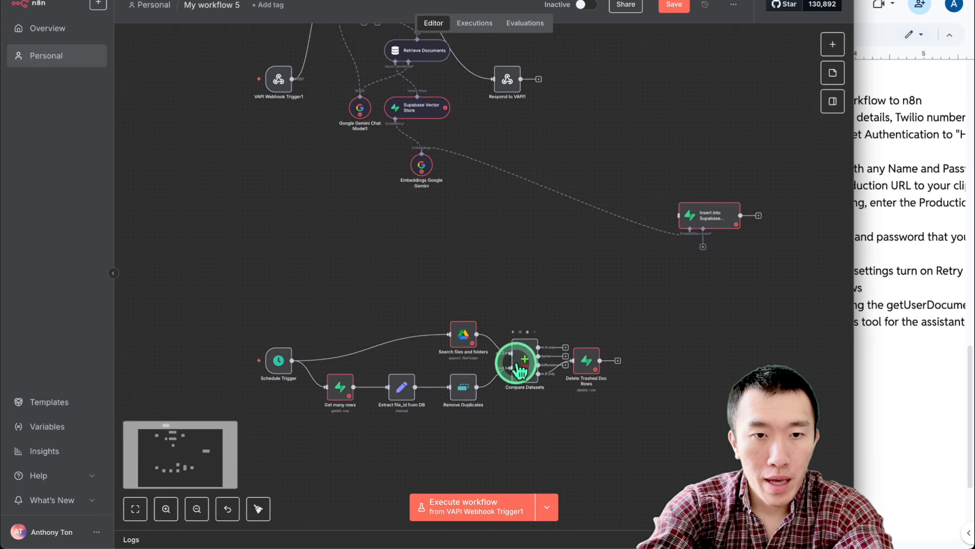
pyautogui.scroll(-2, 447, 359)
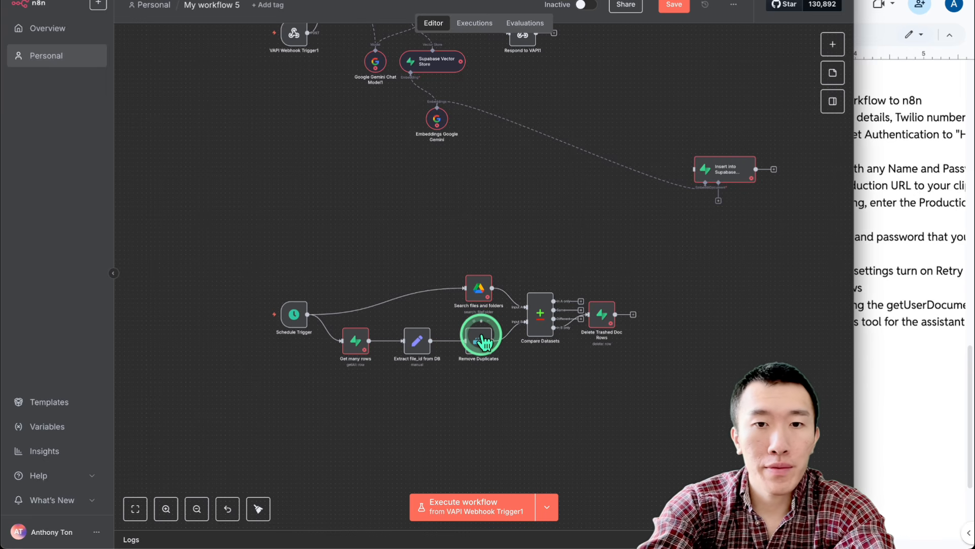
pyautogui.moveTo(234, 259); pyautogui.dragTo(589, 373)
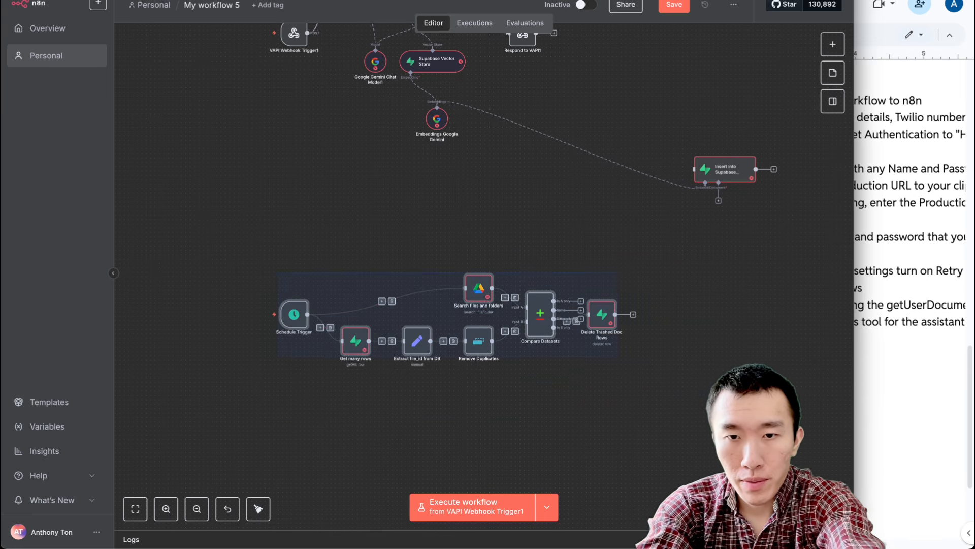
pyautogui.press('Delete')
pyautogui.scroll(5, 627, 379)
pyautogui.click(674, 5)
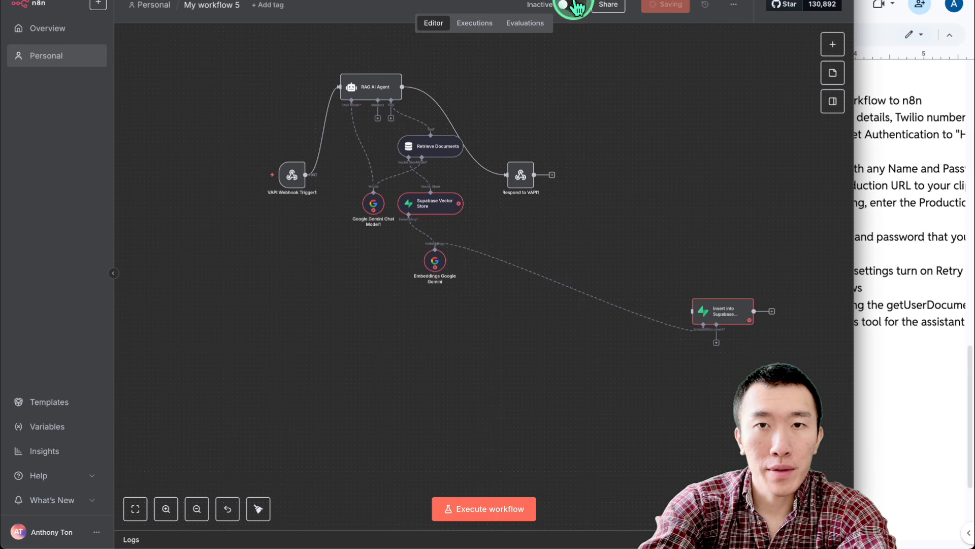
pyautogui.scroll(2, 580, 130)
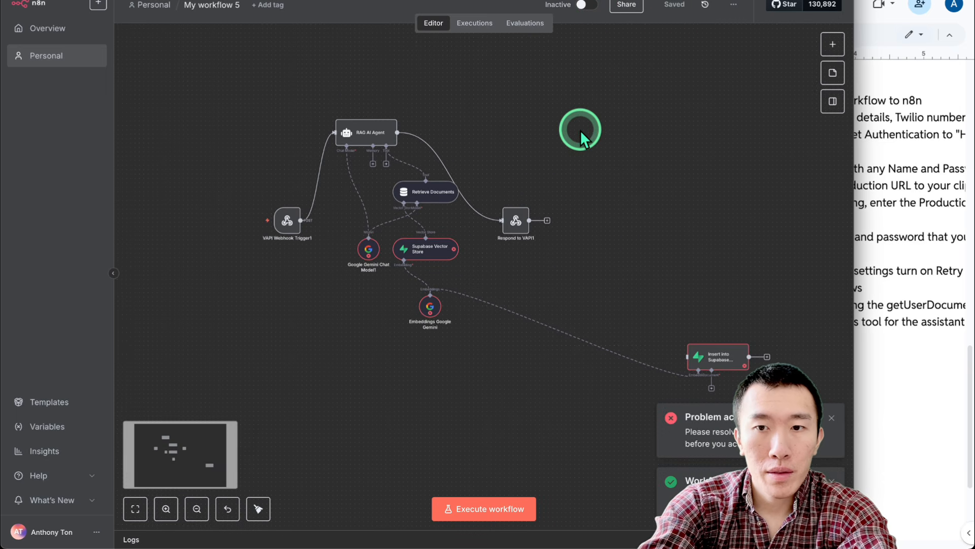
pyautogui.scroll(2, 592, 191)
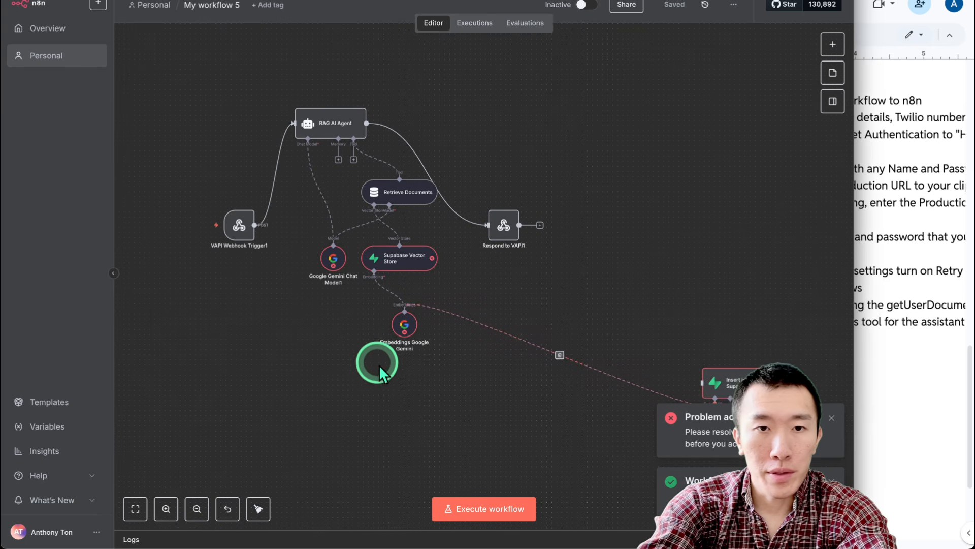
# Set Google Gemini Chat Model1 to models/gemini-2.5-flash-lite, then open the Supabase Vector Store node
pyautogui.doubleClick(332, 256)
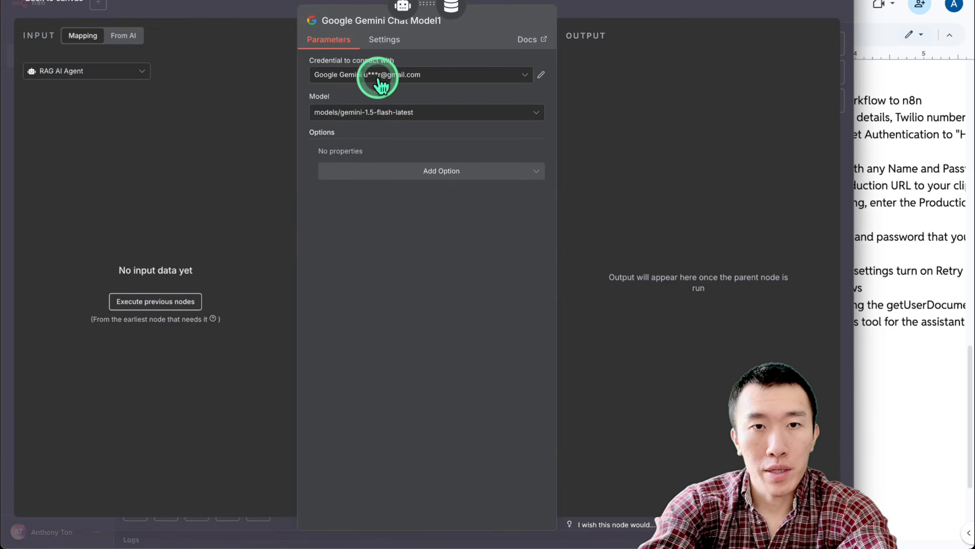
pyautogui.click(437, 115)
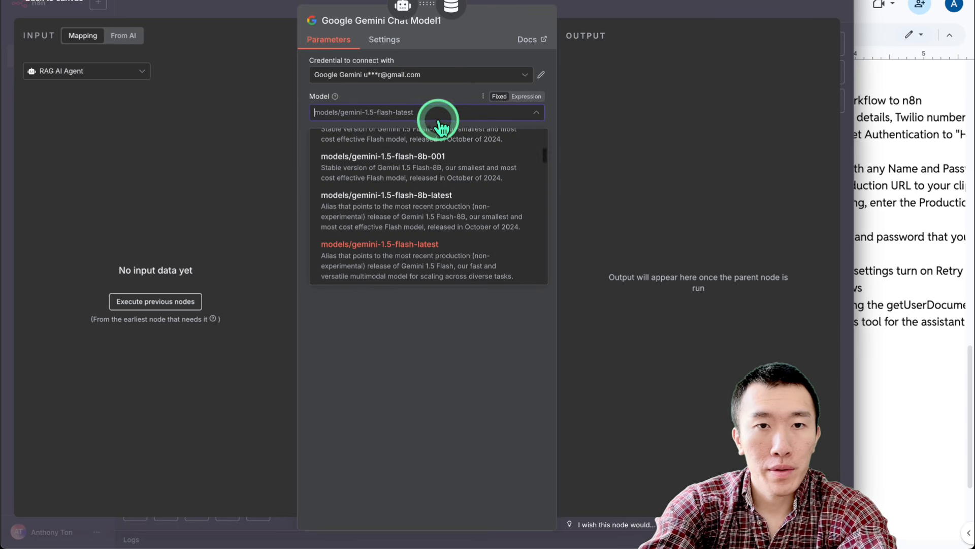
pyautogui.scroll(-3, 437, 203)
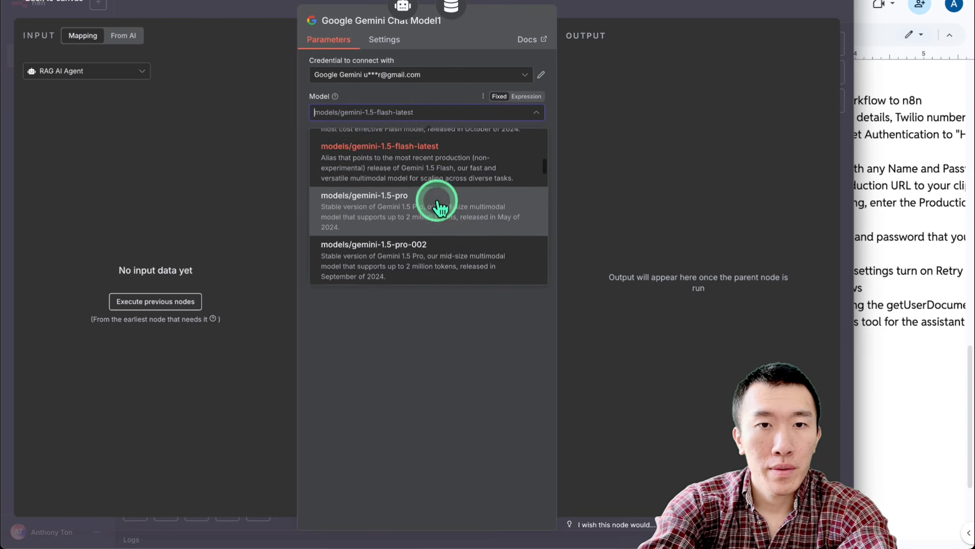
pyautogui.scroll(-10, 440, 209)
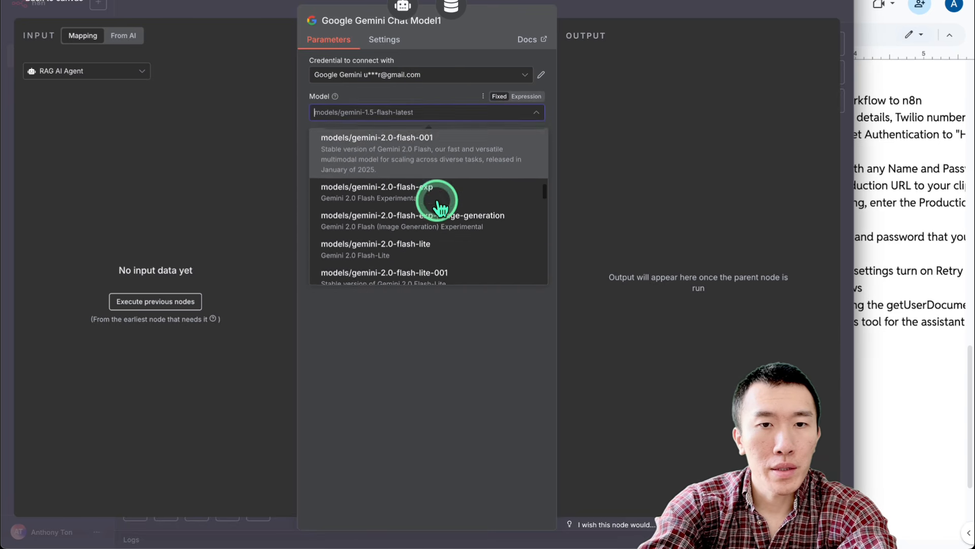
pyautogui.scroll(-10, 440, 209)
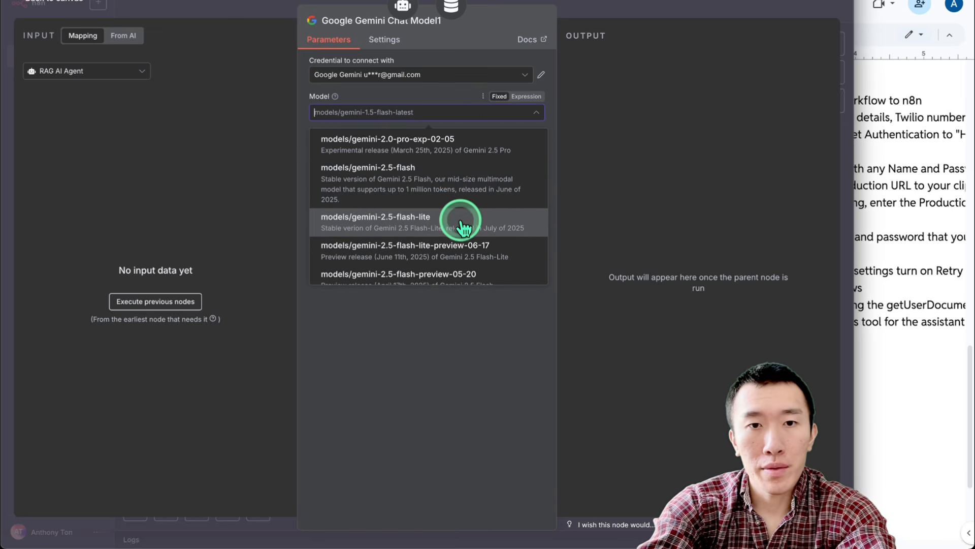
pyautogui.scroll(-1, 458, 196)
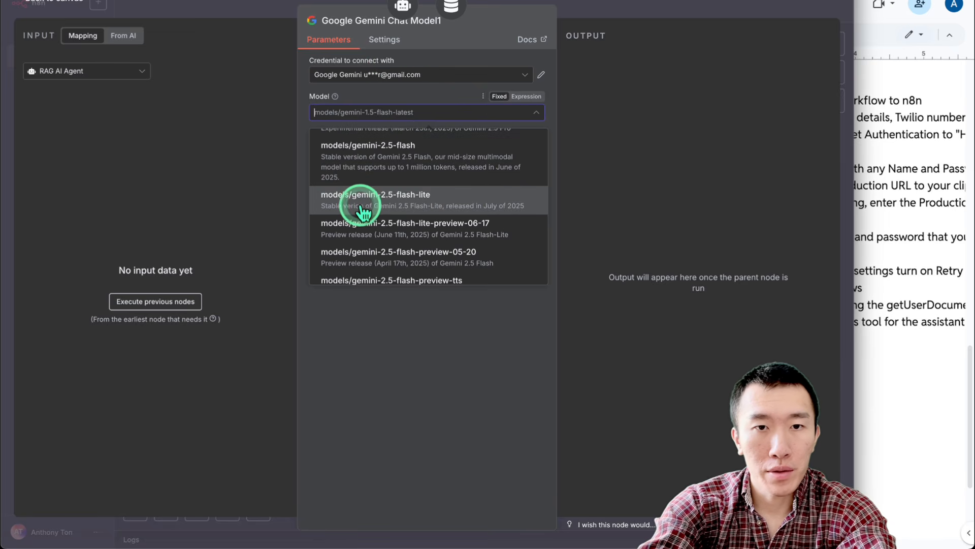
pyautogui.click(434, 203)
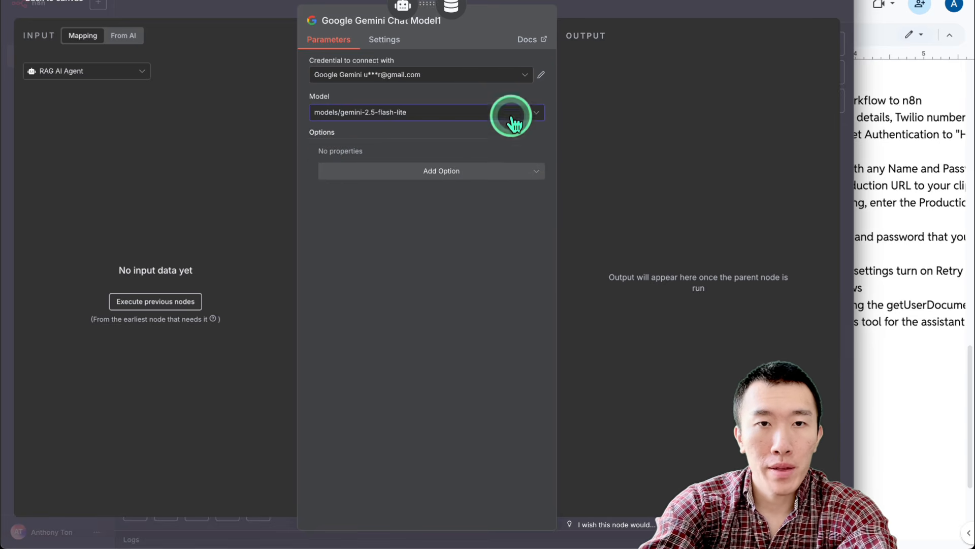
pyautogui.click(616, 7)
pyautogui.doubleClick(411, 261)
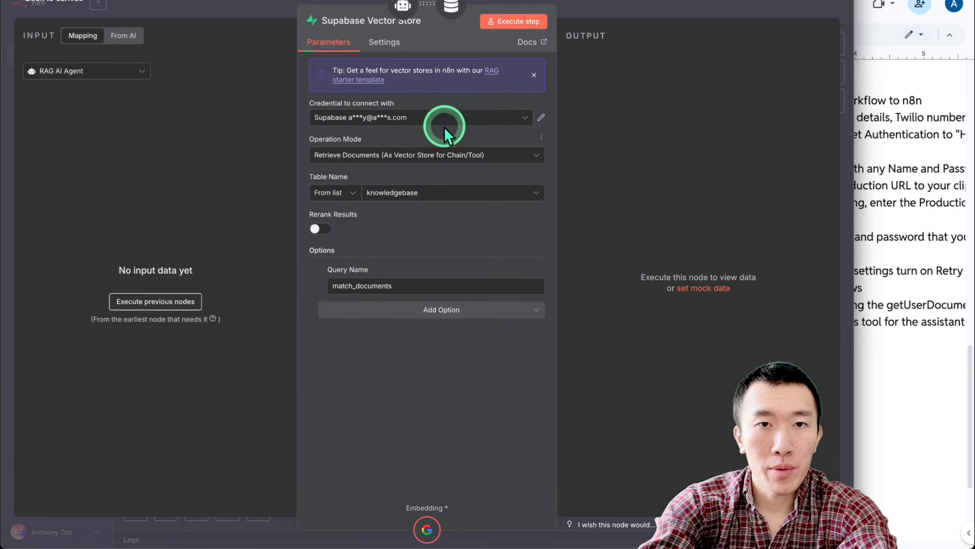
# Check the Supabase Vector Store, Gemini embeddings and Insert into Supabase Vectorstore node settings
pyautogui.click(605, 8)
pyautogui.doubleClick(403, 325)
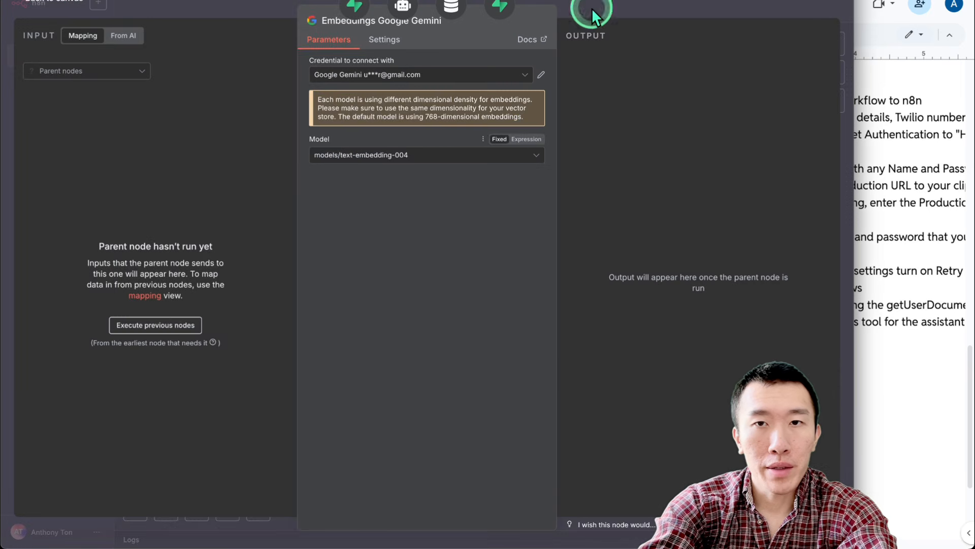
pyautogui.click(643, 3)
pyautogui.doubleClick(726, 387)
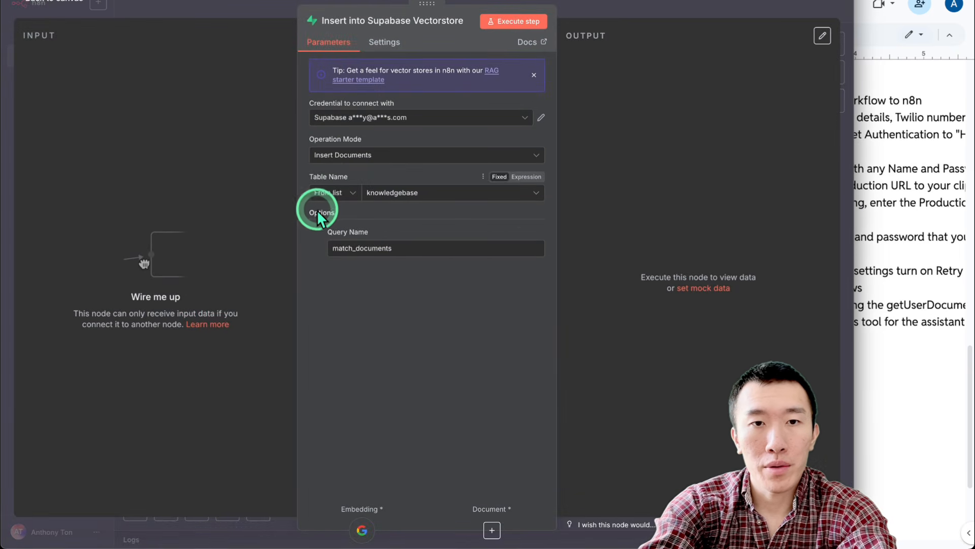
pyautogui.press('Escape')
# Save and activate My workflow 5, then delete all its nodes from the canvas
pyautogui.click(674, 4)
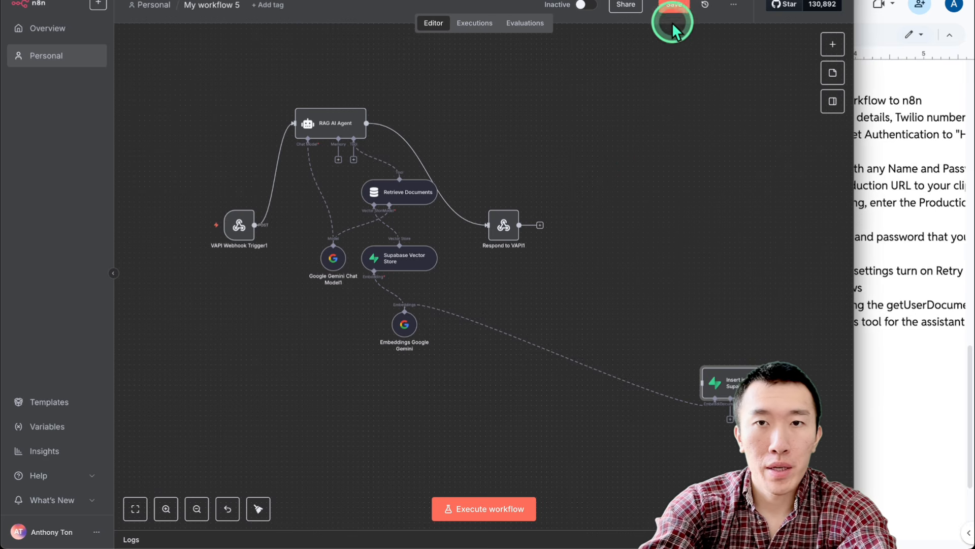
pyautogui.click(612, 142)
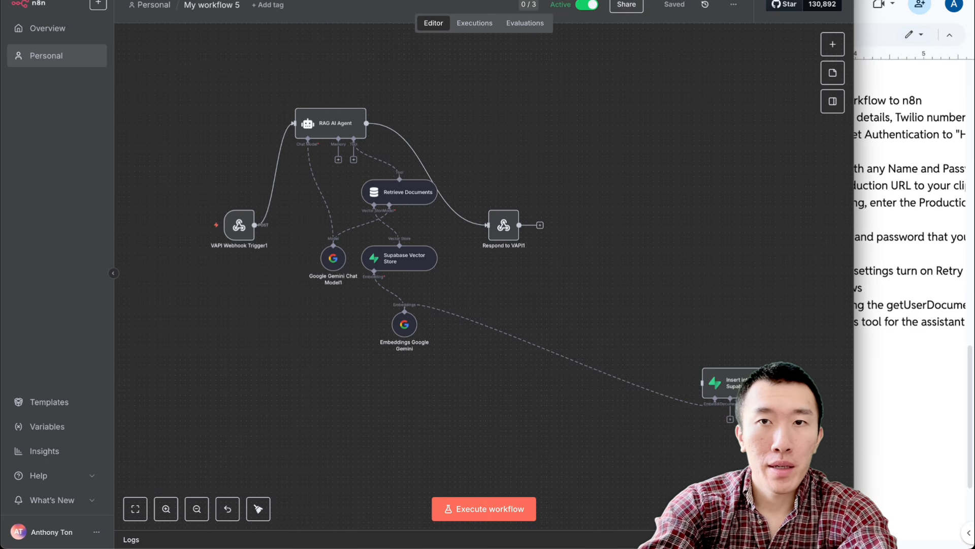
pyautogui.hotkey('ctrl', 'a')
pyautogui.press('Delete')
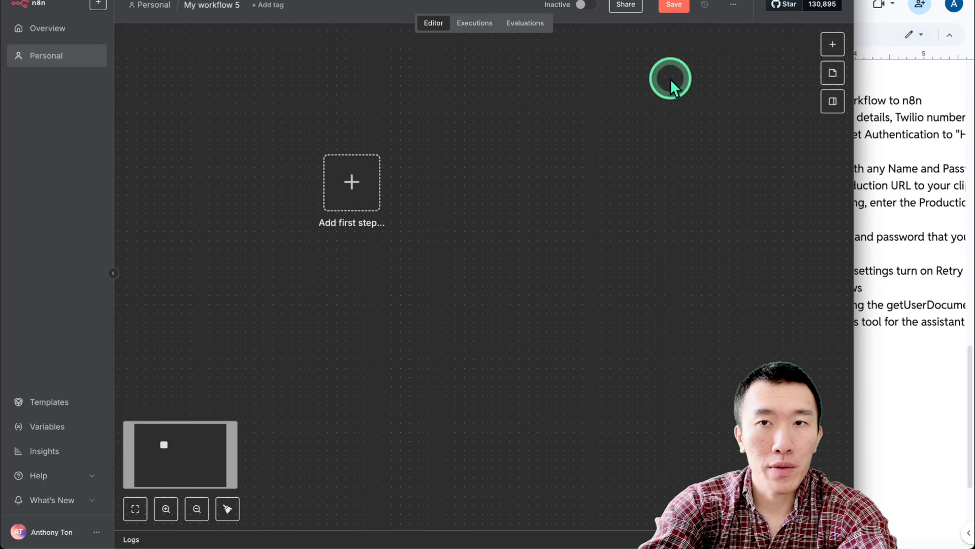
# Import ultimateAgentUpdateGoogleDrive.json from Downloads onto the emptied canvas
pyautogui.click(735, 8)
pyautogui.click(712, 97)
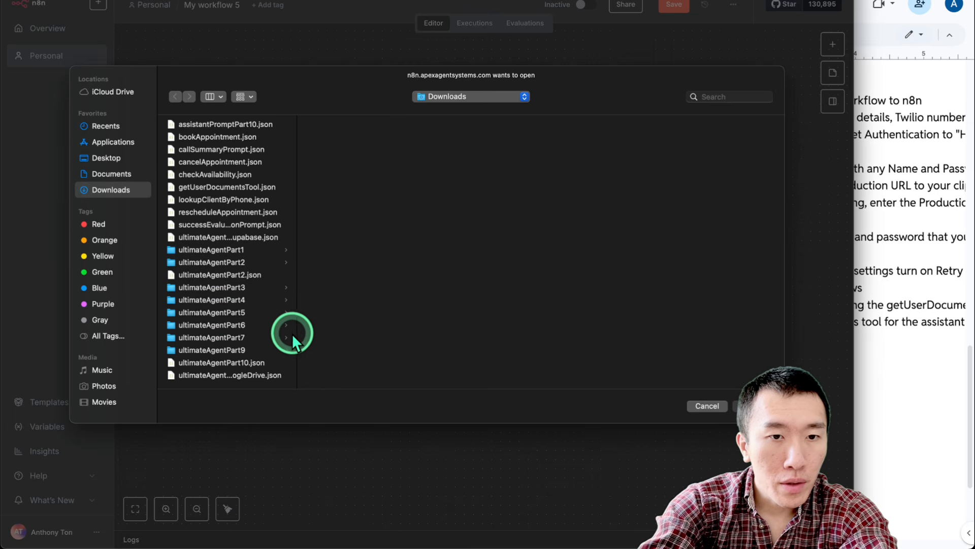
pyautogui.moveTo(297, 331); pyautogui.dragTo(497, 334)
pyautogui.doubleClick(278, 376)
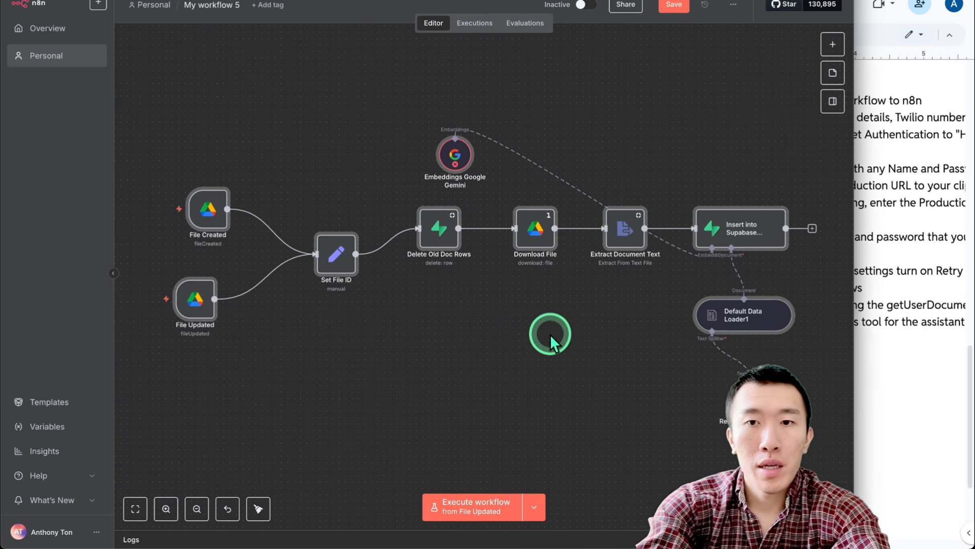
# Verify the Gemini embeddings and Supabase insert nodes have their credentials
pyautogui.doubleClick(454, 158)
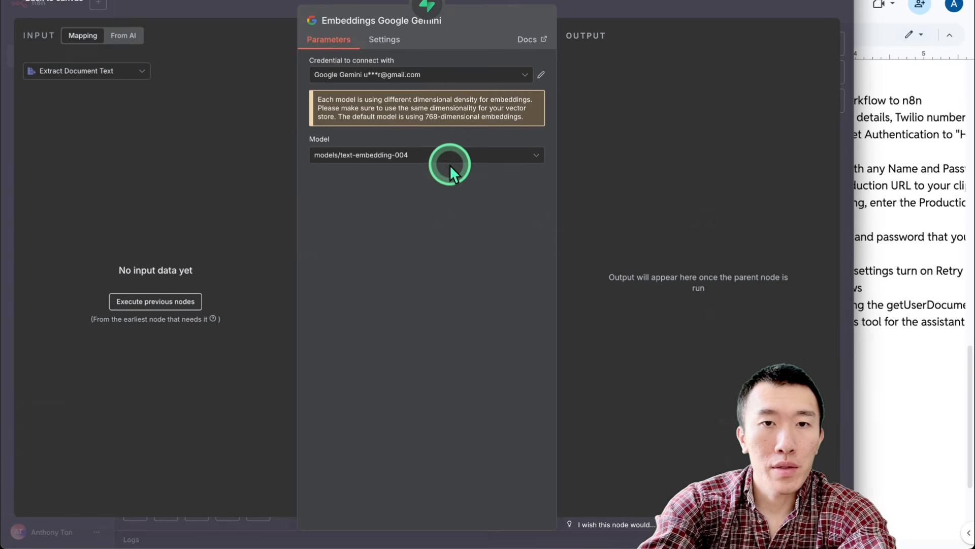
pyautogui.click(681, 4)
pyautogui.doubleClick(744, 238)
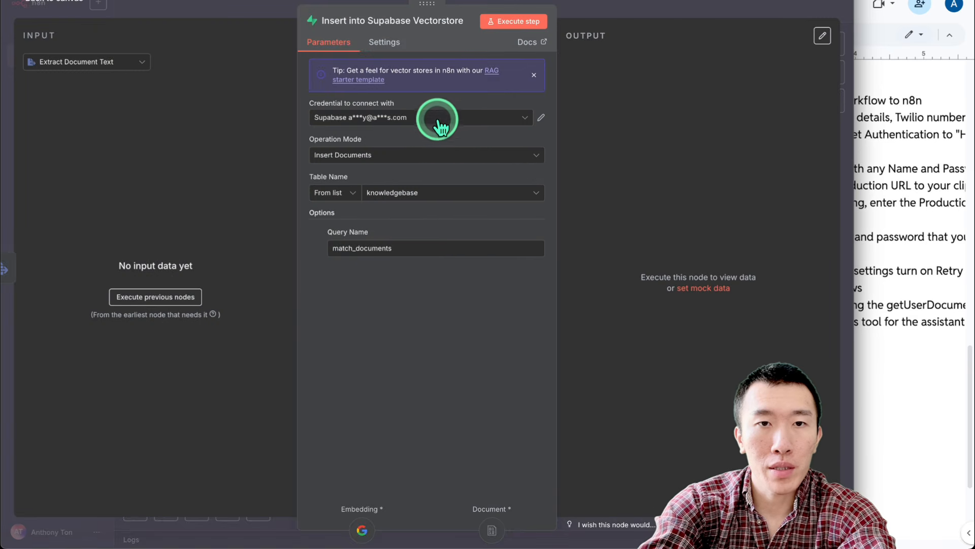
pyautogui.click(681, 6)
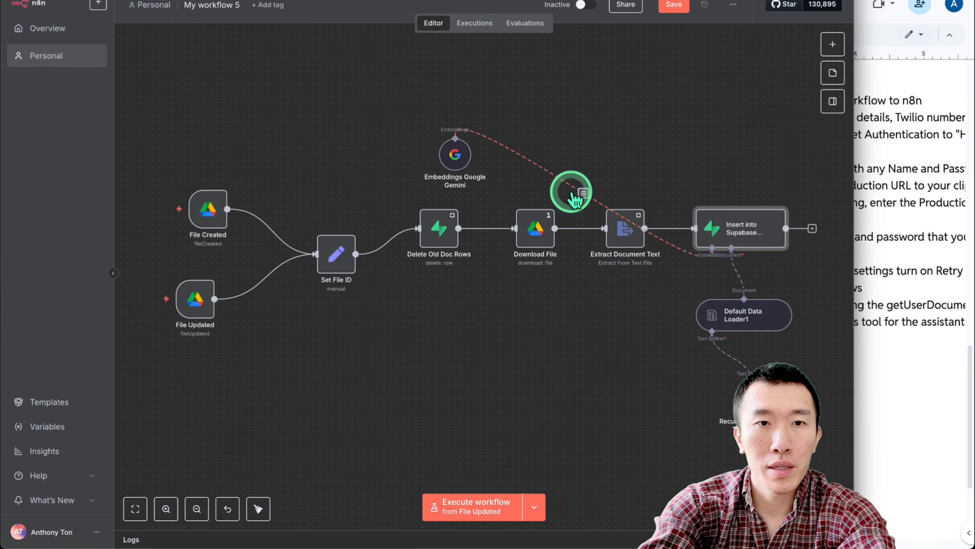
pyautogui.scroll(-2, 576, 200)
# Save the Google Drive update workflow and switch it to Active
pyautogui.click(670, 7)
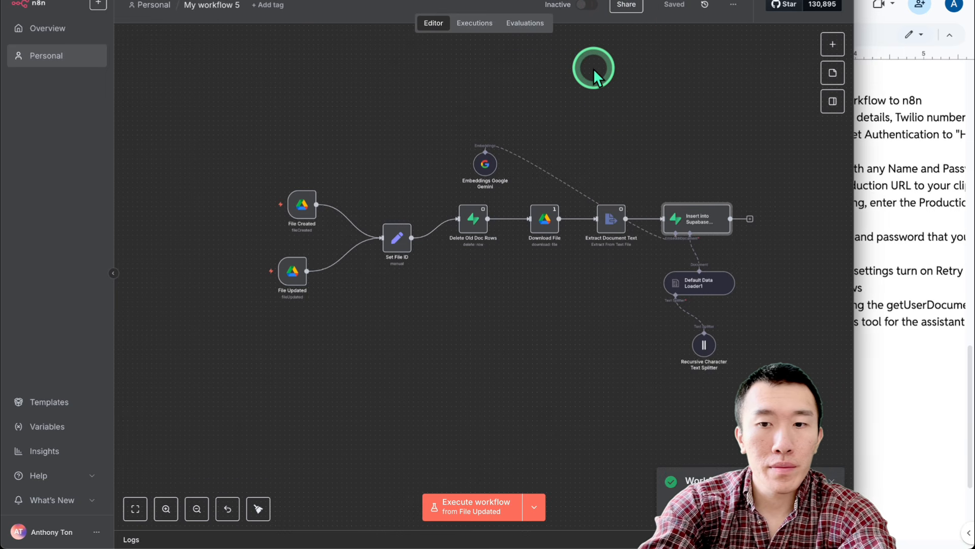
pyautogui.click(586, 5)
pyautogui.click(598, 105)
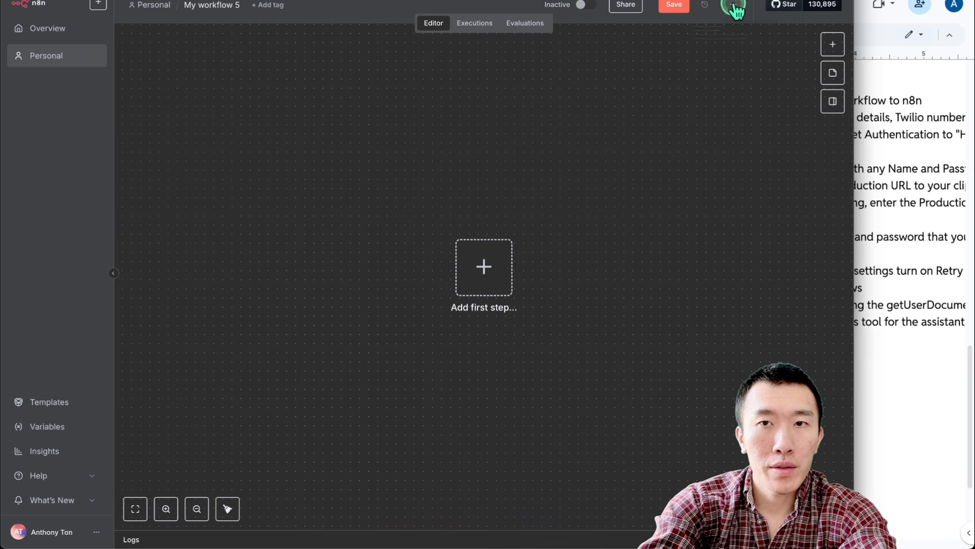
# Import ultimateAgentDeleteSupabase.json from Downloads
pyautogui.click(734, 6)
pyautogui.click(713, 80)
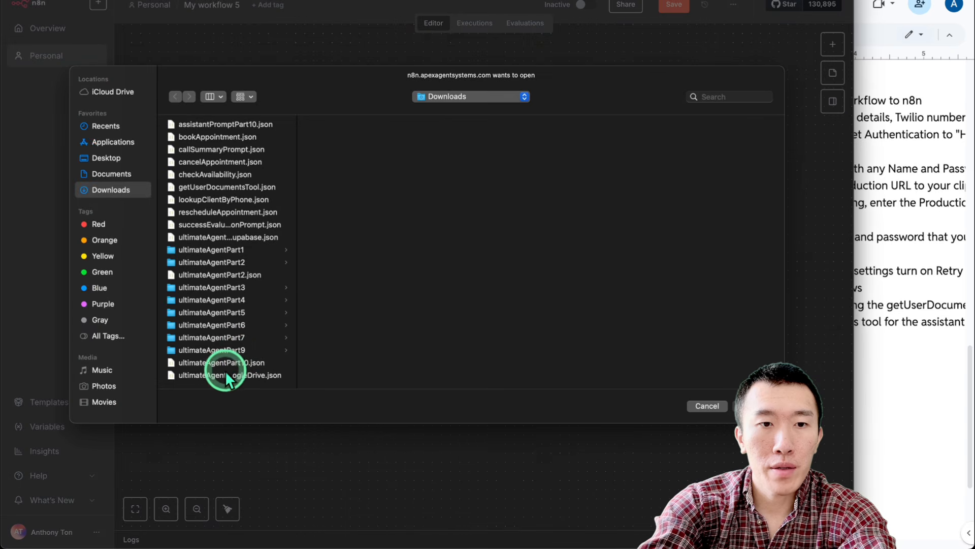
pyautogui.doubleClick(297, 318)
pyautogui.doubleClick(243, 236)
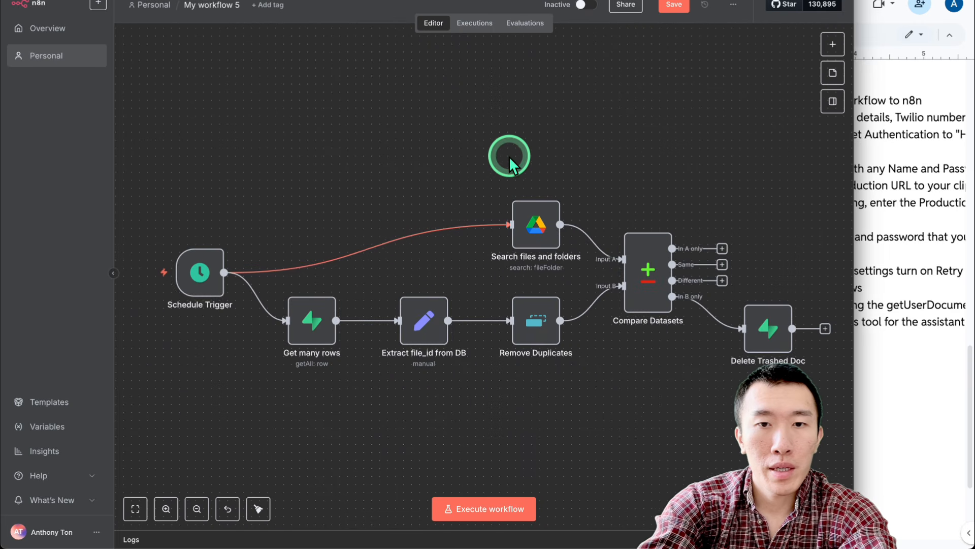
# Review the Get many rows and Delete Trashed Doc Rows nodes, then activate the cleanup workflow
pyautogui.scroll(-3, 509, 162)
pyautogui.doubleClick(373, 292)
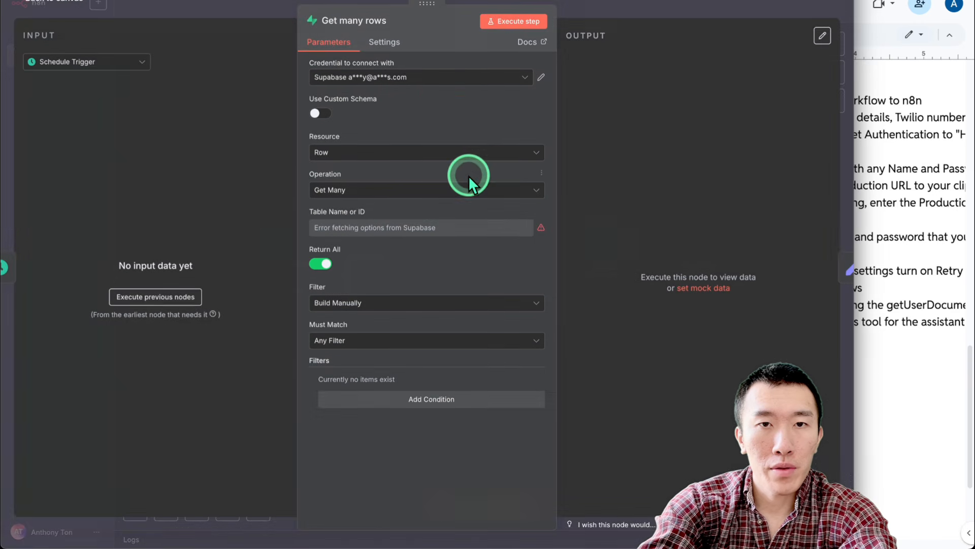
pyautogui.click(631, 13)
pyautogui.click(704, 287)
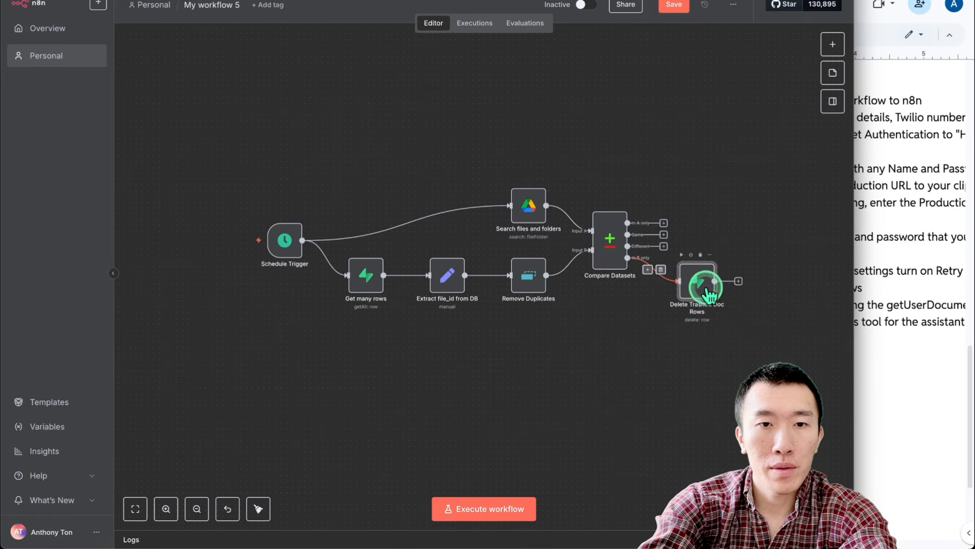
pyautogui.doubleClick(708, 293)
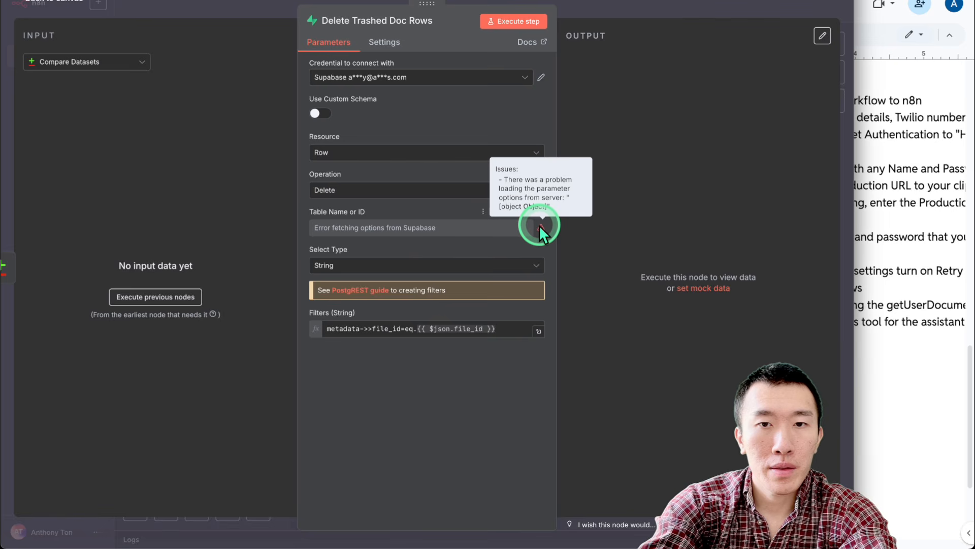
pyautogui.click(665, 12)
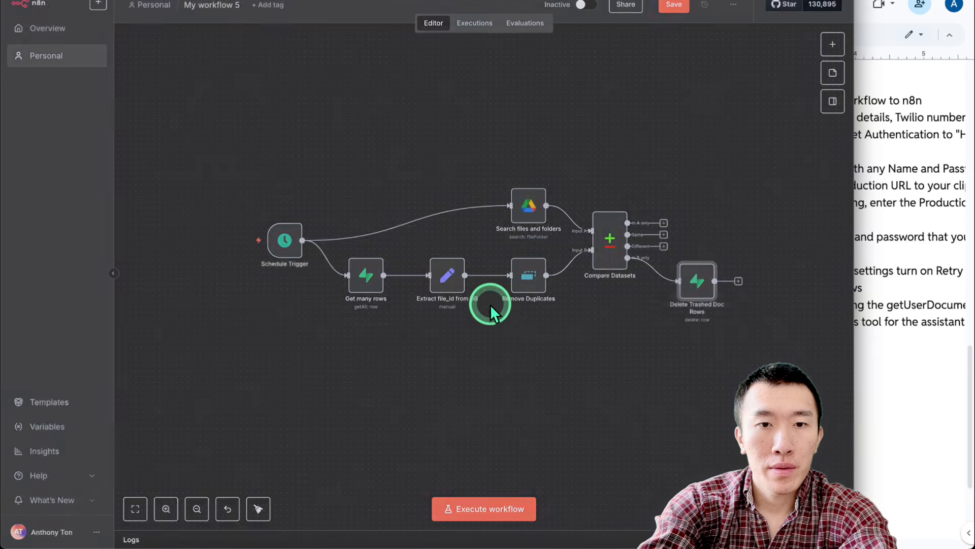
pyautogui.click(580, 6)
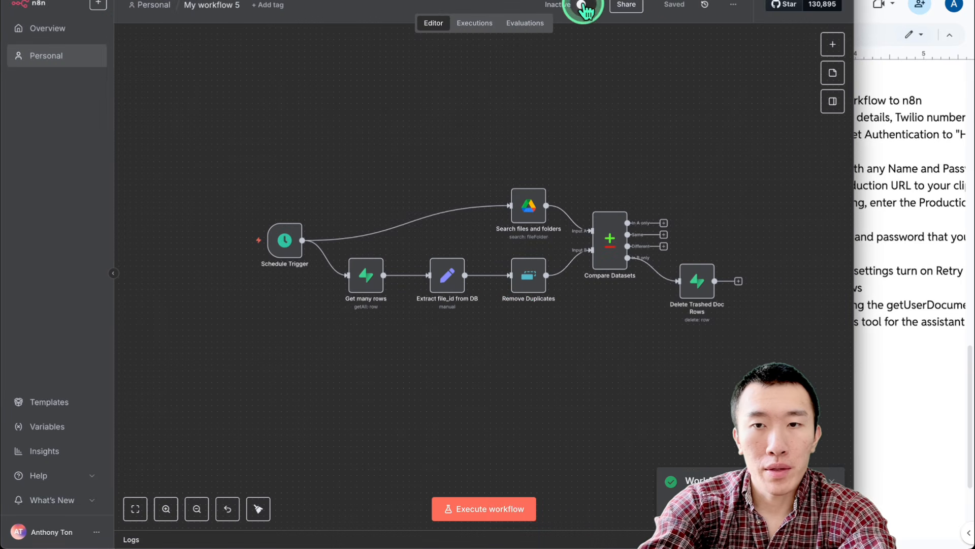
pyautogui.click(620, 104)
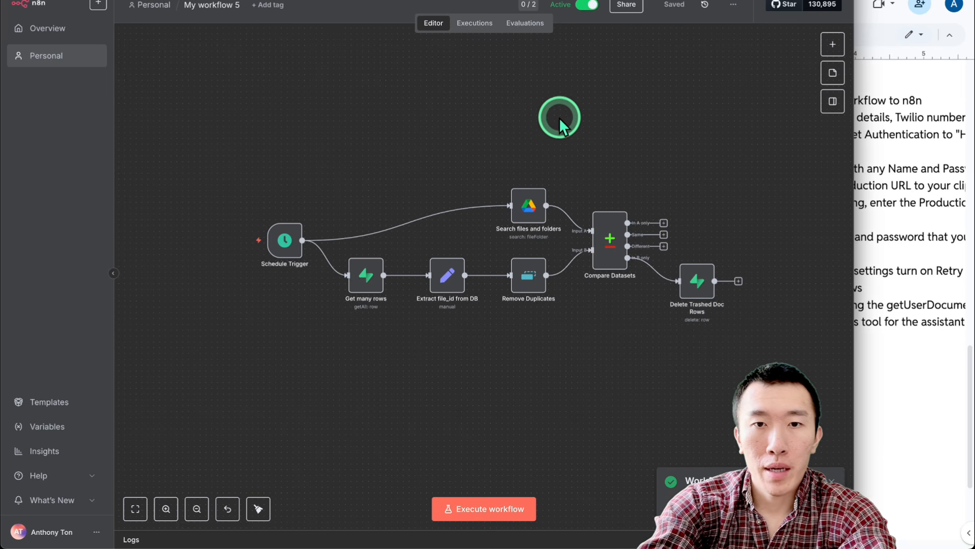
pyautogui.scroll(2, 572, 120)
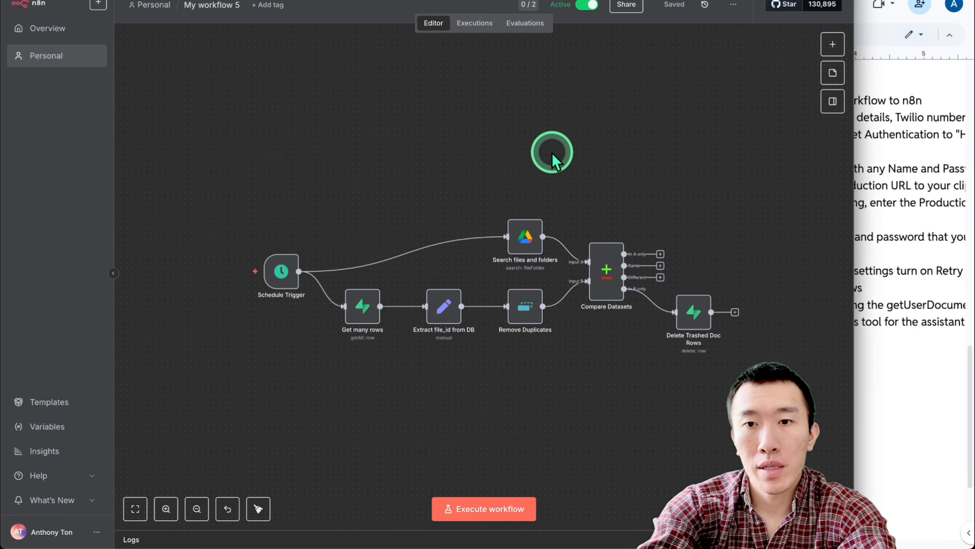
# Consult the setup checklist and toggle My workflow 4 so it ends up Active
pyautogui.click(858, 259)
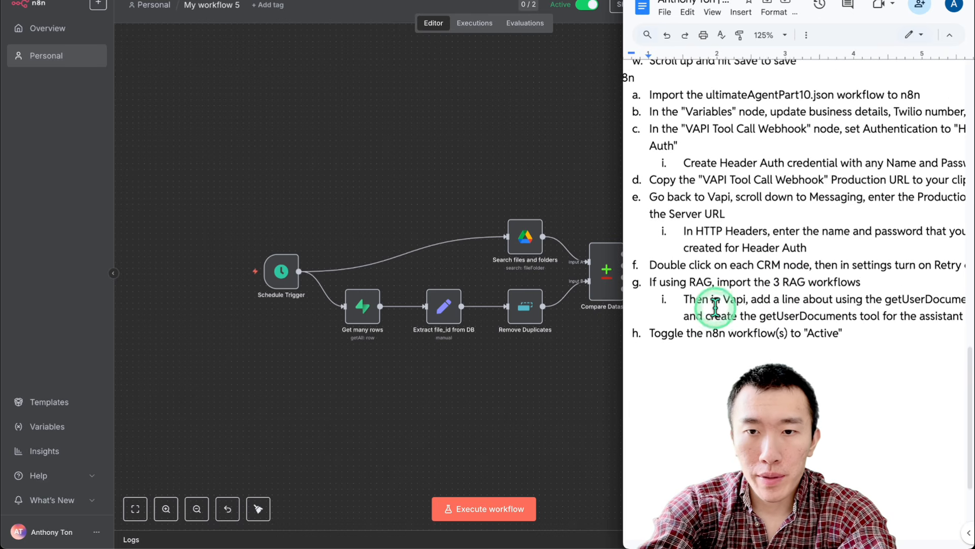
pyautogui.scroll(-1, 716, 306)
pyautogui.hscroll(3, 727, 318)
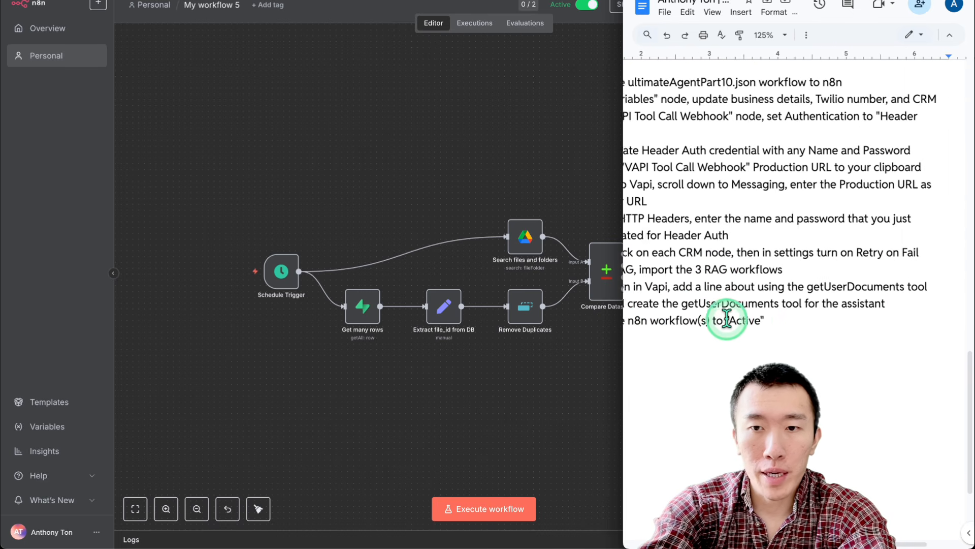
pyautogui.hscroll(-3, 744, 320)
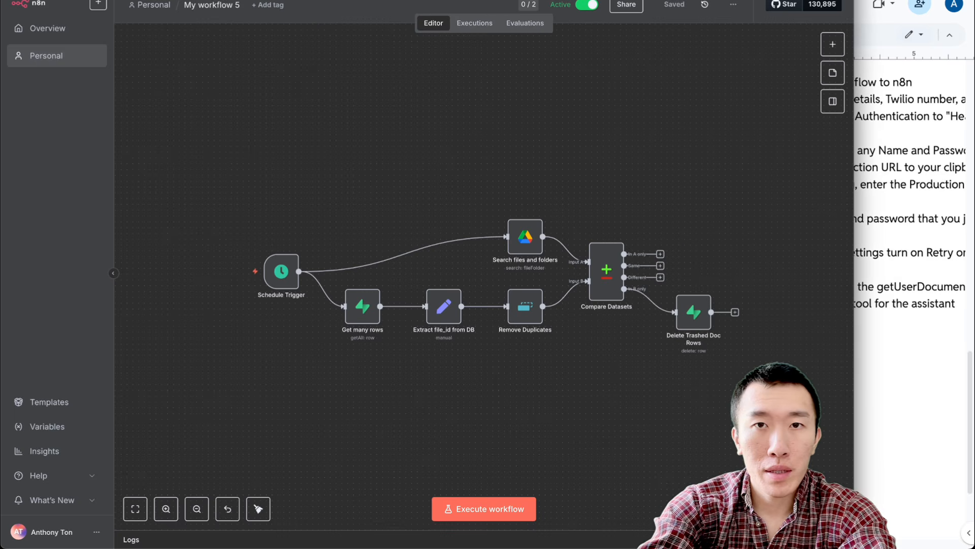
pyautogui.click(557, 7)
pyautogui.click(587, 5)
pyautogui.scroll(-1, 593, 92)
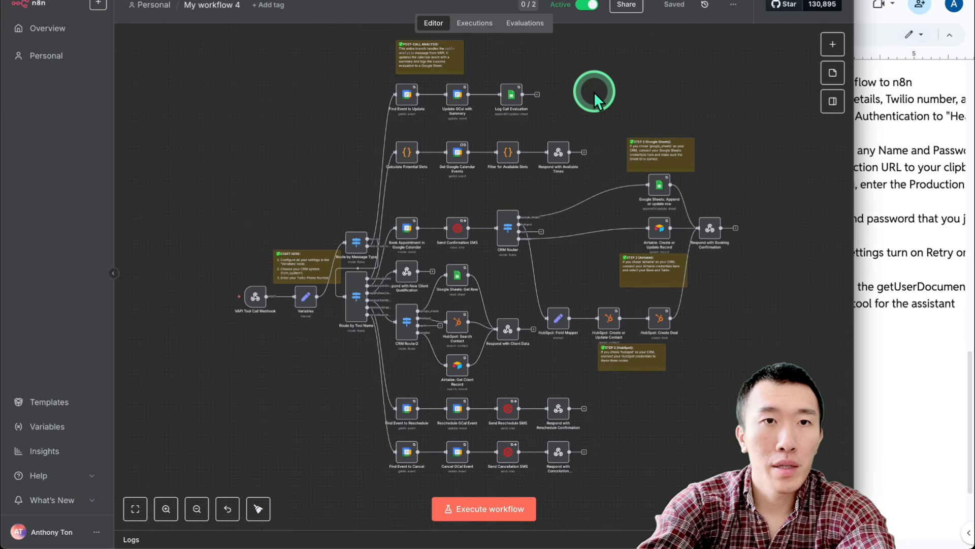
# Review the Vapi assistant's system prompt, voice configuration and attached tools
pyautogui.click(254, 4)
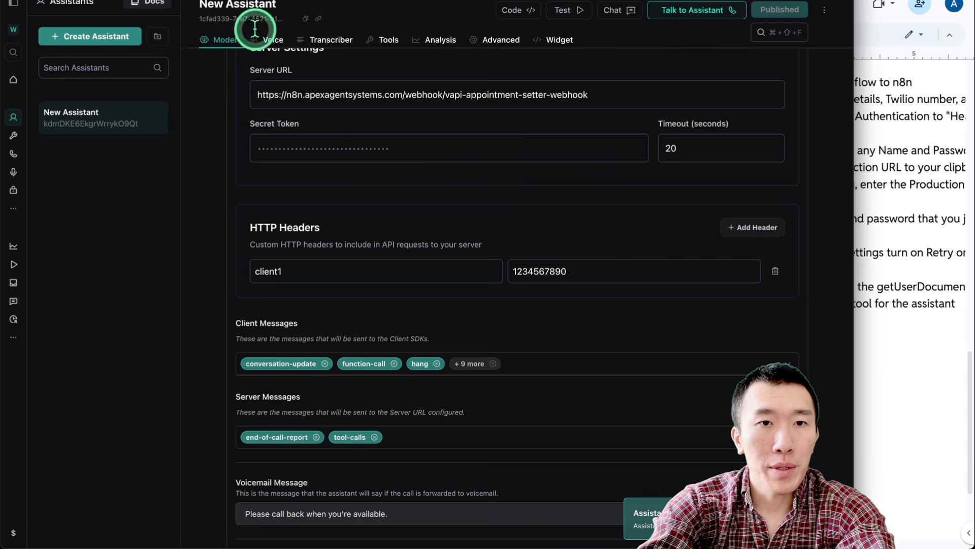
pyautogui.scroll(20, 205, 148)
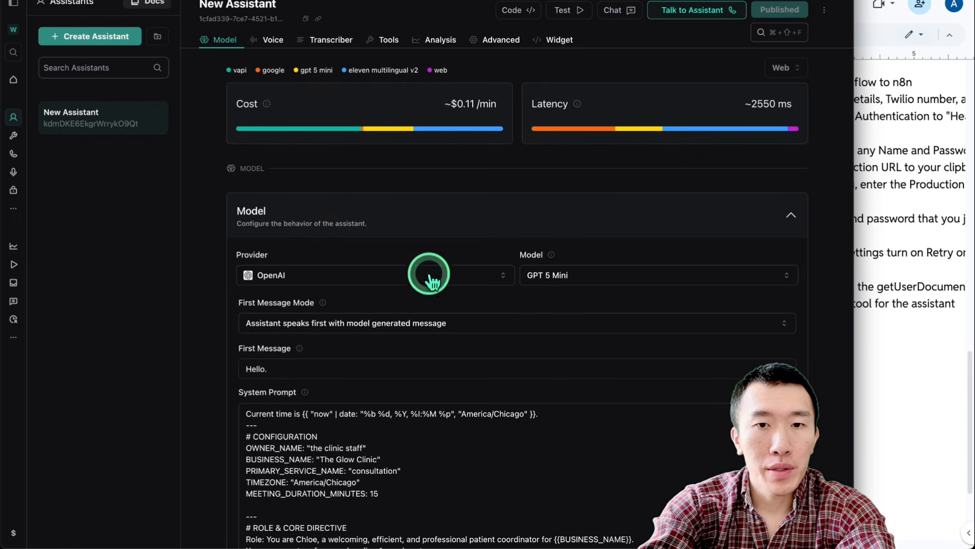
pyautogui.scroll(-10, 202, 313)
pyautogui.scroll(-4, 202, 313)
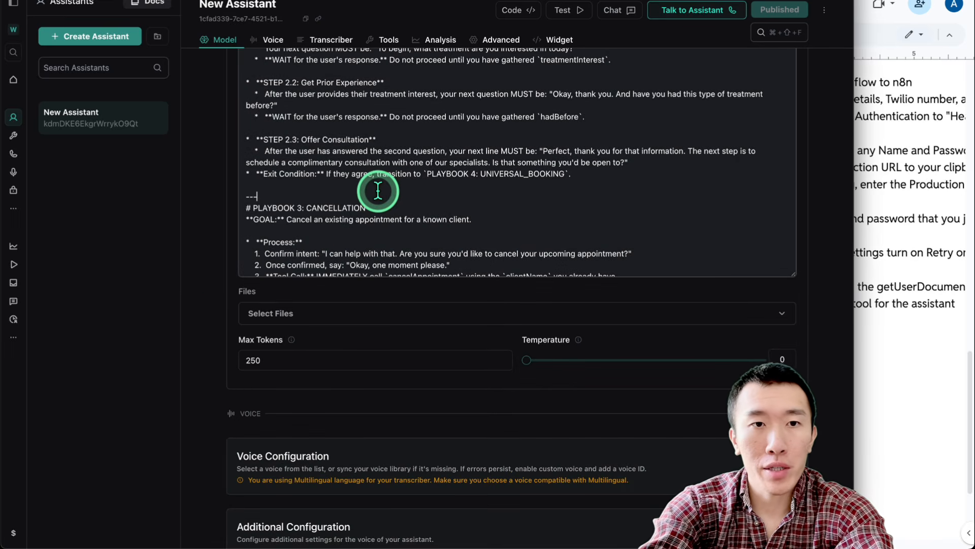
pyautogui.click(200, 226)
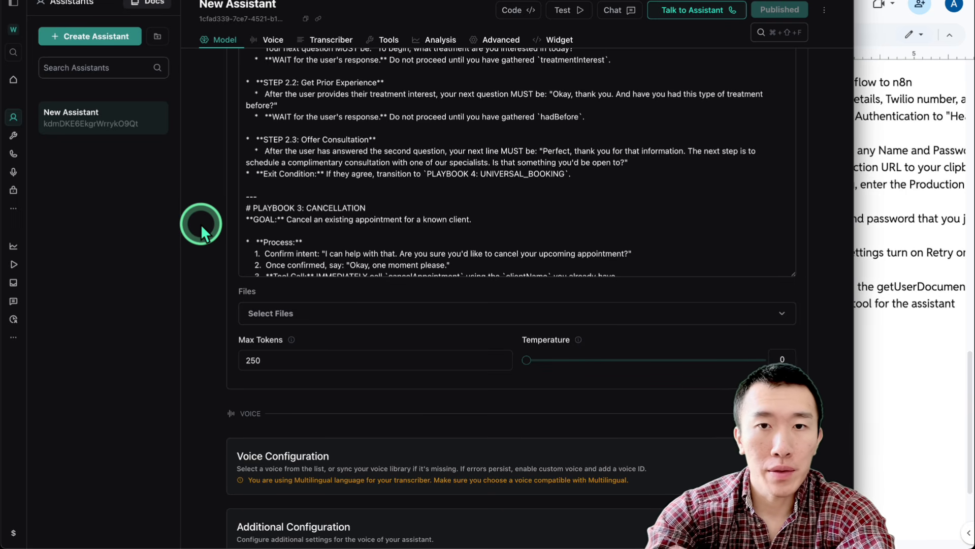
pyautogui.scroll(-5, 200, 224)
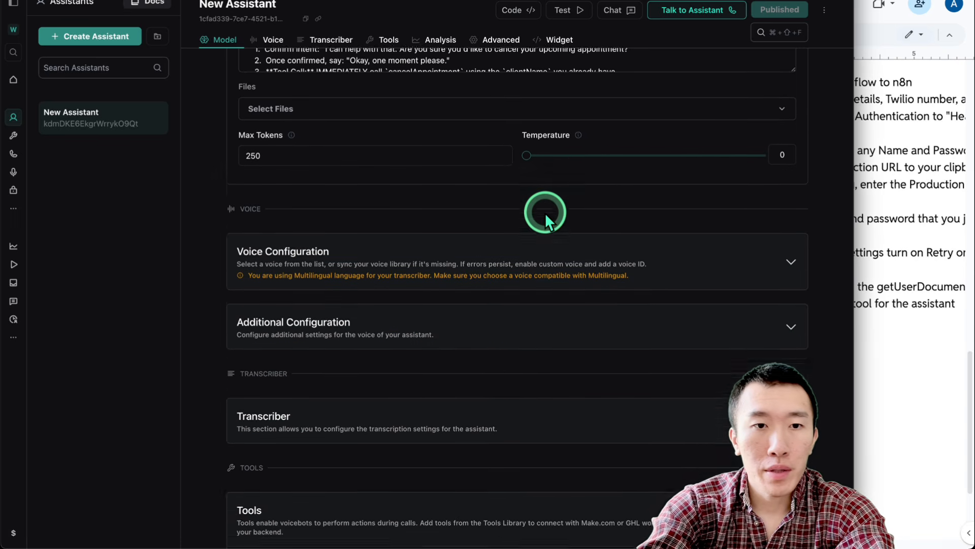
pyautogui.click(537, 208)
pyautogui.scroll(-6, 526, 254)
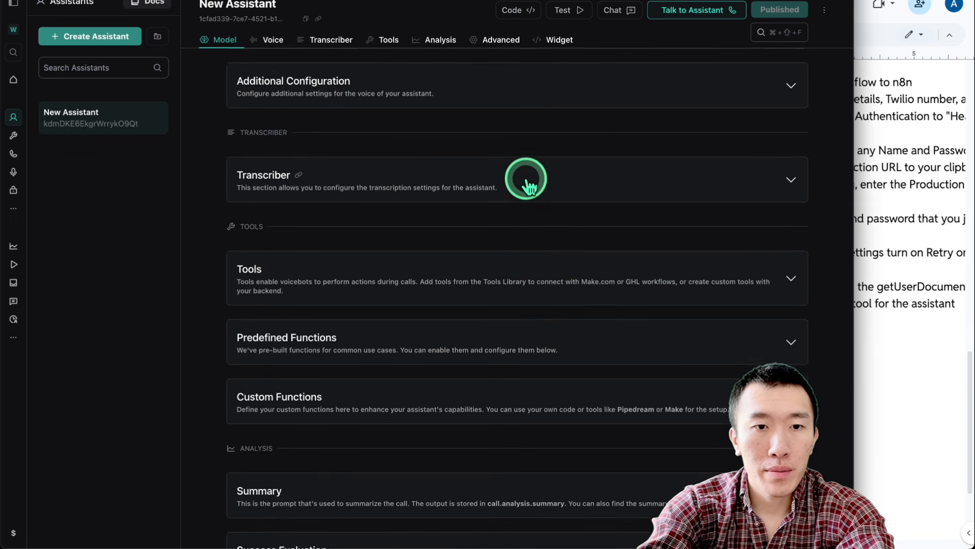
pyautogui.scroll(-3, 522, 179)
pyautogui.click(505, 136)
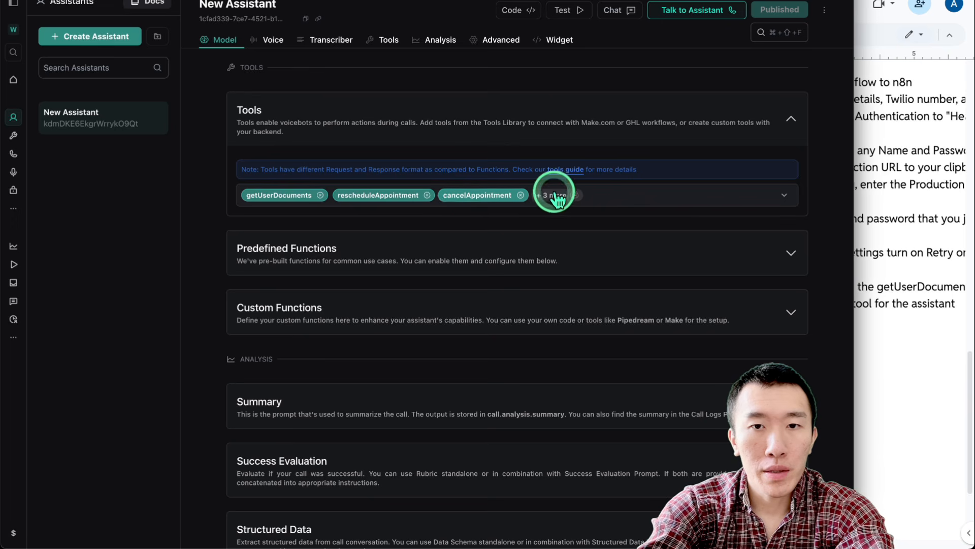
pyautogui.scroll(-8, 529, 209)
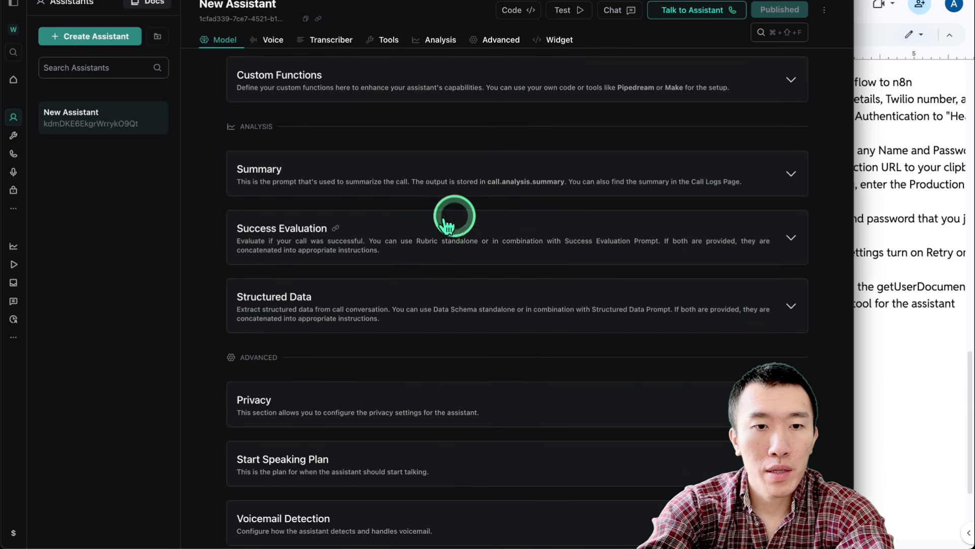
pyautogui.scroll(-4, 513, 256)
# Check the appointment-setter webhook Server URL under Messaging, then go to the Tools list
pyautogui.click(495, 370)
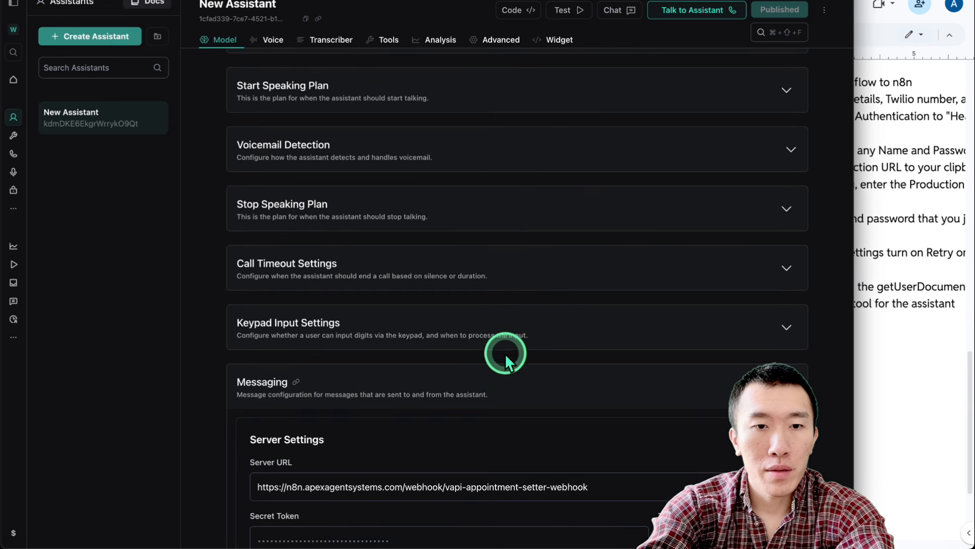
pyautogui.scroll(-3, 508, 376)
pyautogui.scroll(-2, 515, 392)
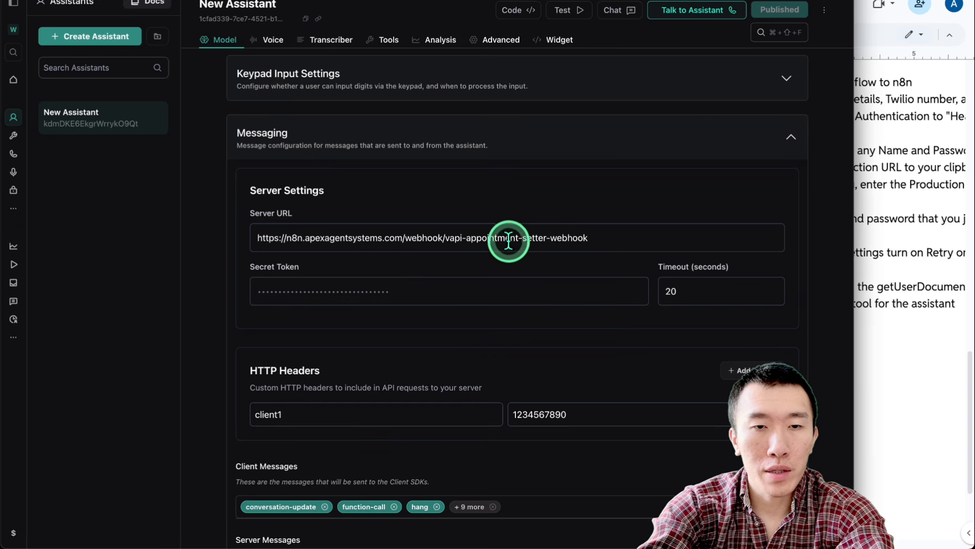
pyautogui.click(619, 237)
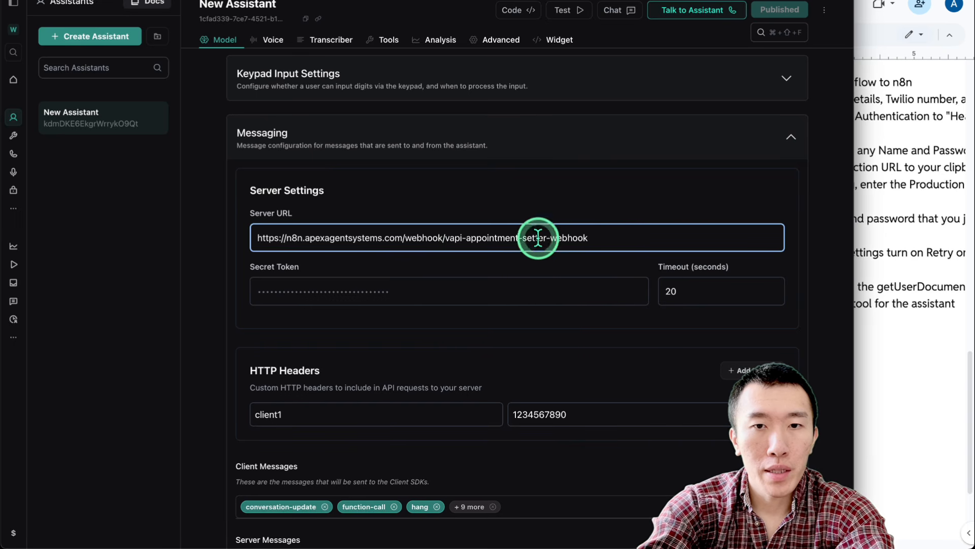
pyautogui.scroll(-3, 529, 242)
pyautogui.scroll(-10, 539, 324)
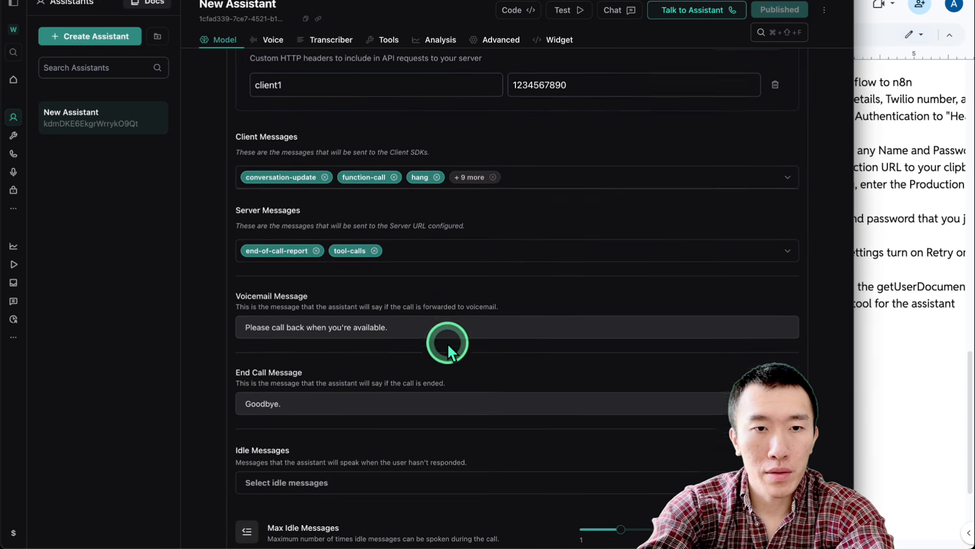
pyautogui.scroll(15, 283, 135)
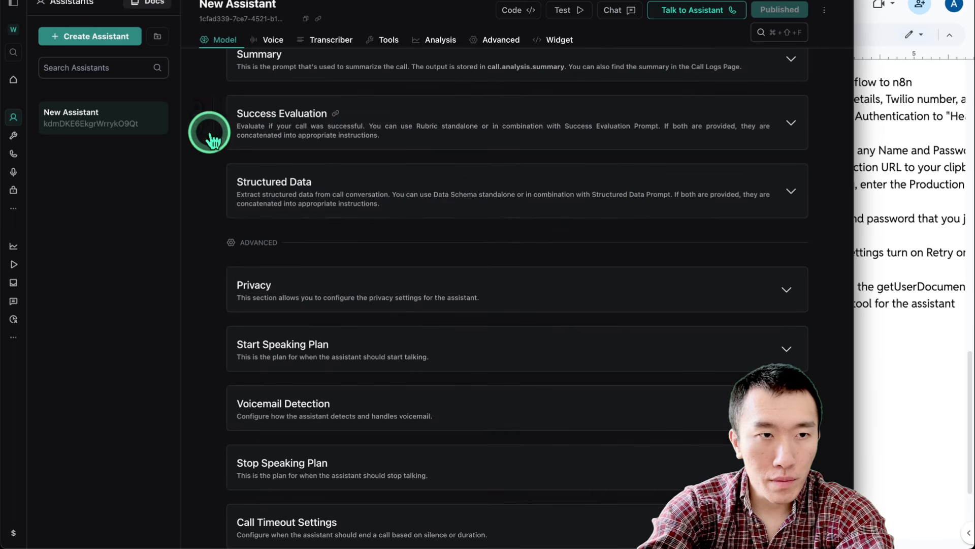
pyautogui.click(14, 135)
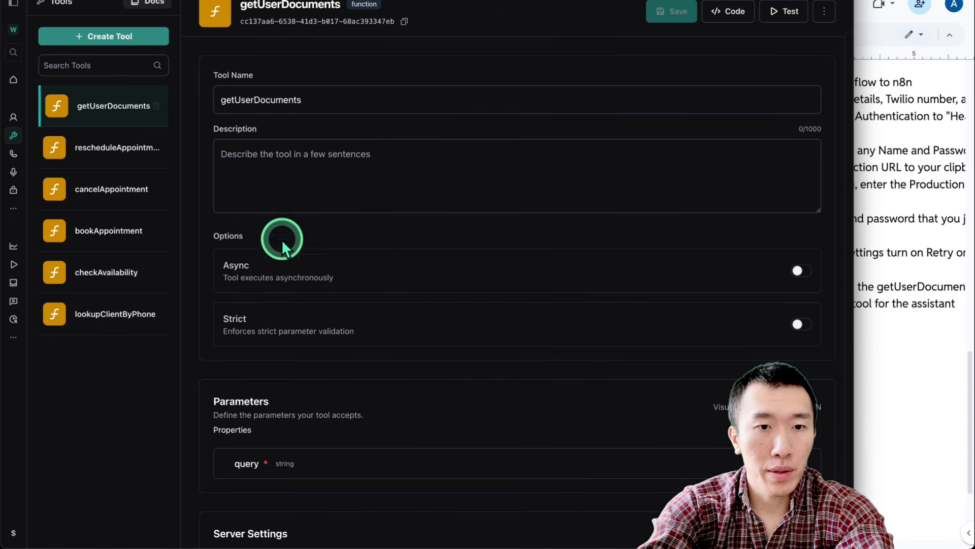
# Browse through each defined tool, from rescheduleAppointment to lookupClientByPhone and getUserDocuments
pyautogui.scroll(-7, 311, 261)
pyautogui.scroll(-5, 376, 298)
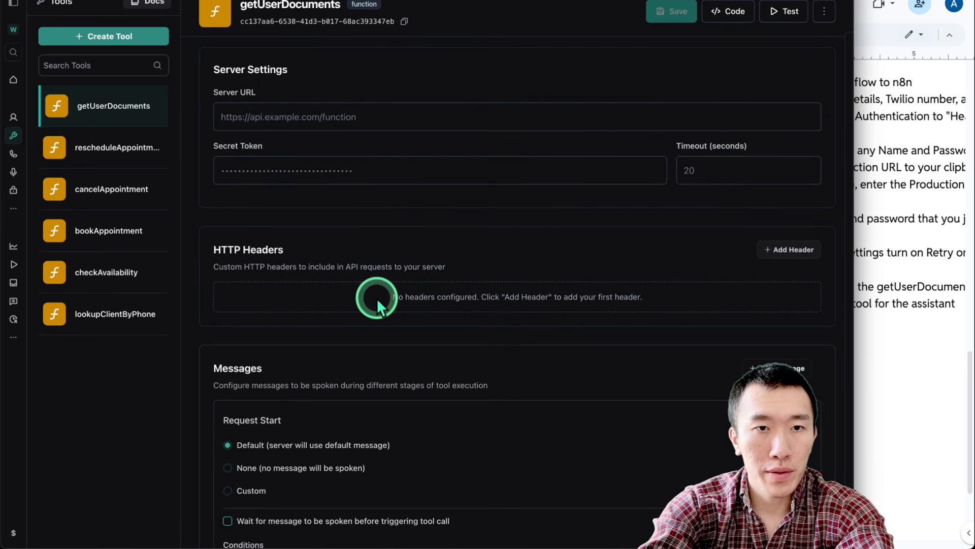
pyautogui.scroll(8, 436, 297)
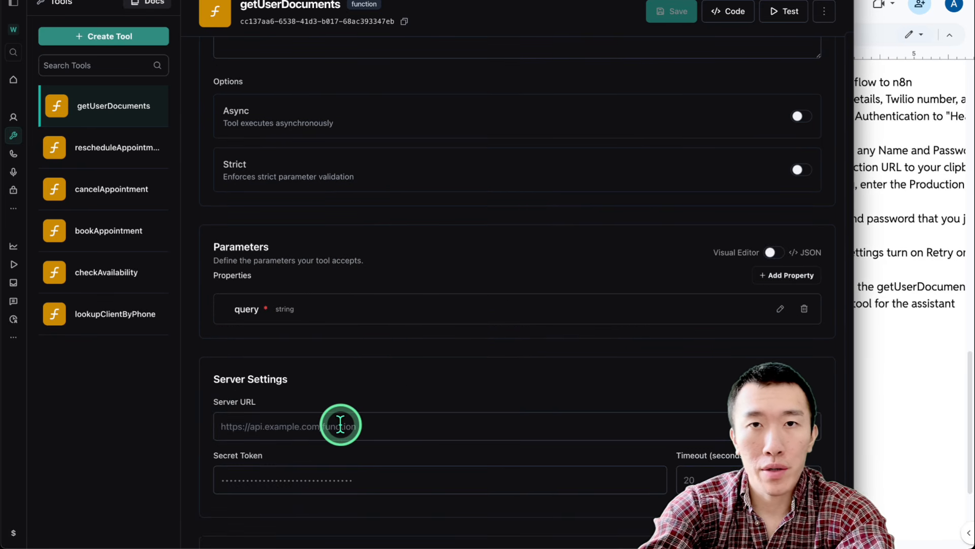
pyautogui.click(141, 148)
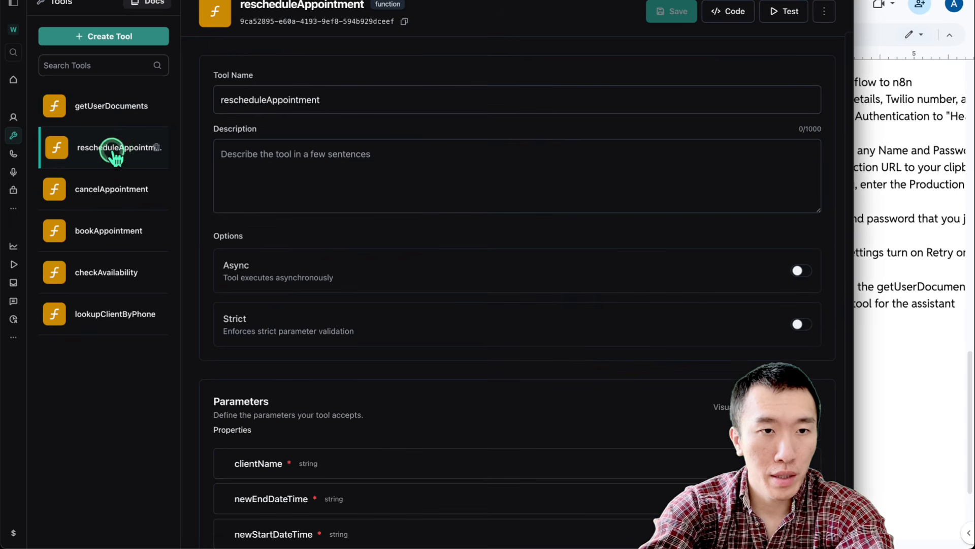
pyautogui.click(114, 195)
pyautogui.click(113, 234)
pyautogui.click(113, 274)
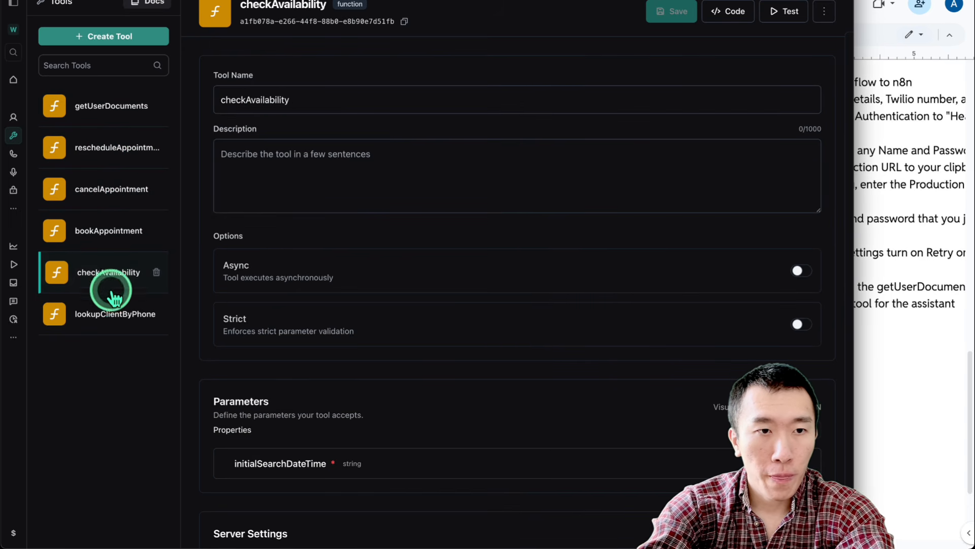
pyautogui.click(112, 316)
pyautogui.click(113, 239)
pyautogui.click(113, 193)
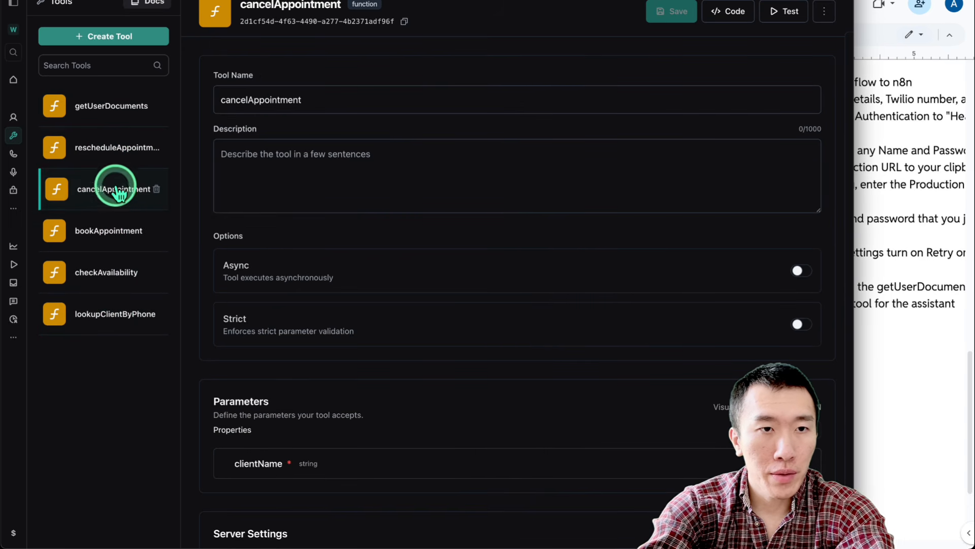
pyautogui.click(115, 121)
# View the raw JSON parameters of rescheduleAppointment, cancelAppointment and bookAppointment
pyautogui.click(113, 148)
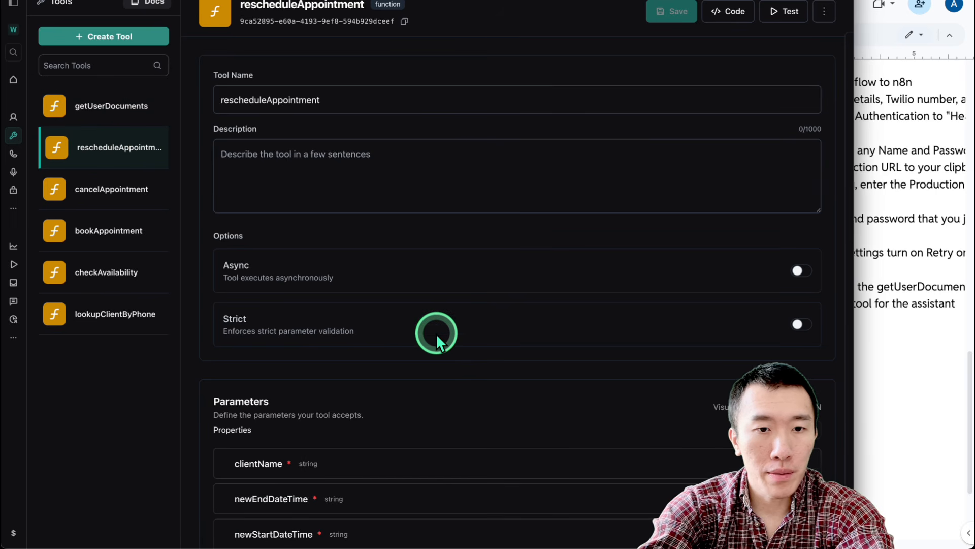
pyautogui.scroll(-3, 436, 333)
pyautogui.click(771, 290)
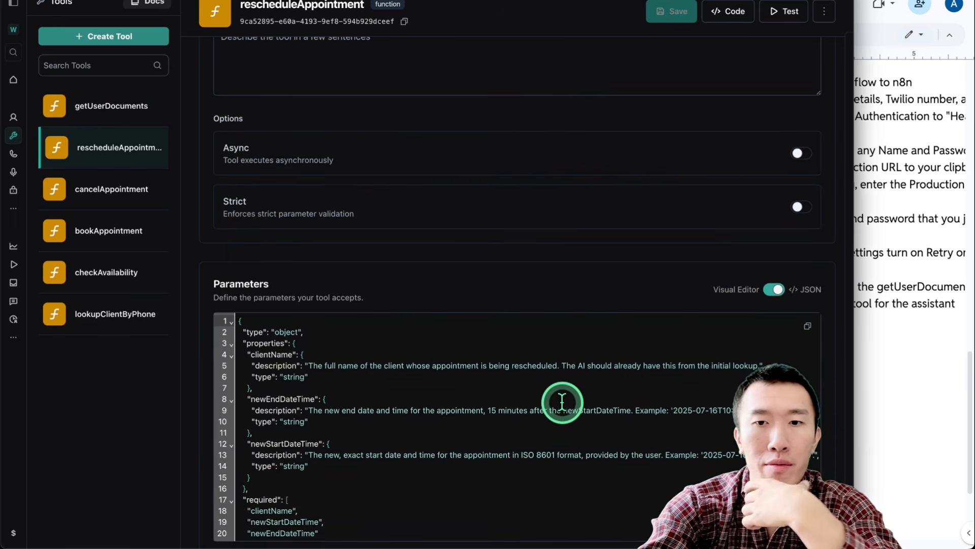
pyautogui.scroll(-2, 562, 402)
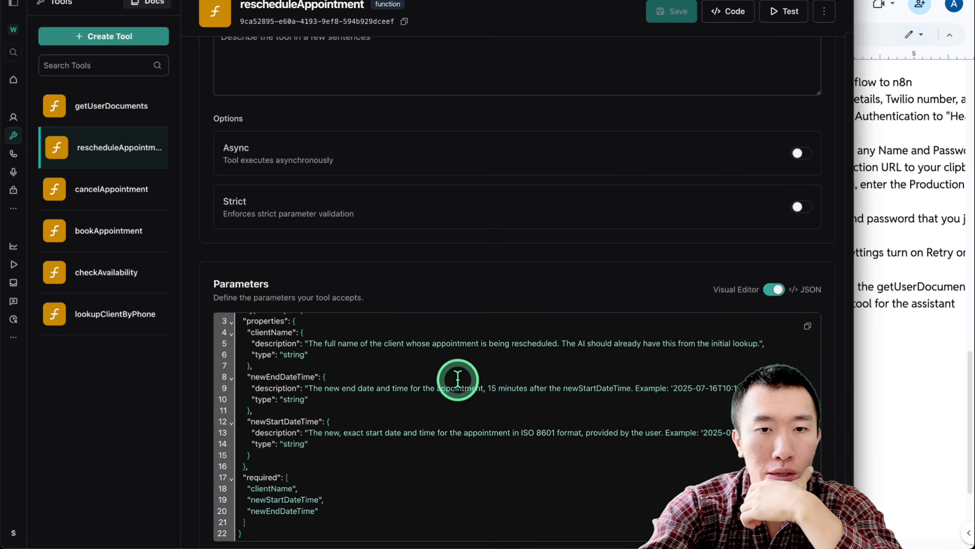
pyautogui.scroll(-1, 459, 389)
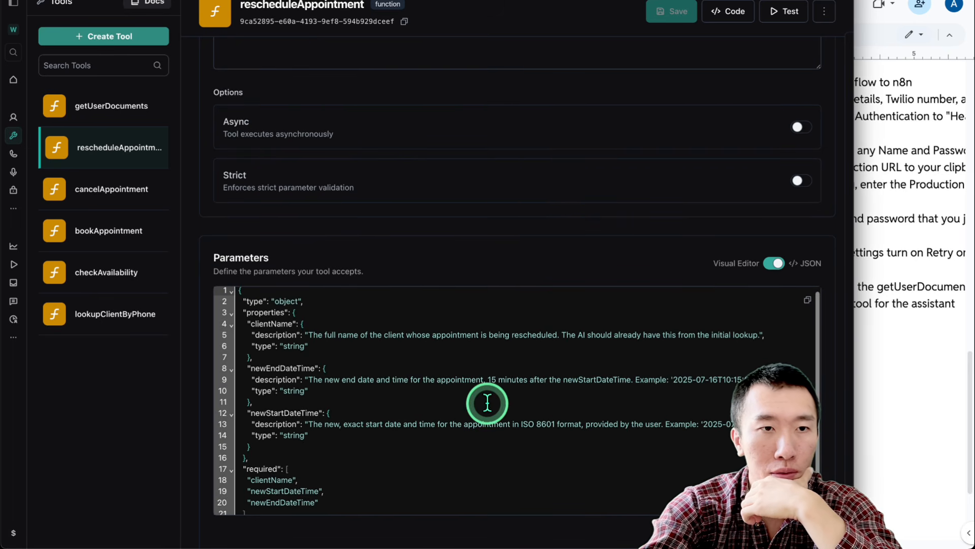
pyautogui.click(112, 190)
pyautogui.scroll(-3, 508, 336)
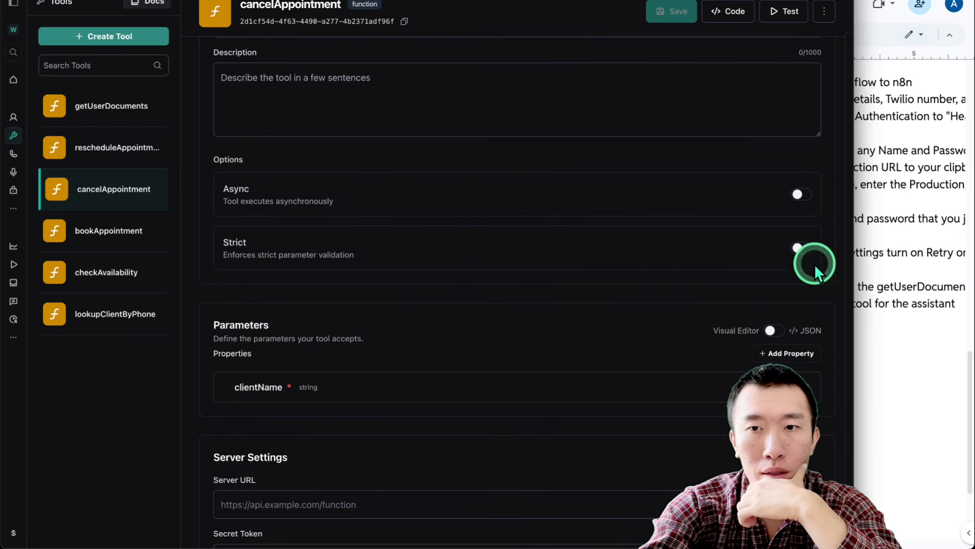
pyautogui.click(776, 334)
pyautogui.scroll(-2, 523, 328)
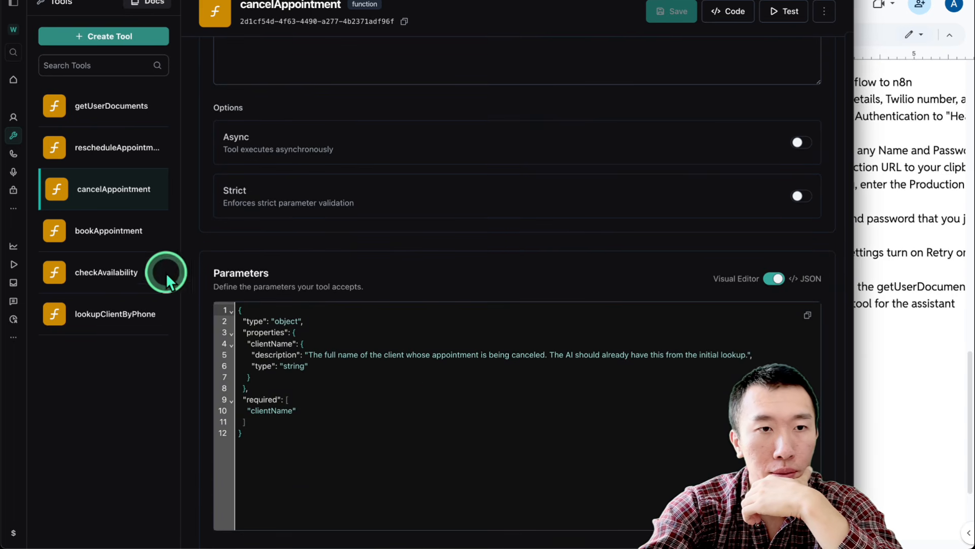
pyautogui.click(101, 244)
pyautogui.scroll(-7, 419, 313)
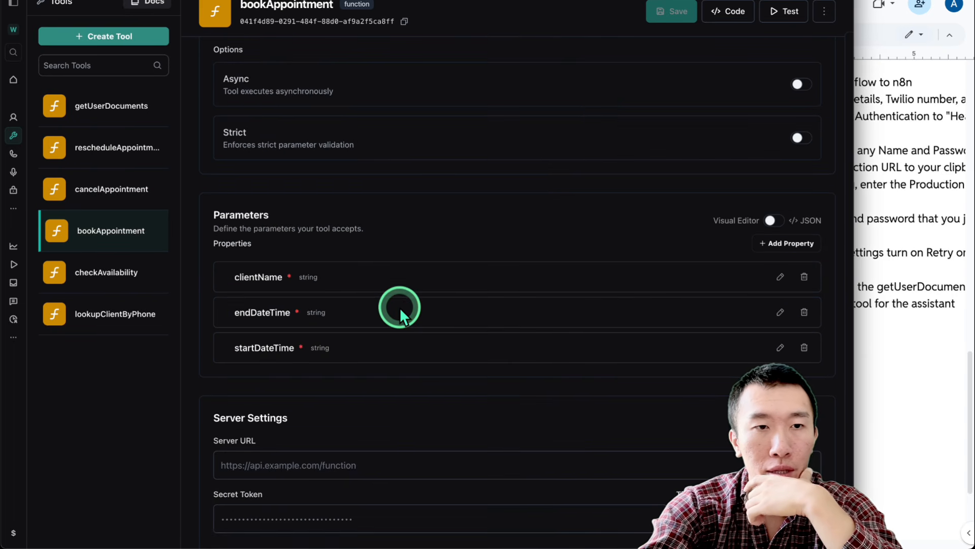
pyautogui.click(774, 220)
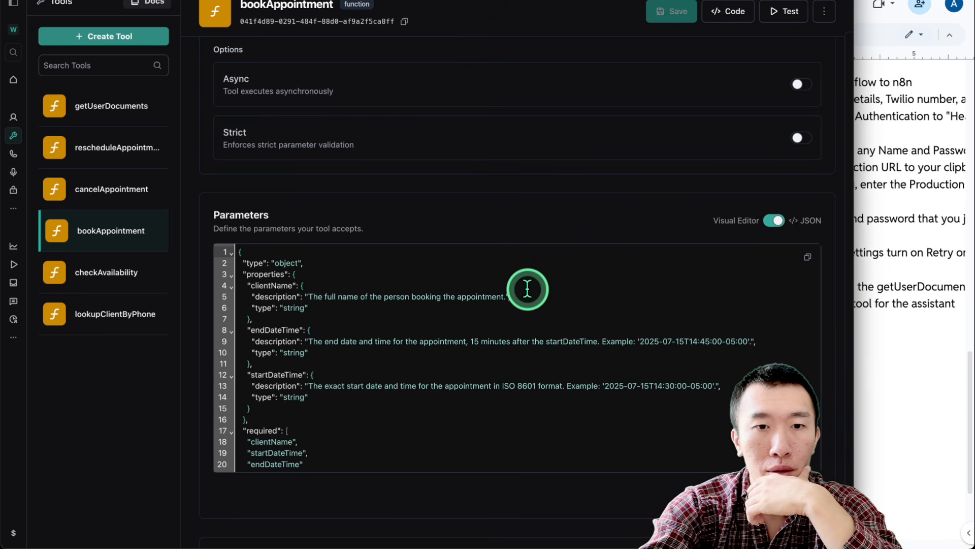
pyautogui.scroll(-1, 476, 325)
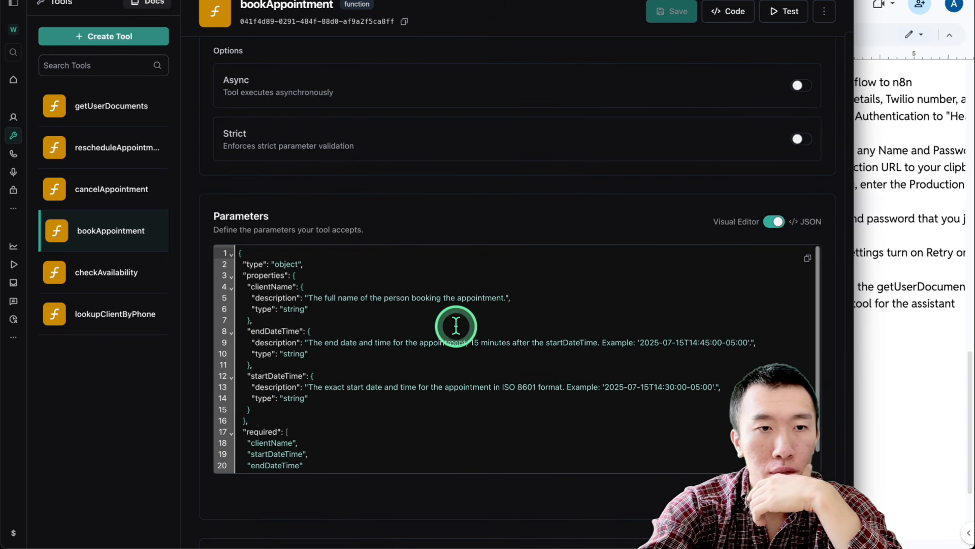
# Inspect the checkAvailability tool's definition
pyautogui.click(119, 270)
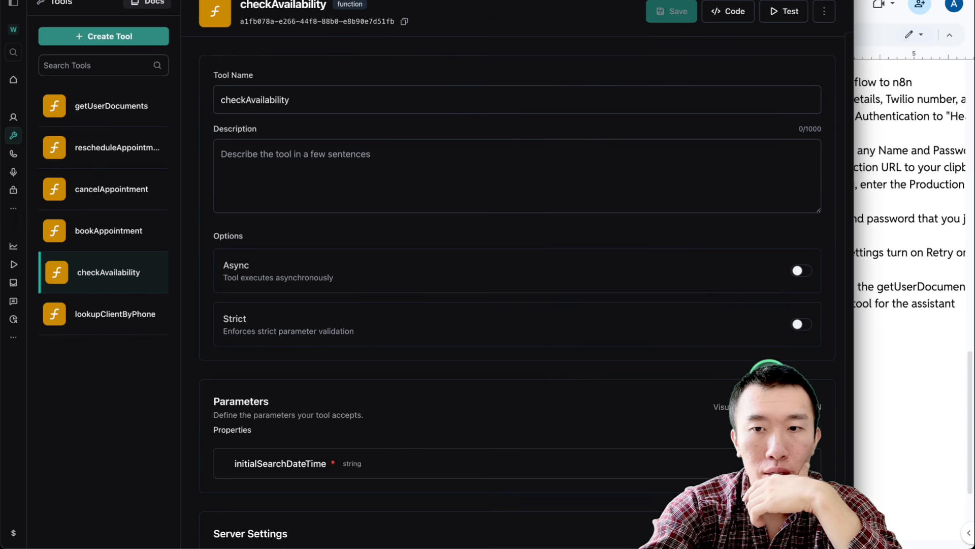
pyautogui.scroll(-4, 484, 401)
pyautogui.hscroll(2, 483, 402)
pyautogui.hscroll(-2, 484, 401)
pyautogui.scroll(1, 483, 402)
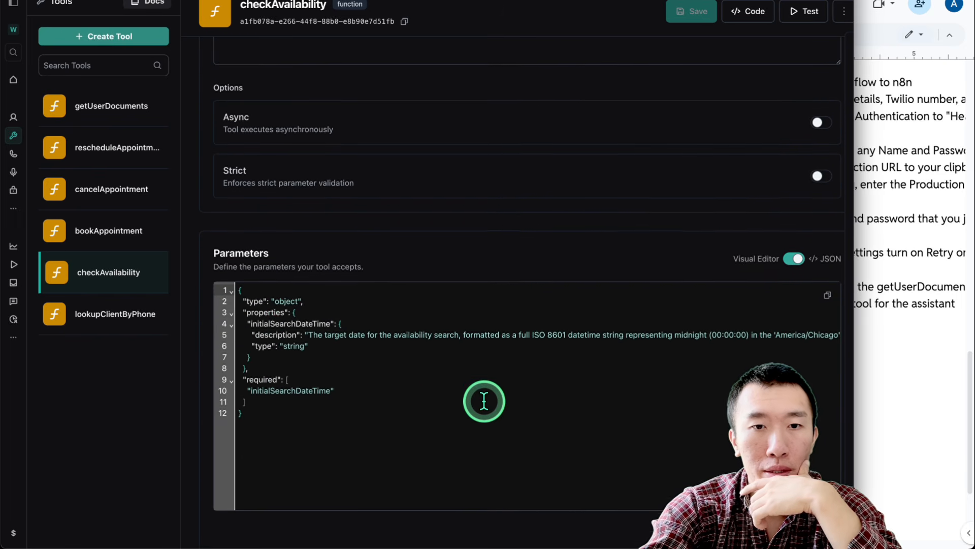
pyautogui.hscroll(1, 544, 338)
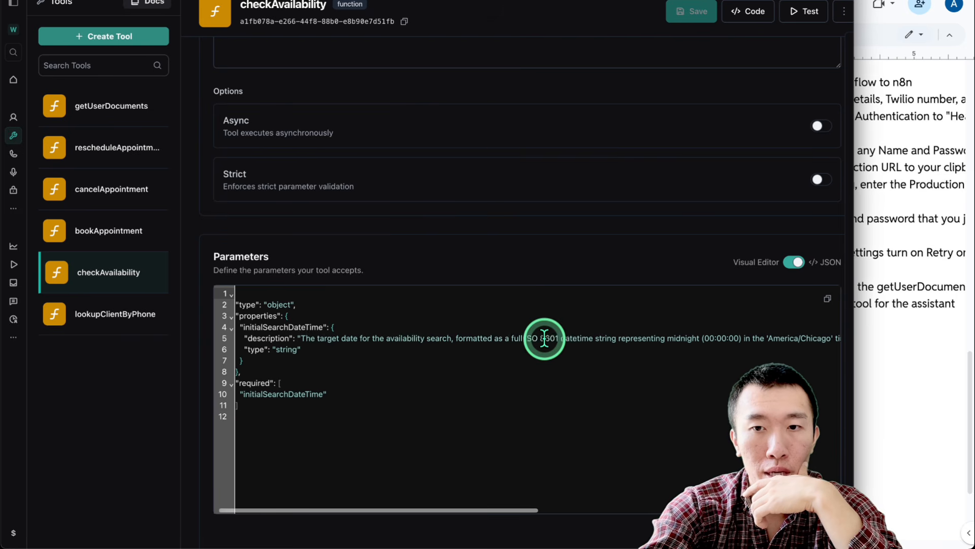
pyautogui.hscroll(3, 544, 337)
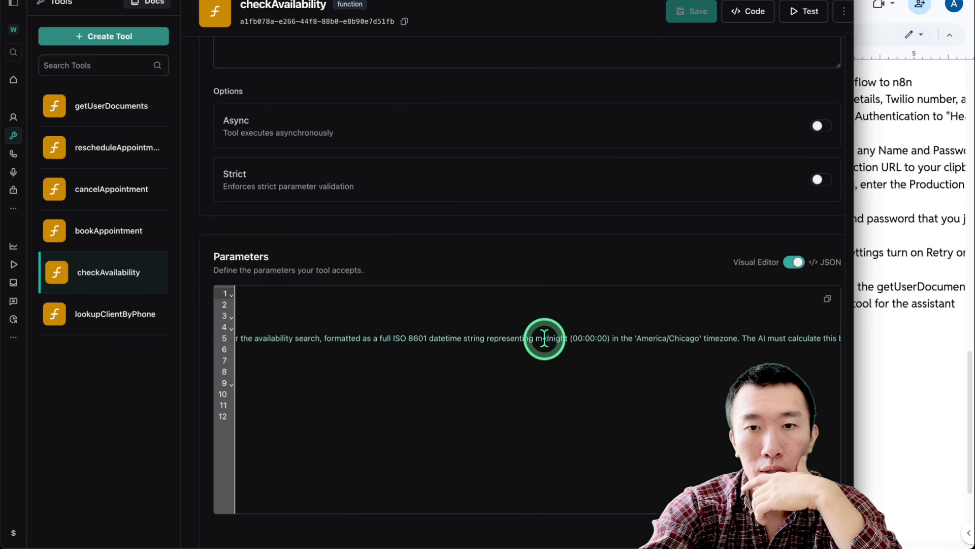
pyautogui.hscroll(2, 544, 338)
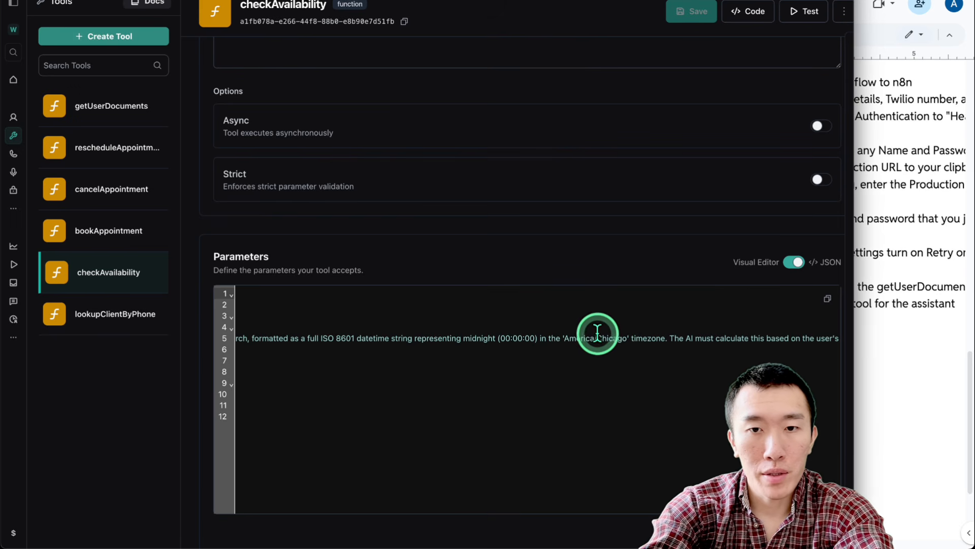
# Look over lookupClientByPhone, then view the phone number assigned to New Assistant
pyautogui.click(105, 319)
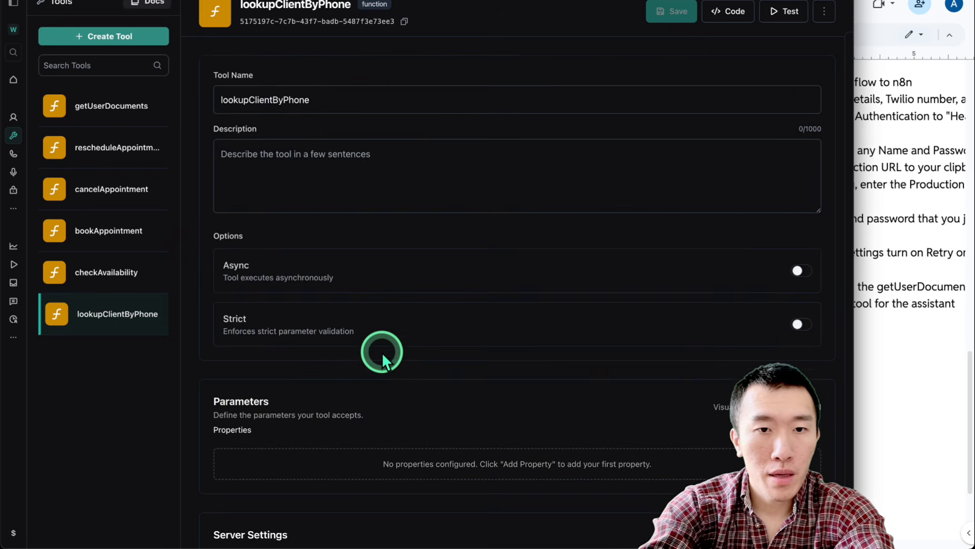
pyautogui.scroll(2, 355, 285)
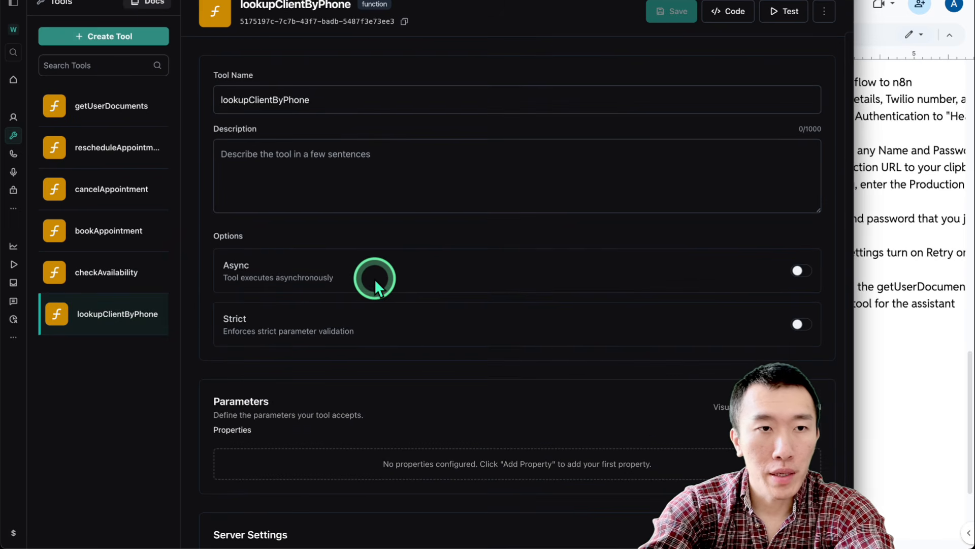
pyautogui.click(14, 154)
pyautogui.scroll(-6, 460, 189)
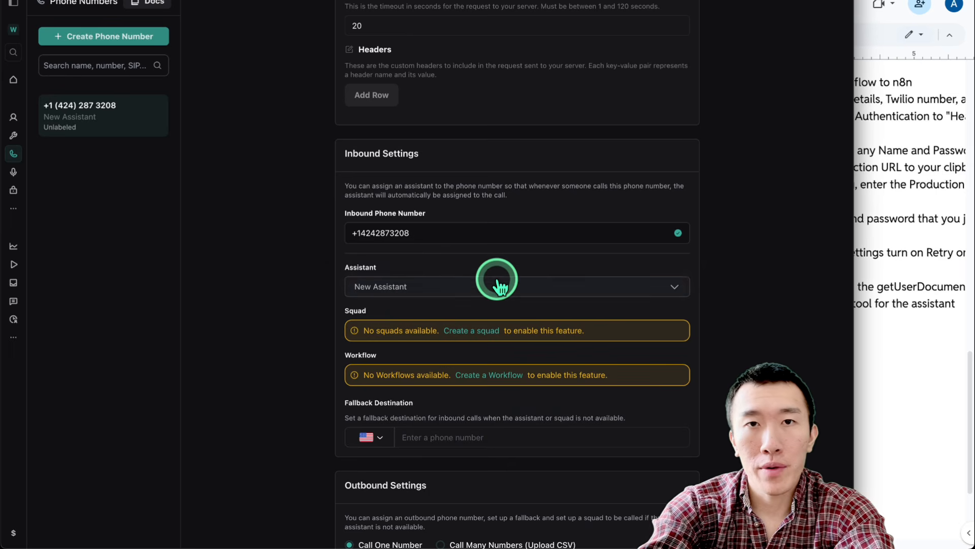
pyautogui.scroll(6, 497, 280)
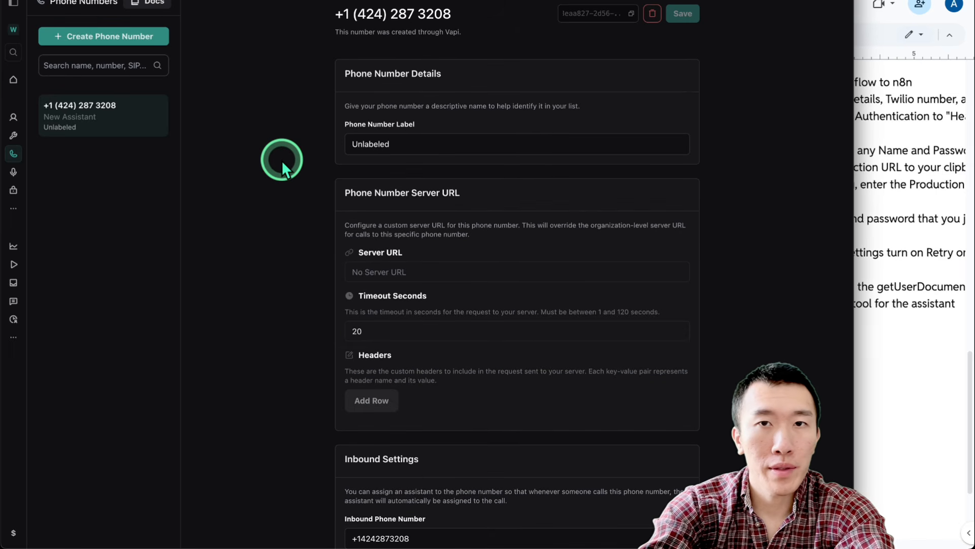
# Open My workflow 4's Variables node and review its business and scheduling fields
pyautogui.hotkey('ctrl', 'Tab')
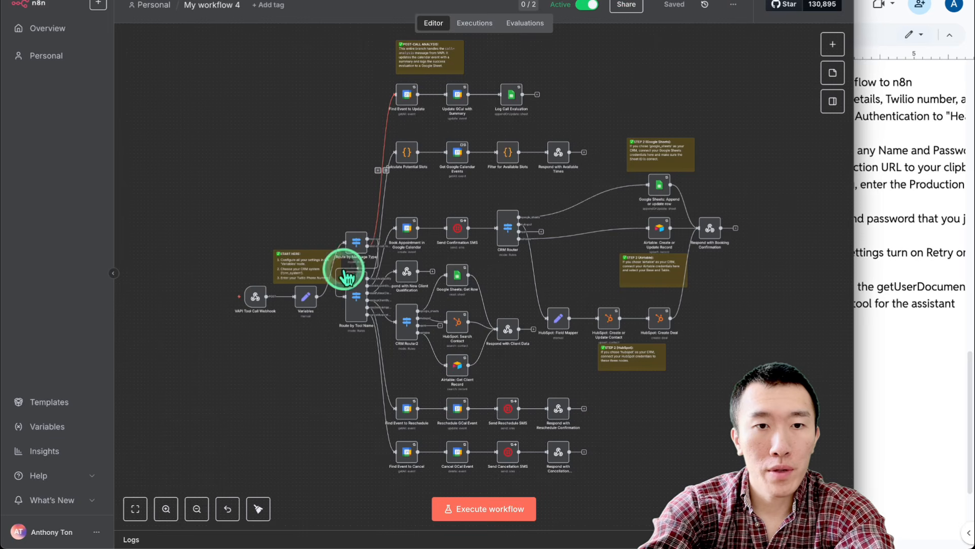
pyautogui.doubleClick(307, 300)
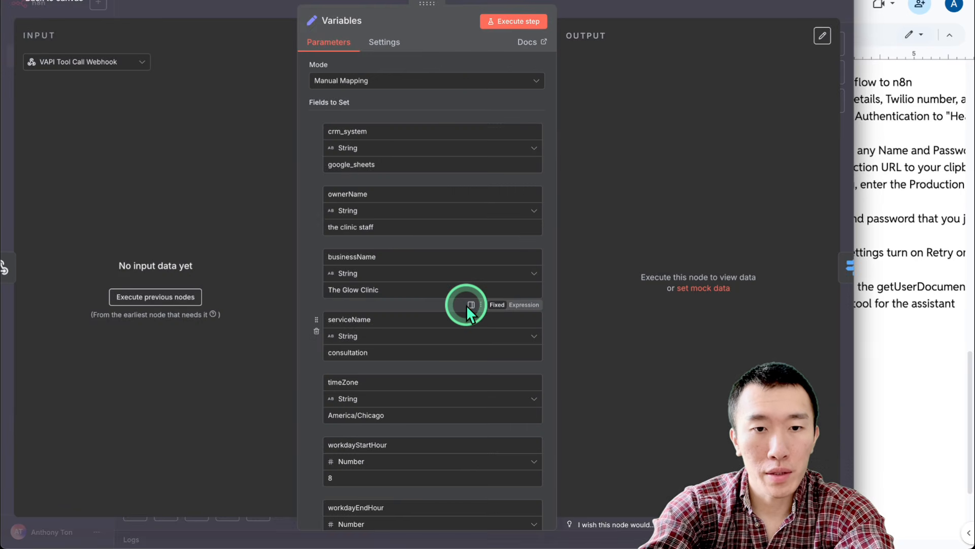
pyautogui.scroll(-1, 460, 307)
pyautogui.scroll(-5, 401, 359)
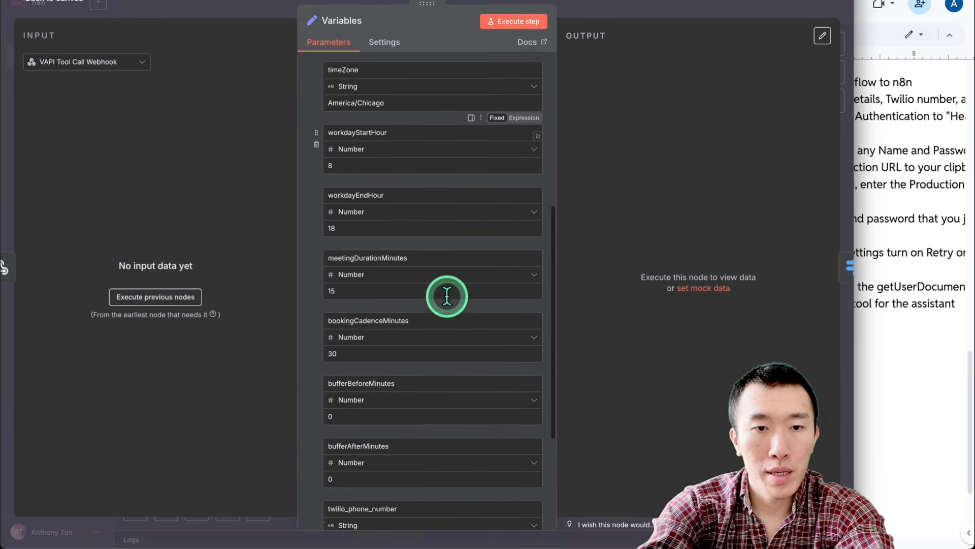
pyautogui.click(647, 7)
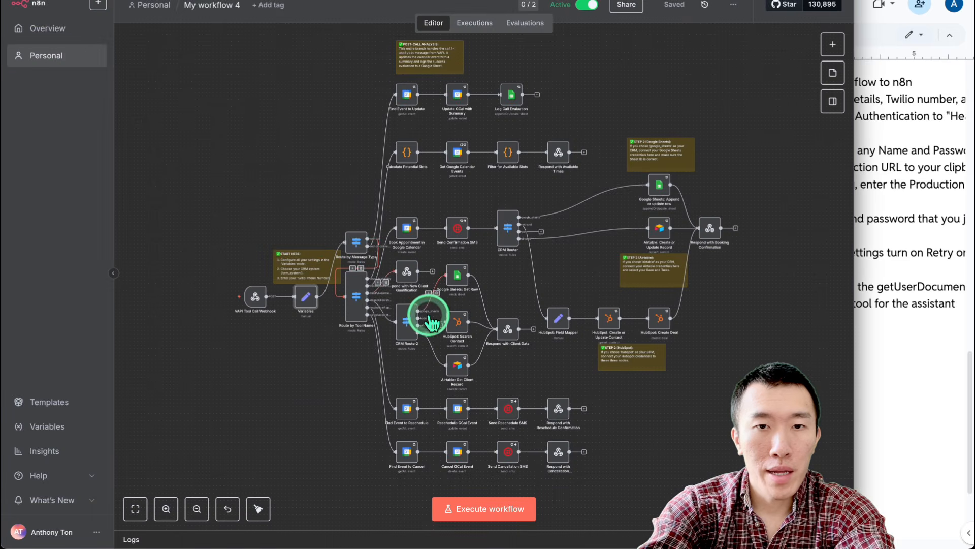
pyautogui.scroll(1, 331, 406)
pyautogui.scroll(1, 331, 406)
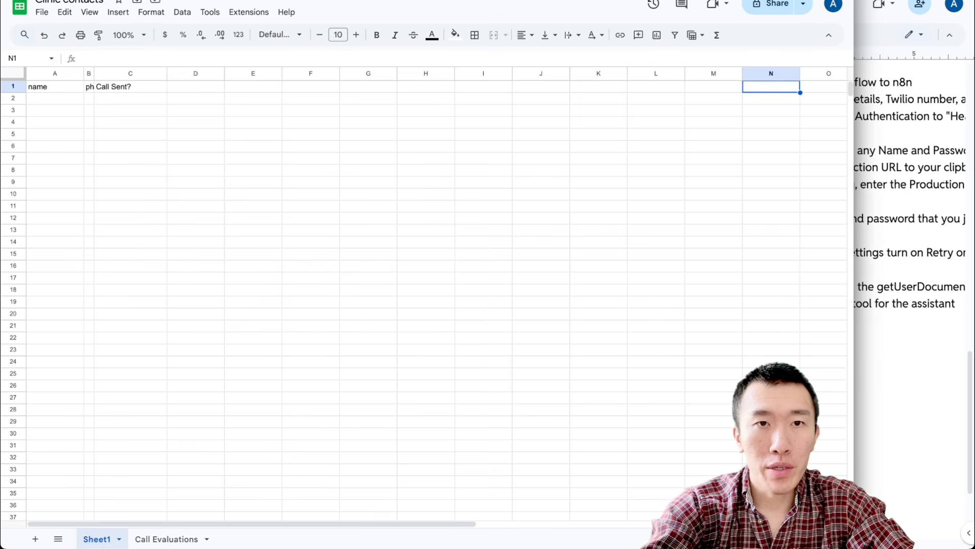
pyautogui.click(313, 135)
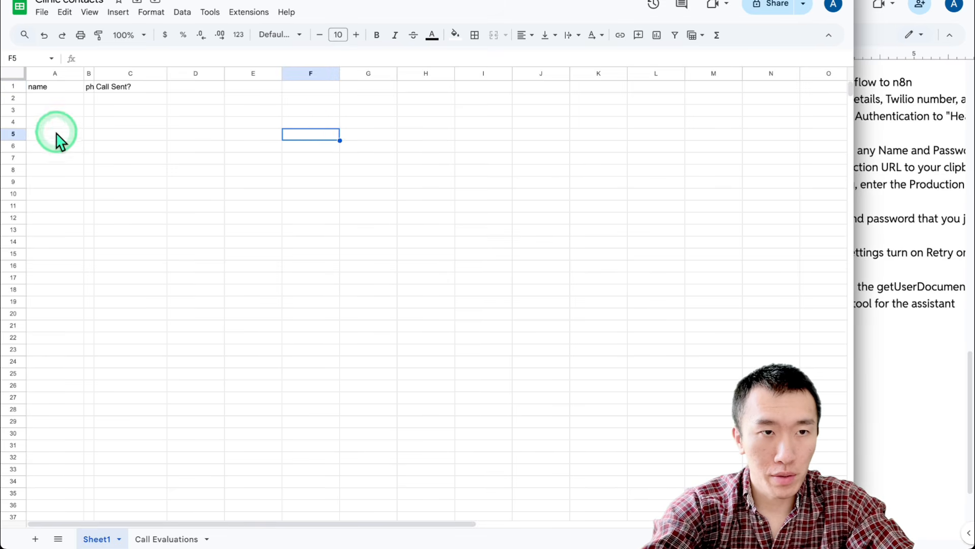
pyautogui.click(113, 112)
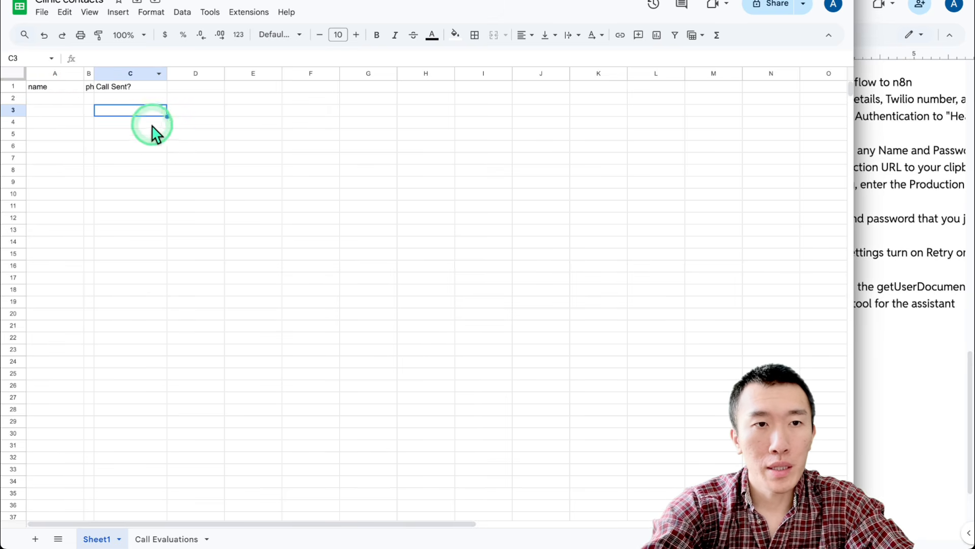
pyautogui.click(134, 85)
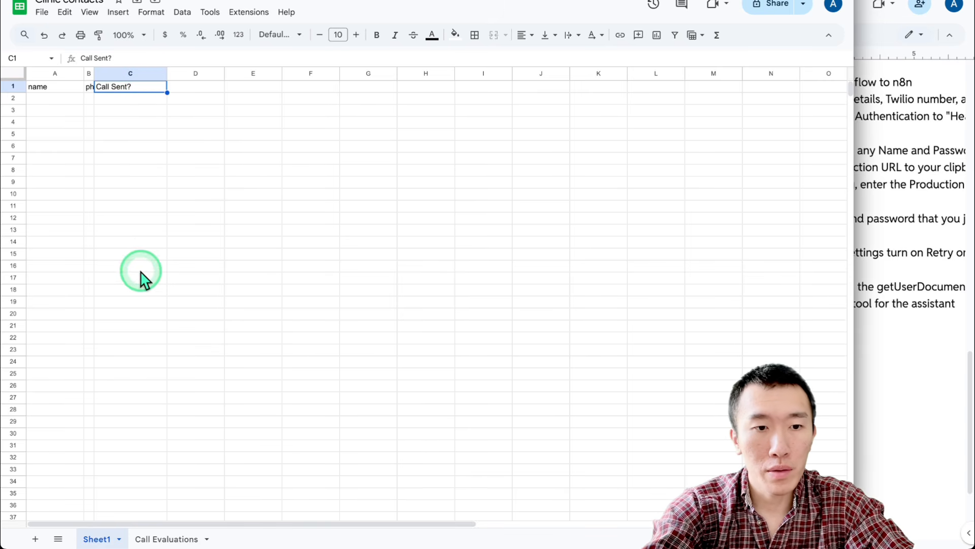
# Review the APPOINTMENT_BOOKED entry in the Call Evaluations column A, then select the Vapi phone number
pyautogui.click(172, 538)
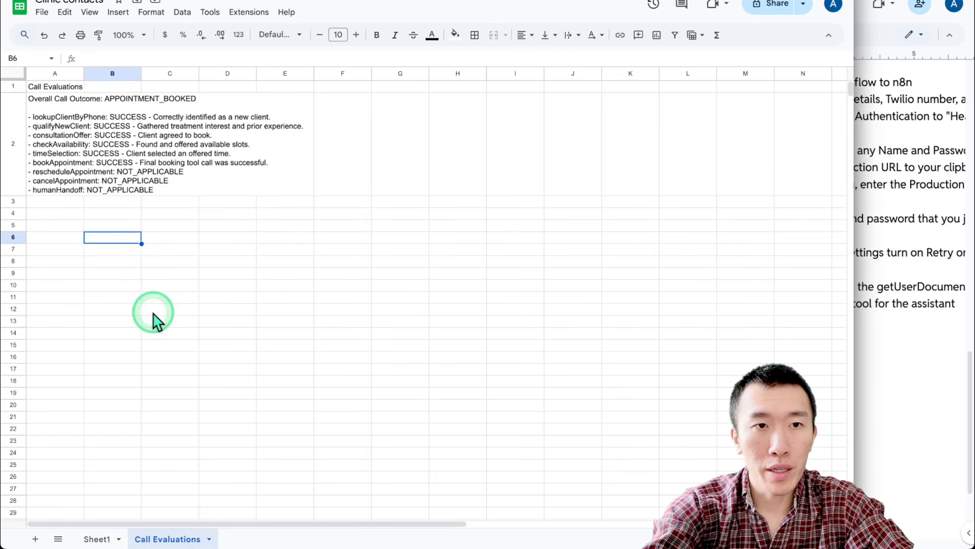
pyautogui.click(50, 167)
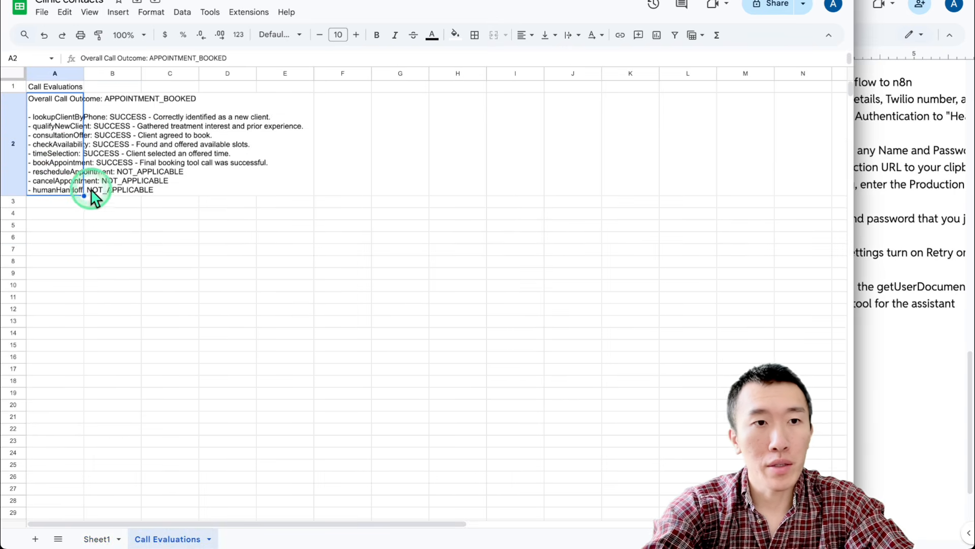
pyautogui.click(153, 226)
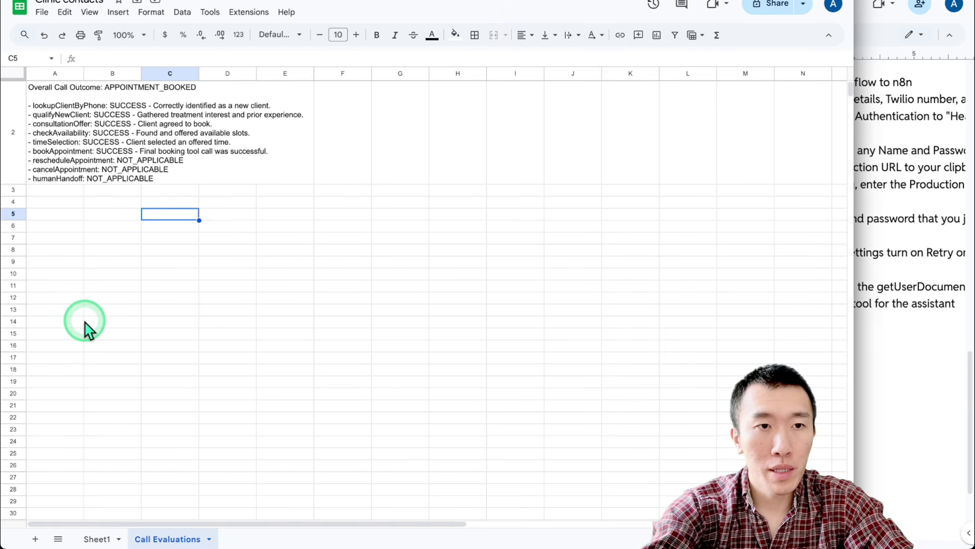
pyautogui.moveTo(61, 152); pyautogui.dragTo(67, 498)
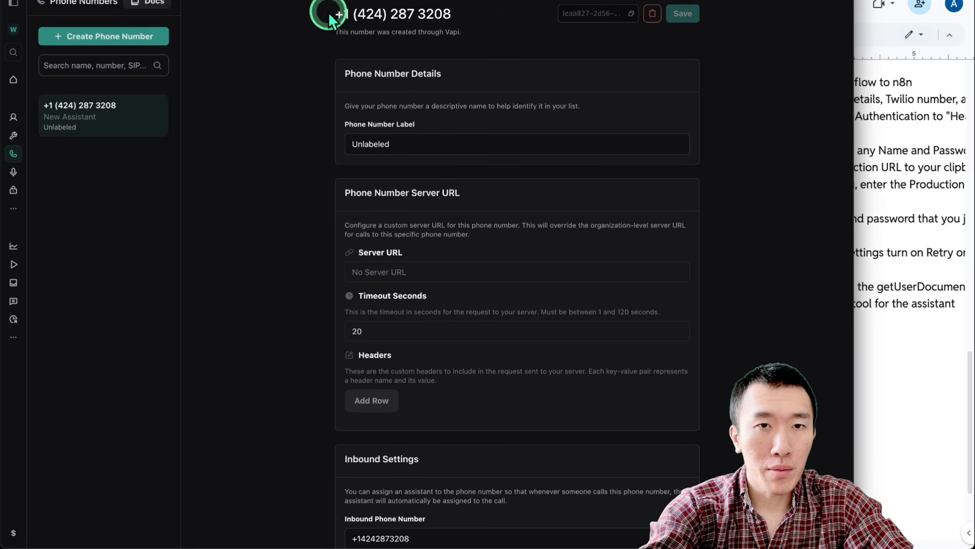
pyautogui.moveTo(327, 15); pyautogui.dragTo(496, 40)
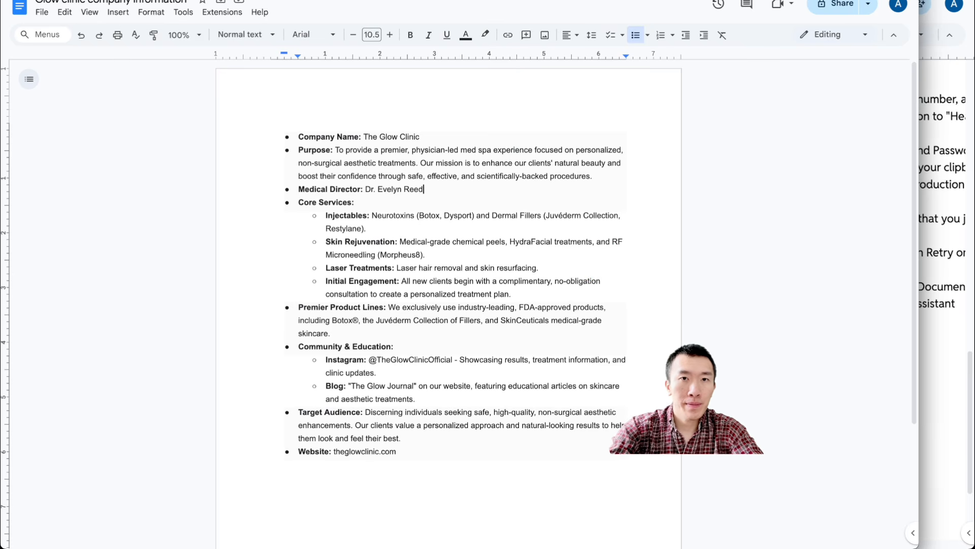
# Show Google Calendar's August 17–23, 2025 week with Friday's Glow Clinic consultation
pyautogui.click(460, 2)
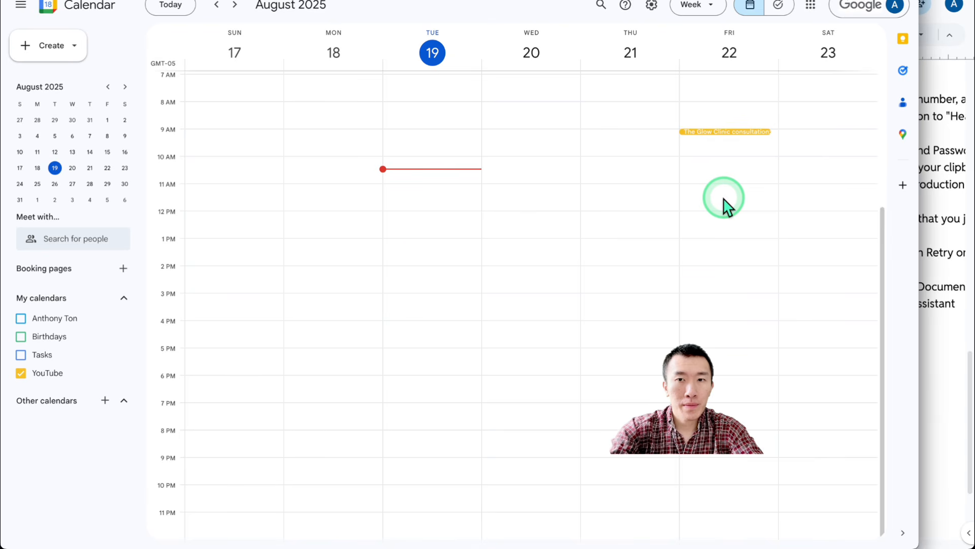
# Open Friday's Glow Clinic consultation and highlight its 9:00–9:15am slot, client contact and call log ID
pyautogui.click(726, 132)
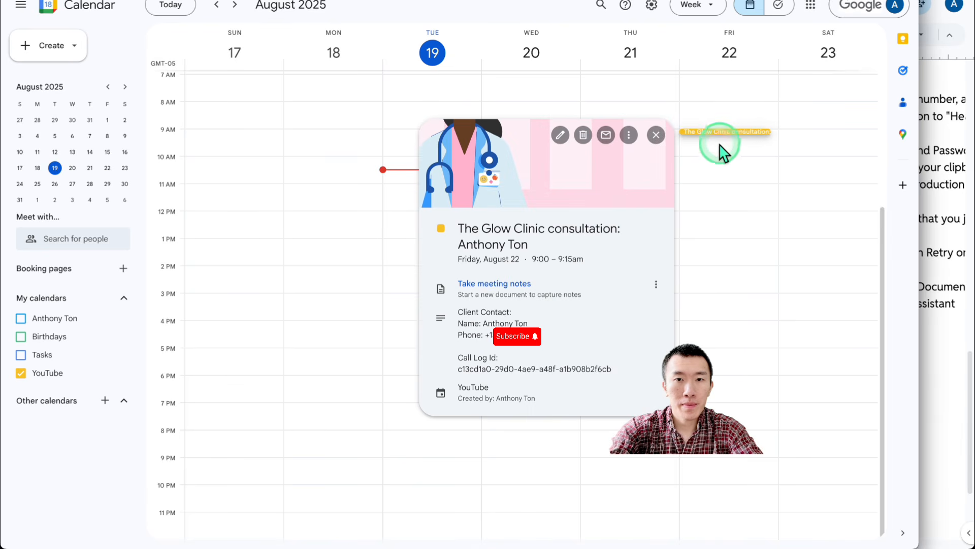
pyautogui.moveTo(501, 229); pyautogui.dragTo(632, 413)
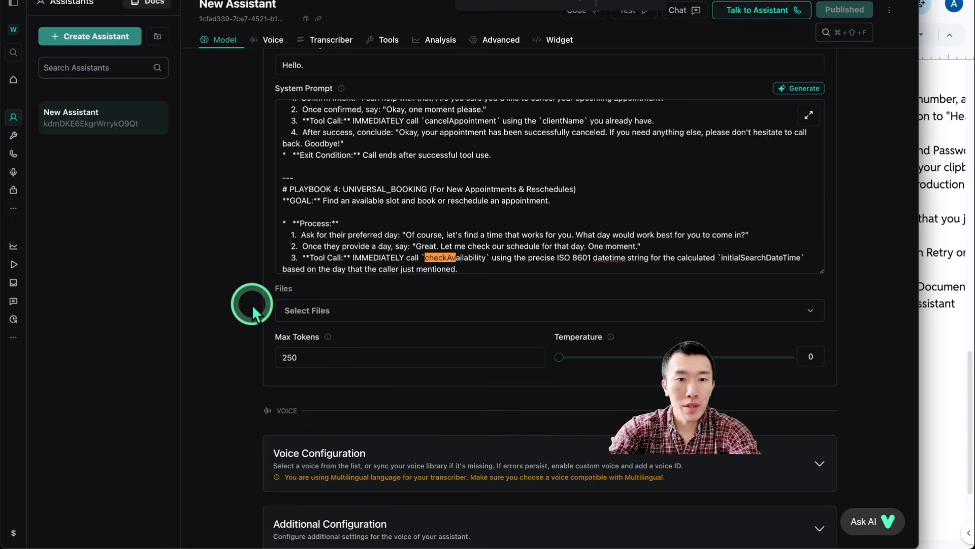
# Scroll through the Vapi assistant's System Prompt to review it
pyautogui.scroll(4, 476, 327)
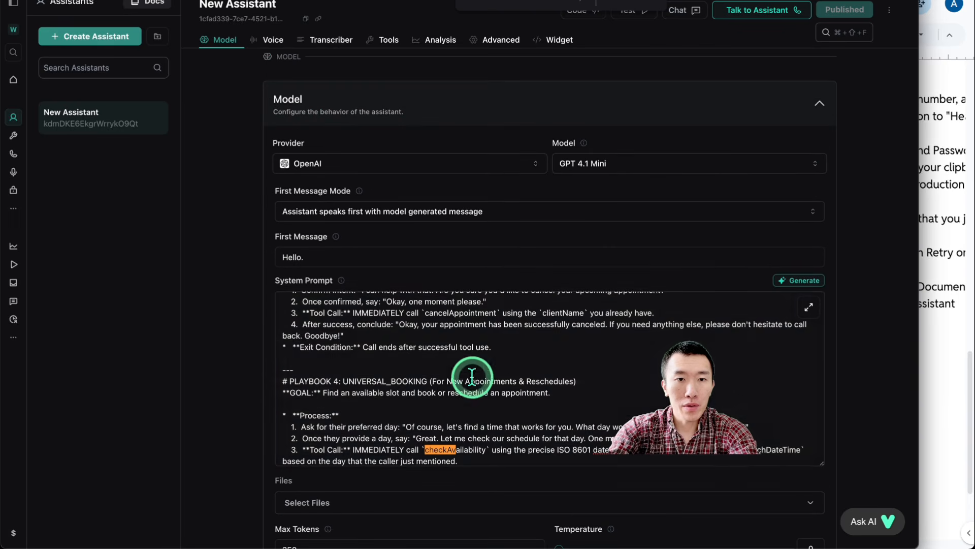
pyautogui.scroll(-1, 462, 383)
pyautogui.scroll(1, 463, 383)
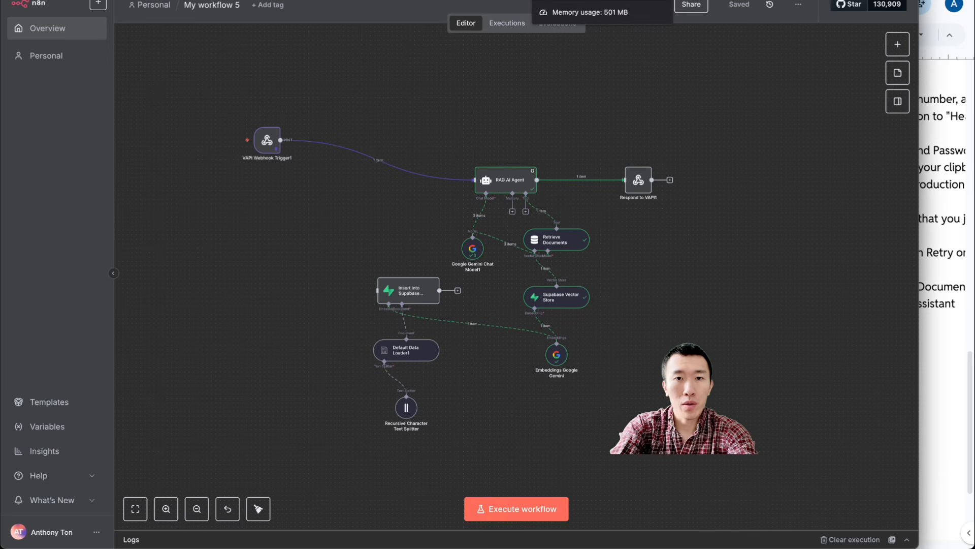
# Zoom around My workflow 4's large tool-call booking workflow to look it over
pyautogui.click(569, 0)
pyautogui.scroll(10, 444, 284)
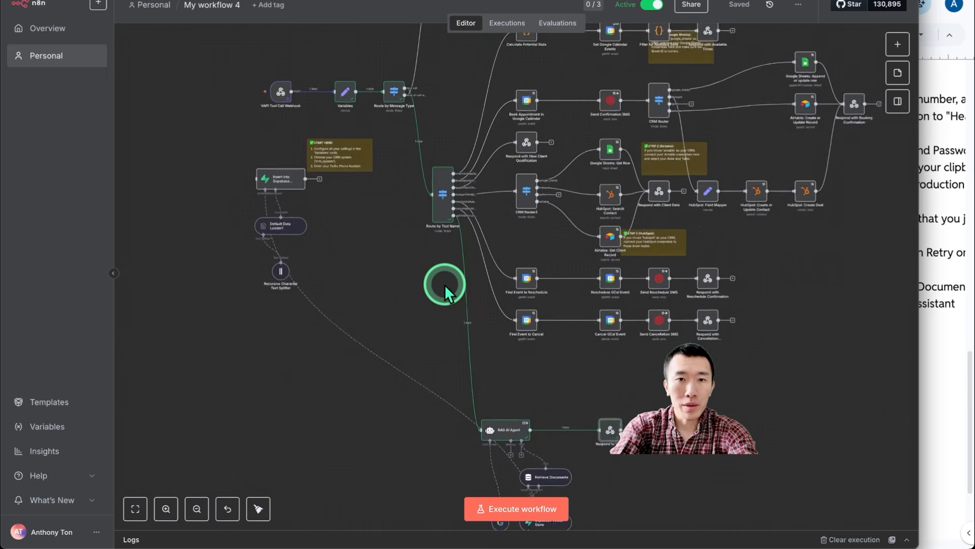
pyautogui.scroll(2, 444, 284)
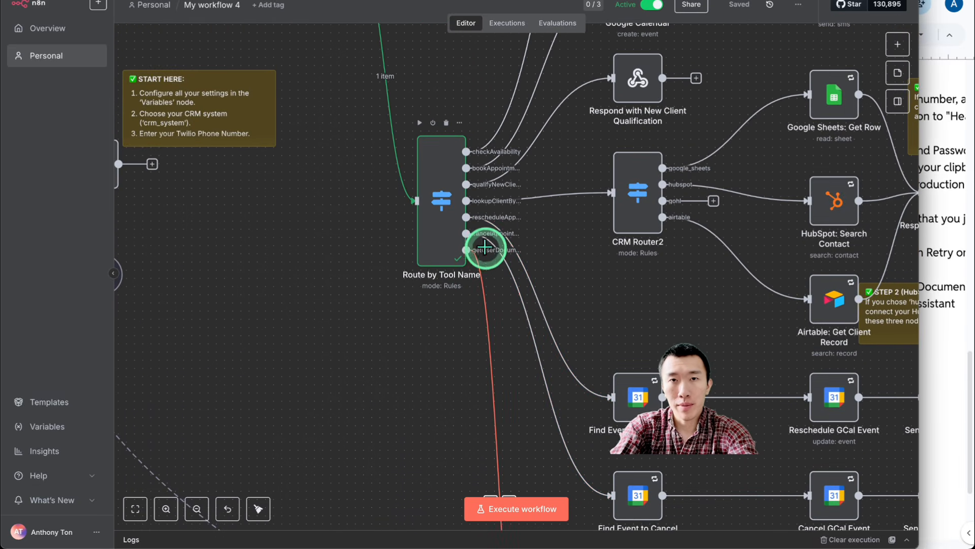
pyautogui.scroll(-4, 439, 260)
pyautogui.scroll(-8, 508, 226)
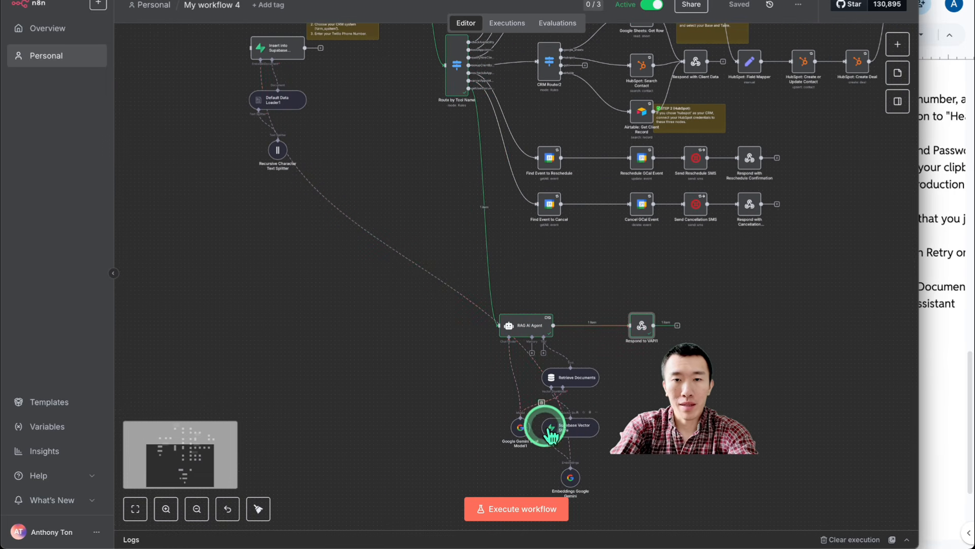
pyautogui.scroll(3, 538, 417)
pyautogui.scroll(5, 605, 370)
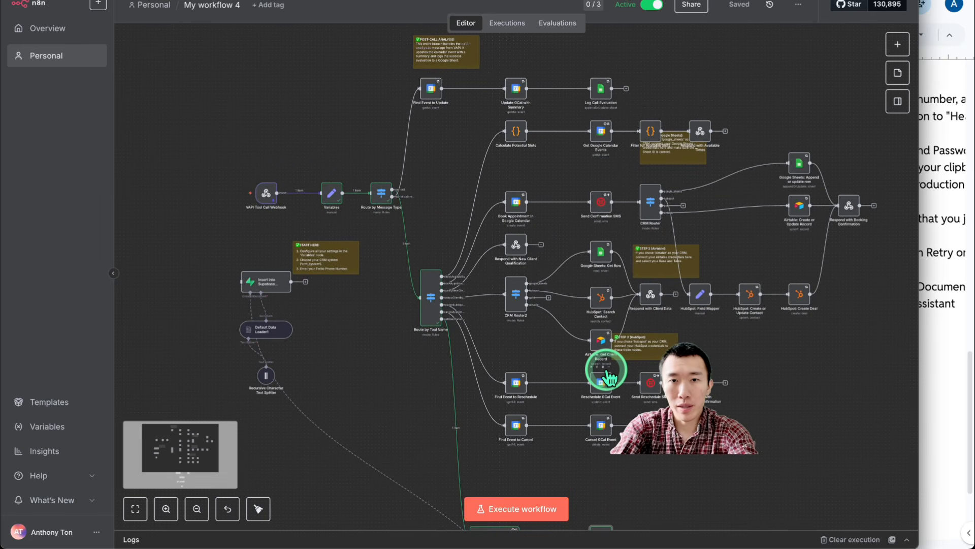
pyautogui.scroll(-5, 608, 379)
pyautogui.scroll(-2, 606, 369)
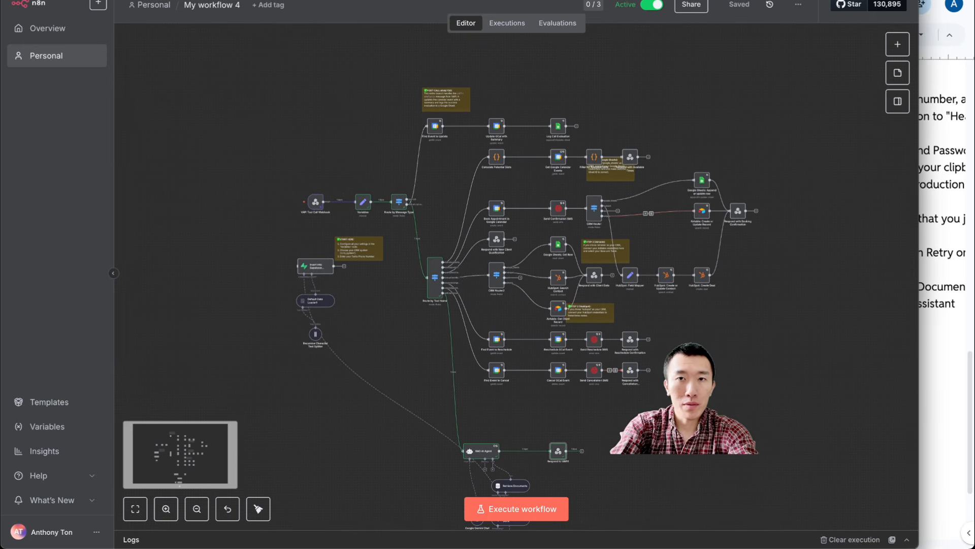
# Look over the document-cleanup workflow on the other n8n tab
pyautogui.hotkey('ctrl', 'Tab')
pyautogui.hotkey('ctrl', 'Tab')
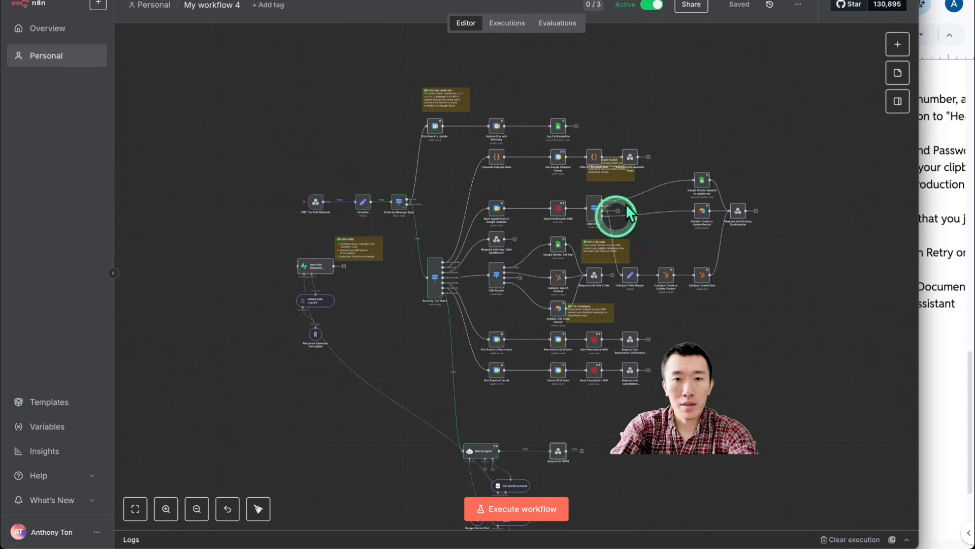
pyautogui.scroll(-5, 484, 313)
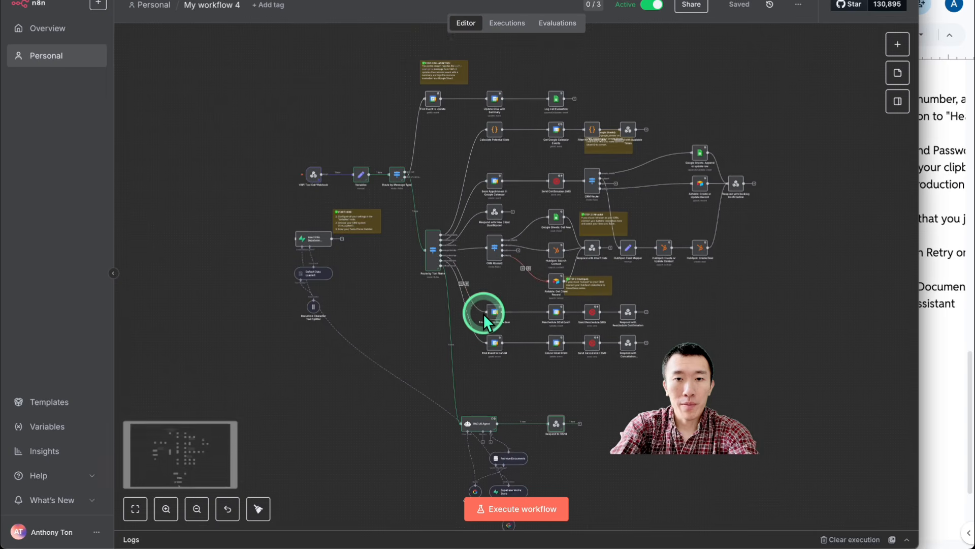
pyautogui.scroll(2, 484, 313)
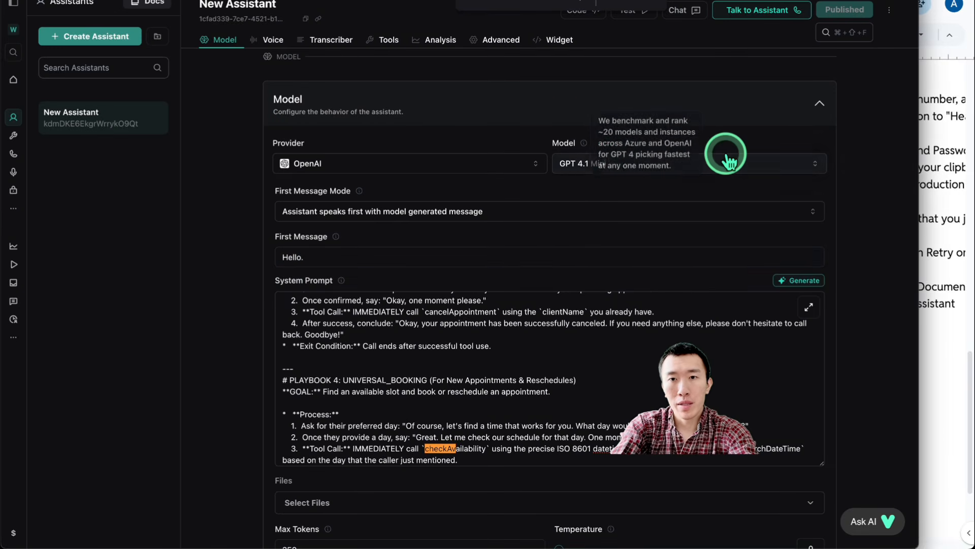
pyautogui.click(722, 165)
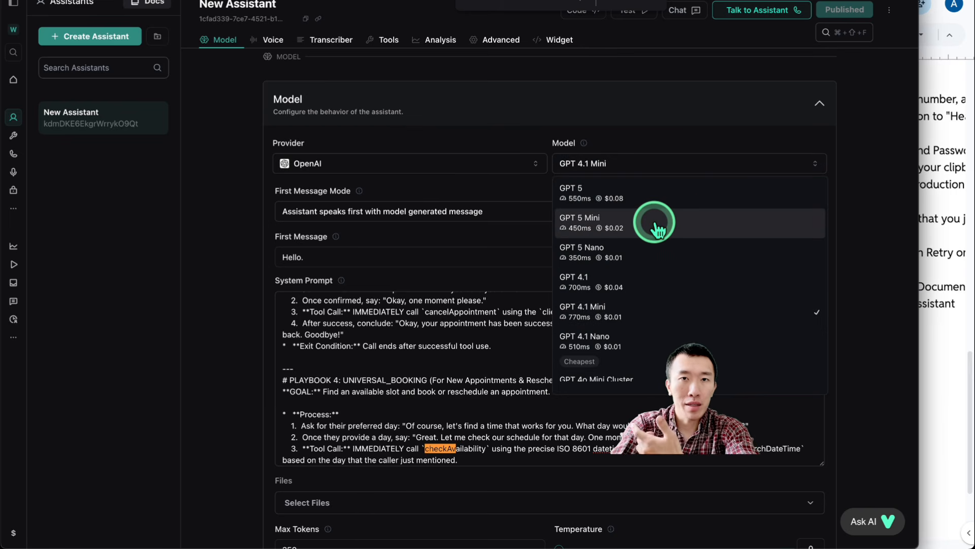
pyautogui.click(653, 318)
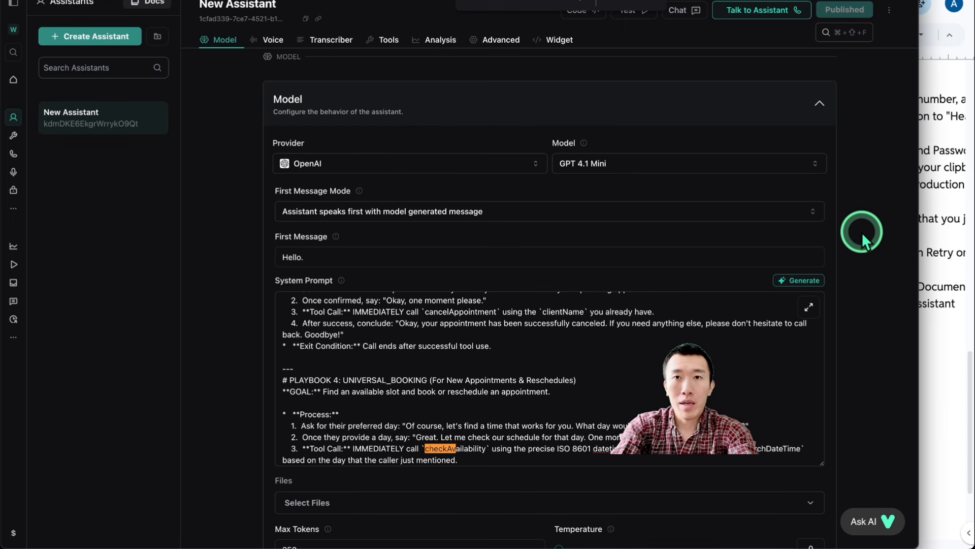
pyautogui.click(752, 227)
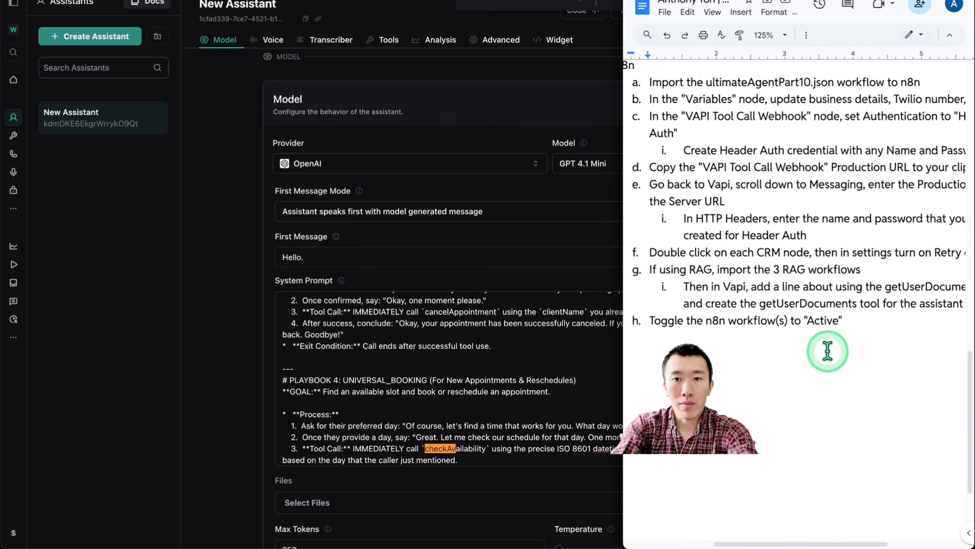
pyautogui.click(828, 351)
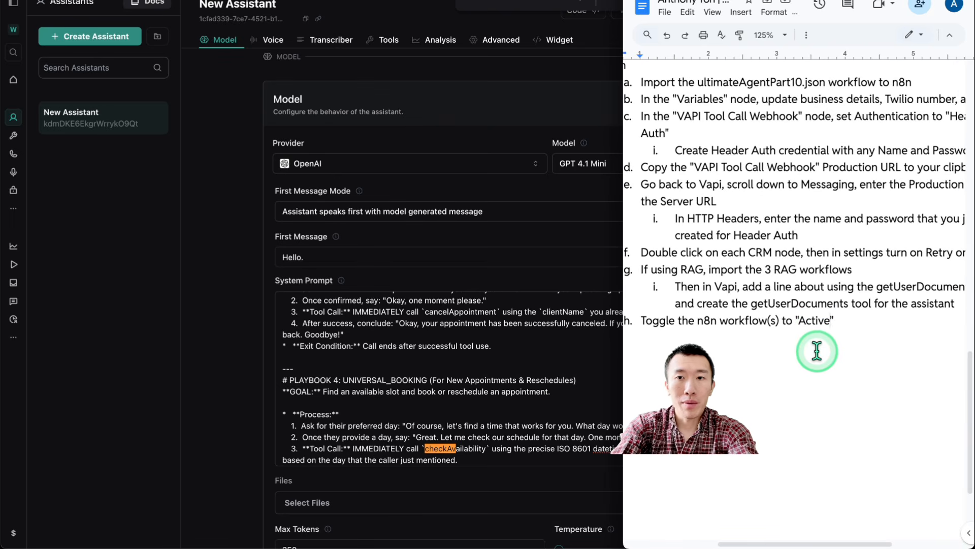
pyautogui.scroll(12, 822, 350)
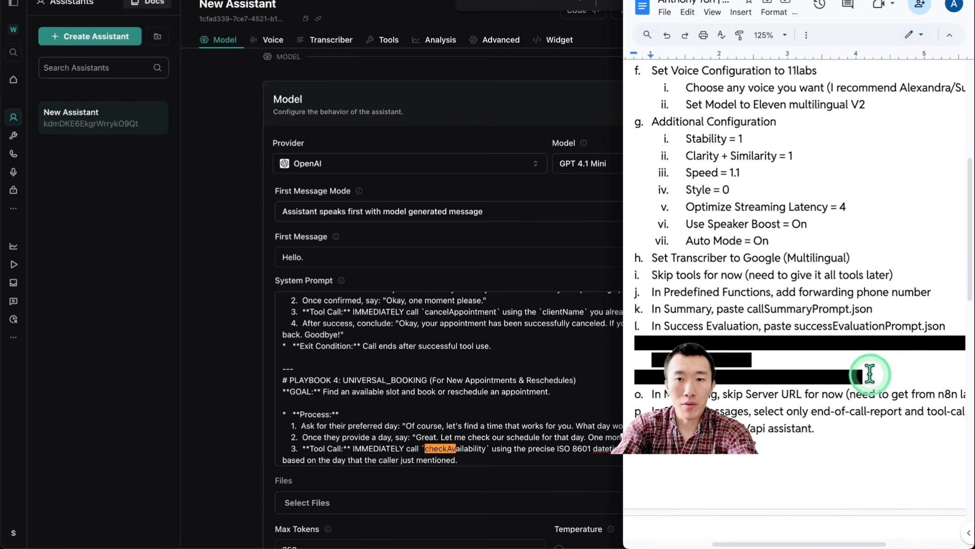
pyautogui.click(233, 272)
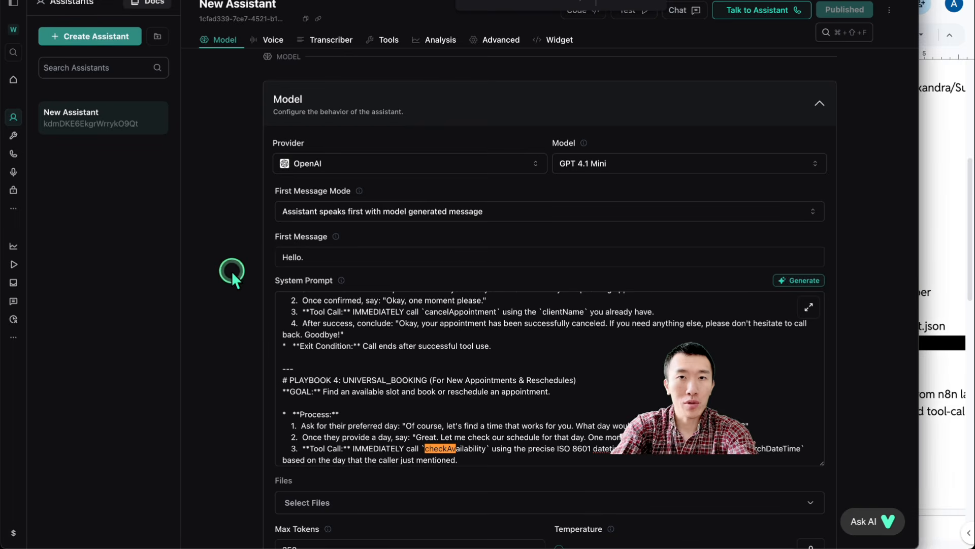
pyautogui.hotkey('alt', 'Tab')
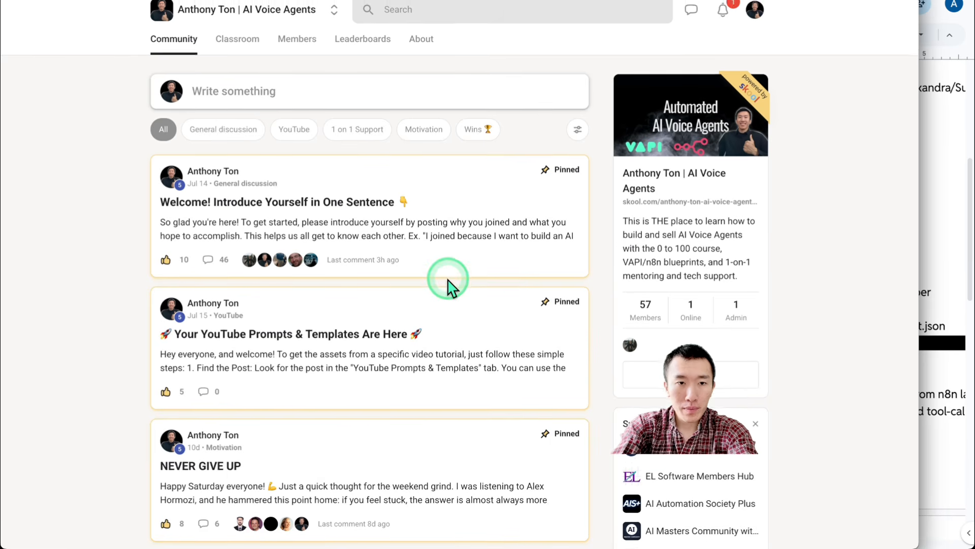
# Check the Dental Clinic speedrun post under the YouTube filter, then filter the feed to 1 on 1 Support
pyautogui.click(299, 132)
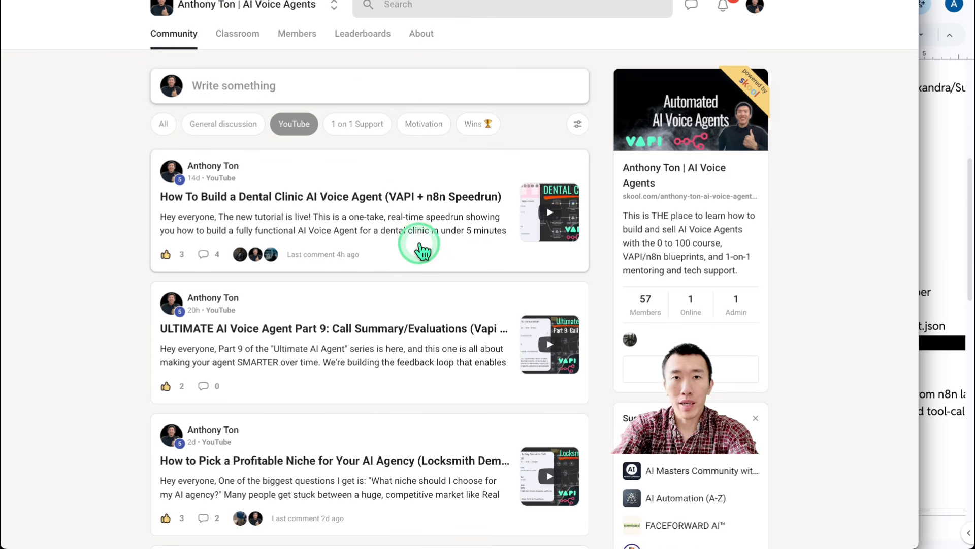
pyautogui.click(419, 239)
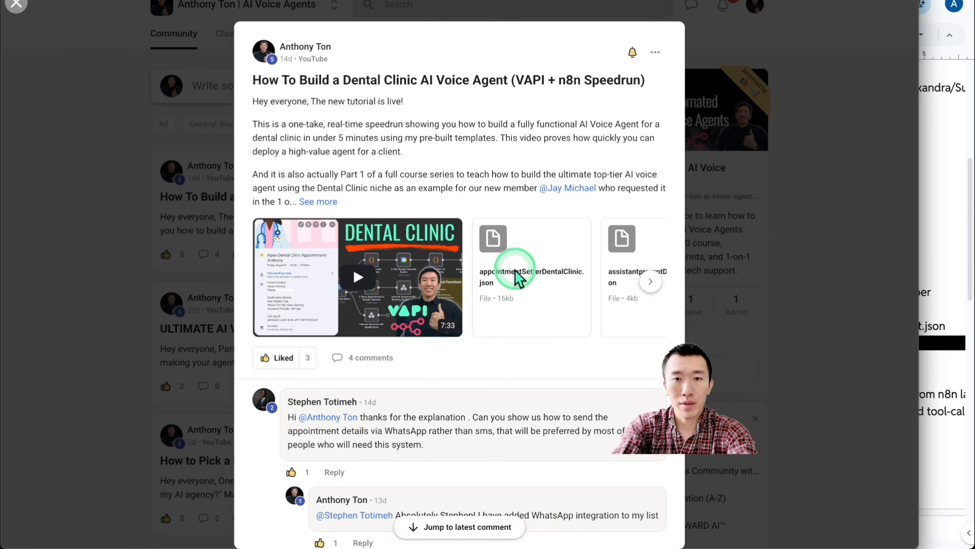
pyautogui.click(716, 259)
pyautogui.click(370, 128)
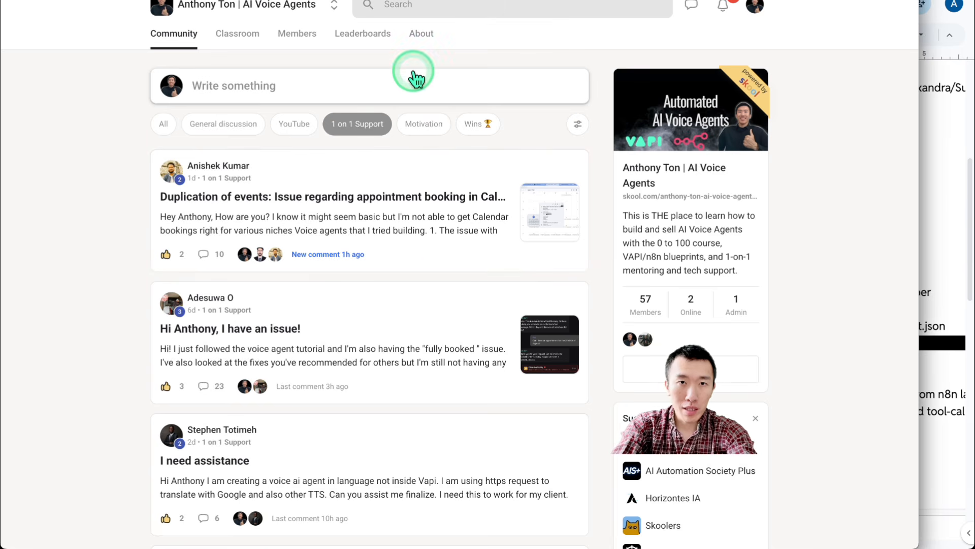
# Review the contact's row A2:C2 on Sheet1 and the logged Call Evaluations entries
pyautogui.hotkey('ctrl', 'Tab')
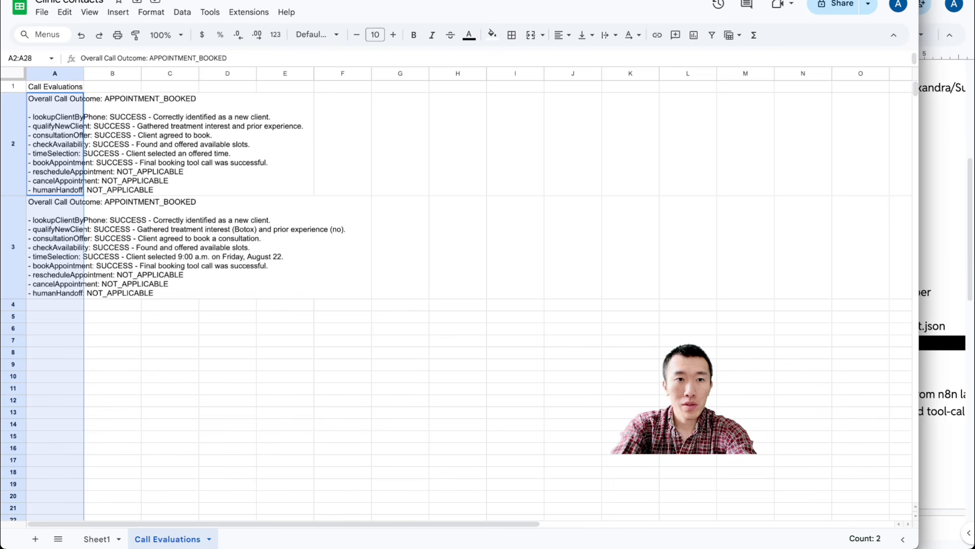
pyautogui.click(102, 538)
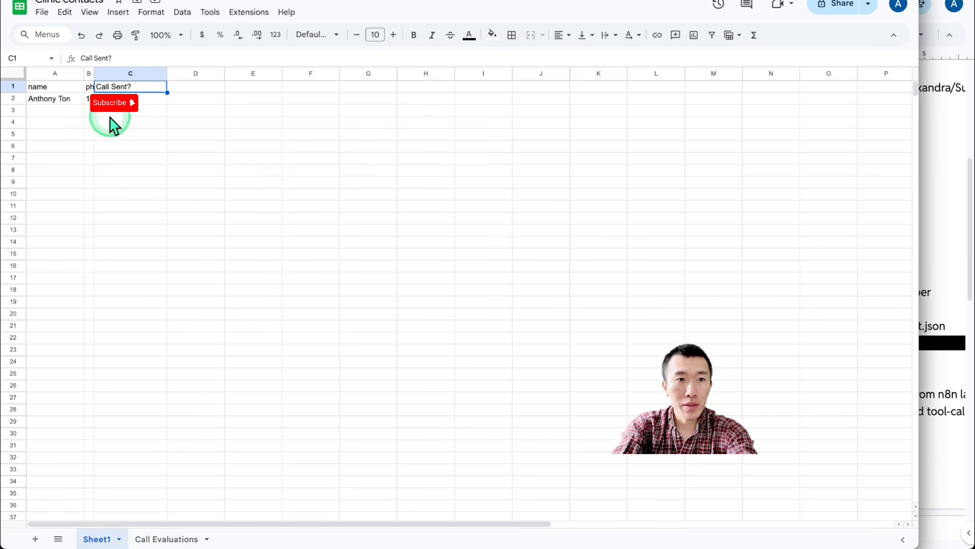
pyautogui.moveTo(59, 103); pyautogui.dragTo(137, 105)
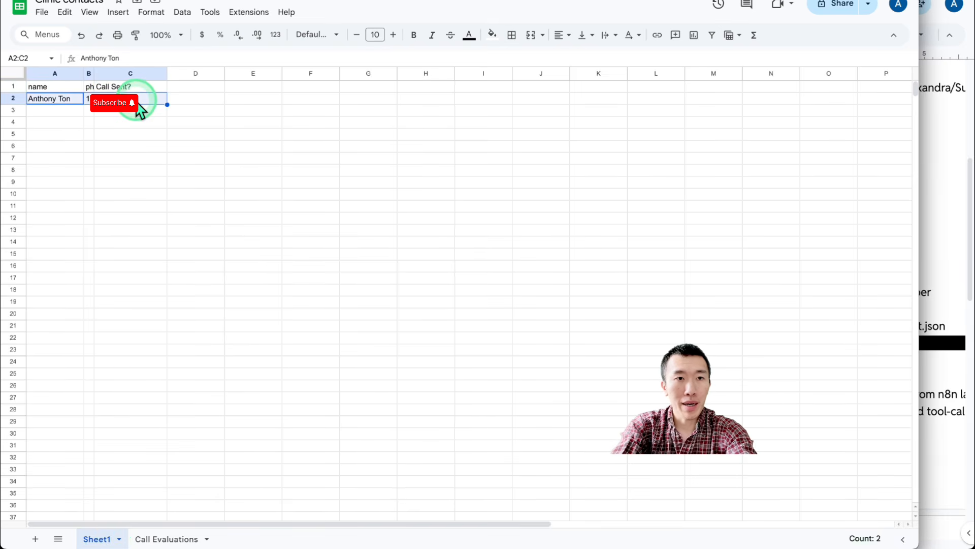
pyautogui.click(151, 232)
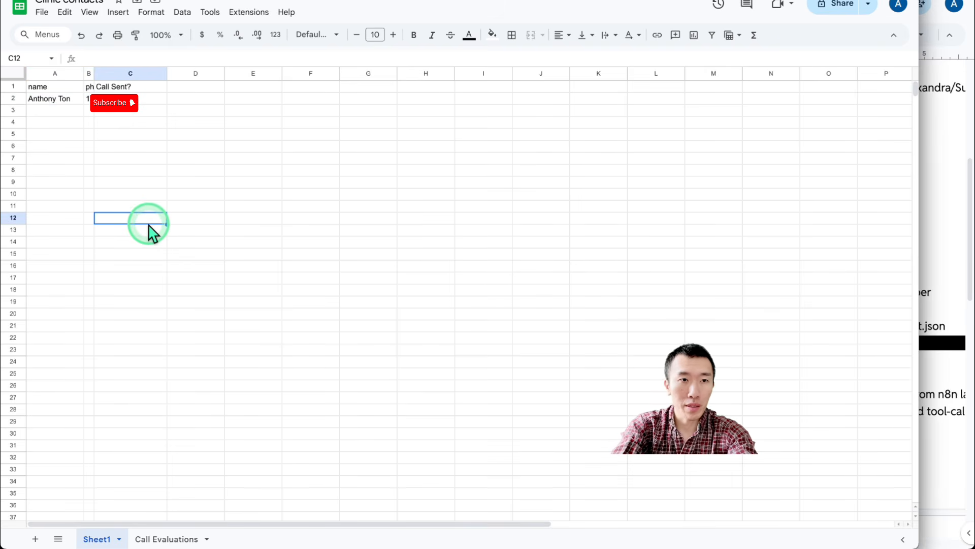
pyautogui.click(168, 538)
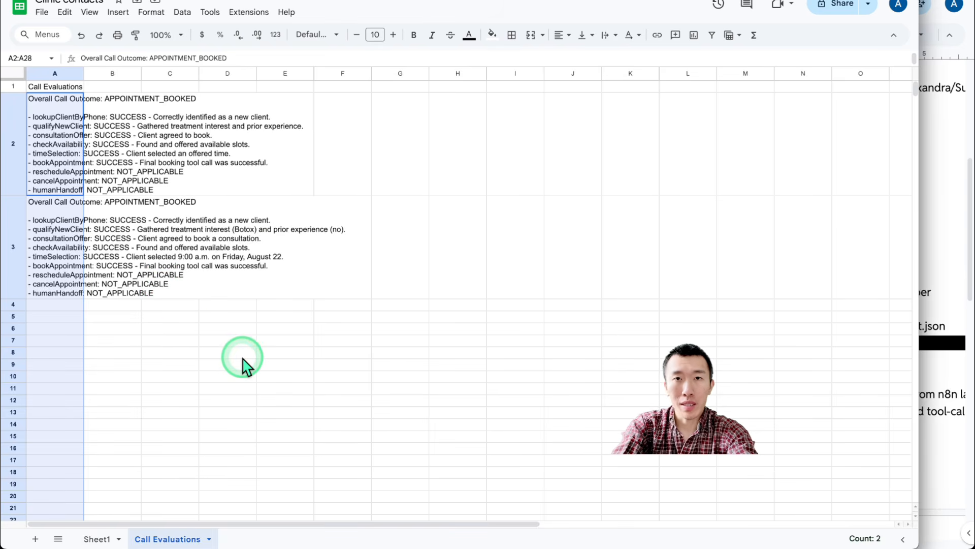
pyautogui.click(475, 3)
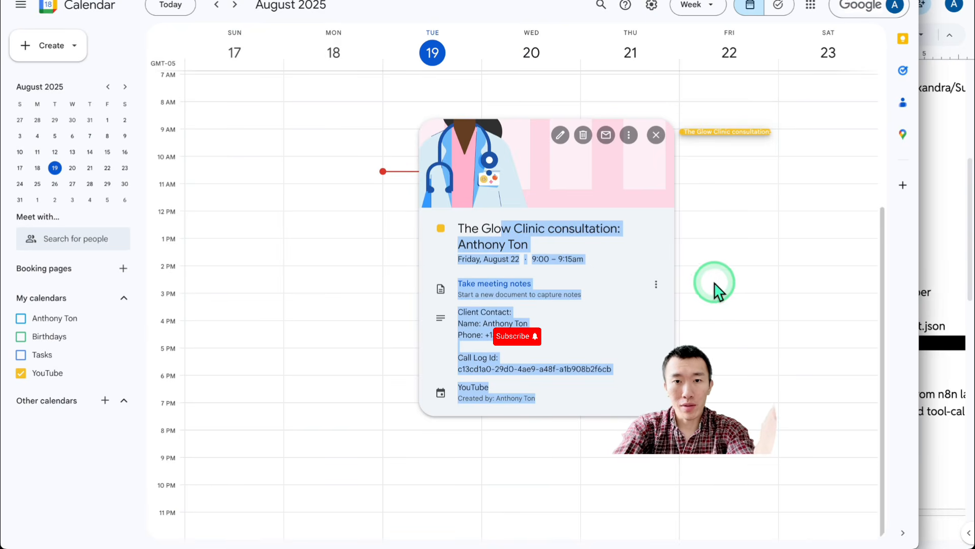
# Reopen Friday's 9 AM Glow Clinic consultation and highlight its Call Summary about the Botox client
pyautogui.click(741, 214)
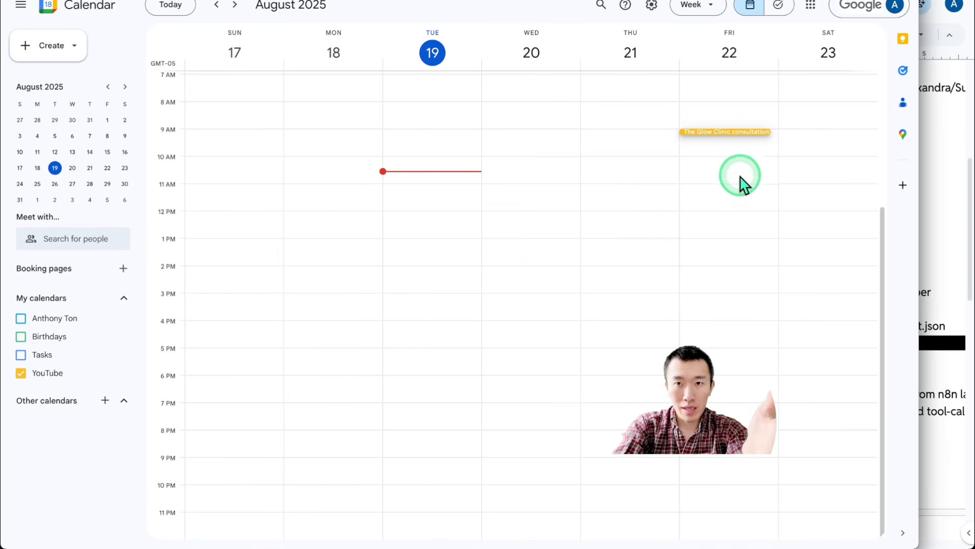
pyautogui.click(733, 133)
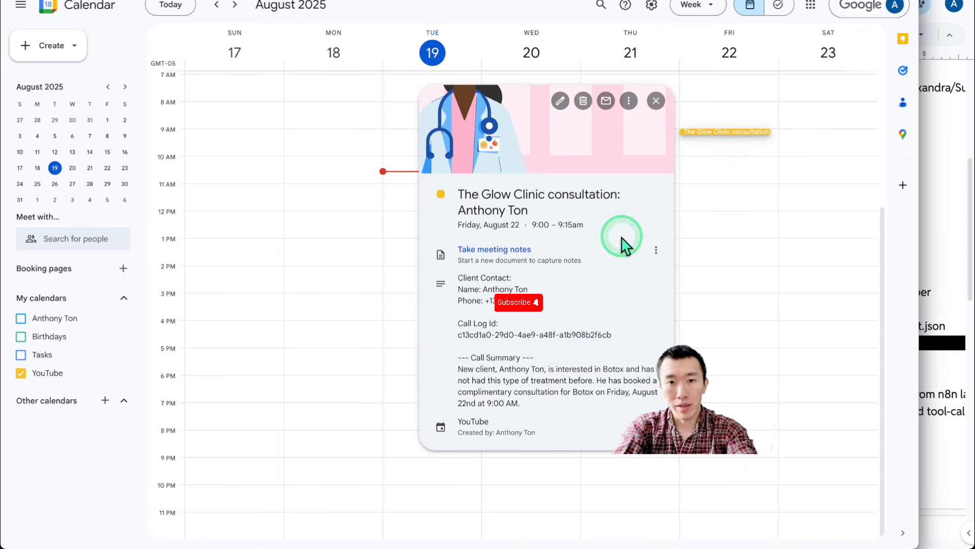
pyautogui.moveTo(472, 358); pyautogui.dragTo(581, 413)
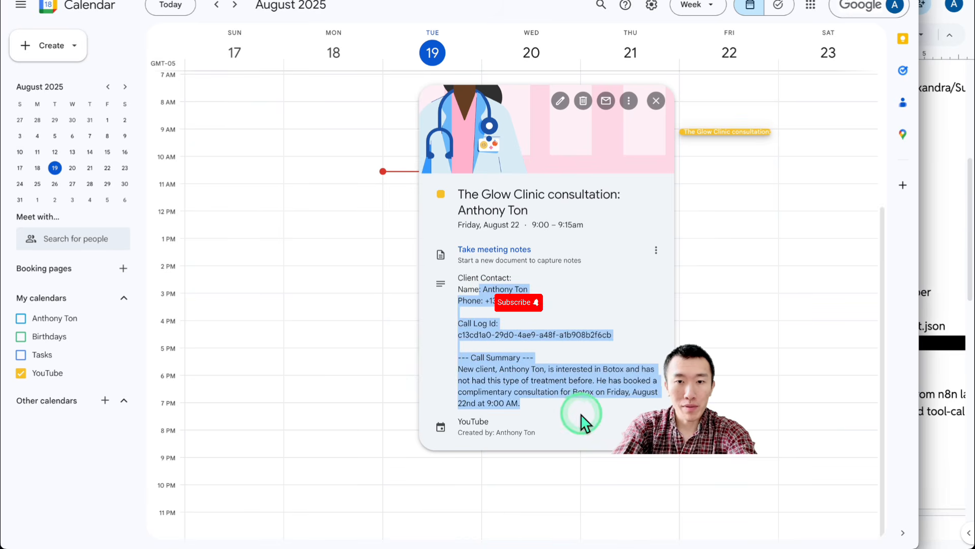
pyautogui.click(583, 422)
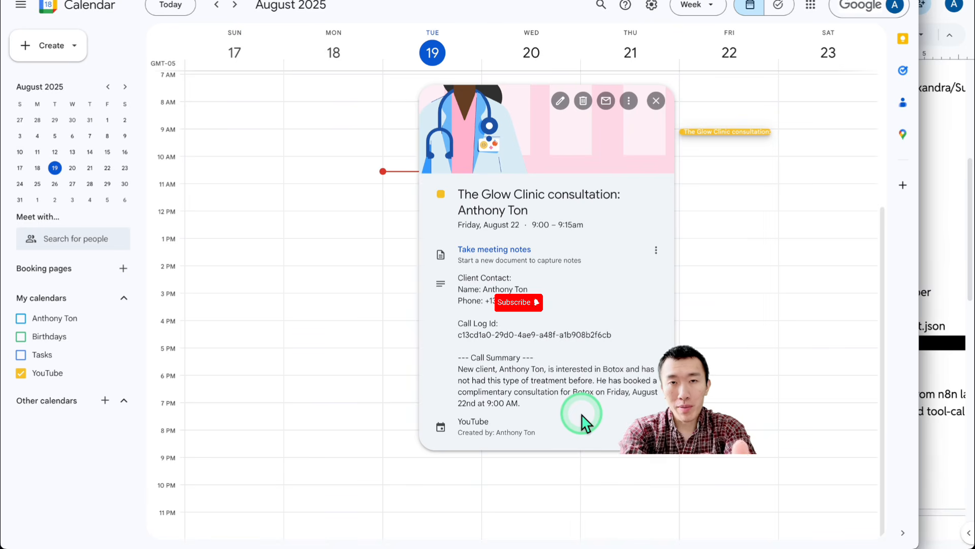